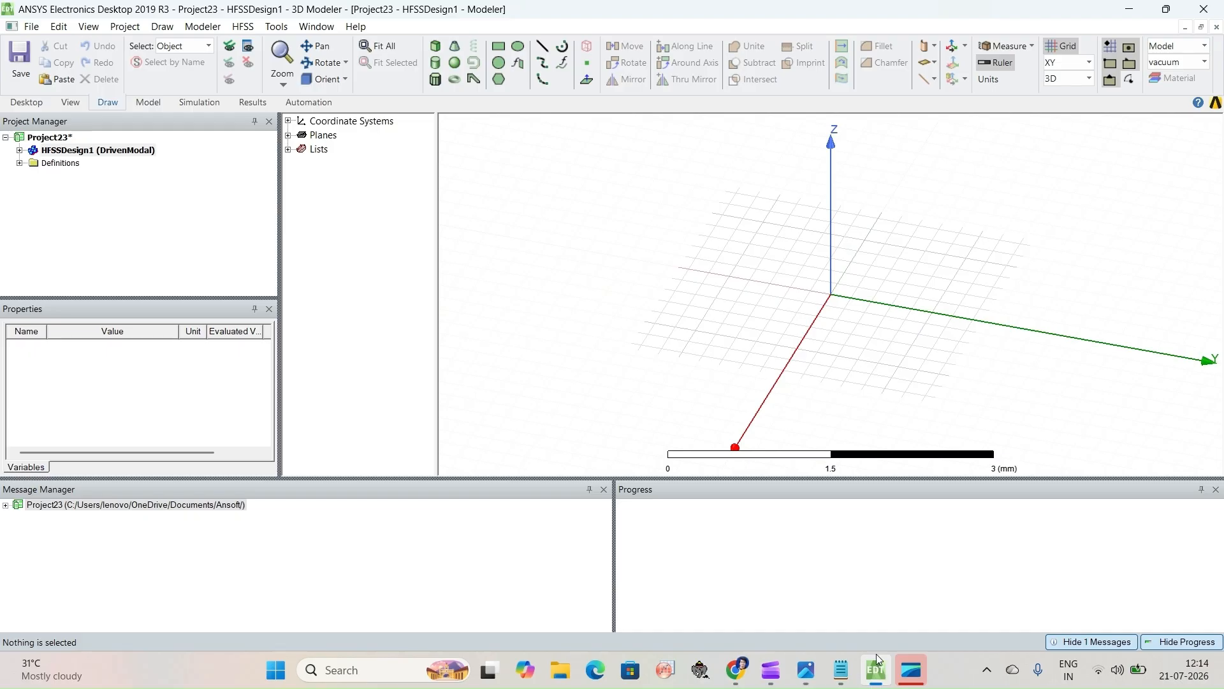
Start a box with its base corner at X -20, Y -24, Z 0 mm.
{"action": "left_click", "coordinate": [435, 48]}
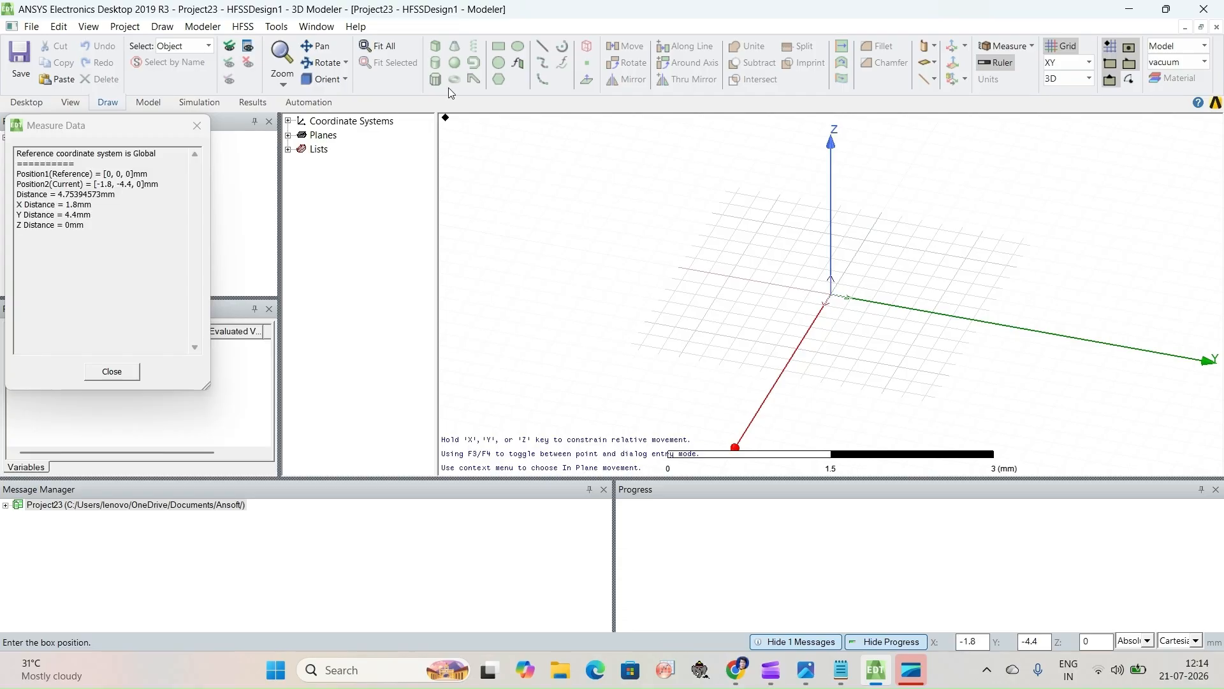
{"action": "left_click", "coordinate": [976, 643]}
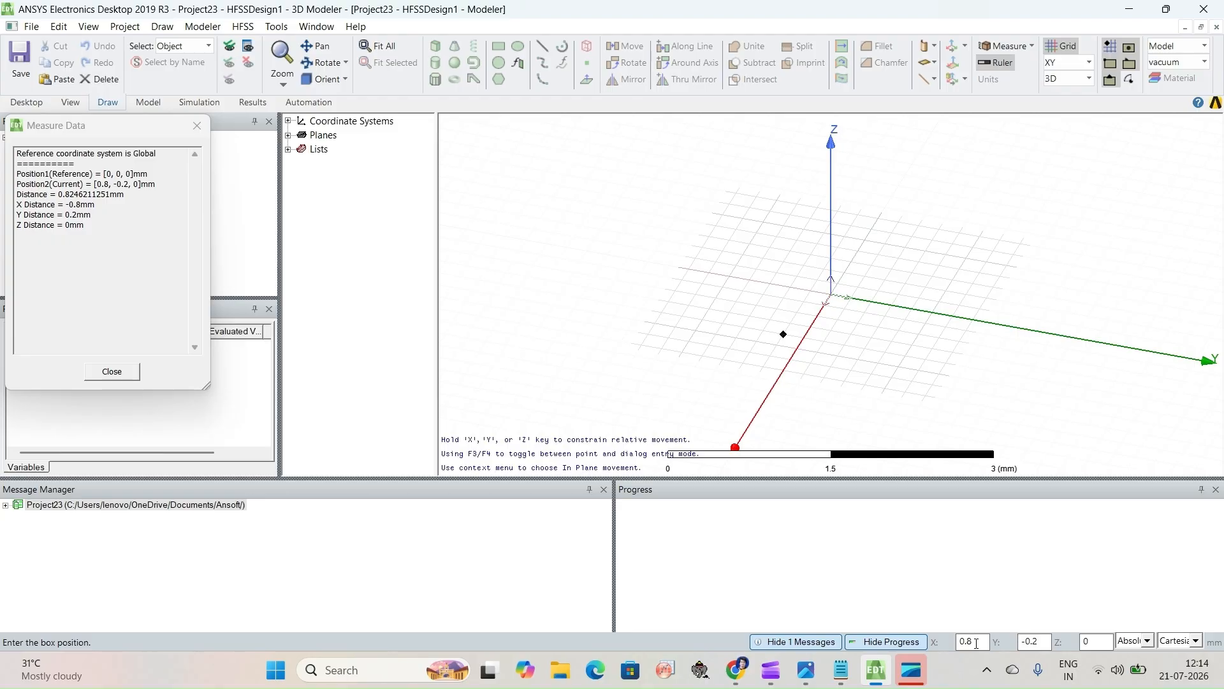
{"action": "key", "text": "BackSpace"}
{"action": "key", "text": "BackSpace"}
{"action": "key", "text": "BackSpace"}
{"action": "type", "text": "-2"}
{"action": "type", "text": "4"}
{"action": "key", "text": "BackSpace"}
{"action": "key", "text": "BackSpace"}
{"action": "type", "text": "20"}
{"action": "key", "text": "Tab"}
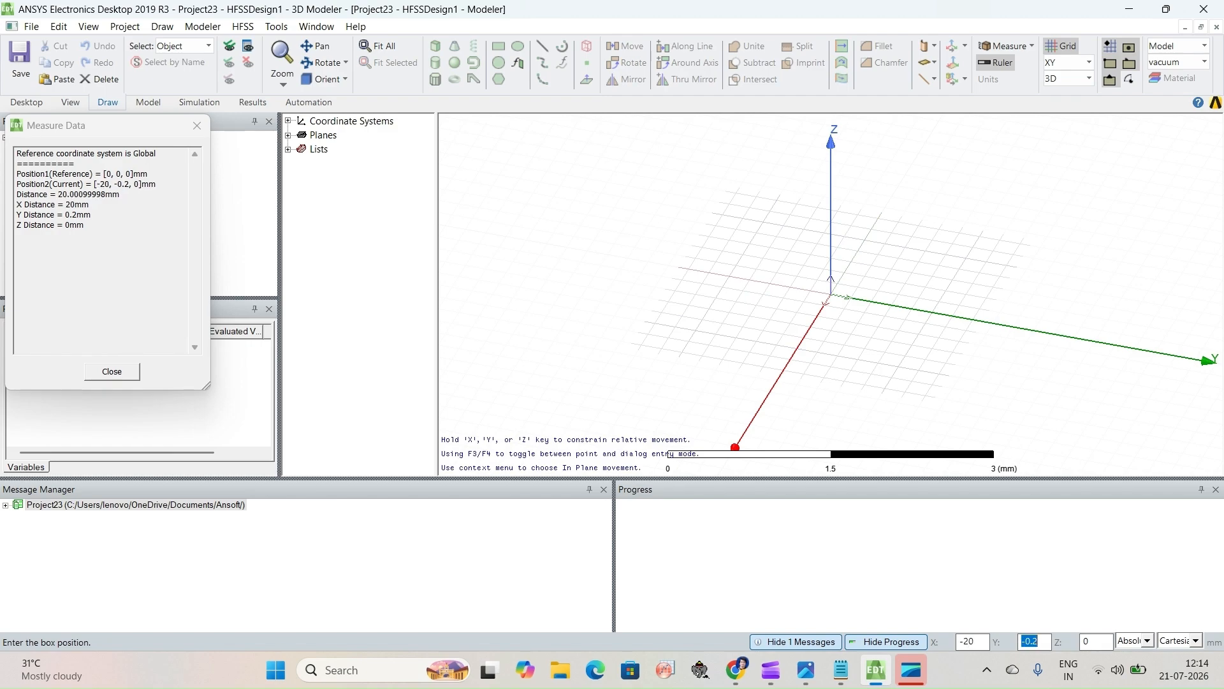
{"action": "type", "text": "-24"}
{"action": "key", "text": "Tab"}
{"action": "type", "text": "0"}
{"action": "key", "text": "Return"}
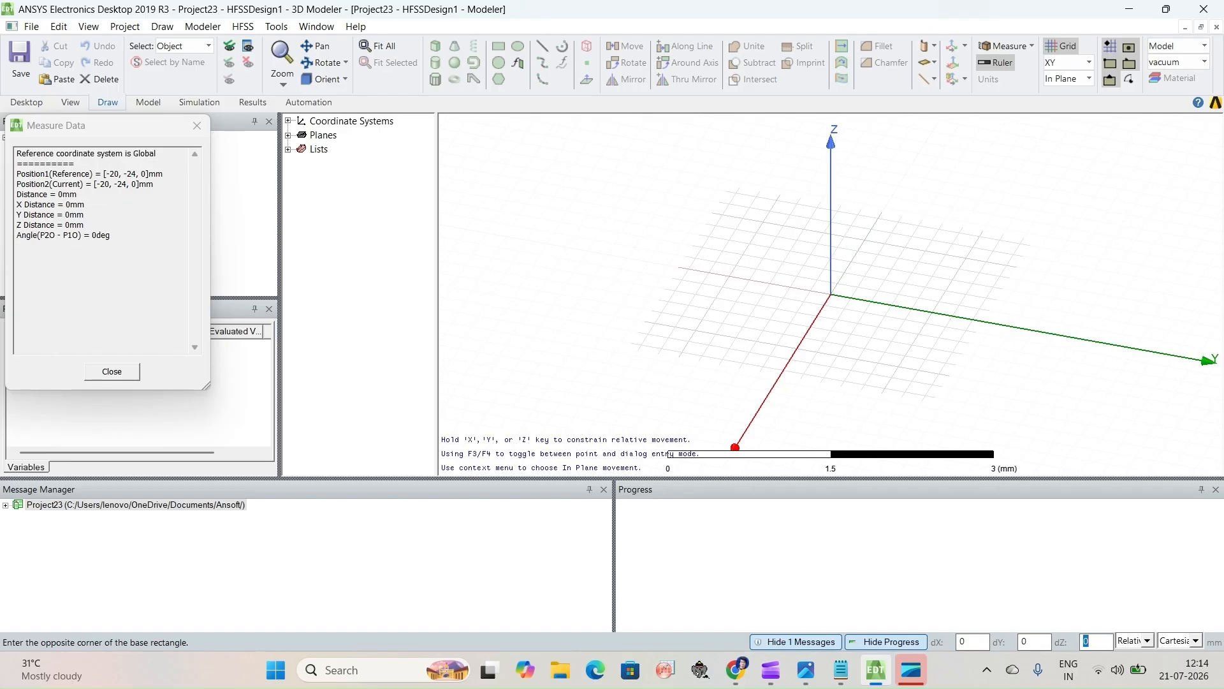
Size the ground plane box to dX 40, dY 48, dZ 0.01 mm.
{"action": "key", "text": "Tab"}
{"action": "type", "text": "40"}
{"action": "key", "text": "Tab"}
{"action": "type", "text": "48"}
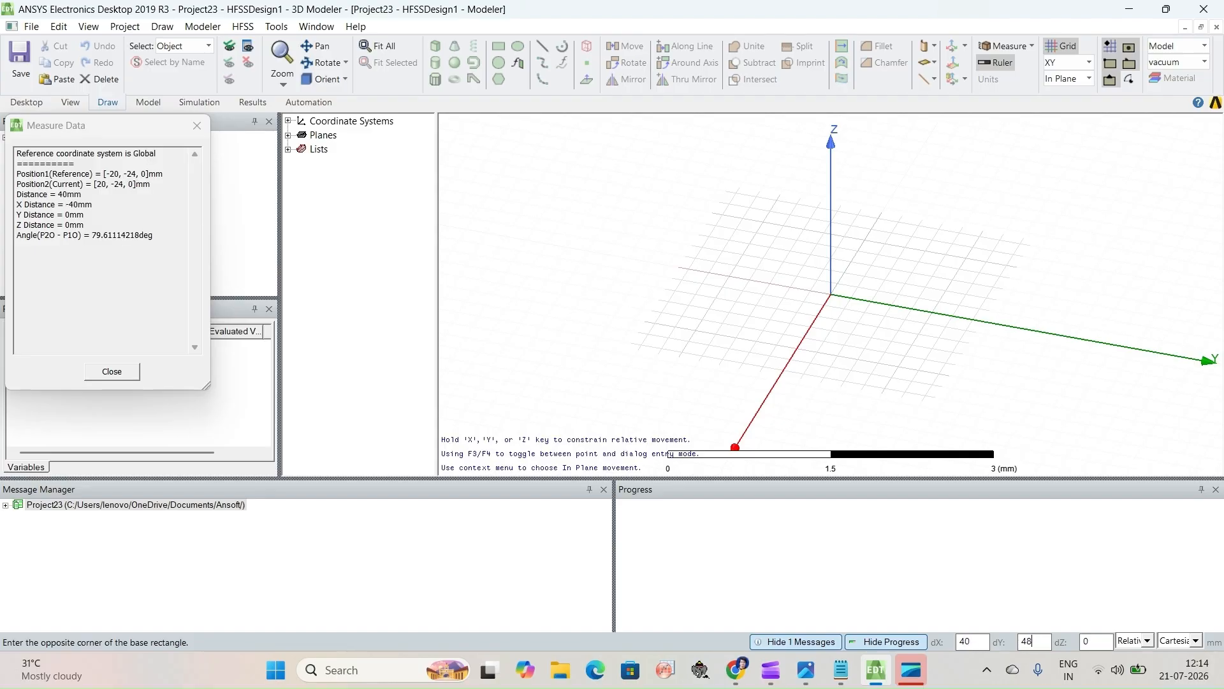
{"action": "key", "text": "Tab"}
{"action": "type", "text": "0.01"}
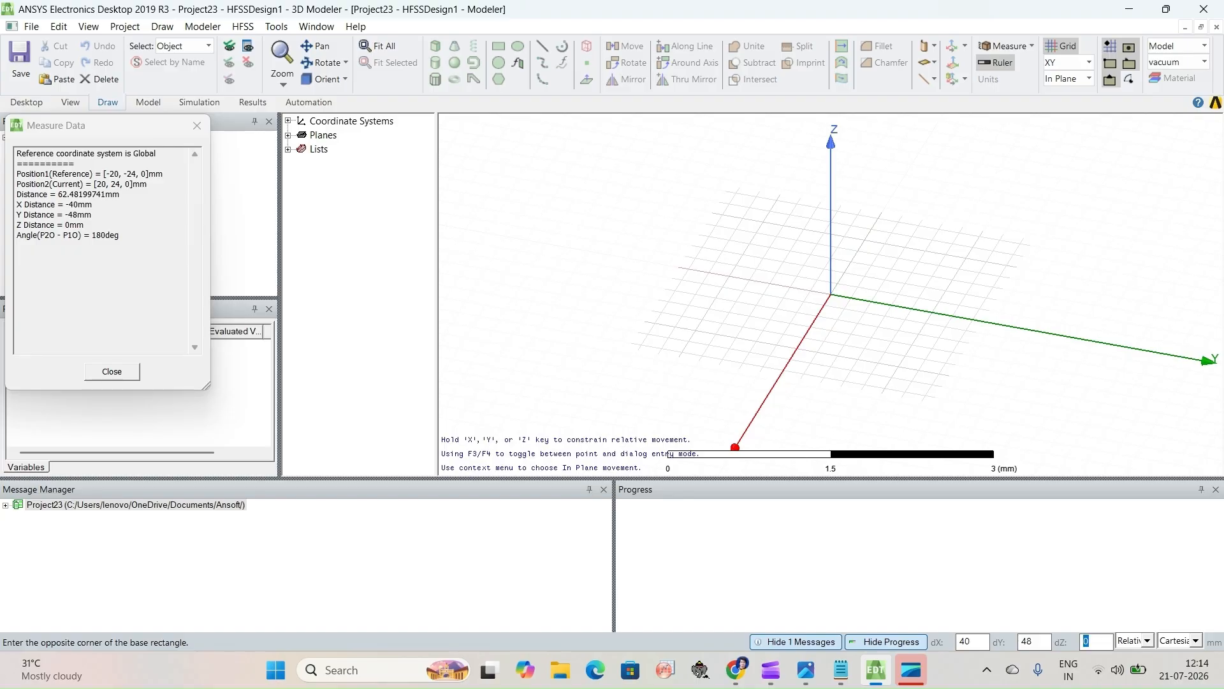
{"action": "key", "text": "Return"}
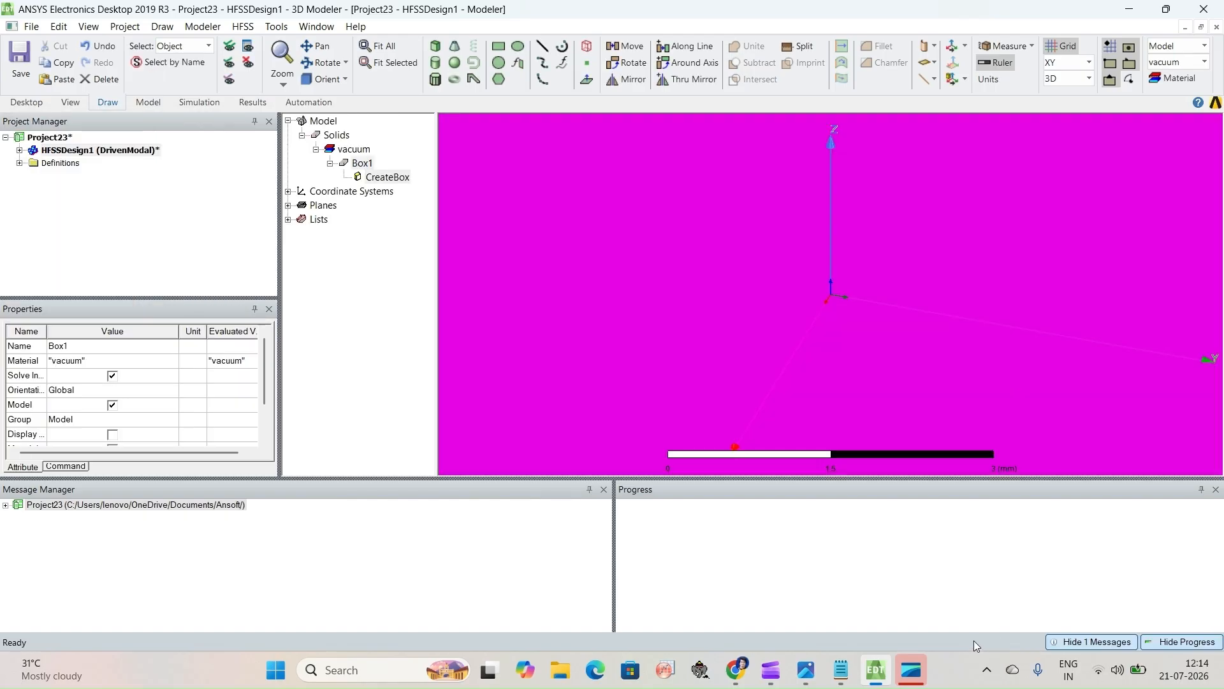
Switch to the Notepad notes, highlight the active view line, and return to the HFSS modeler.
{"action": "left_click", "coordinate": [841, 670]}
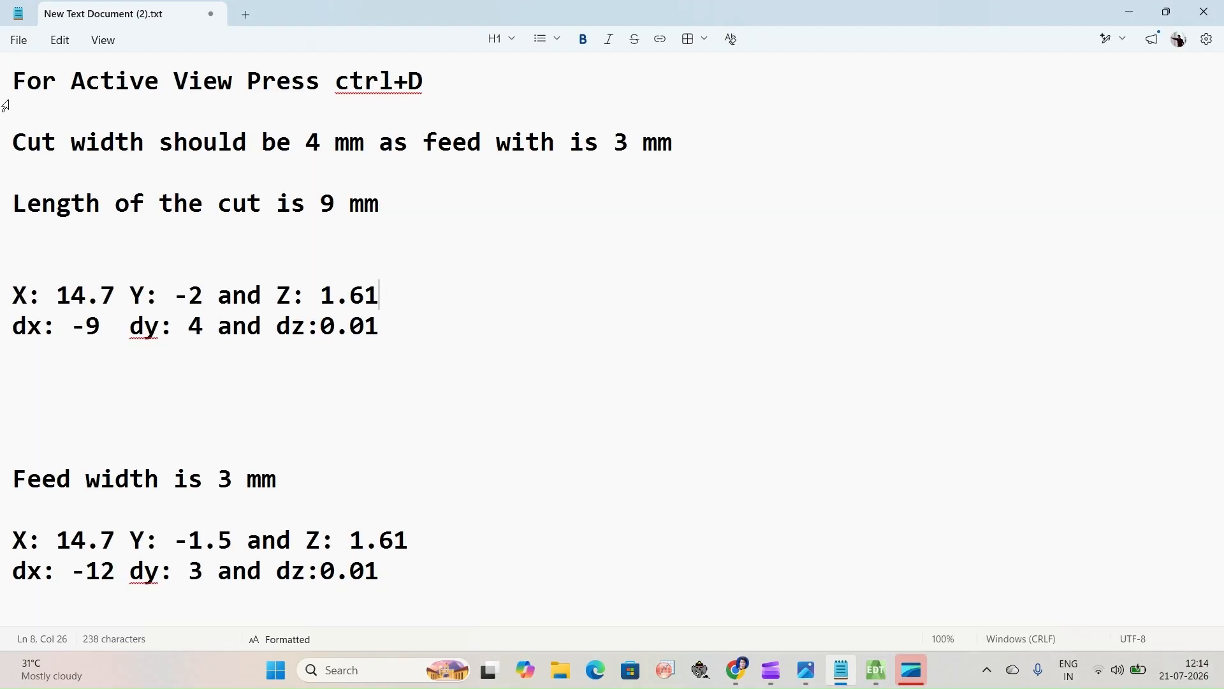
{"action": "triple_click", "coordinate": [29, 86]}
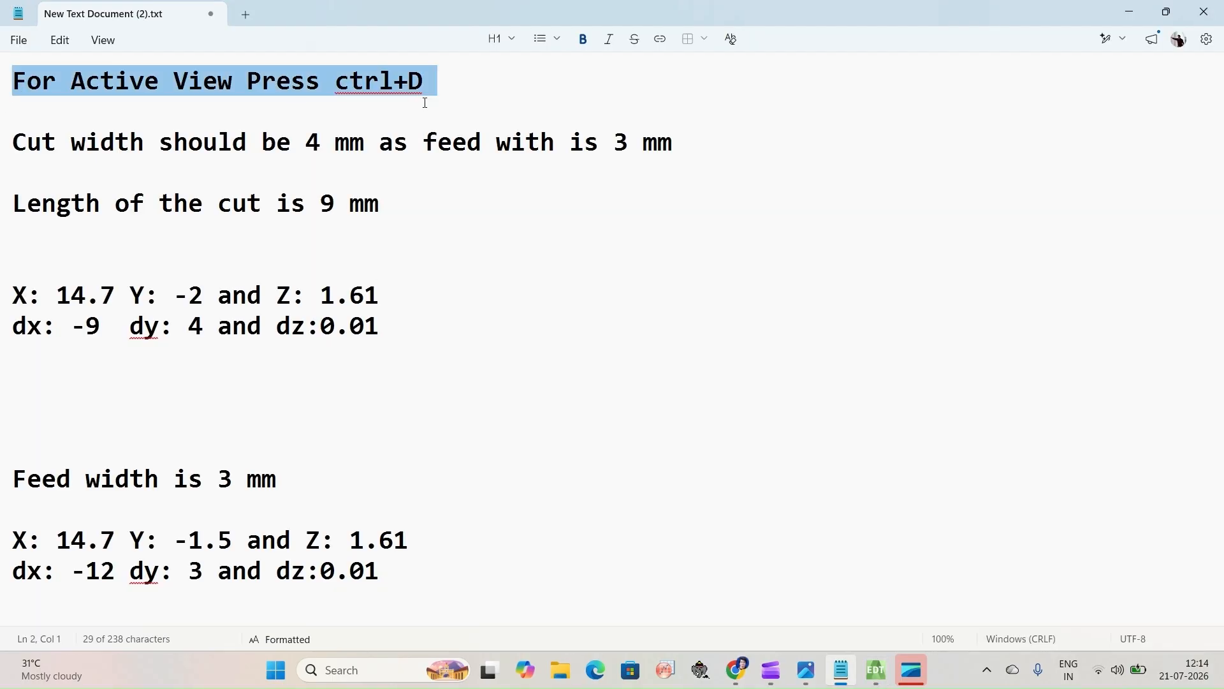
{"action": "left_click", "coordinate": [1130, 12]}
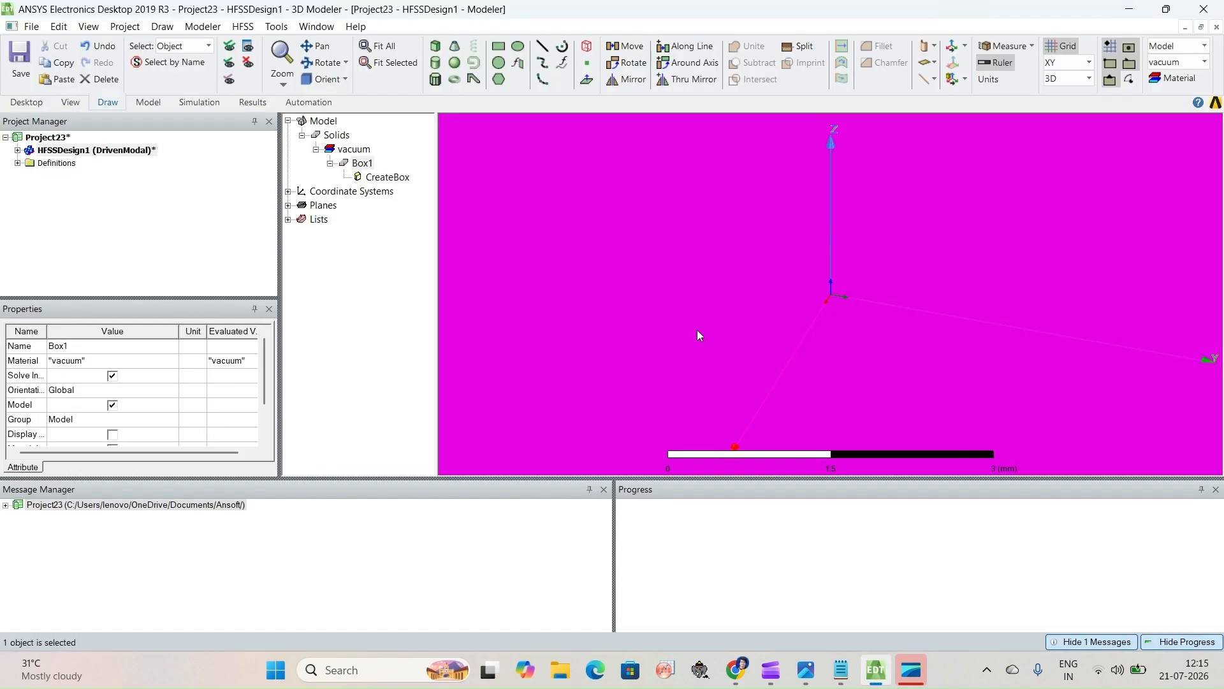
Rename the new thin box as Ground in its properties.
{"action": "scroll", "coordinate": [698, 330], "scroll_direction": "down", "scroll_amount": 5}
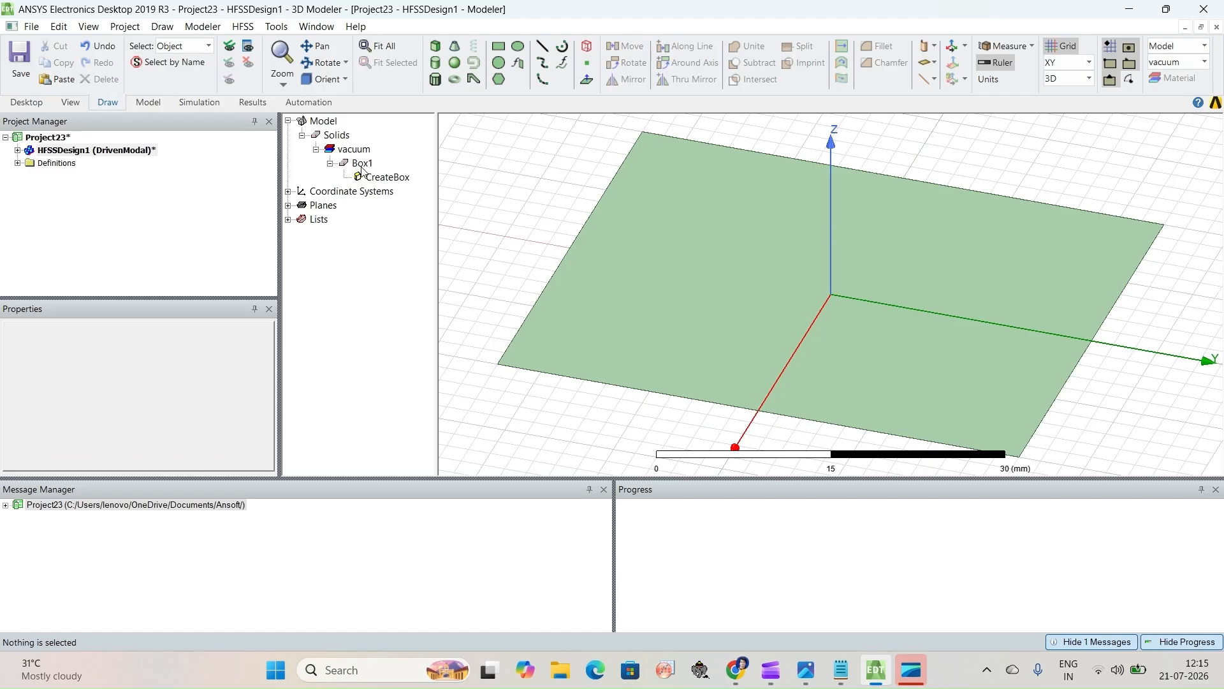
{"action": "double_click", "coordinate": [317, 149]}
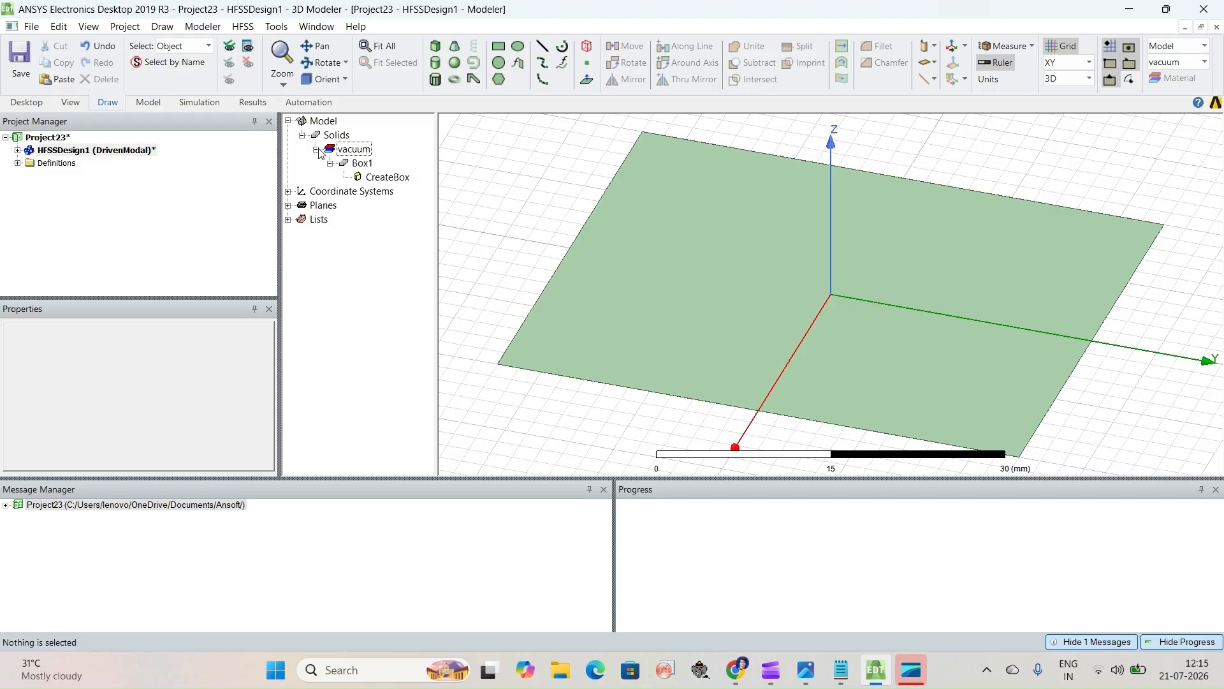
{"action": "left_click", "coordinate": [361, 164]}
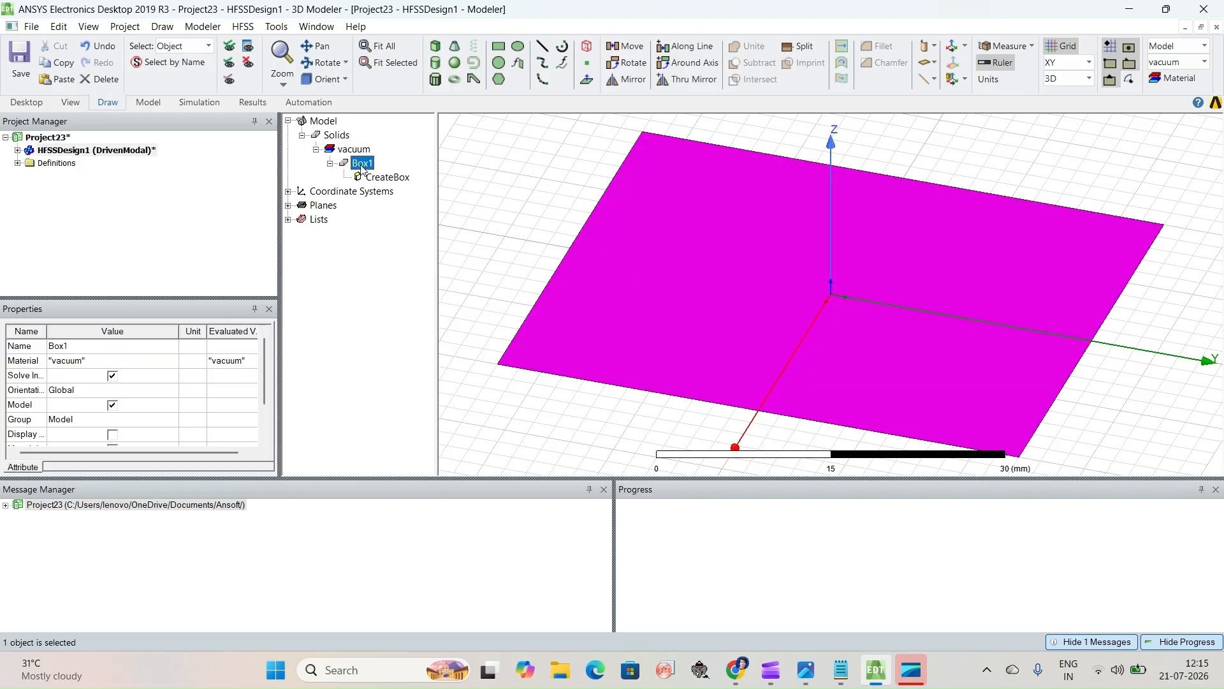
{"action": "double_click", "coordinate": [362, 164]}
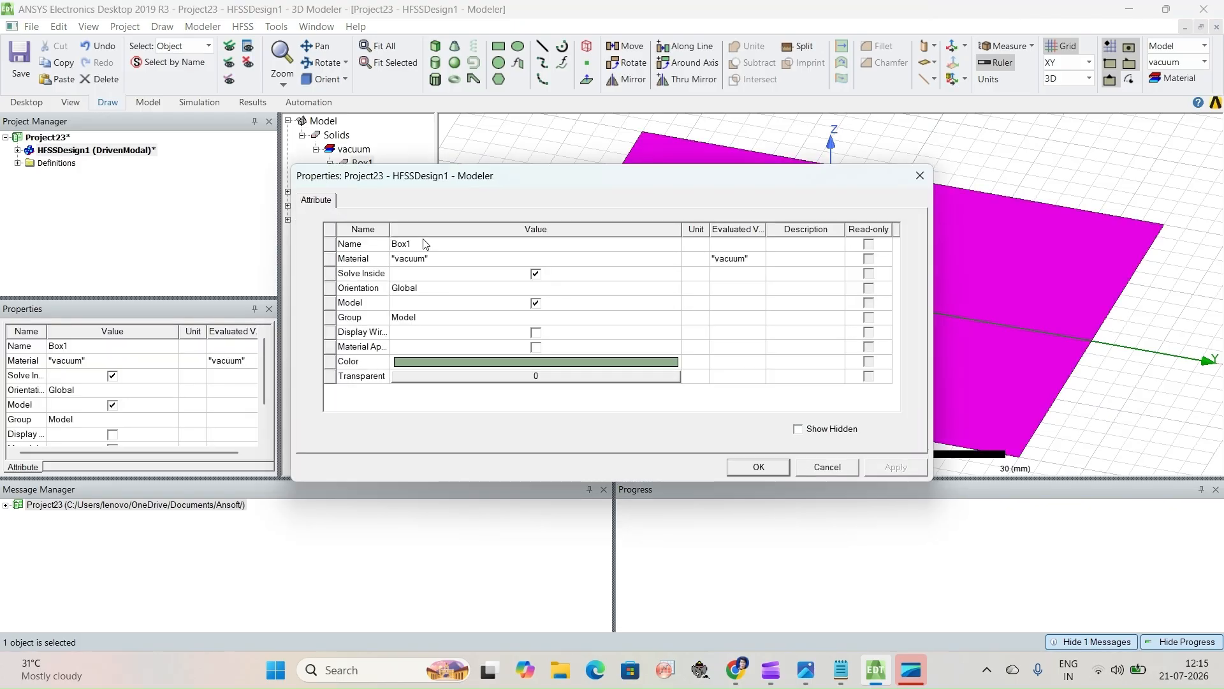
{"action": "left_click", "coordinate": [425, 243]}
{"action": "key", "text": "BackSpace"}
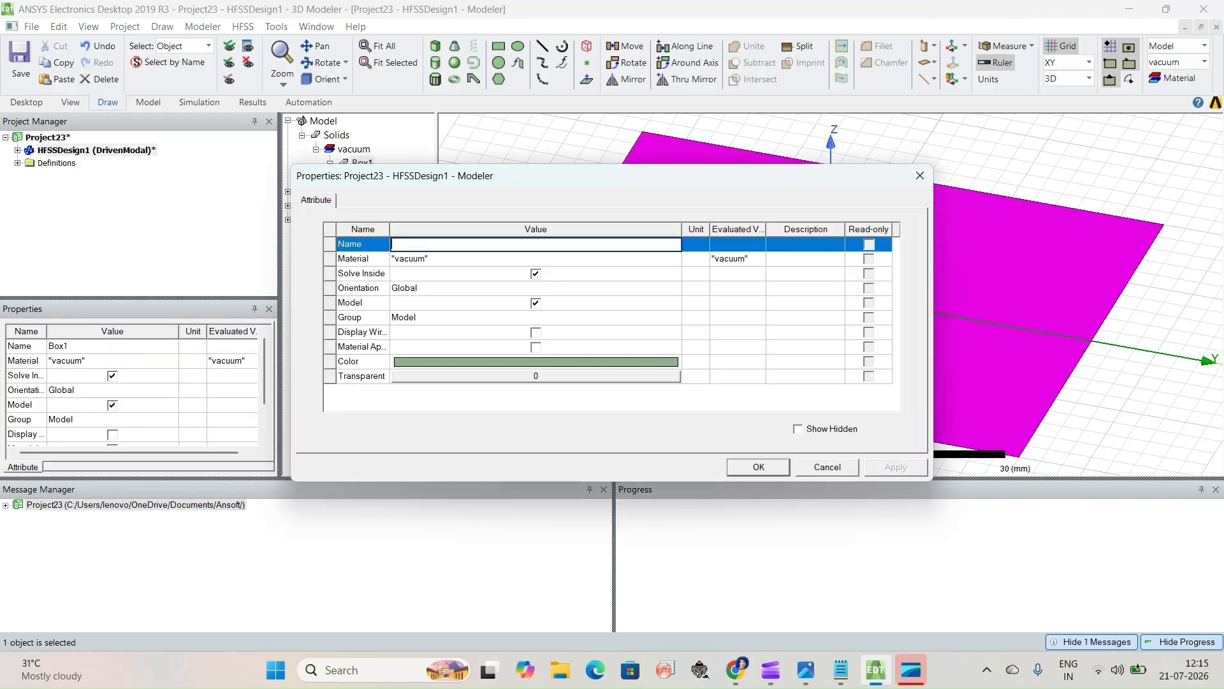
{"action": "type", "text": "Ground"}
Assign copper from the material library to the Ground box.
{"action": "left_click", "coordinate": [411, 259]}
{"action": "left_click", "coordinate": [408, 281]}
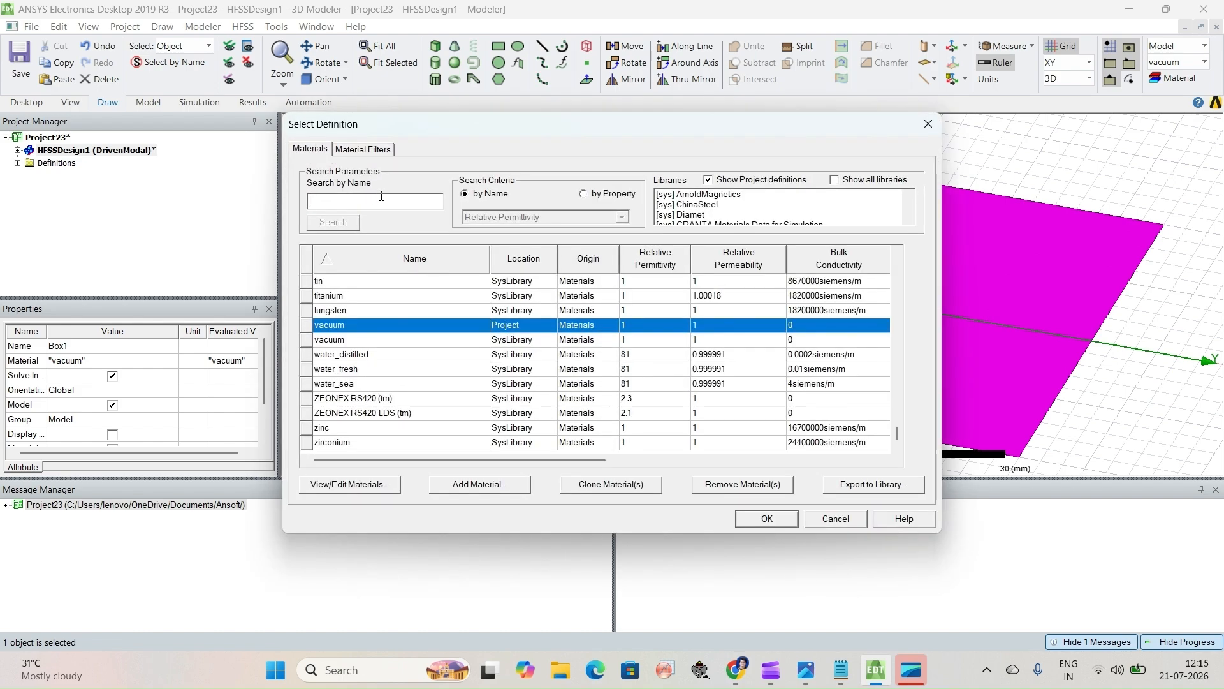
{"action": "type", "text": "copper"}
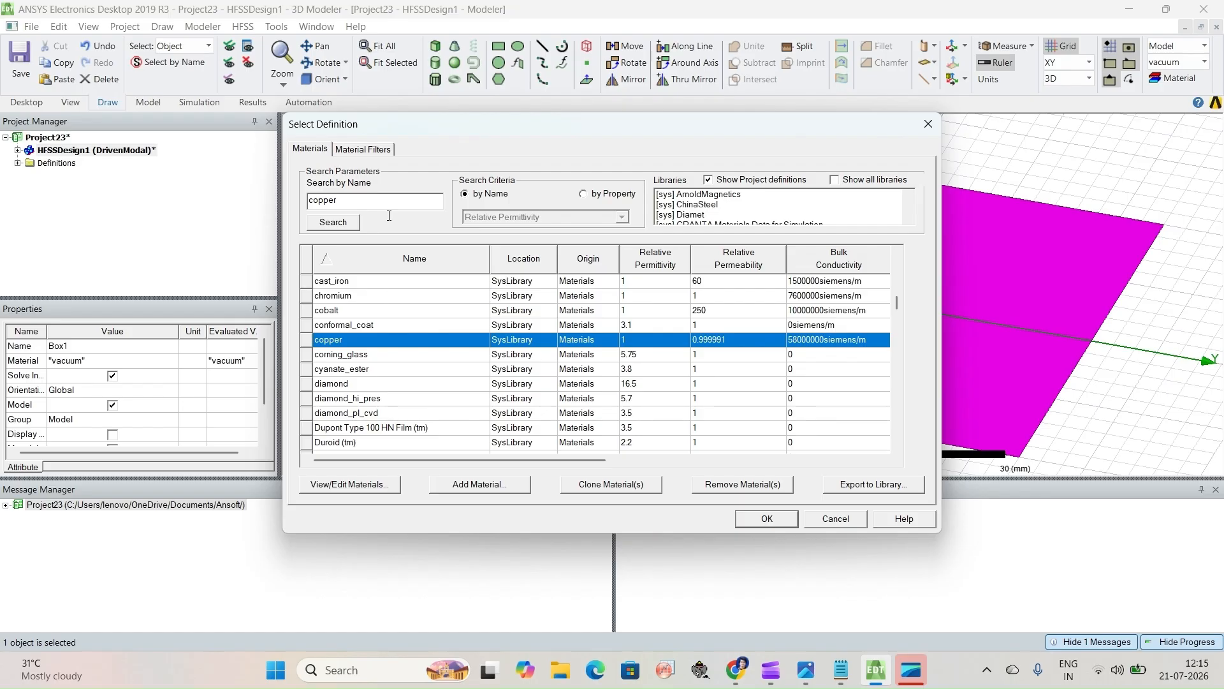
{"action": "left_click", "coordinate": [779, 519]}
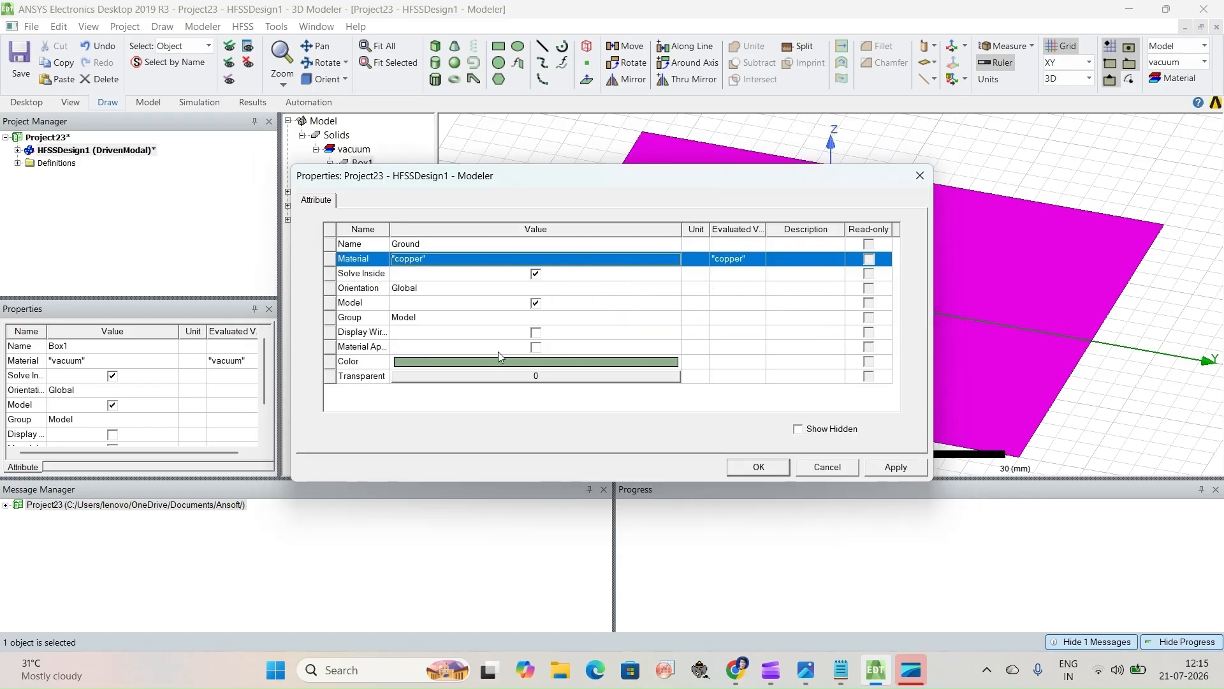
Set the Ground box's colour to dark maroon and apply its property changes.
{"action": "left_click", "coordinate": [483, 361]}
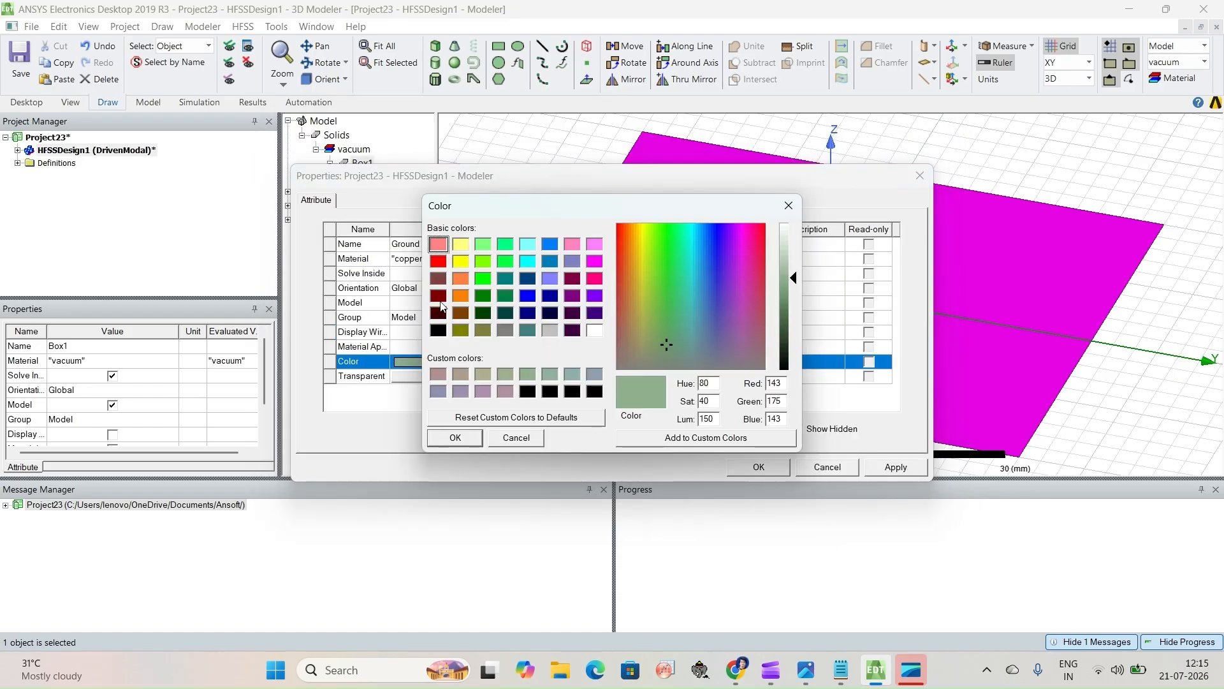
{"action": "left_click", "coordinate": [439, 313]}
{"action": "left_click", "coordinate": [454, 437]}
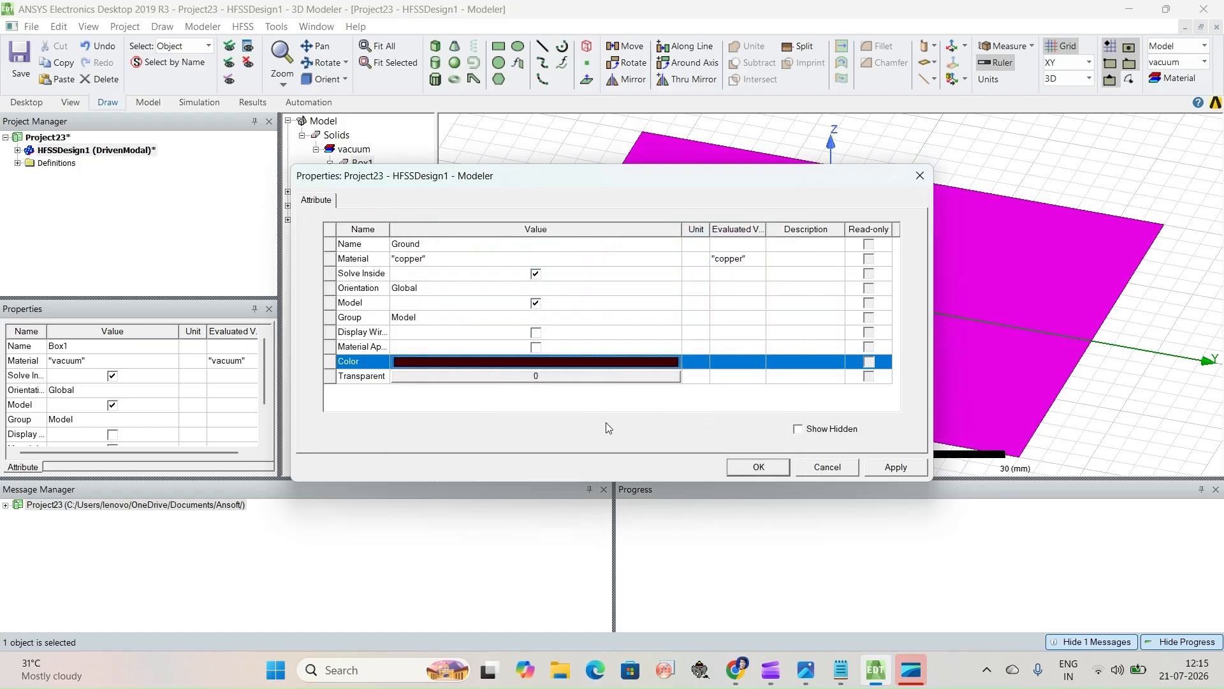
{"action": "left_click", "coordinate": [758, 468]}
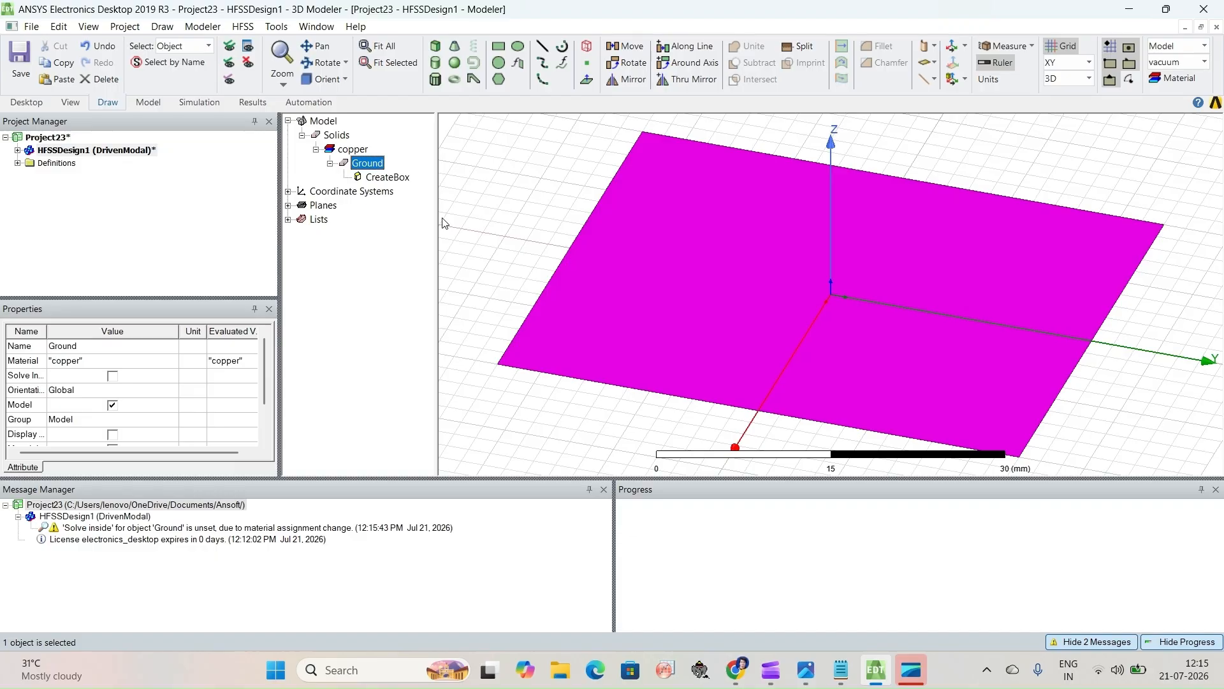
{"action": "left_click", "coordinate": [464, 219]}
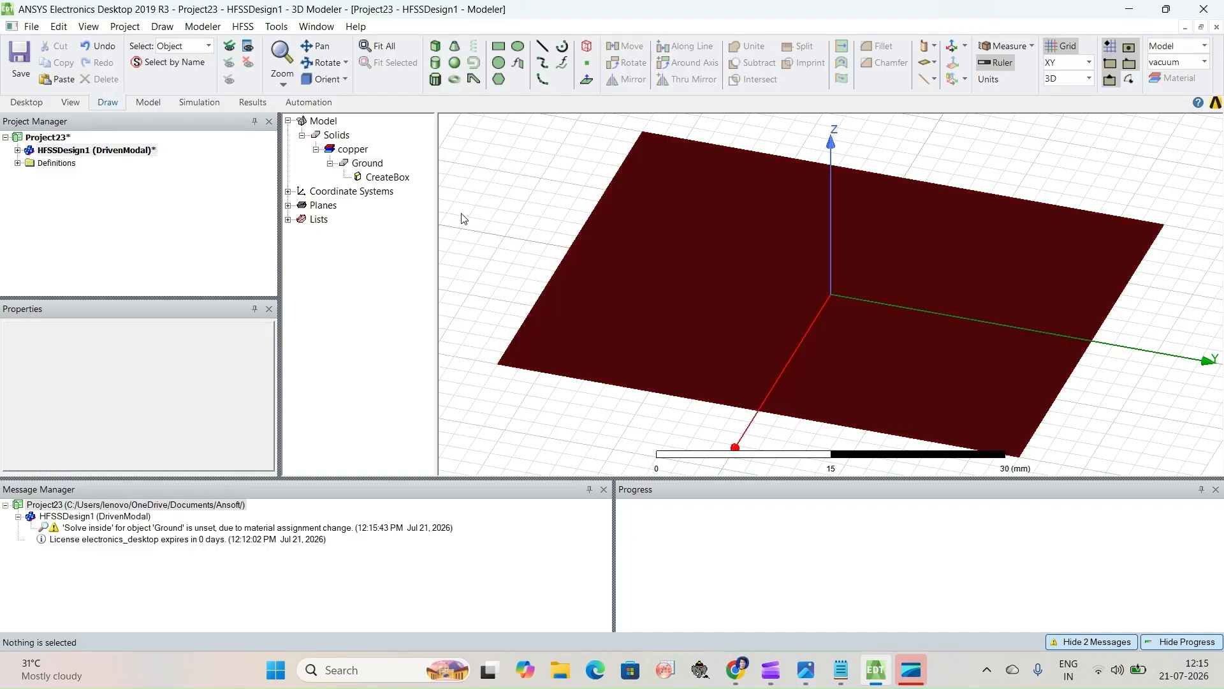
Start a second box with its base corner at X -20, Y -24, Z 0.01 mm.
{"action": "left_click", "coordinate": [435, 47]}
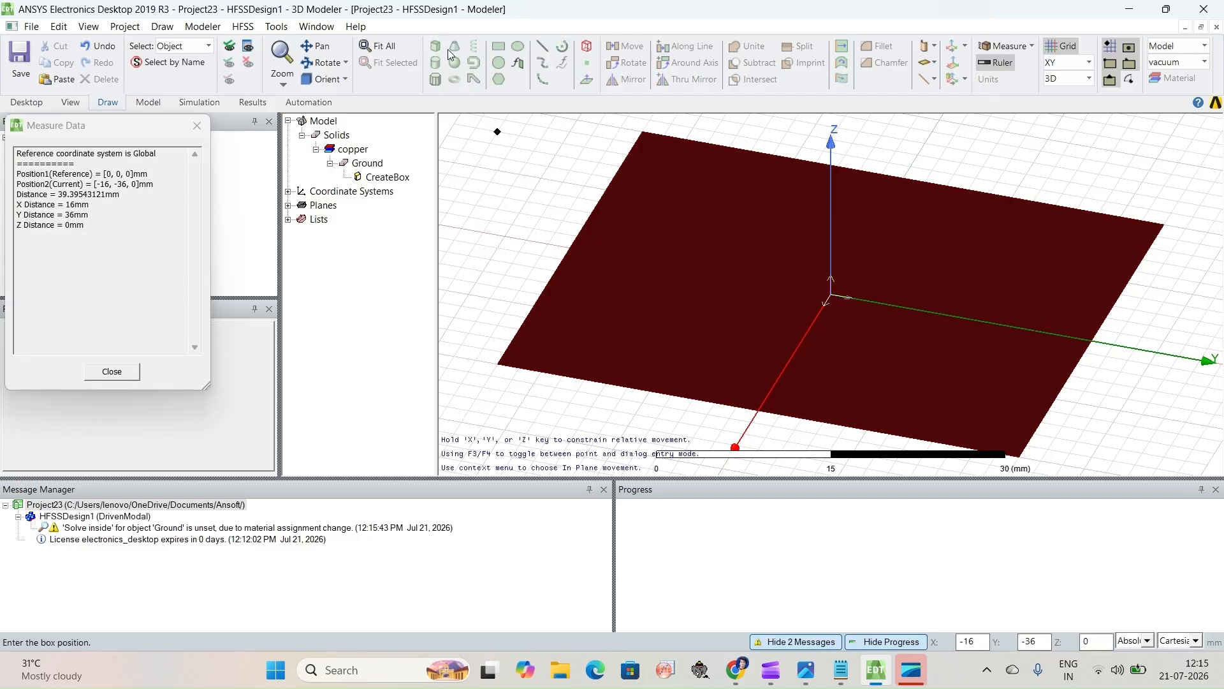
{"action": "key", "text": "Tab"}
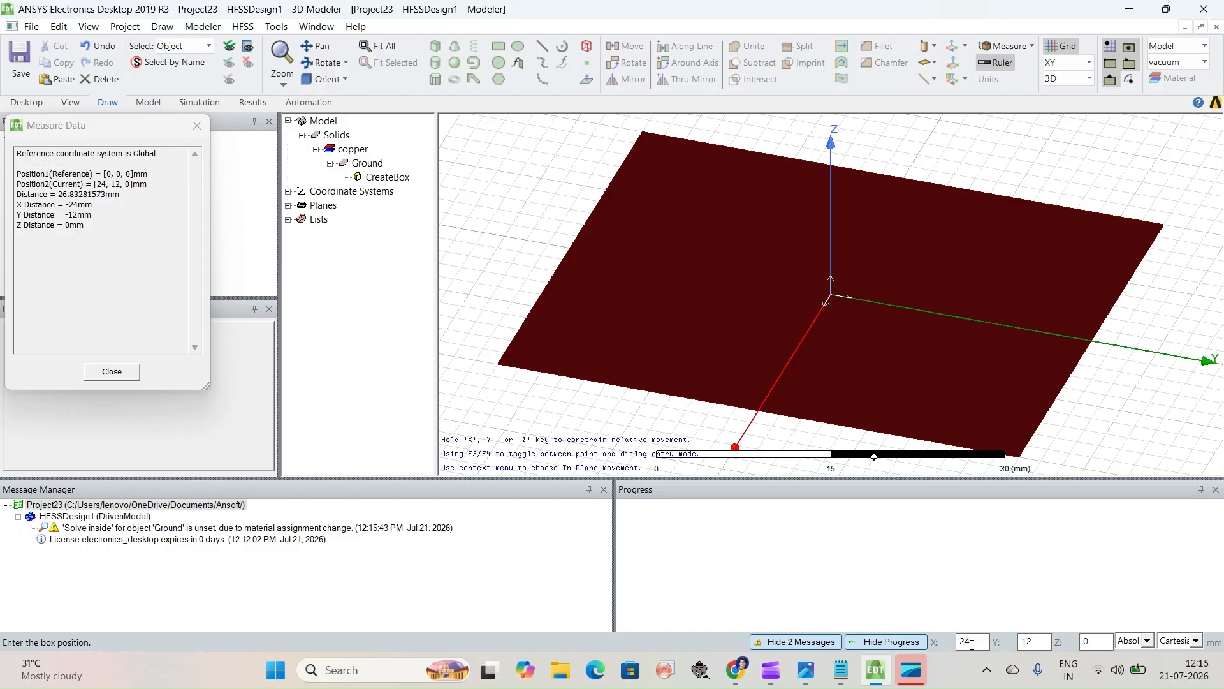
{"action": "type", "text": "-20"}
{"action": "key", "text": "Tab"}
{"action": "type", "text": "-24"}
{"action": "key", "text": "Tab"}
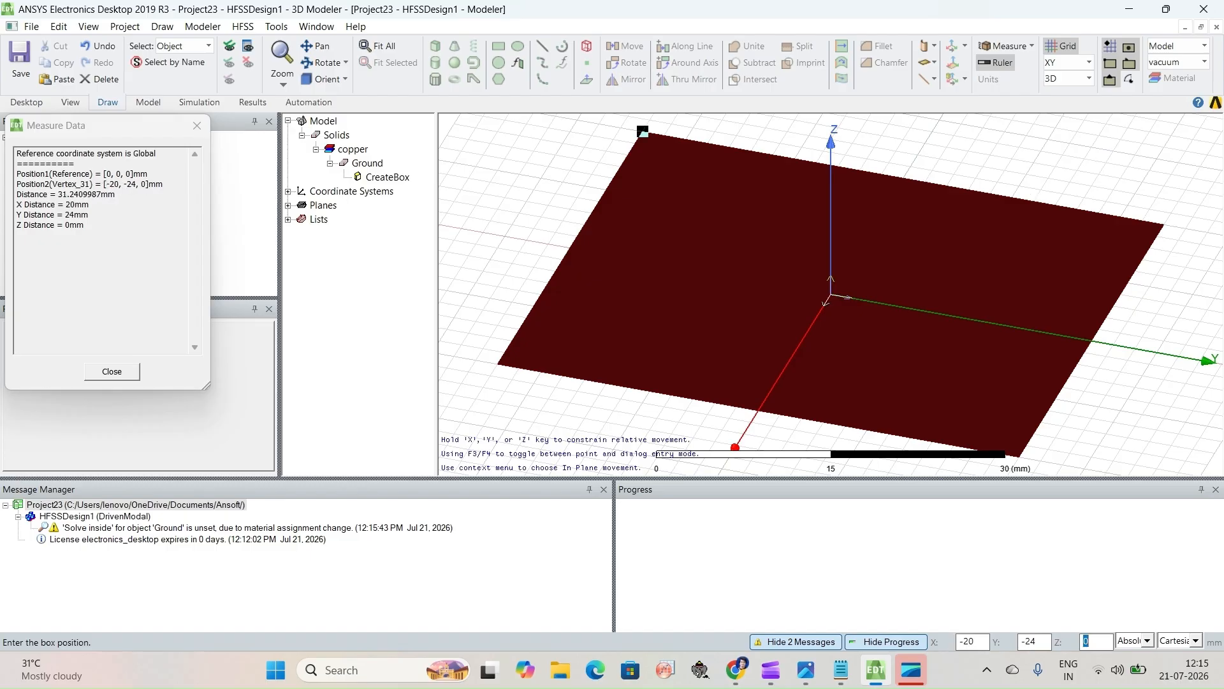
{"action": "type", "text": "0.01"}
{"action": "key", "text": "Return"}
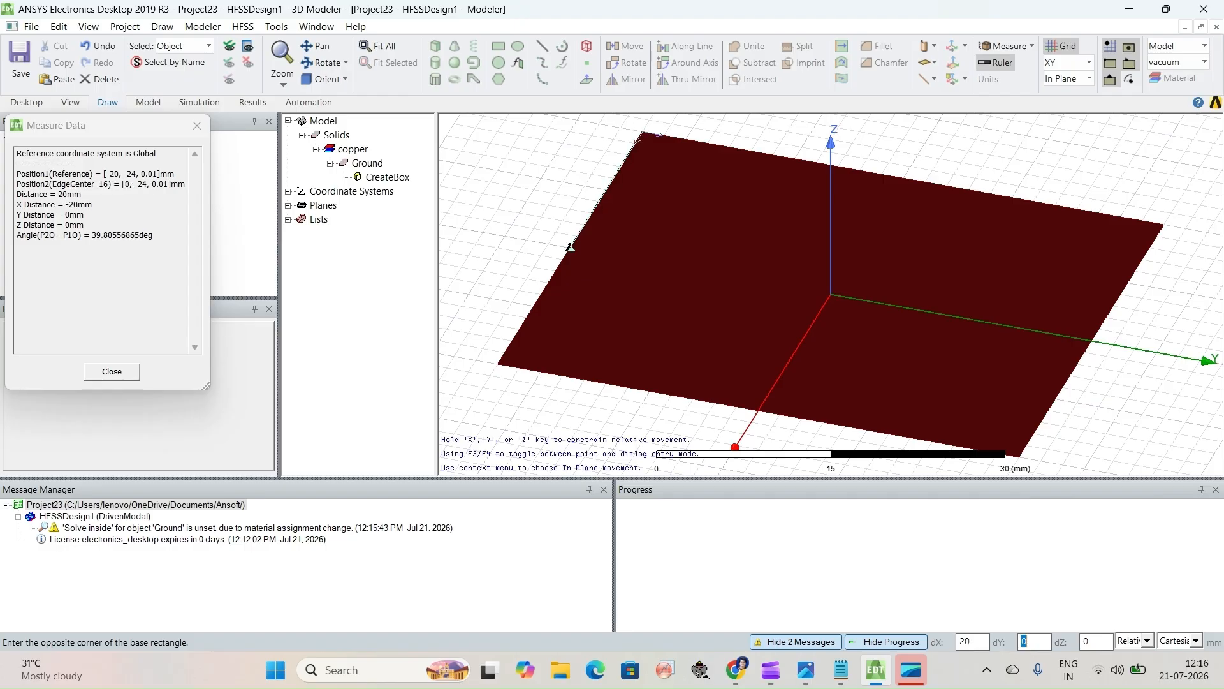
Size the second box above the ground to dX 40, dY 48, dZ 1.6 mm.
{"action": "type", "text": "24"}
{"action": "key", "text": "Tab"}
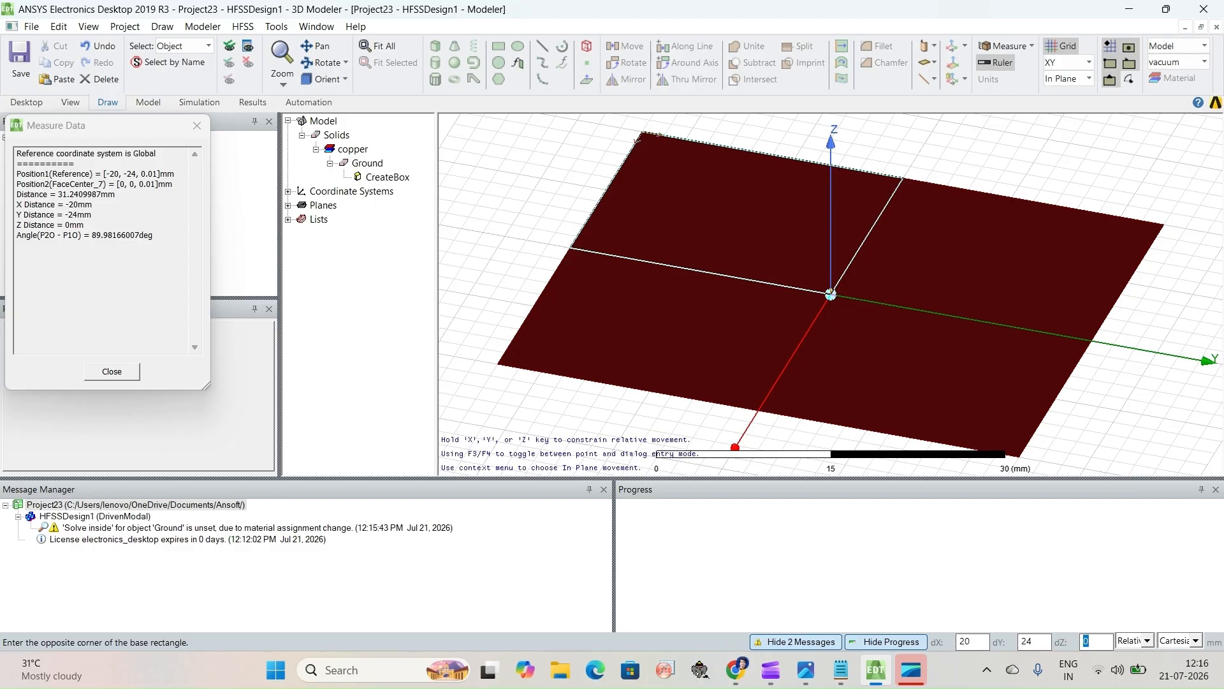
{"action": "key", "text": "Tab"}
{"action": "type", "text": "40"}
{"action": "key", "text": "Tab"}
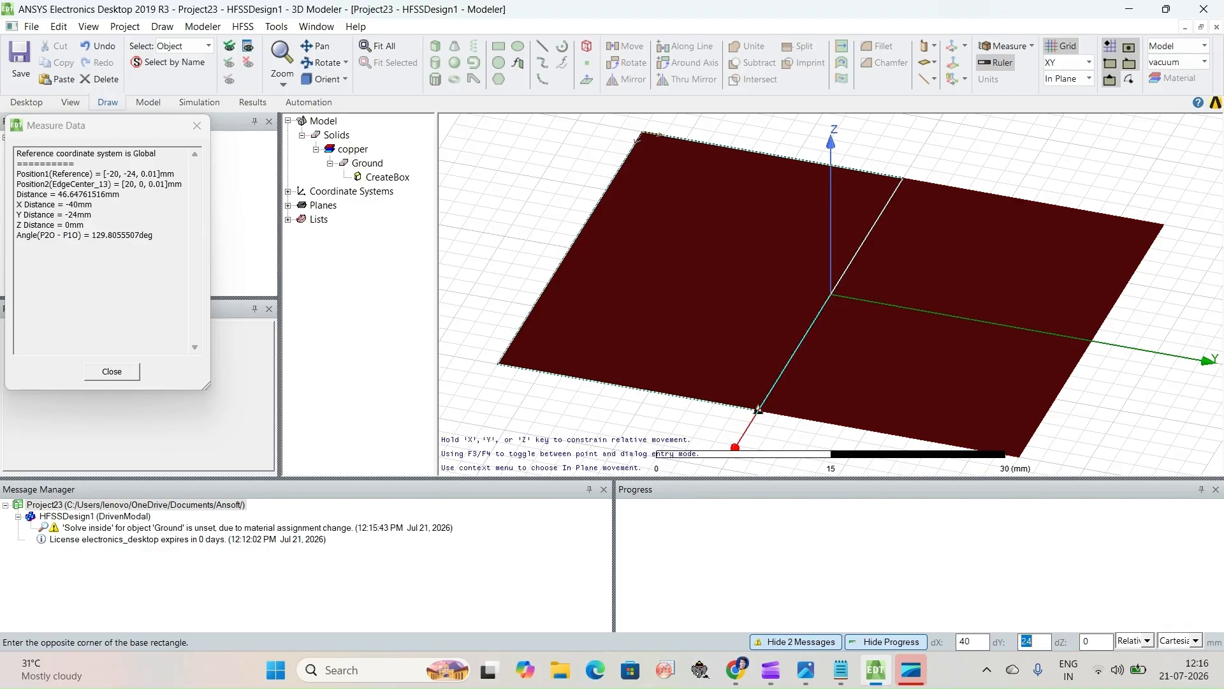
{"action": "type", "text": "48"}
{"action": "key", "text": "Tab"}
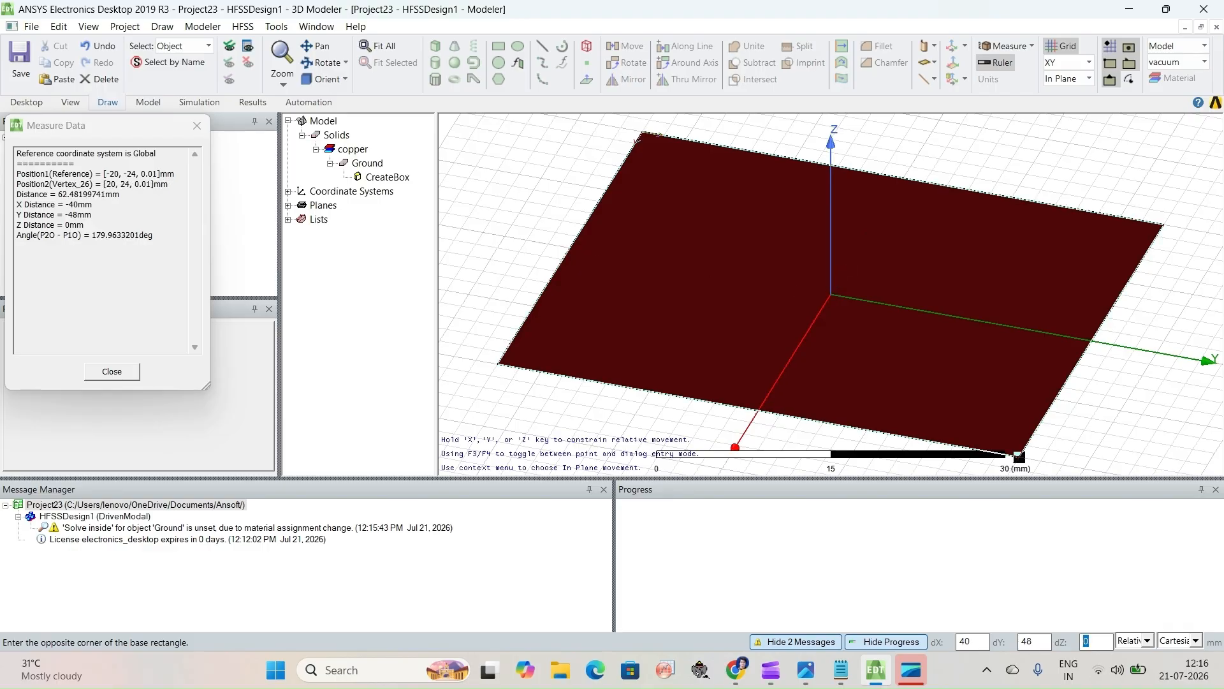
{"action": "type", "text": "1.6"}
{"action": "key", "text": "Return"}
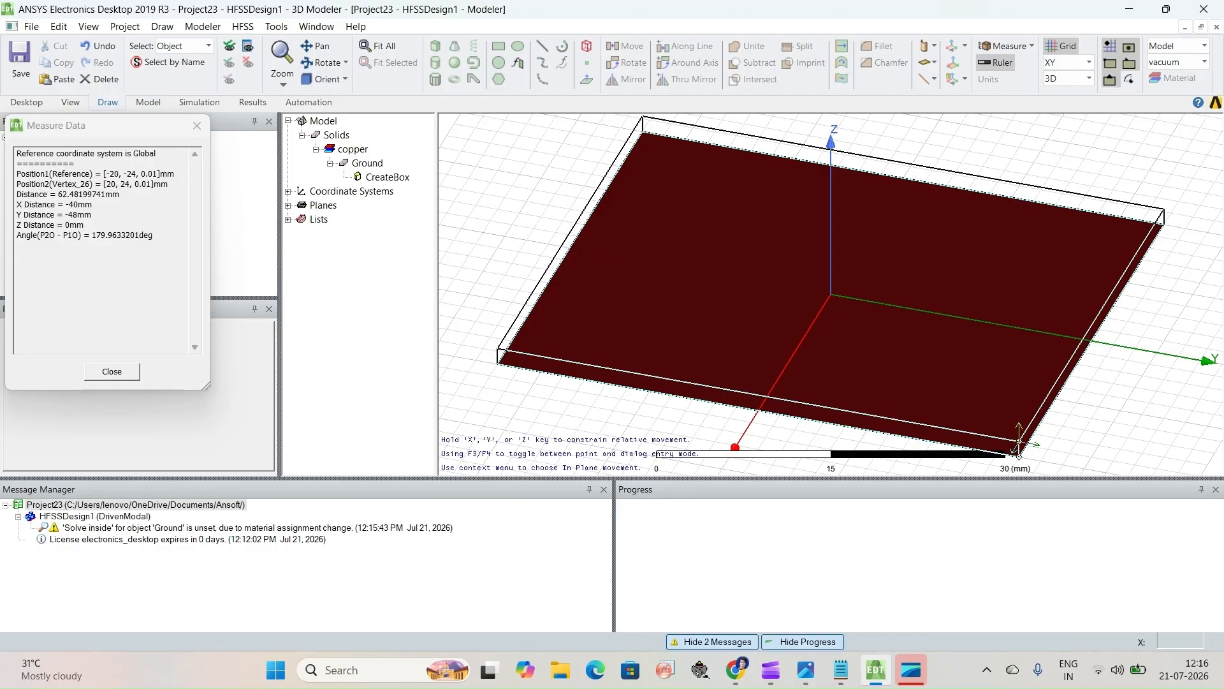
{"action": "key", "text": "Return"}
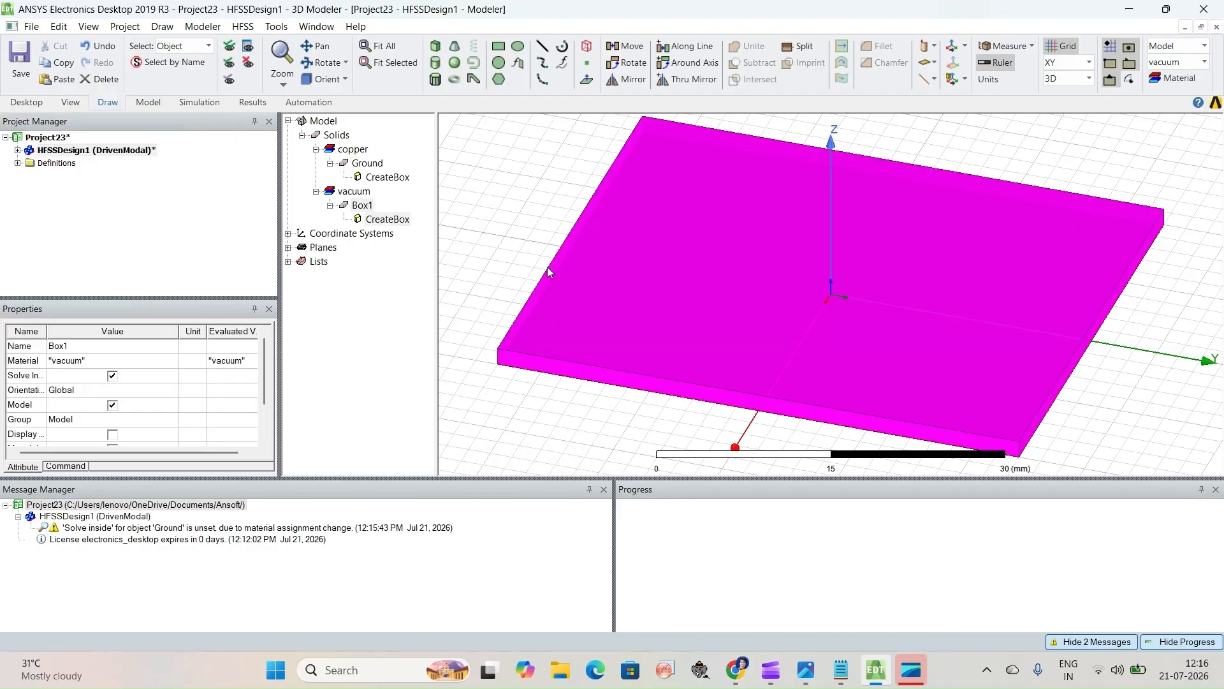
Rename the 1.6 mm thick box as Substrate in its properties.
{"action": "left_click", "coordinate": [466, 225]}
{"action": "double_click", "coordinate": [364, 205]}
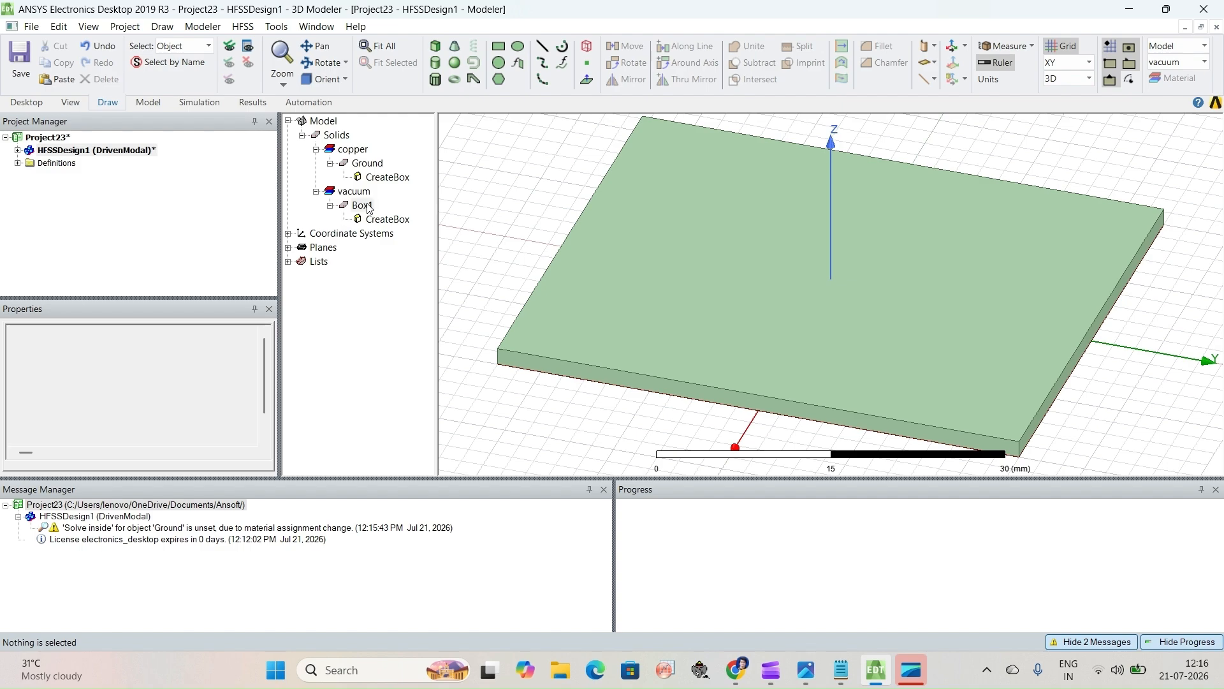
{"action": "left_click", "coordinate": [454, 244]}
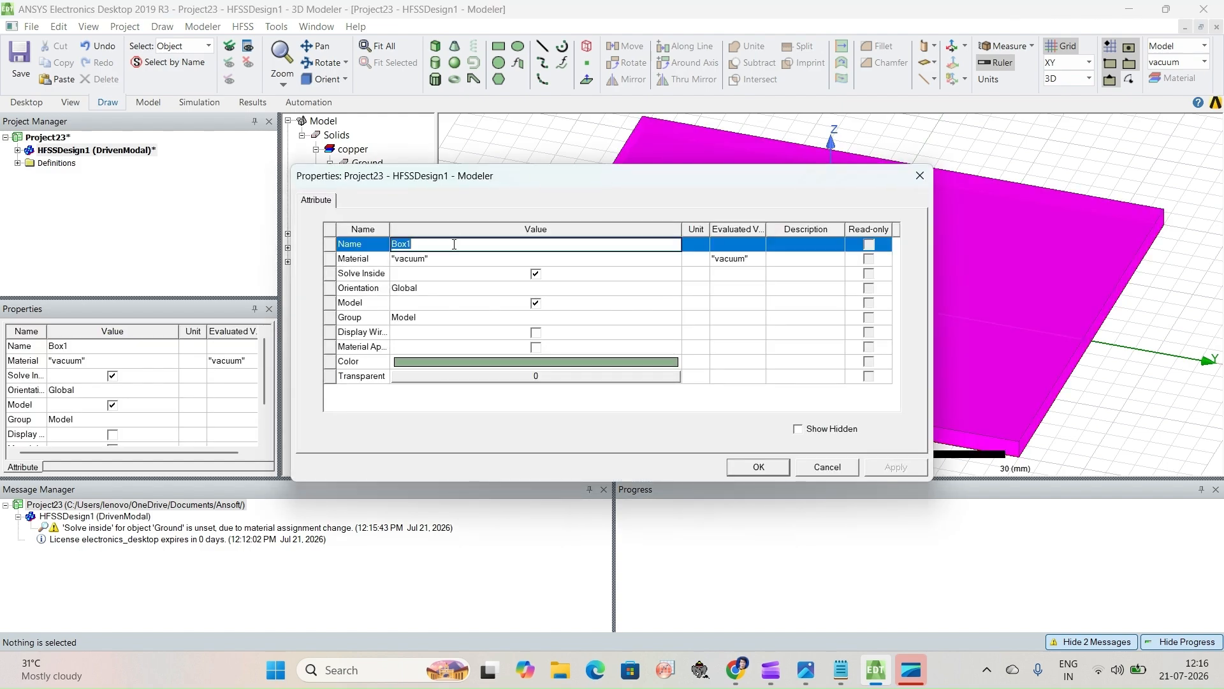
{"action": "type", "text": "Substrate"}
Assign the FR4_epoxy material to the Substrate box from the material library.
{"action": "left_click", "coordinate": [414, 262]}
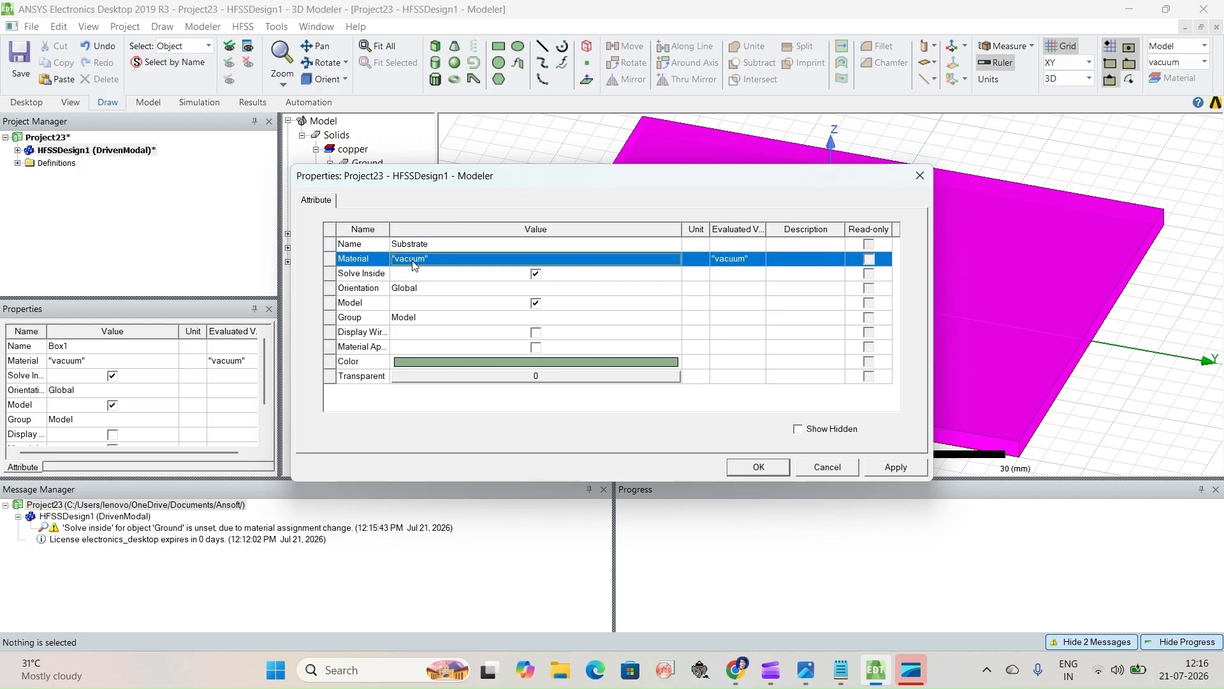
{"action": "left_click", "coordinate": [410, 273]}
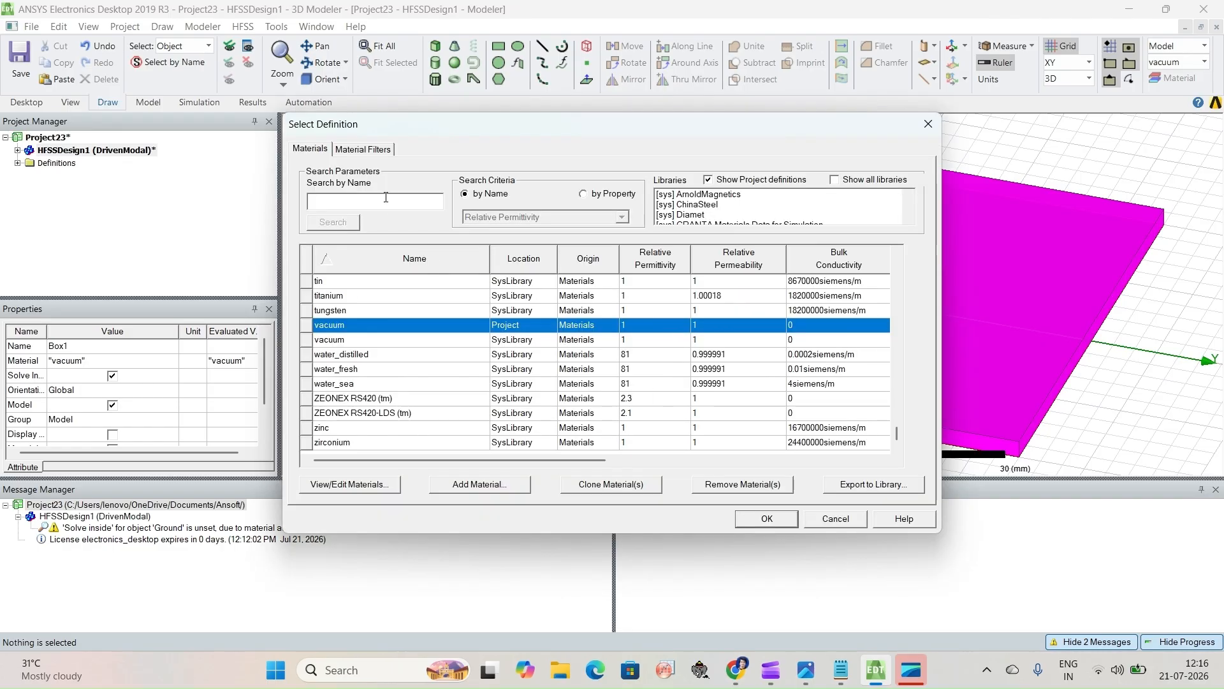
{"action": "type", "text": "FR"}
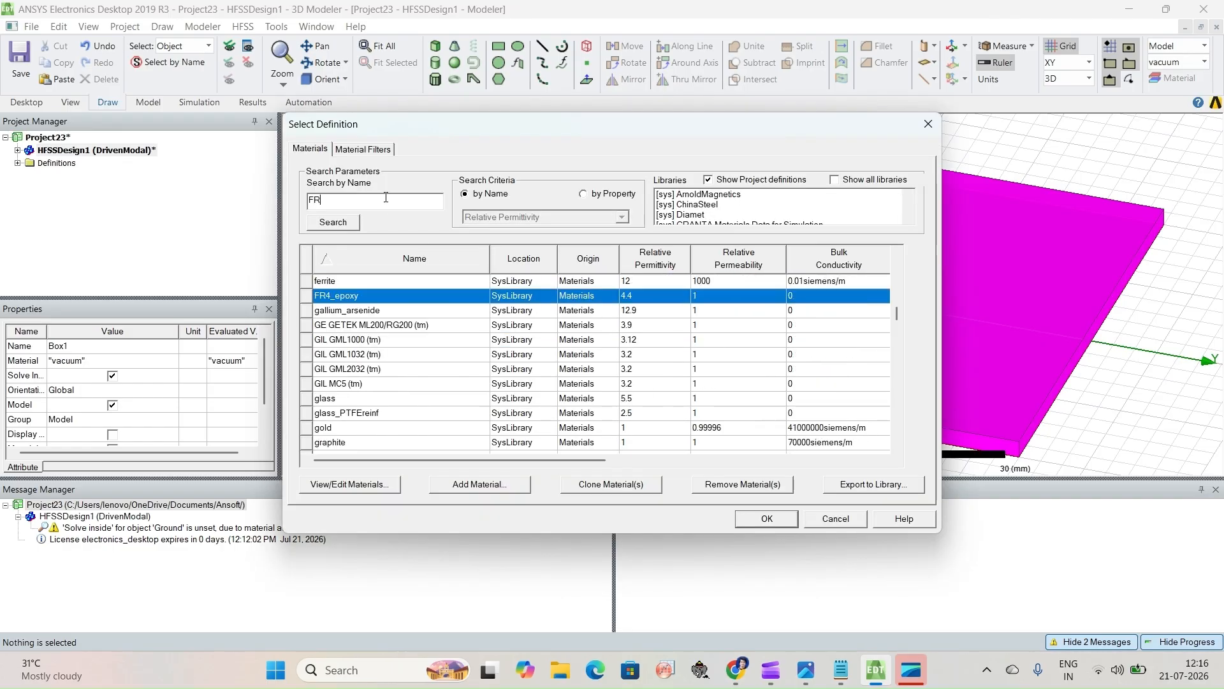
{"action": "left_click", "coordinate": [767, 518]}
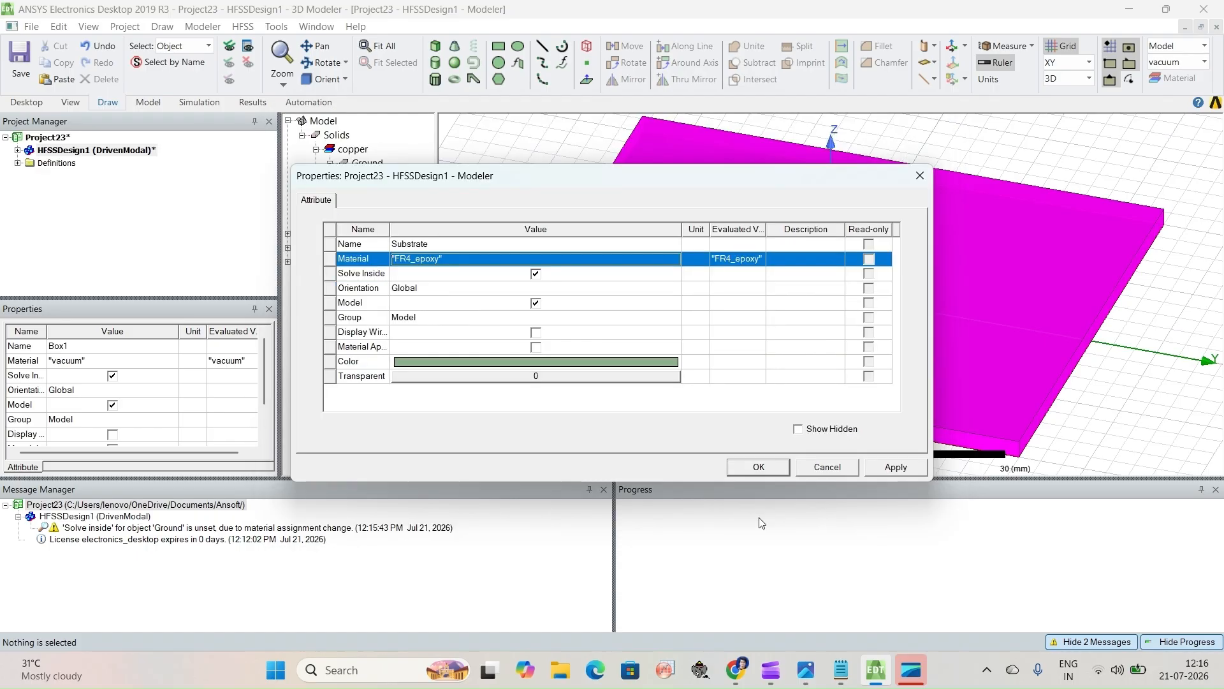
Set the Substrate box's colour to light yellow and apply its property changes.
{"action": "left_click", "coordinate": [512, 362]}
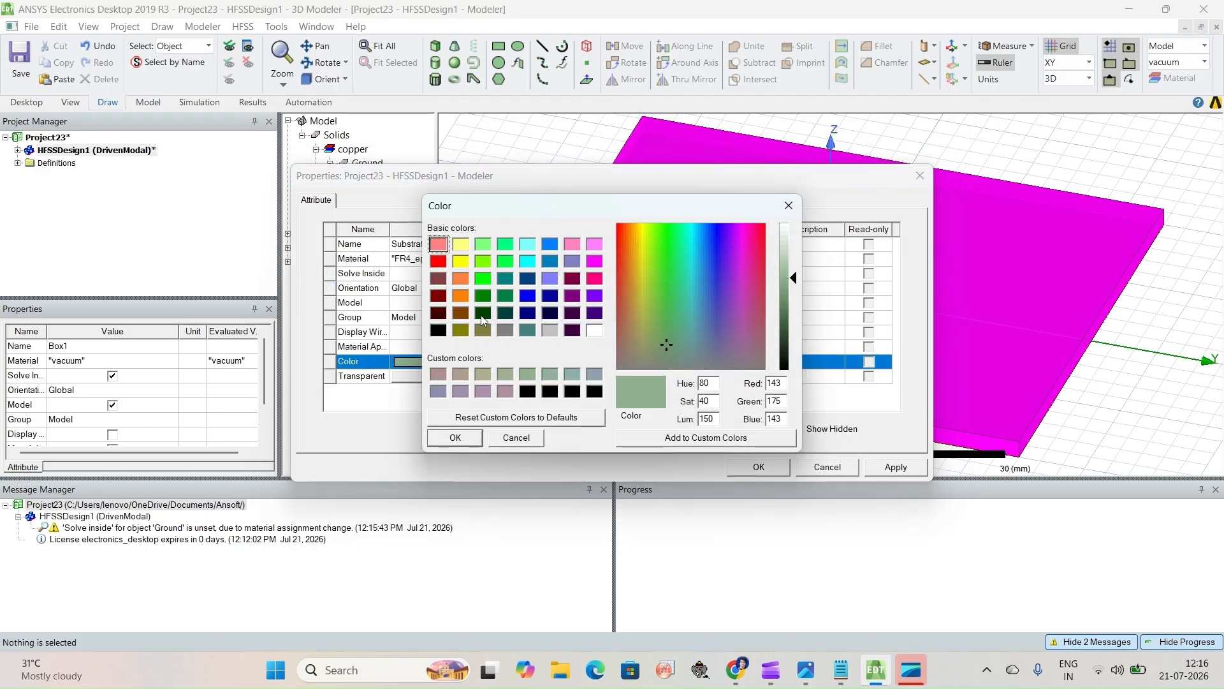
{"action": "left_click", "coordinate": [460, 245]}
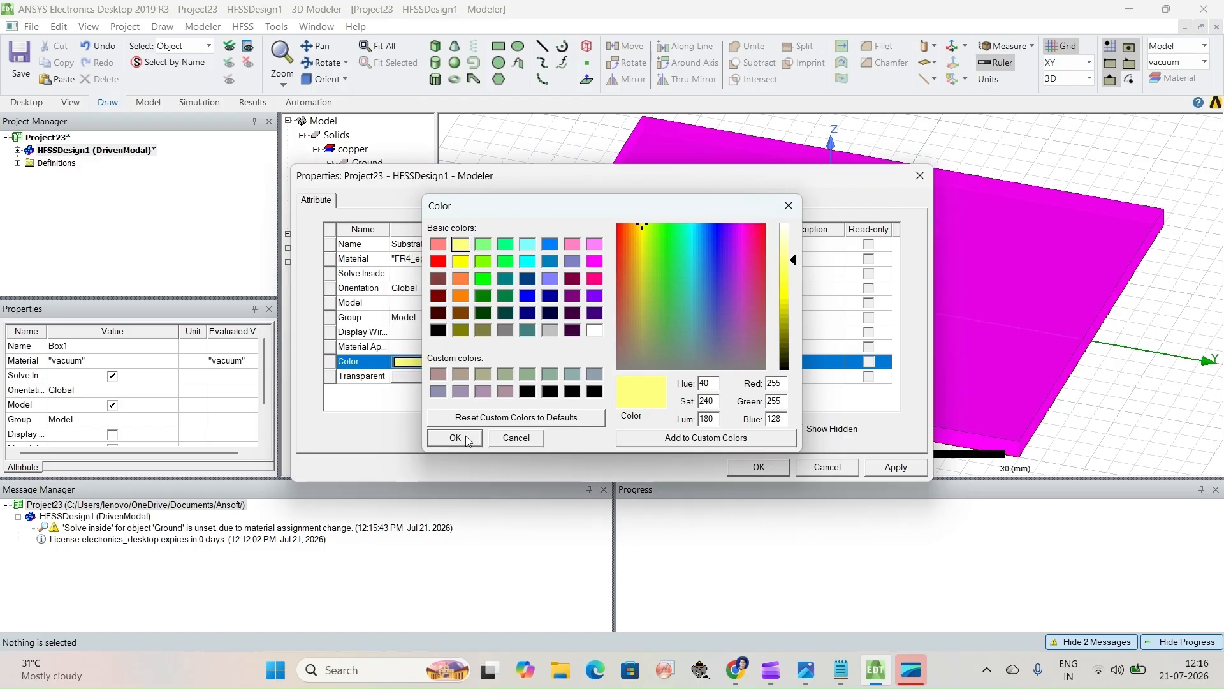
{"action": "left_click", "coordinate": [455, 437]}
{"action": "left_click", "coordinate": [759, 467]}
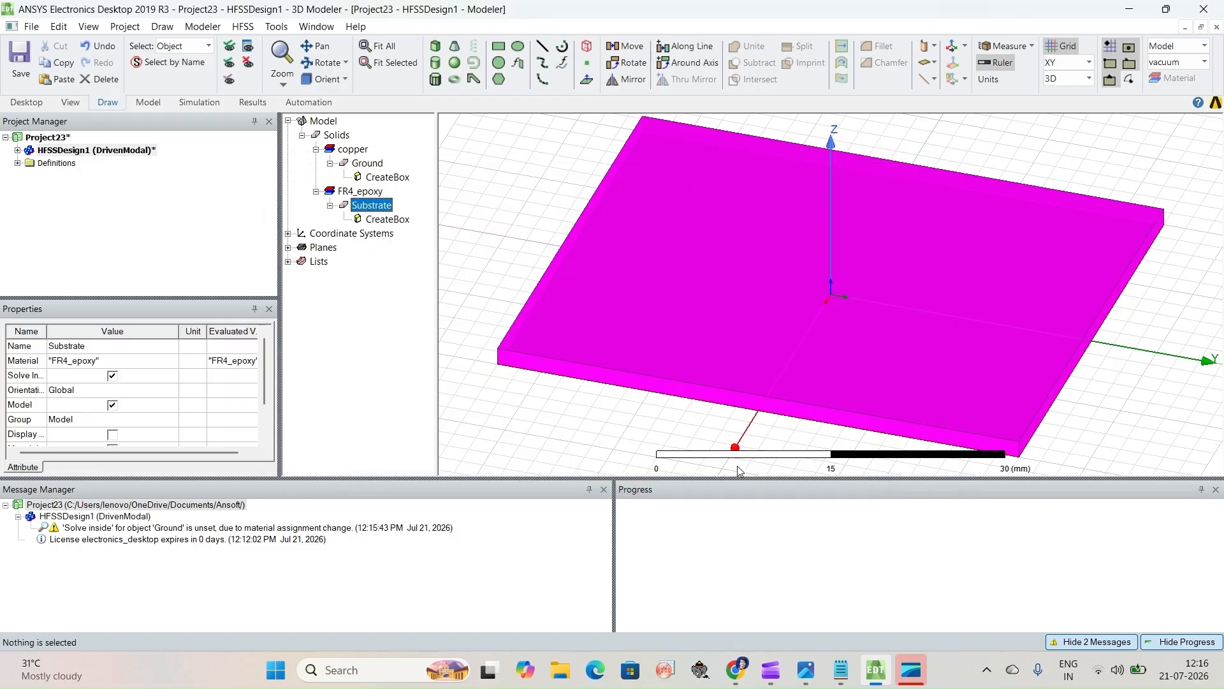
{"action": "left_click", "coordinate": [429, 219]}
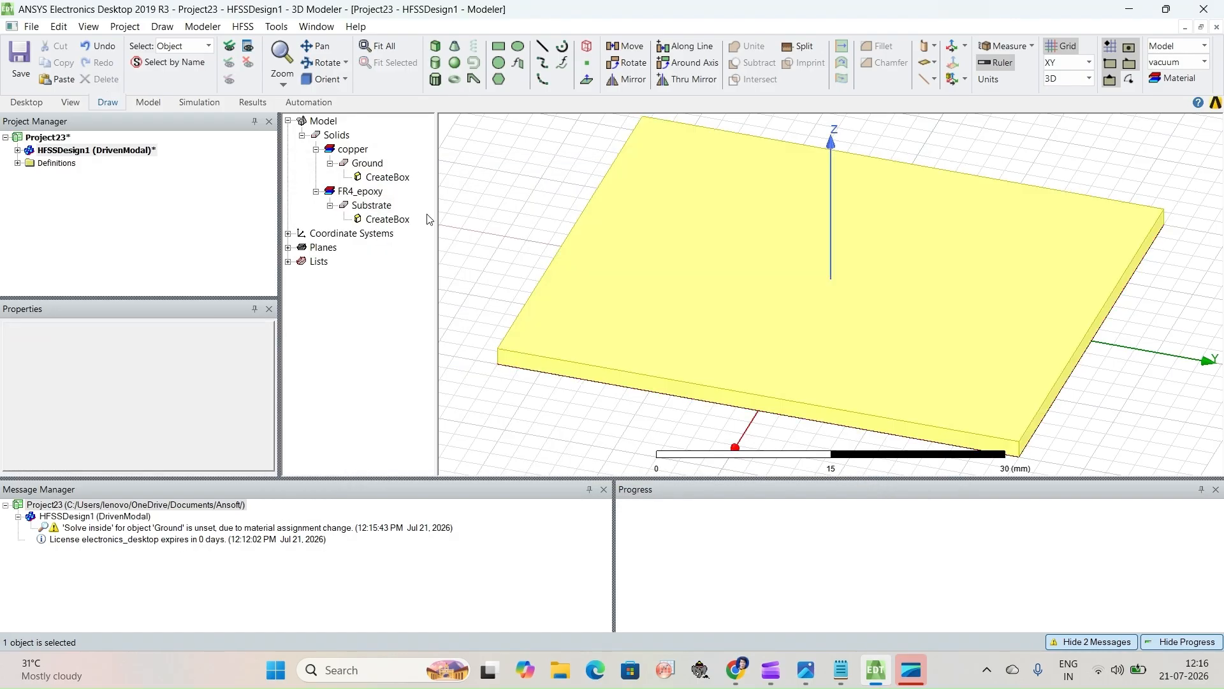
Review the position and size parameters of the Ground and Substrate boxes without changing them.
{"action": "left_click", "coordinate": [387, 178]}
{"action": "double_click", "coordinate": [386, 179]}
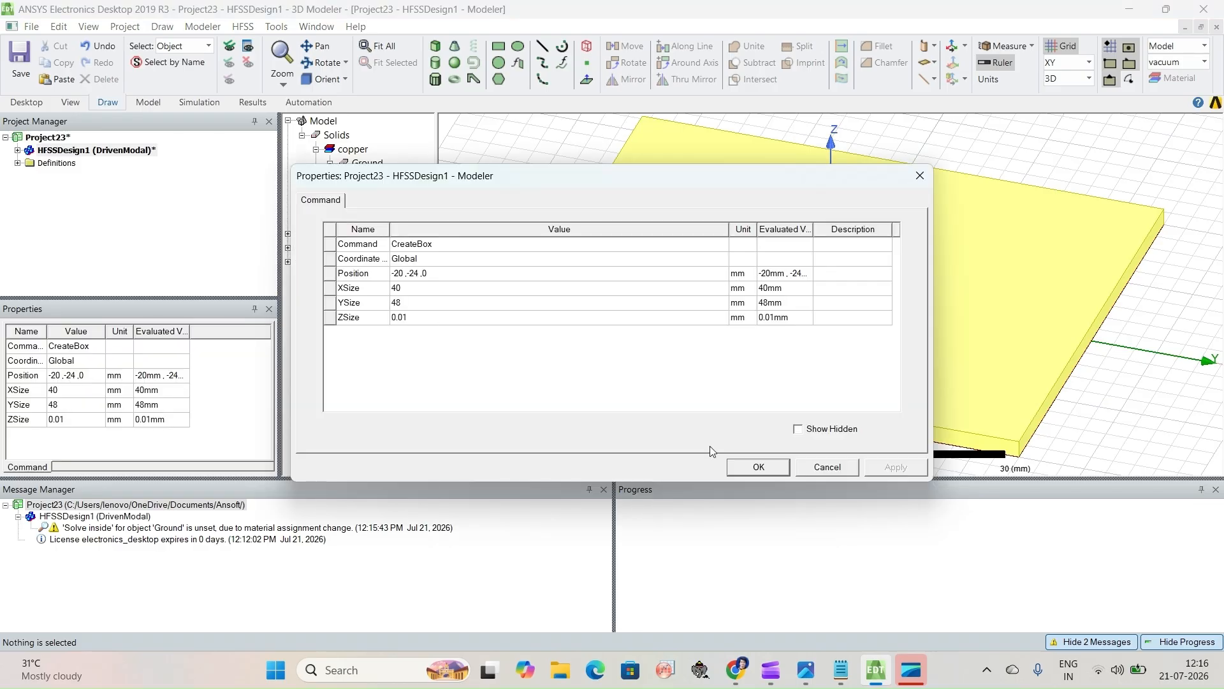
{"action": "left_click", "coordinate": [771, 469]}
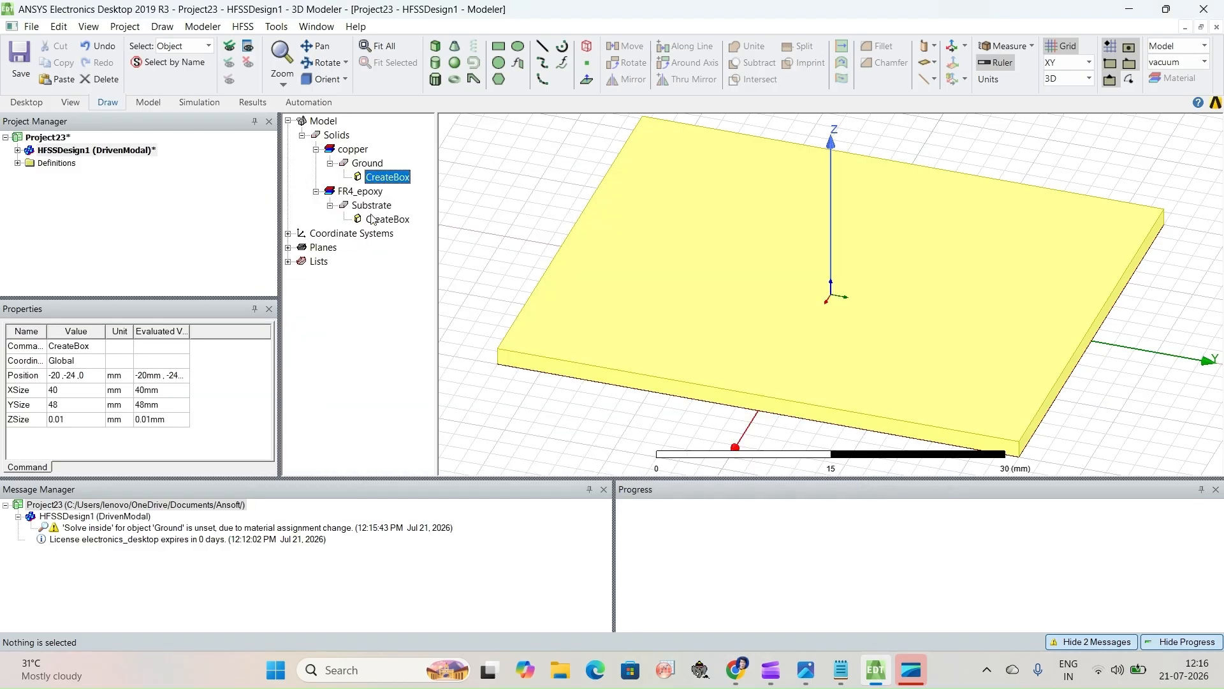
{"action": "double_click", "coordinate": [373, 216]}
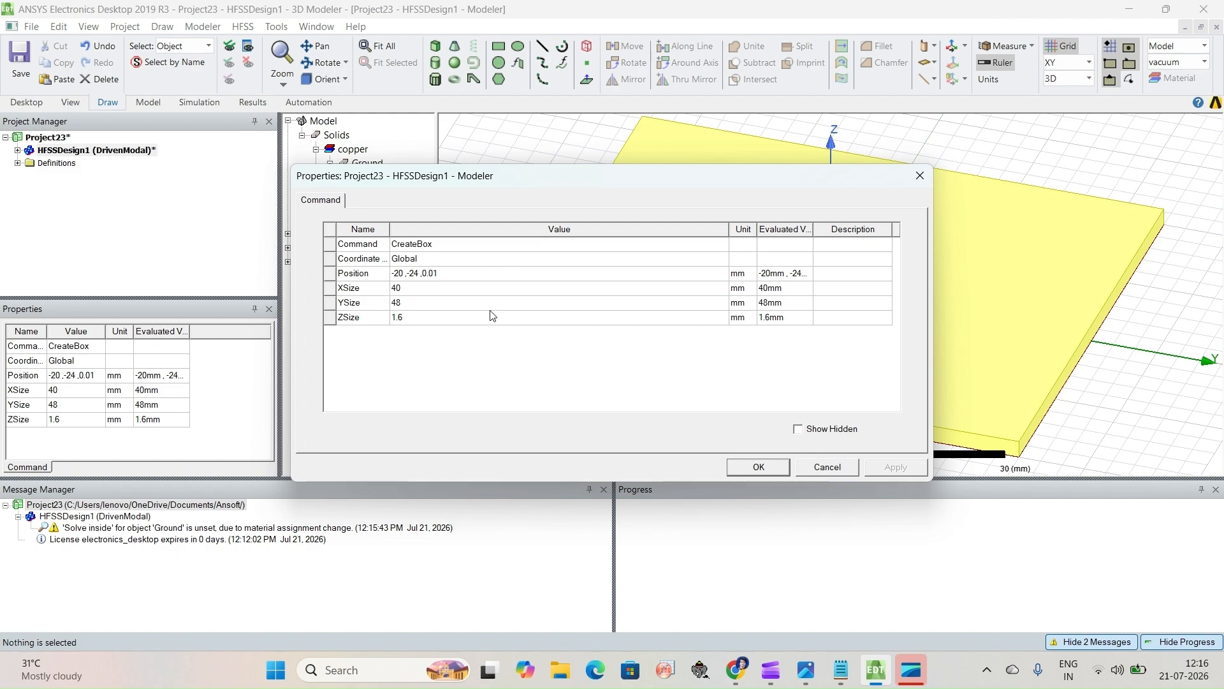
{"action": "left_click", "coordinate": [758, 468]}
{"action": "left_click", "coordinate": [534, 189]}
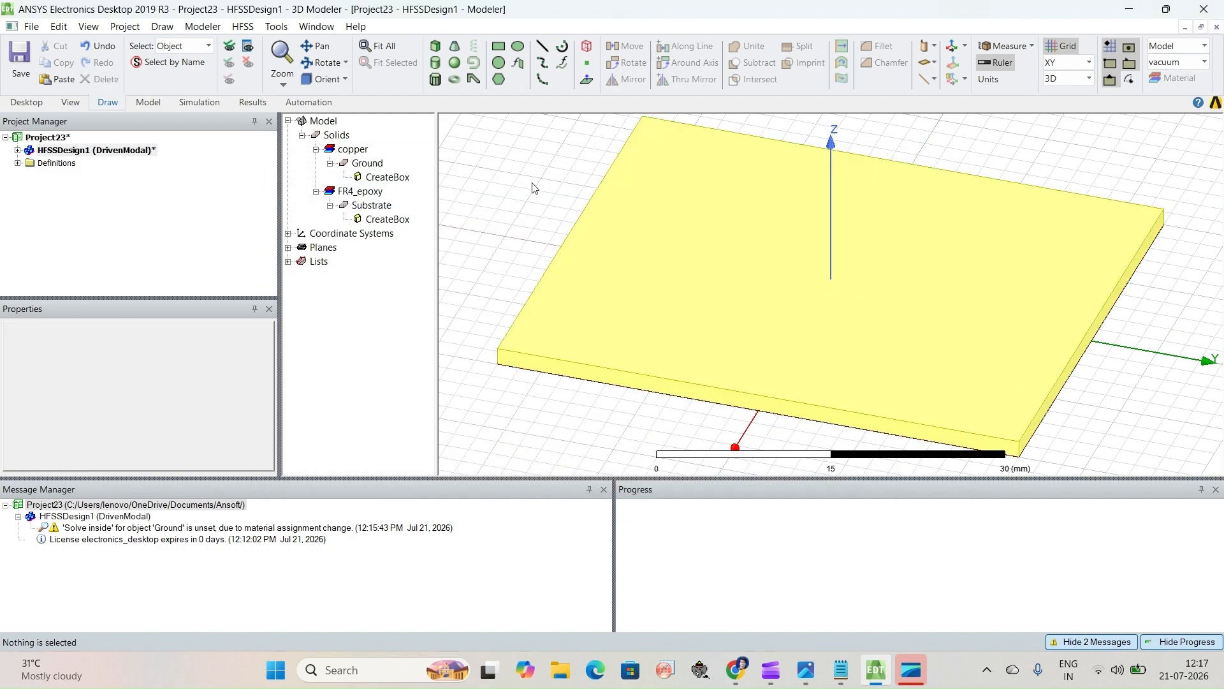
{"action": "scroll", "coordinate": [532, 185], "scroll_direction": "down", "scroll_amount": 2}
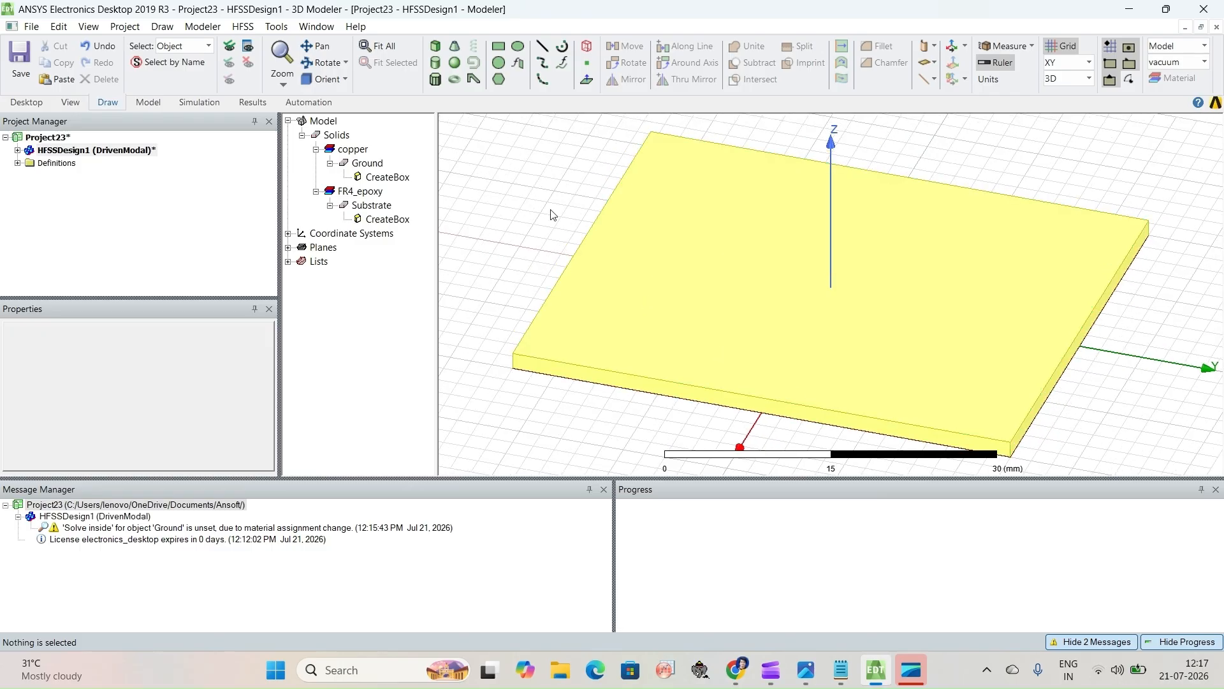
Check the patch dimensions on the design sheet and start a box with its base corner at X -29.4/2, Y -38/2, Z 1.61 mm.
{"action": "left_click", "coordinate": [806, 670]}
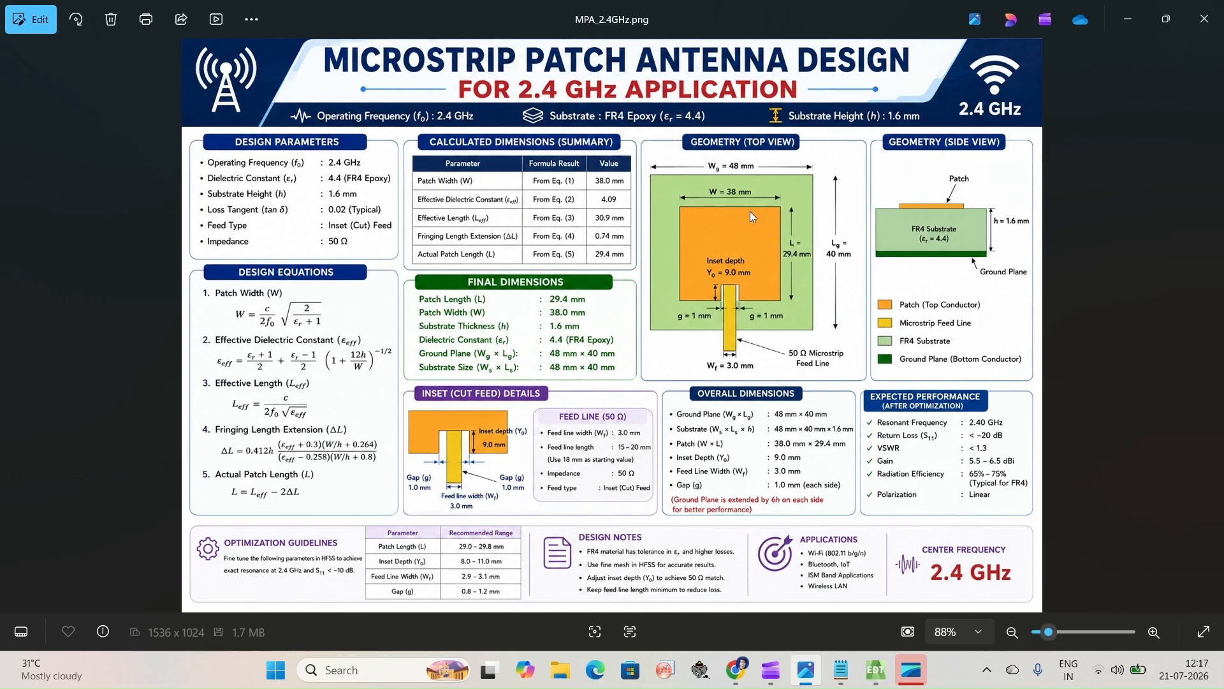
{"action": "left_click", "coordinate": [878, 670]}
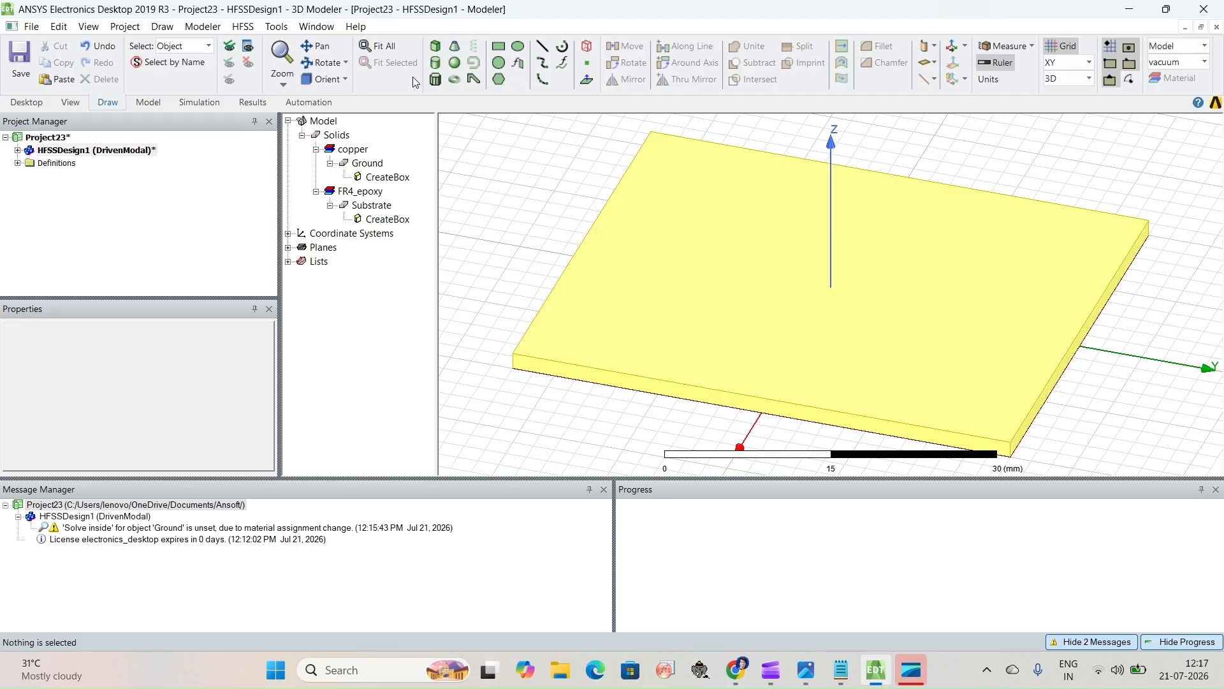
{"action": "left_click", "coordinate": [437, 49]}
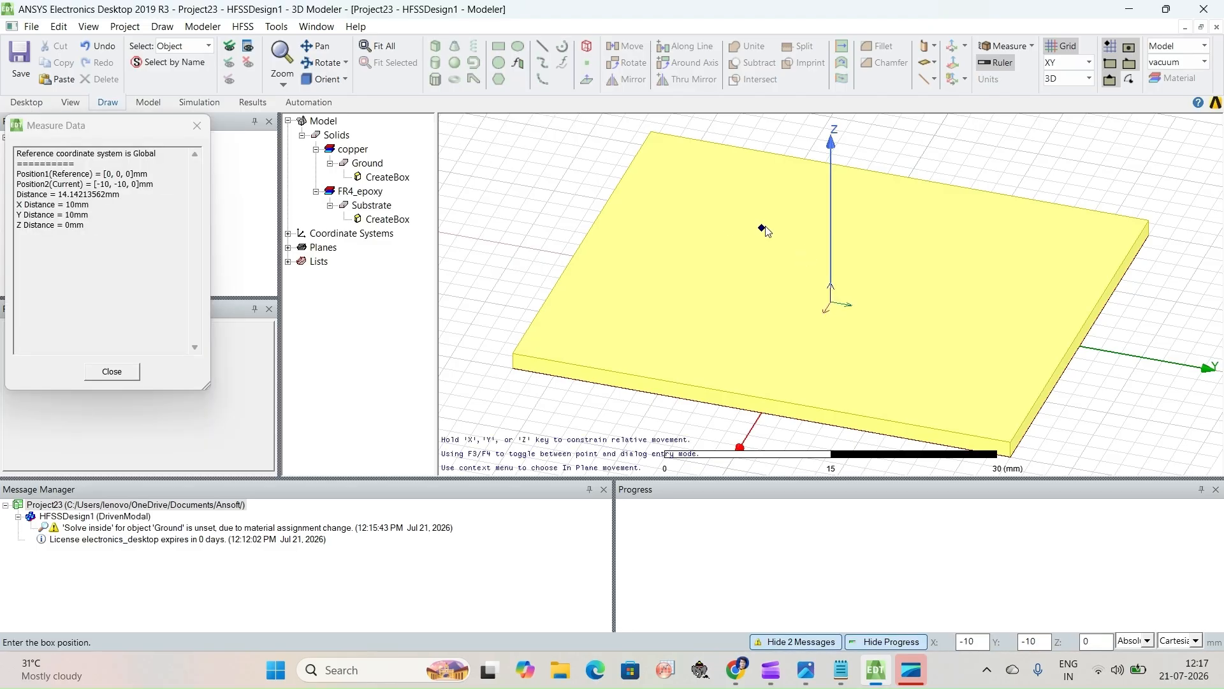
{"action": "double_click", "coordinate": [970, 642]}
{"action": "type", "text": "-"}
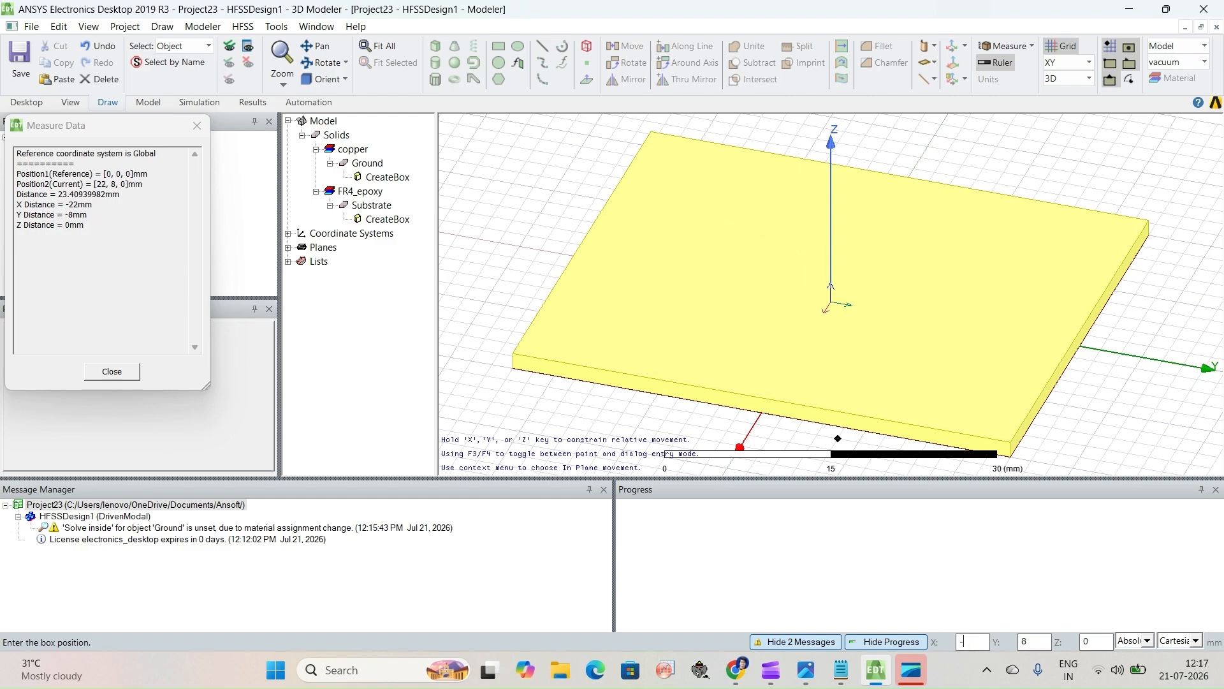
{"action": "type", "text": "29.4/2"}
{"action": "key", "text": "Tab"}
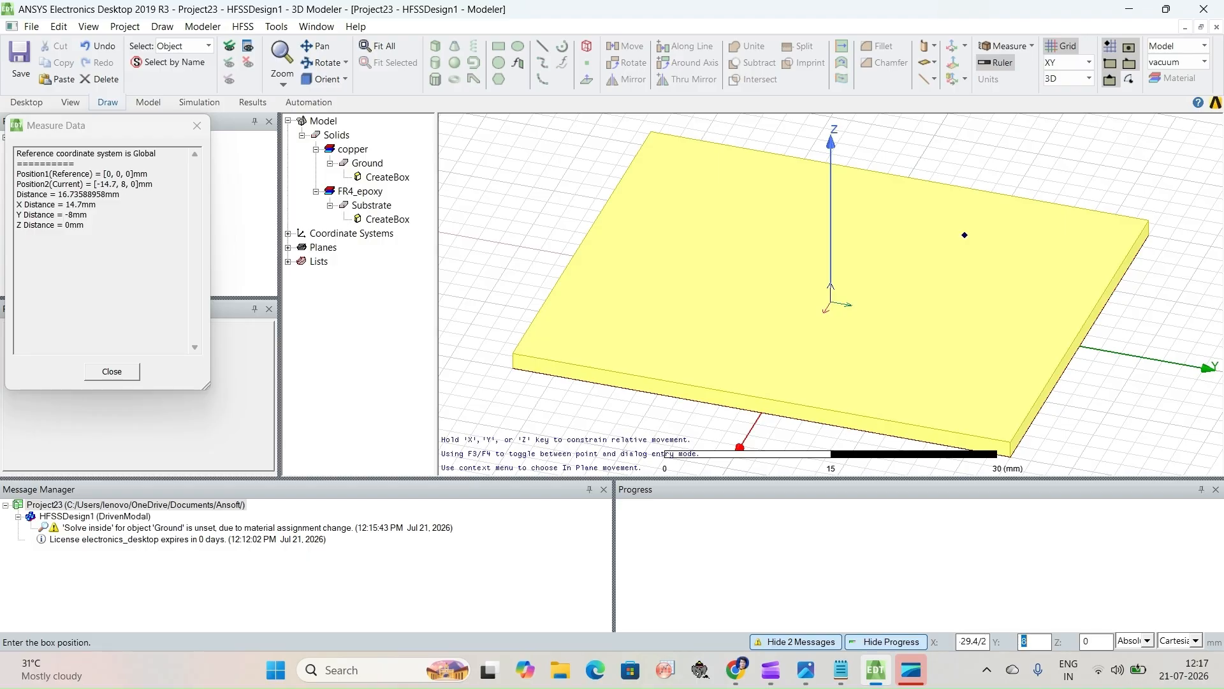
{"action": "type", "text": "-38/2"}
{"action": "key", "text": "Tab"}
{"action": "type", "text": "1.61"}
{"action": "key", "text": "Return"}
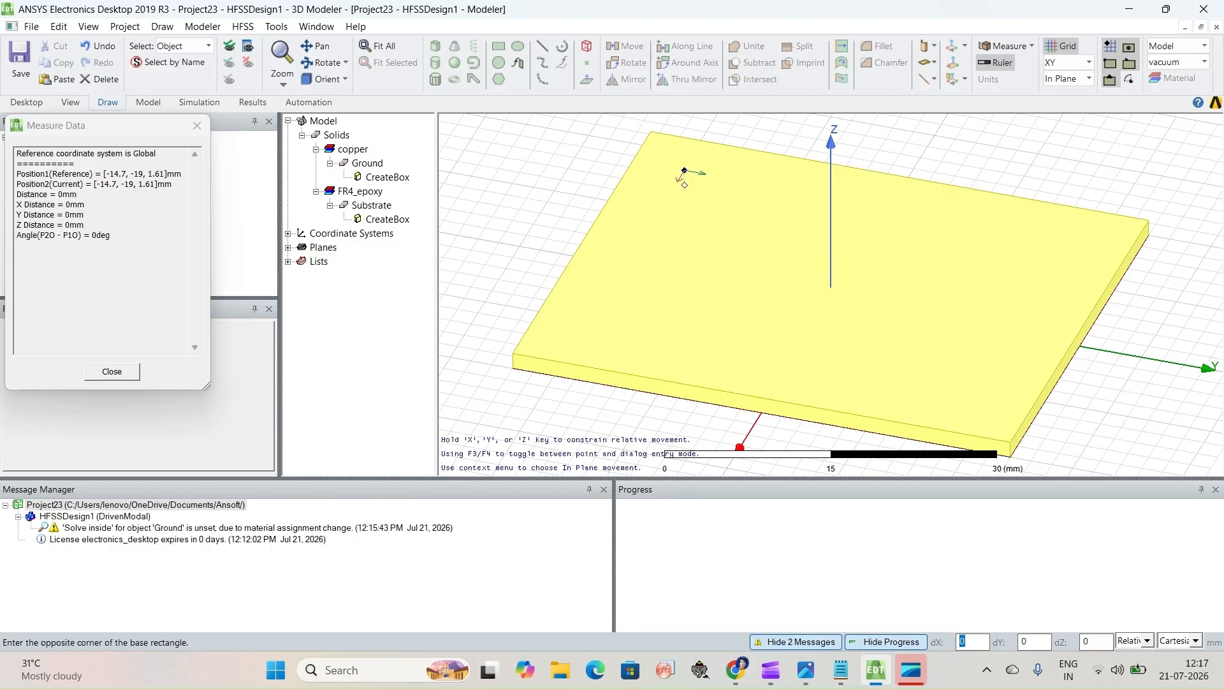
Size the box on top of the substrate to dX 29.4, dY 38, dZ 0.01 mm.
{"action": "type", "text": "29.4"}
{"action": "key", "text": "Tab"}
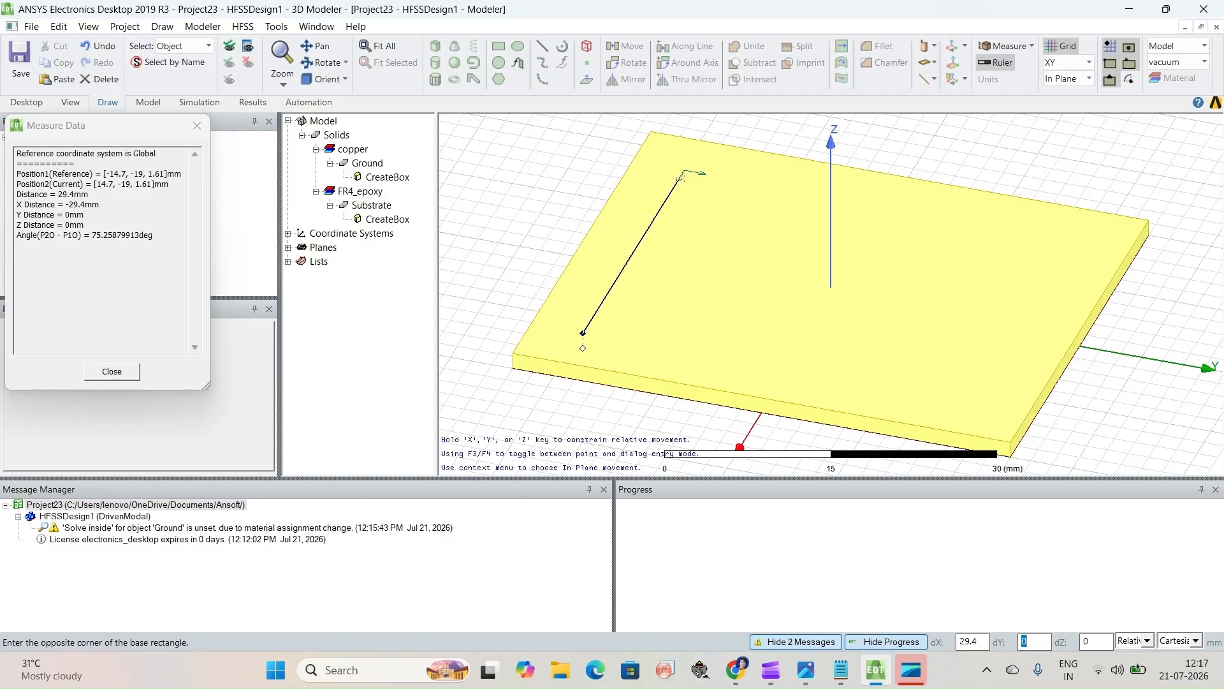
{"action": "type", "text": "38"}
{"action": "key", "text": "Tab"}
{"action": "type", "text": "0"}
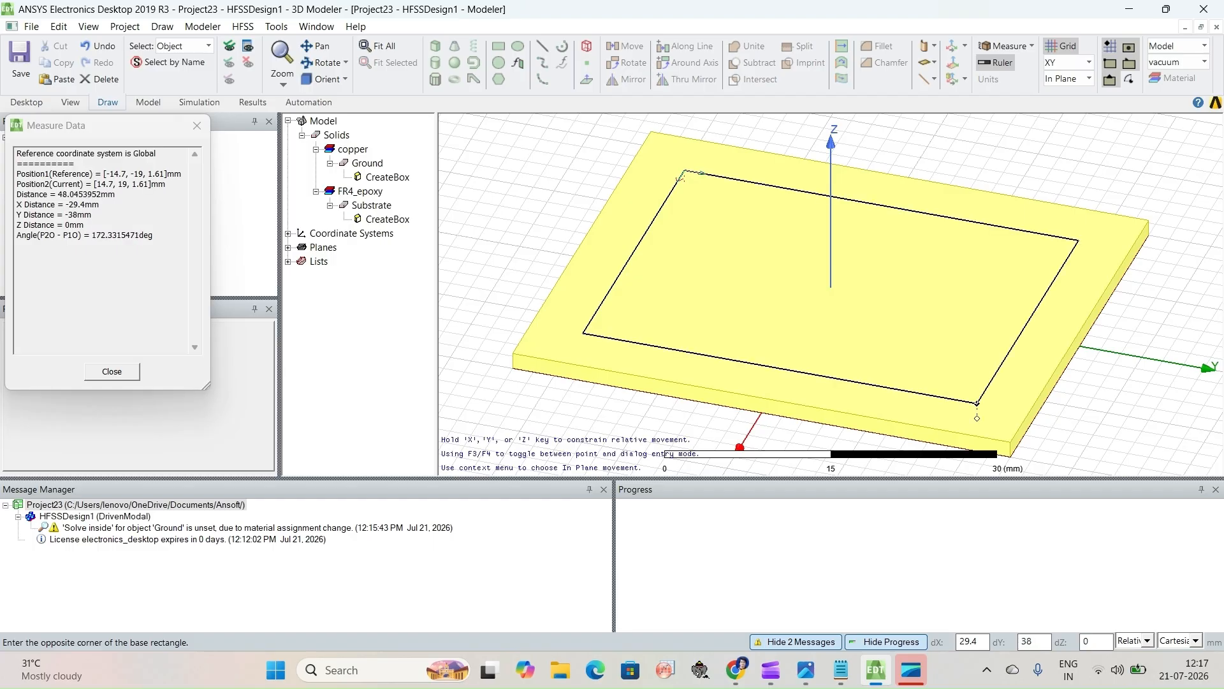
{"action": "type", "text": ".01"}
{"action": "key", "text": "Return"}
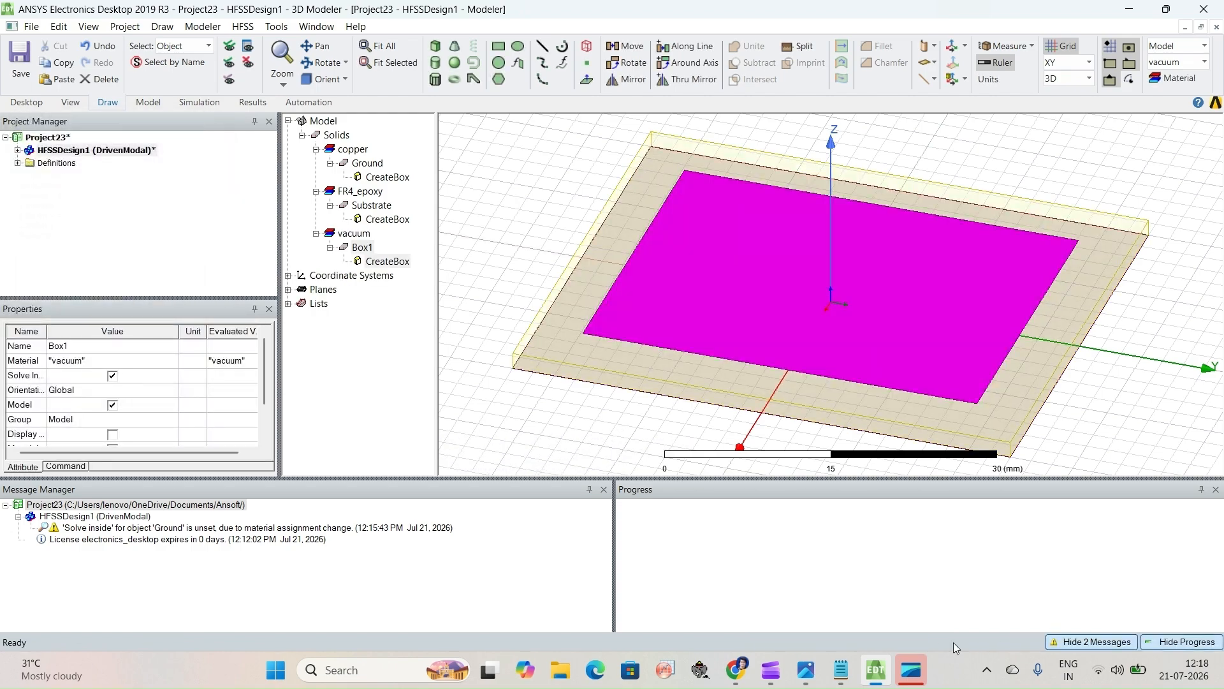
{"action": "left_click", "coordinate": [506, 215]}
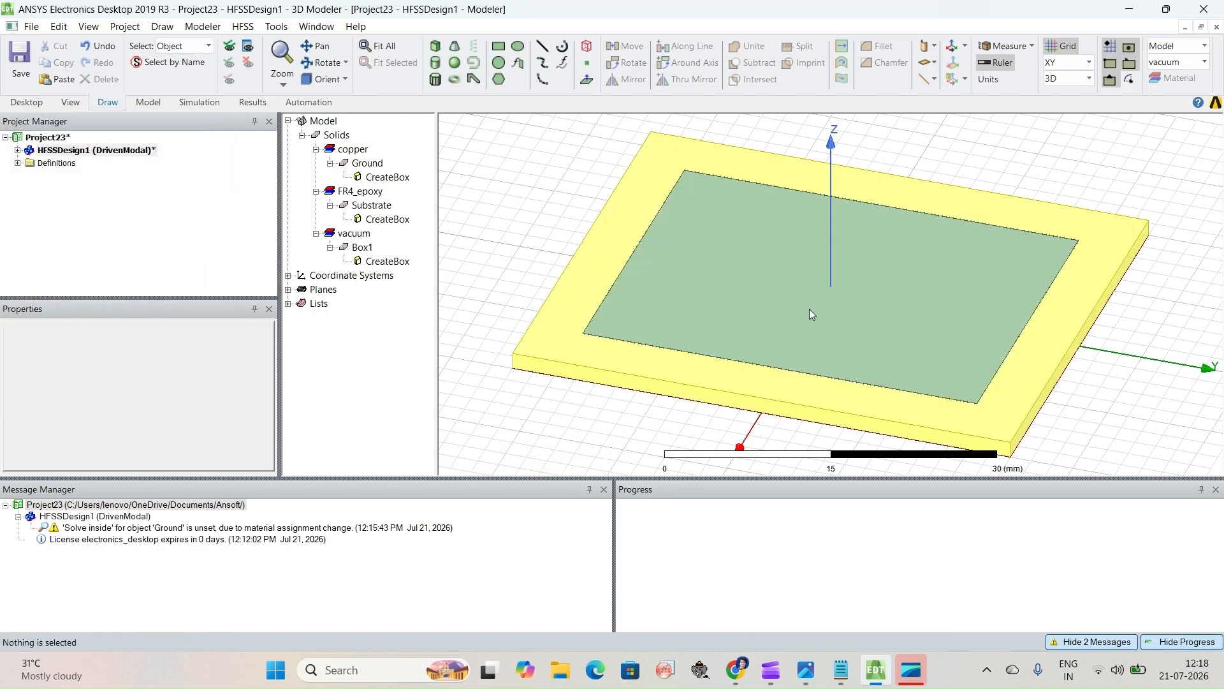
Rename the new box on the substrate as Patch and set its material to copper.
{"action": "double_click", "coordinate": [359, 248]}
{"action": "left_click", "coordinate": [426, 245]}
{"action": "type", "text": "Patch"}
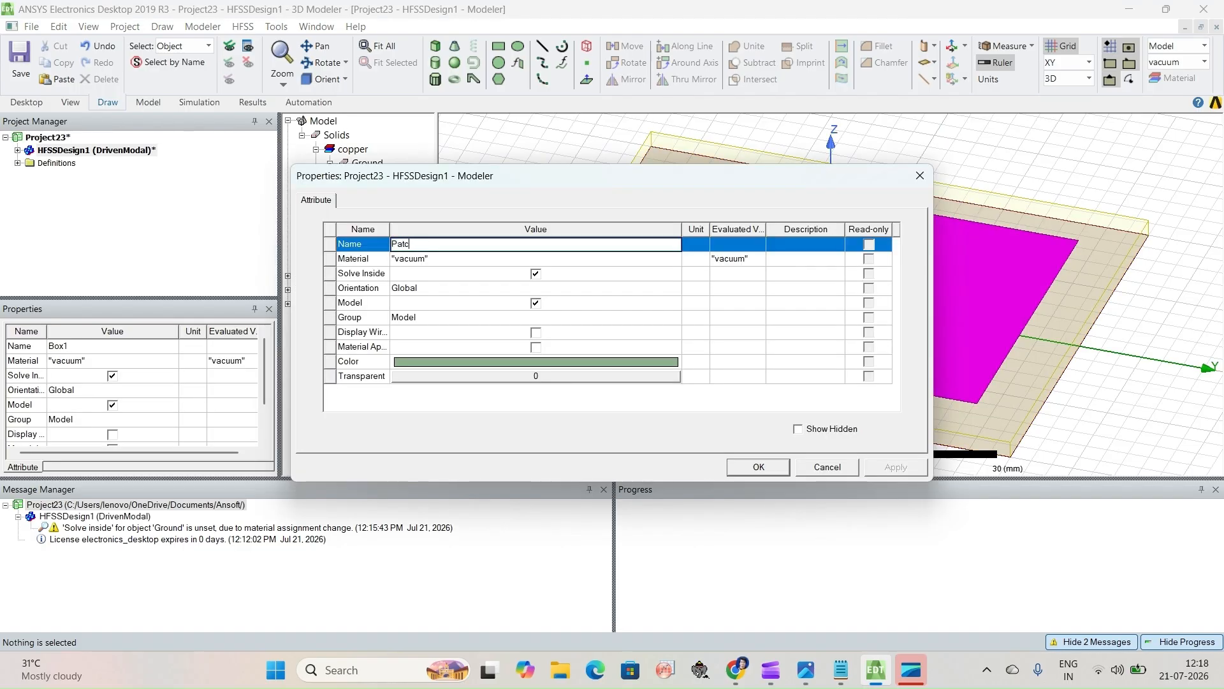
{"action": "left_click", "coordinate": [407, 258]}
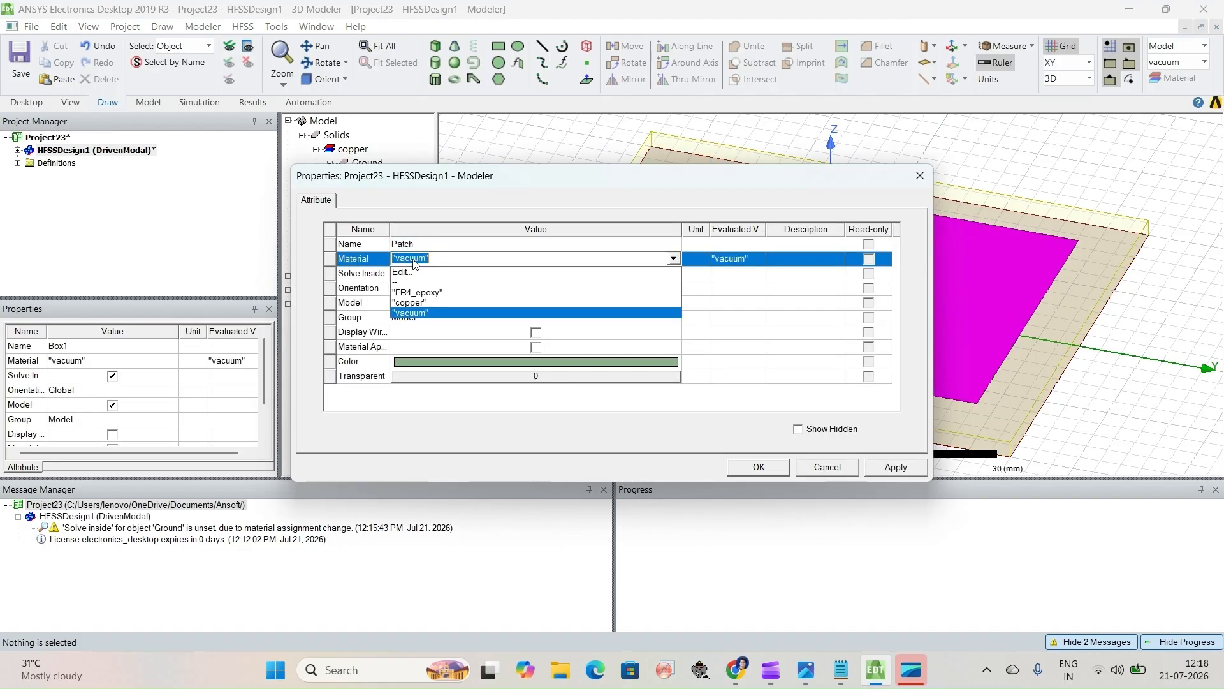
{"action": "left_click", "coordinate": [410, 302]}
Set the Patch box's colour to dark maroon and apply its property changes.
{"action": "left_click", "coordinate": [427, 361]}
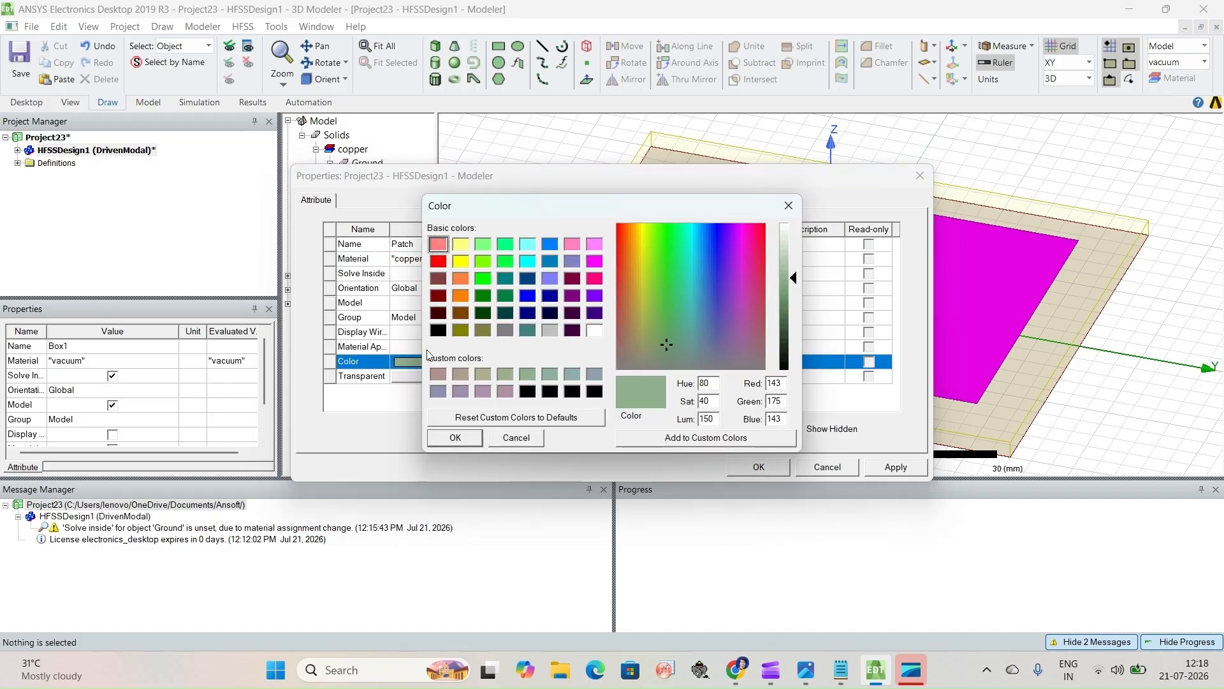
{"action": "left_click", "coordinate": [438, 313]}
{"action": "left_click", "coordinate": [456, 438]}
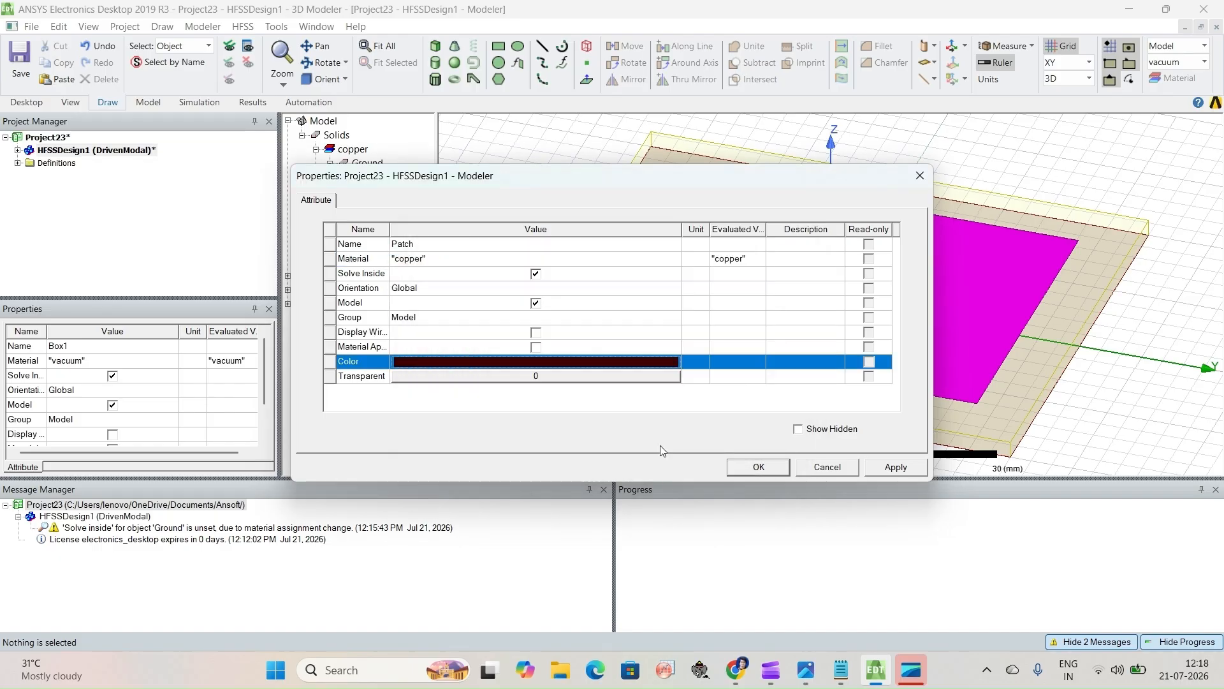
{"action": "left_click", "coordinate": [739, 467]}
{"action": "left_click", "coordinate": [473, 211]}
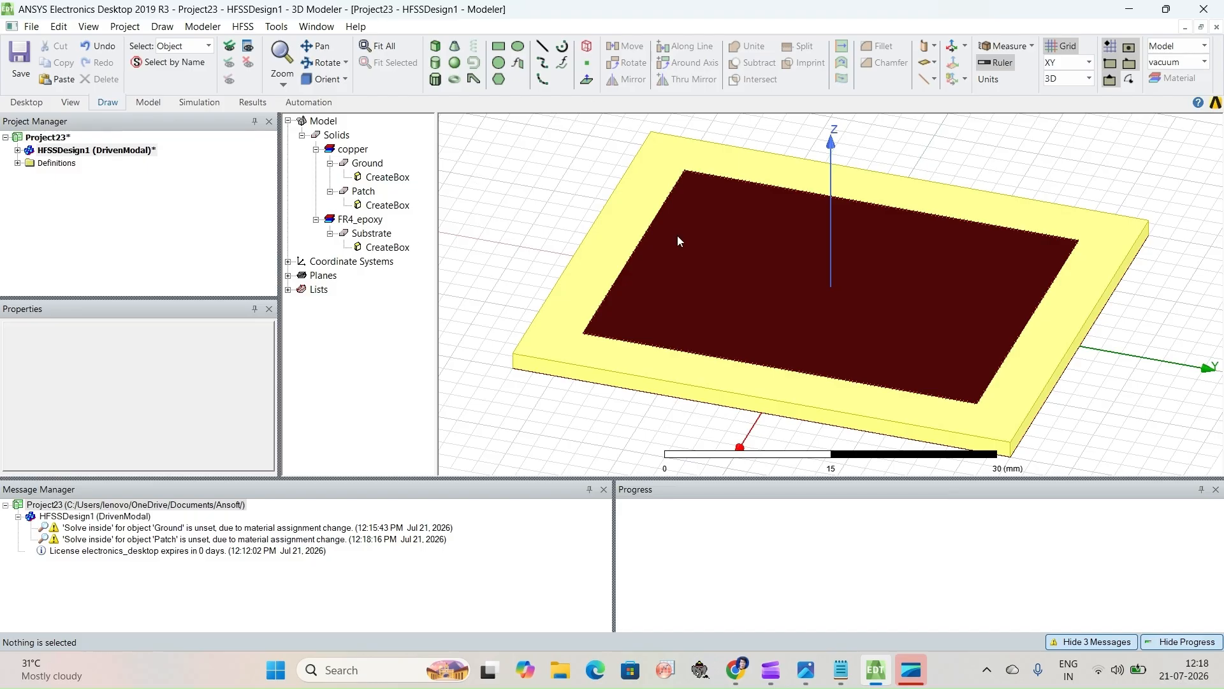
Look up the inset cut's position and size in the text notes and the antenna design sheet image.
{"action": "left_click", "coordinate": [848, 673]}
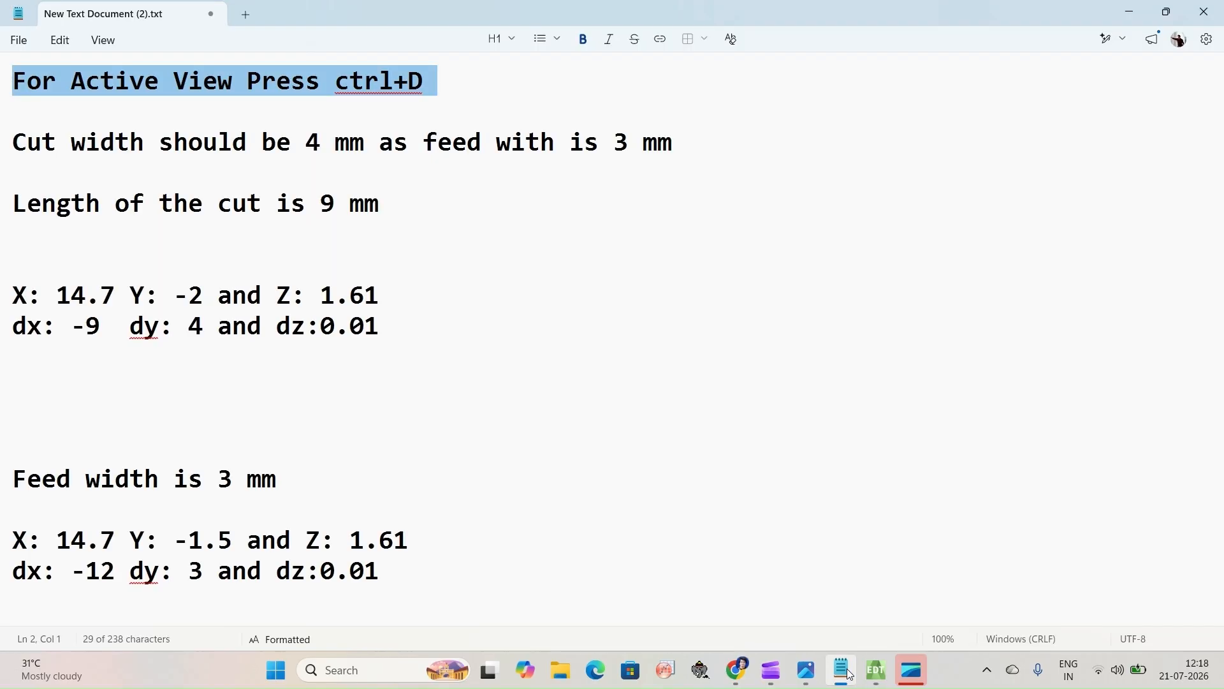
{"action": "left_click", "coordinate": [342, 235]}
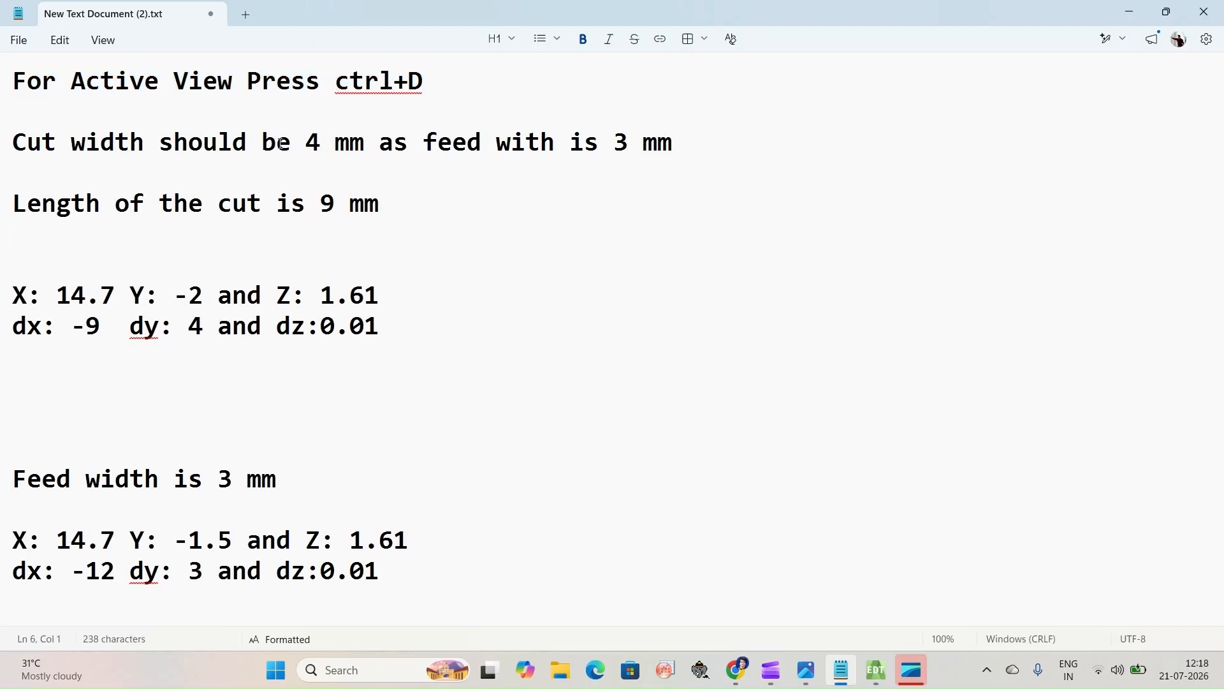
{"action": "left_click", "coordinate": [806, 670]}
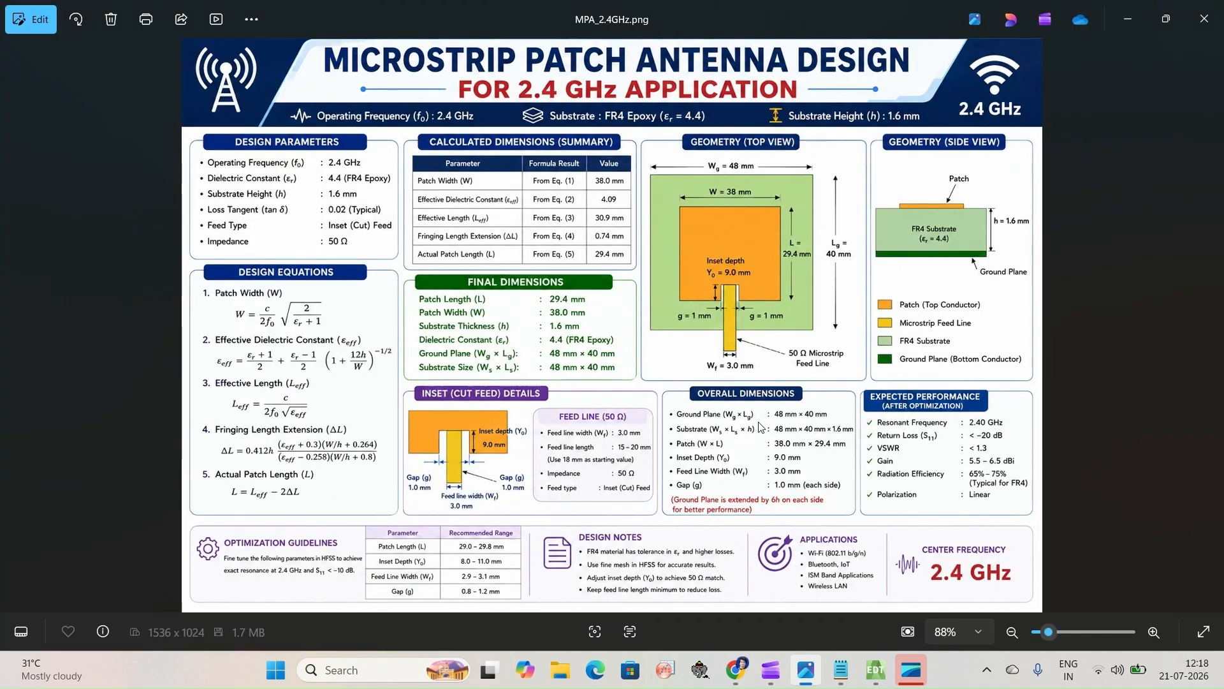
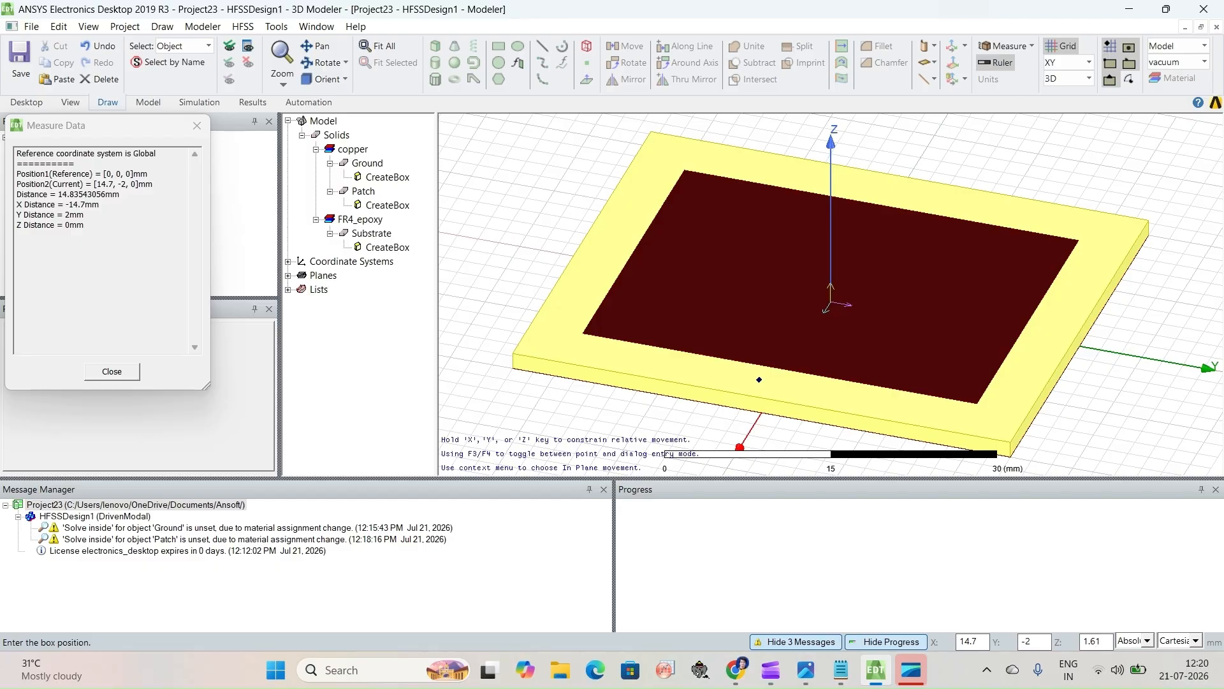
Draw the inset cut box from X 14.7, Y -2, Z 1.61 mm with dX -9, dY 4, dZ 0.01 mm.
{"action": "key", "text": "Return"}
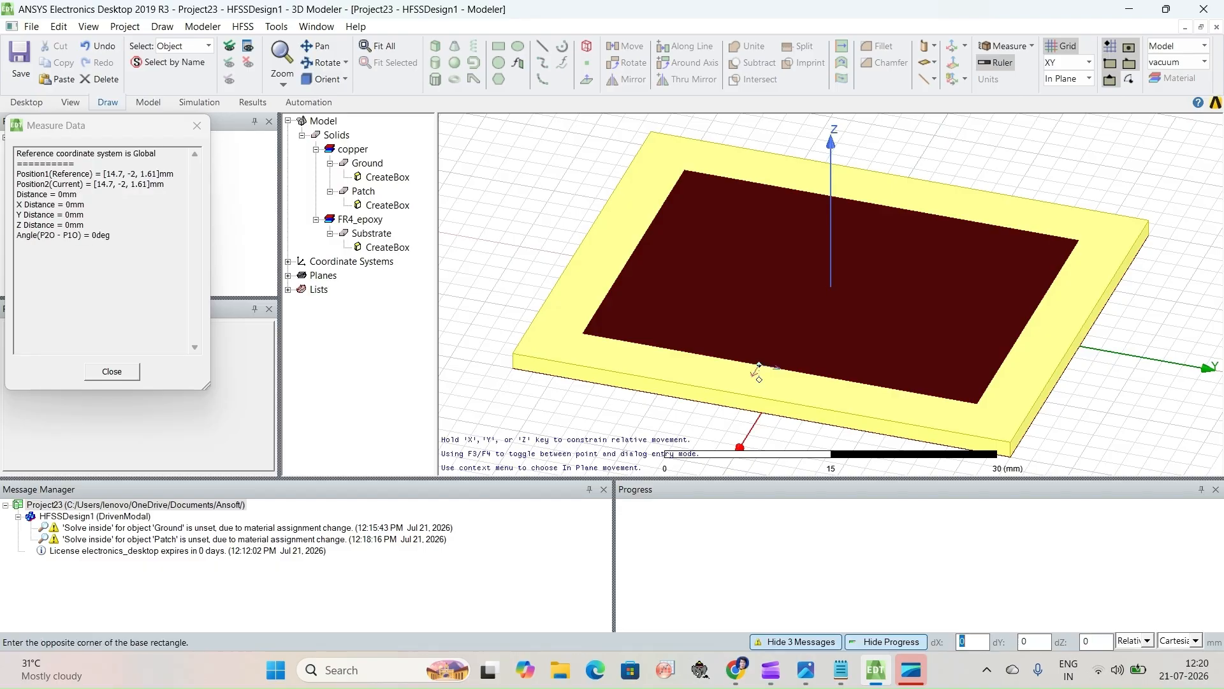
{"action": "type", "text": "-9"}
{"action": "key", "text": "Tab"}
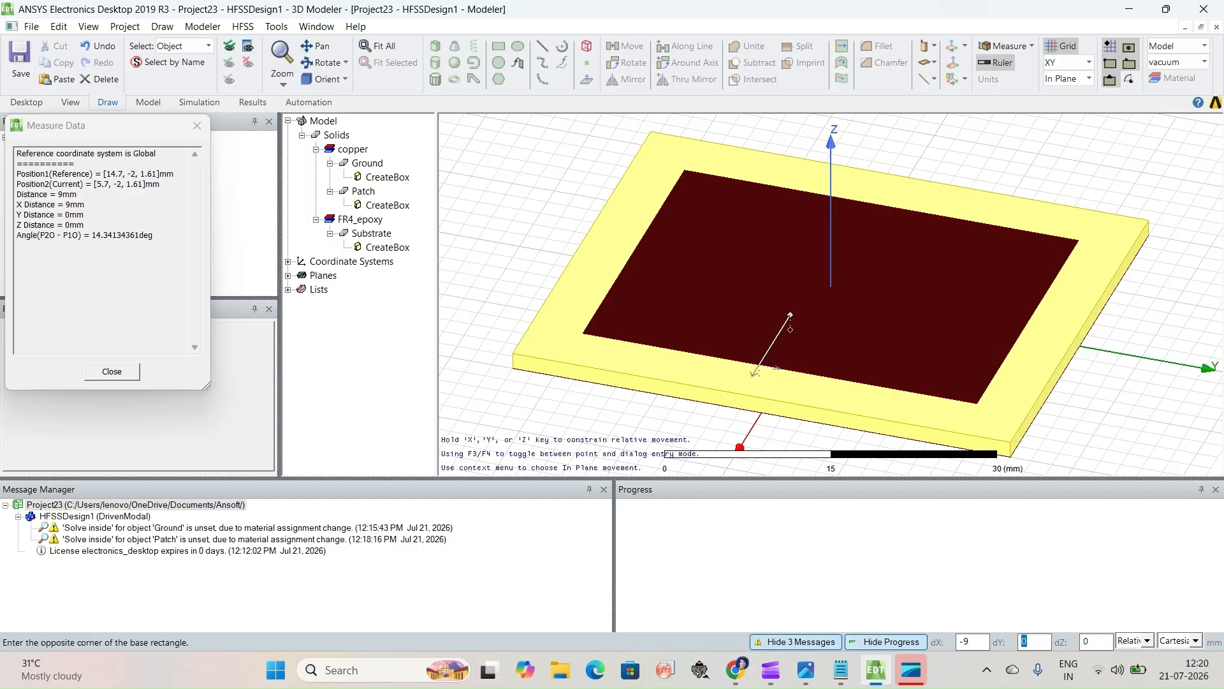
{"action": "type", "text": "4"}
{"action": "key", "text": "Tab"}
{"action": "type", "text": "0.01"}
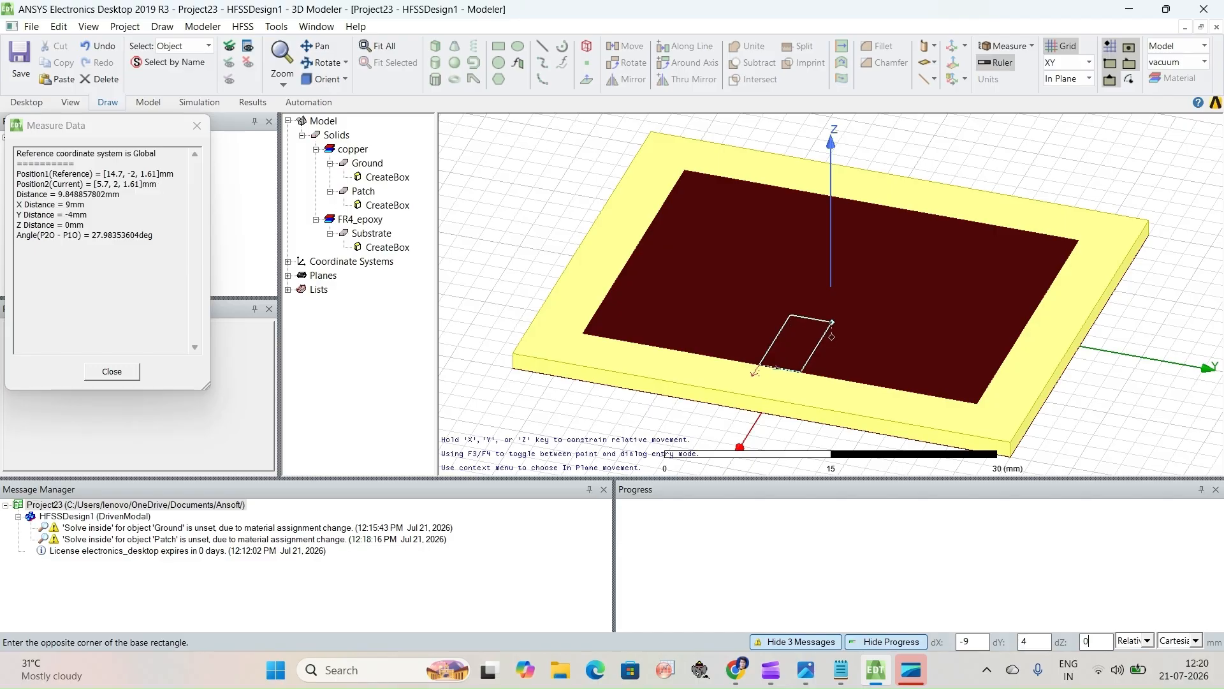
{"action": "key", "text": "Return"}
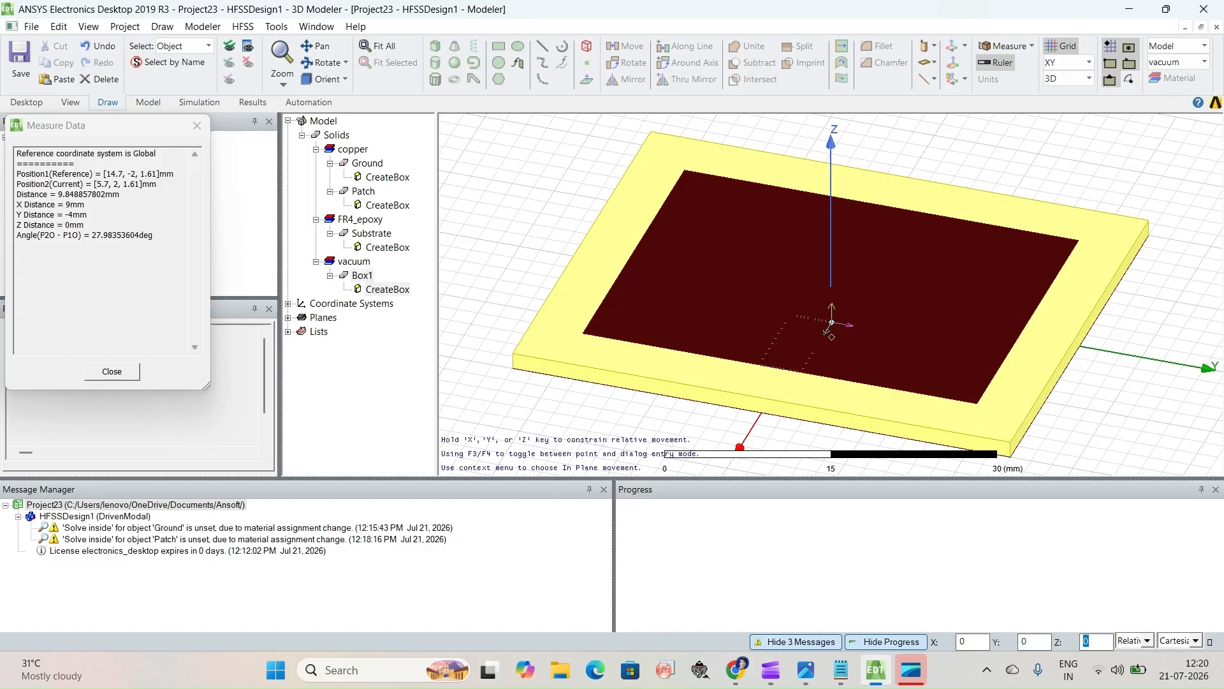
Rename the new inset box as Cut and set its material to copper.
{"action": "double_click", "coordinate": [586, 368]}
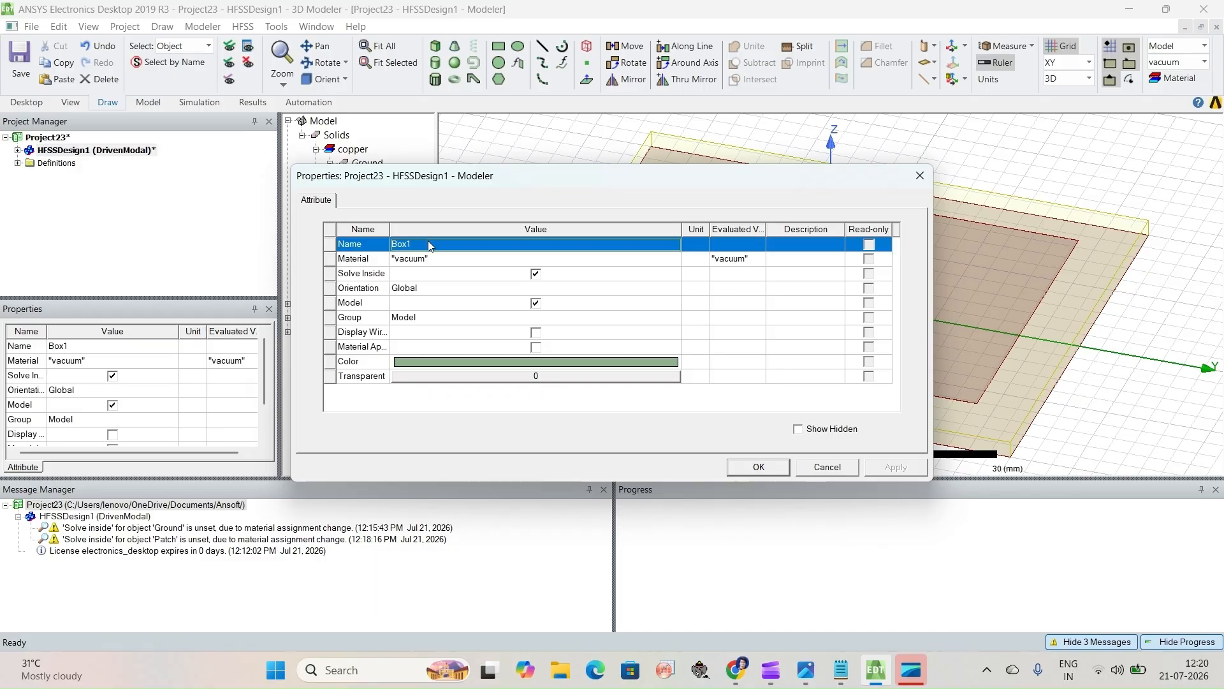
{"action": "left_click", "coordinate": [428, 242]}
{"action": "key", "text": "BackSpace"}
{"action": "key", "text": "BackSpace"}
{"action": "key", "text": "BackSpace"}
{"action": "key", "text": "BackSpace"}
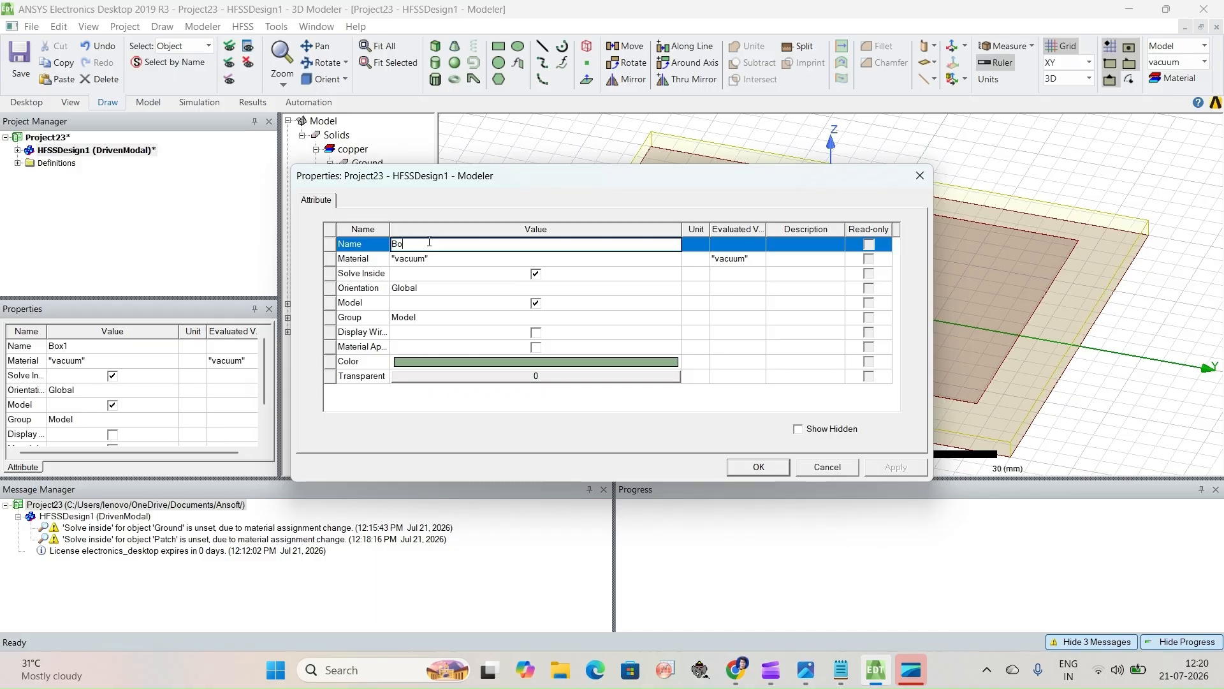
{"action": "type", "text": "Cut"}
{"action": "left_click", "coordinate": [407, 259]}
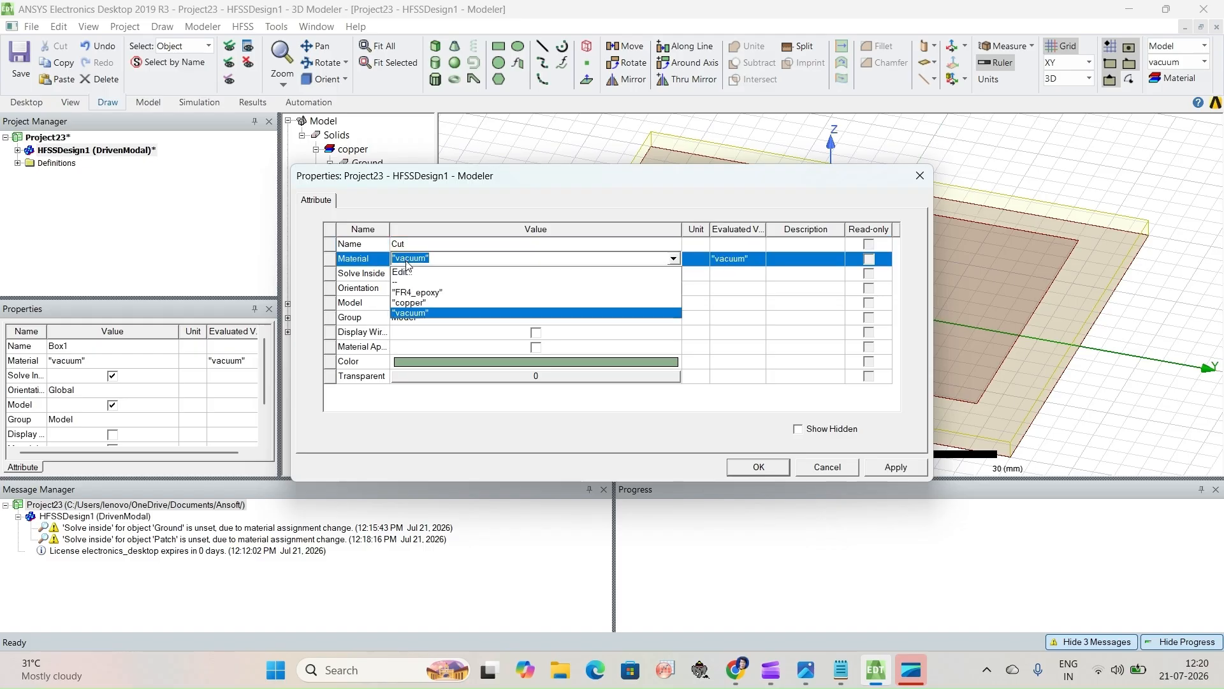
{"action": "left_click", "coordinate": [410, 303]}
Set the Cut box's colour to dark maroon, apply its properties and deselect it.
{"action": "left_click", "coordinate": [445, 362]}
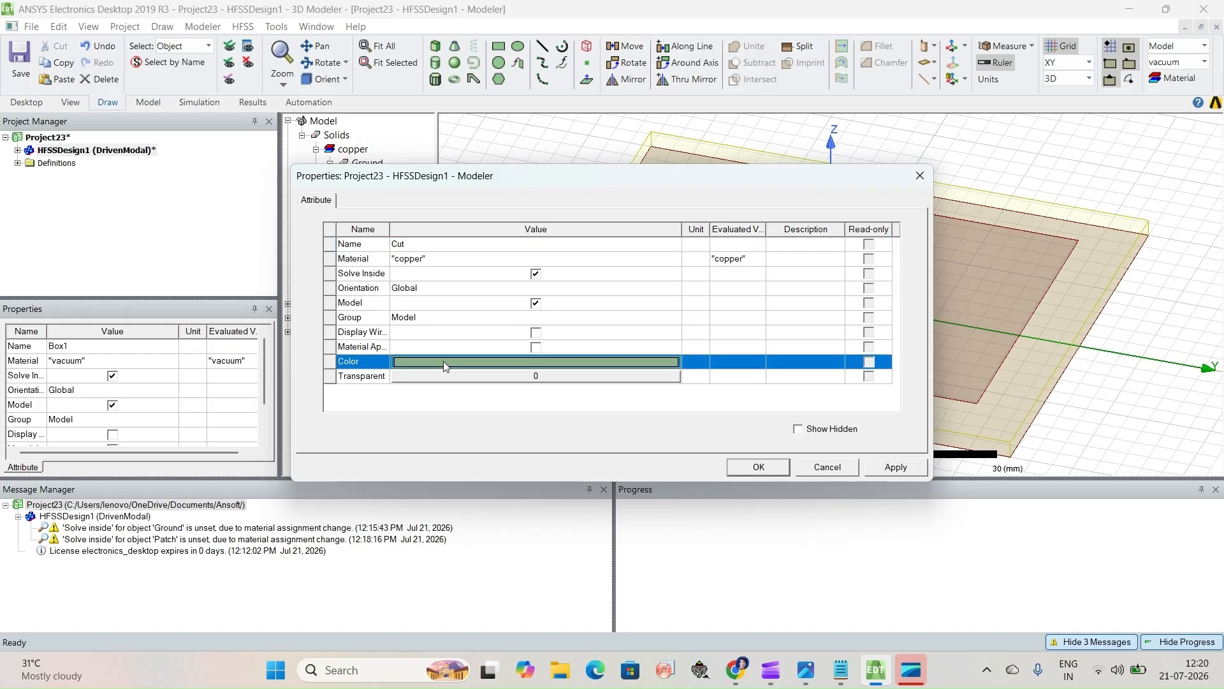
{"action": "left_click", "coordinate": [442, 361]}
{"action": "left_click", "coordinate": [439, 312]}
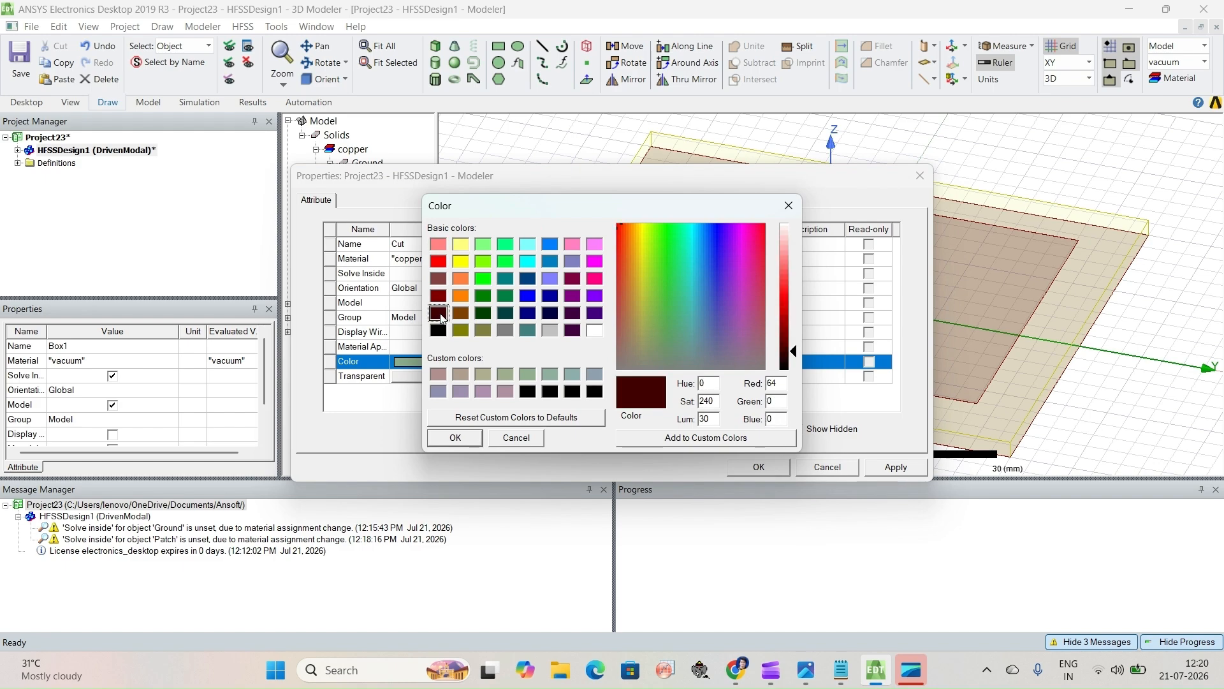
{"action": "left_click", "coordinate": [454, 437]}
{"action": "left_click", "coordinate": [757, 469]}
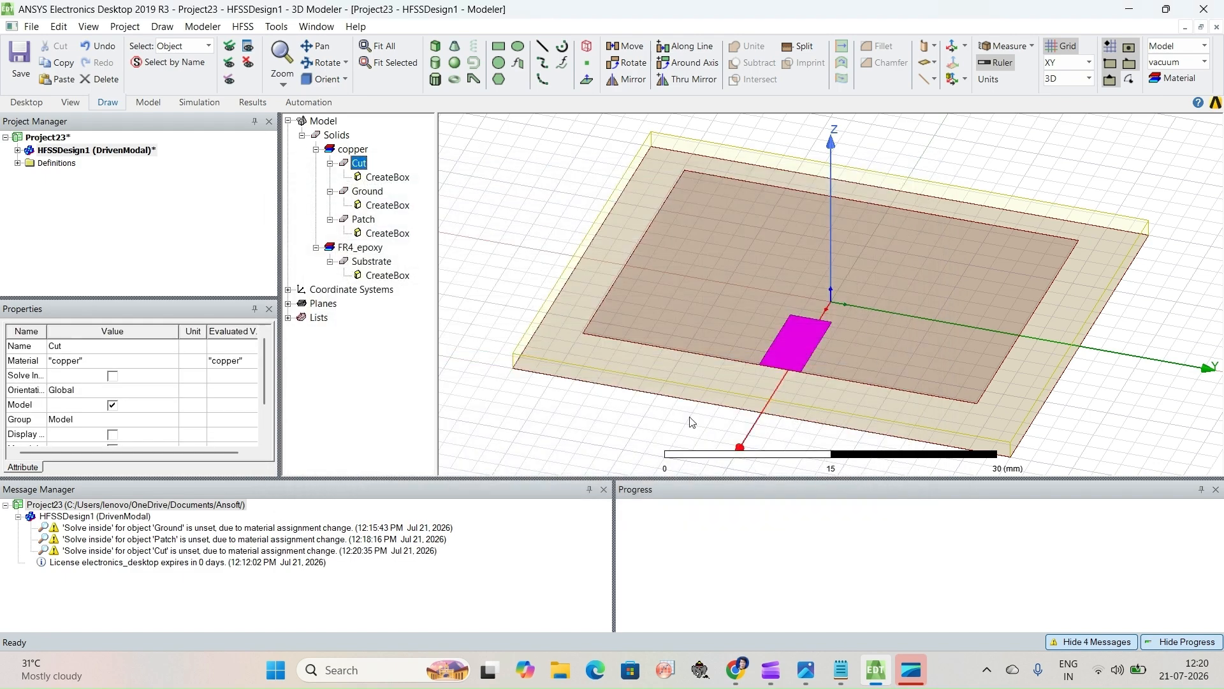
{"action": "left_click", "coordinate": [511, 202]}
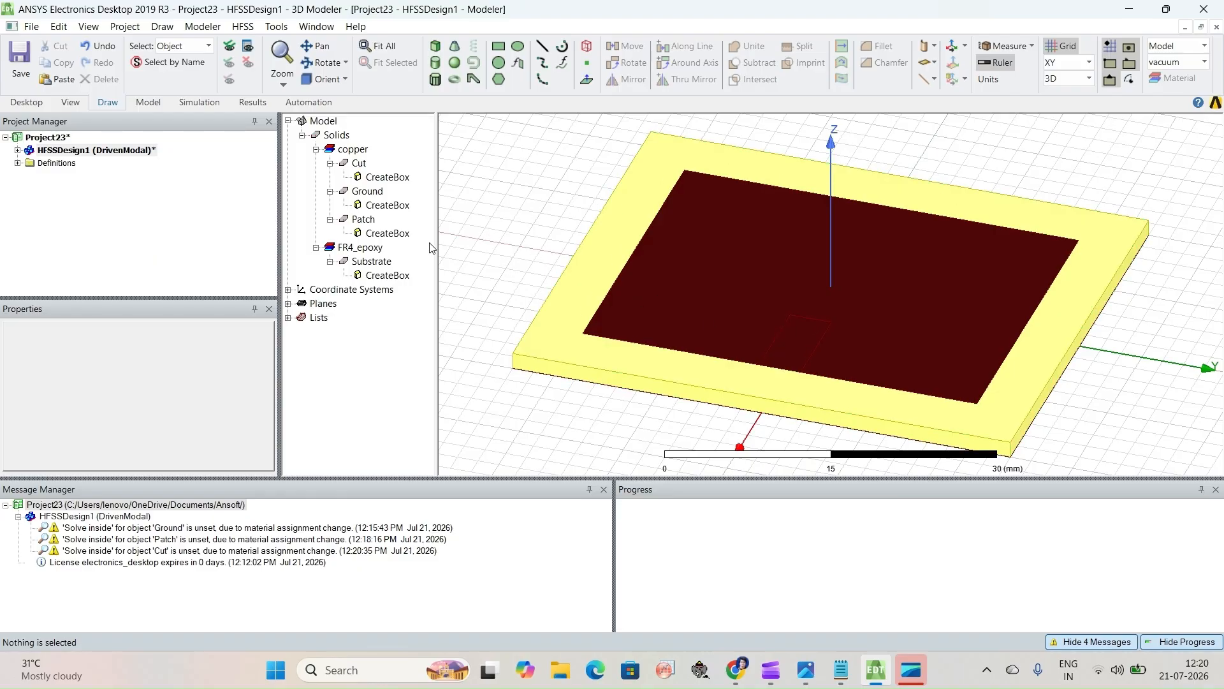
Subtract the Cut box from the Patch without keeping a clone of the tool object.
{"action": "left_click", "coordinate": [364, 219]}
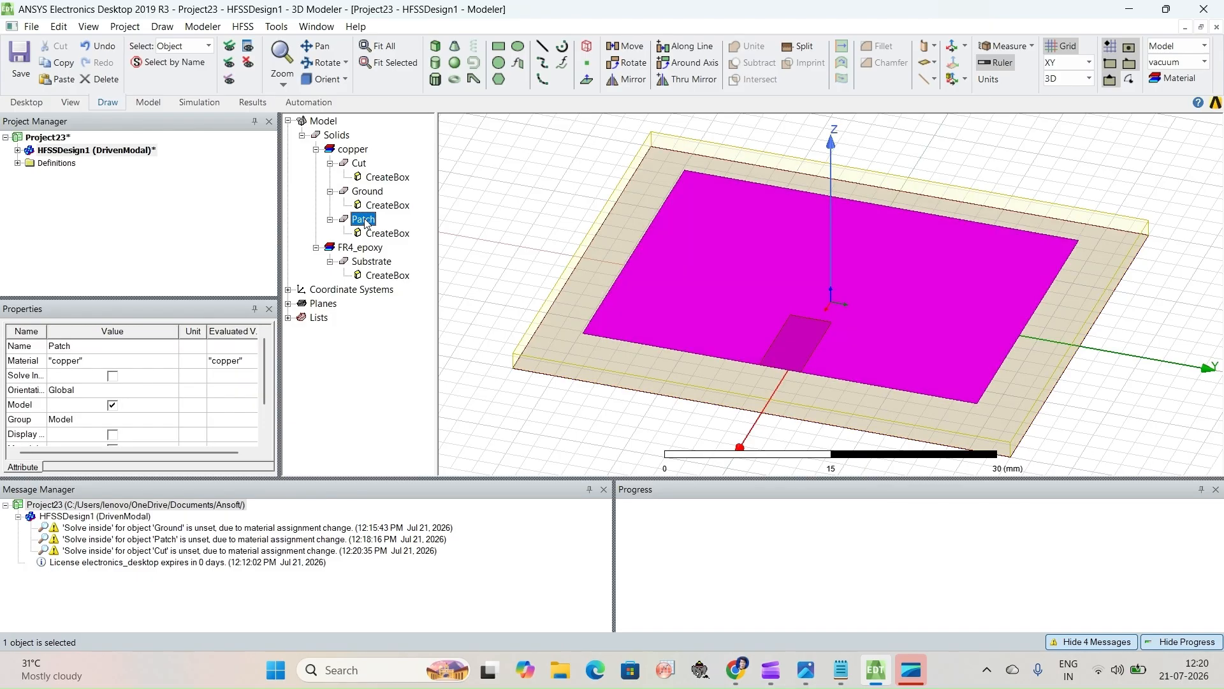
{"action": "left_click", "coordinate": [359, 164], "text": "ctrl"}
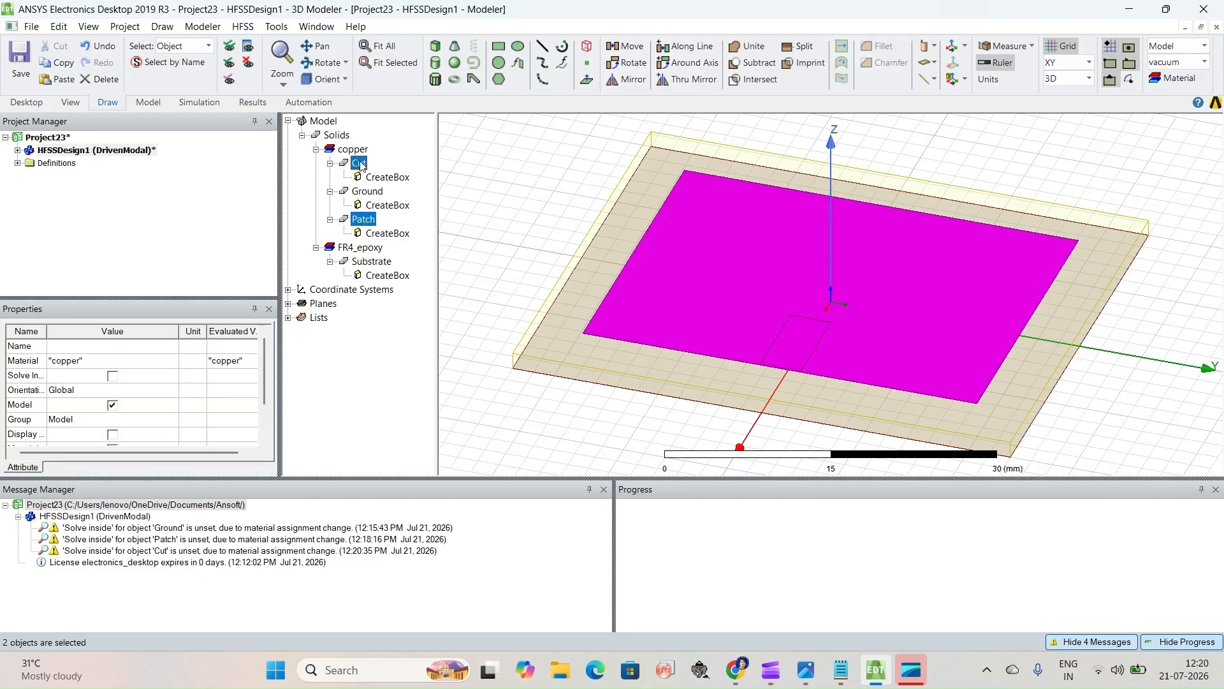
{"action": "right_click", "coordinate": [361, 166]}
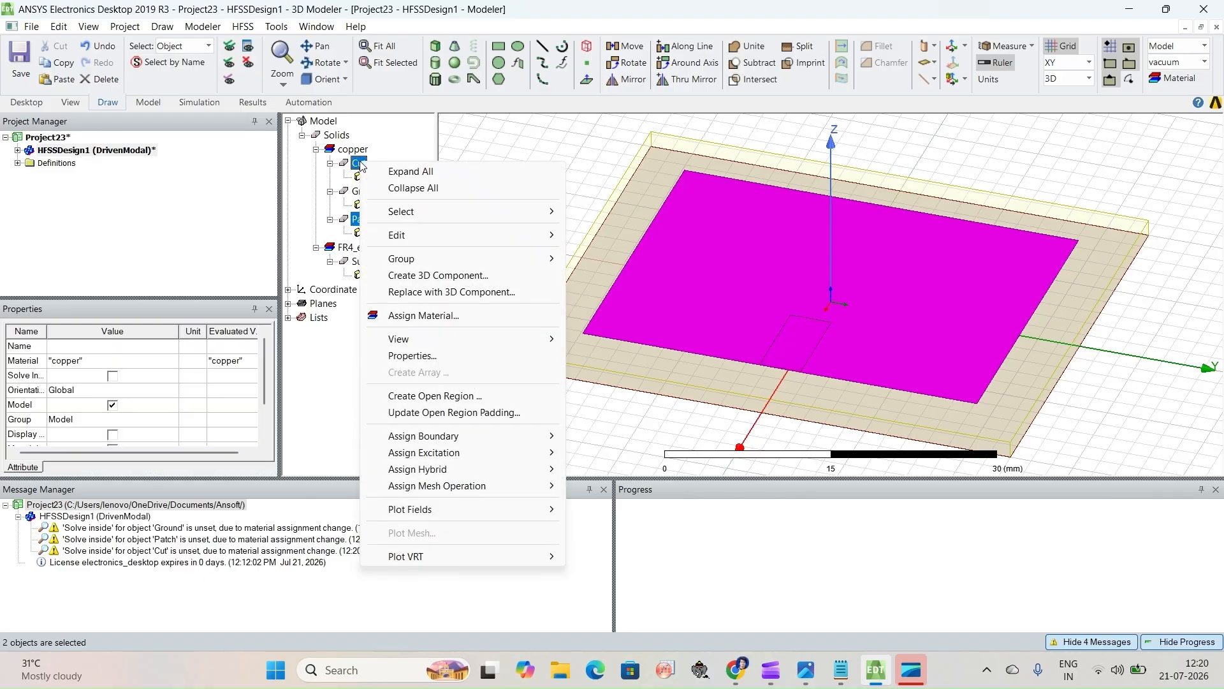
{"action": "mouse_move", "coordinate": [446, 235]}
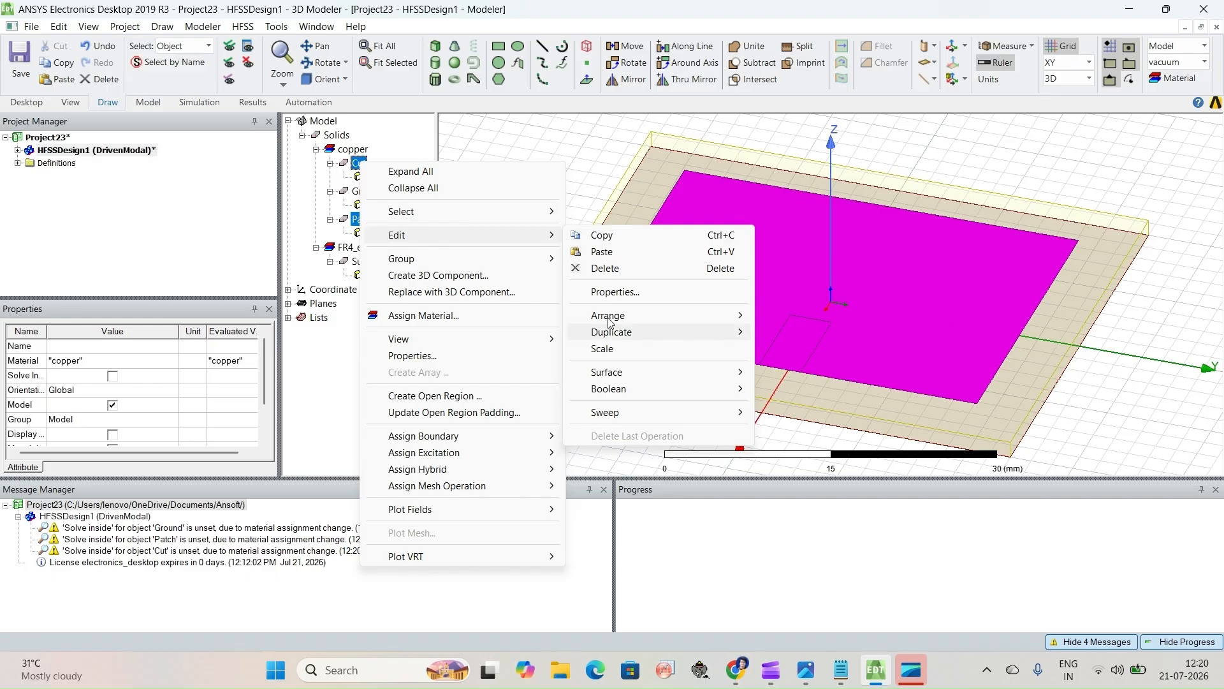
{"action": "mouse_move", "coordinate": [624, 387]}
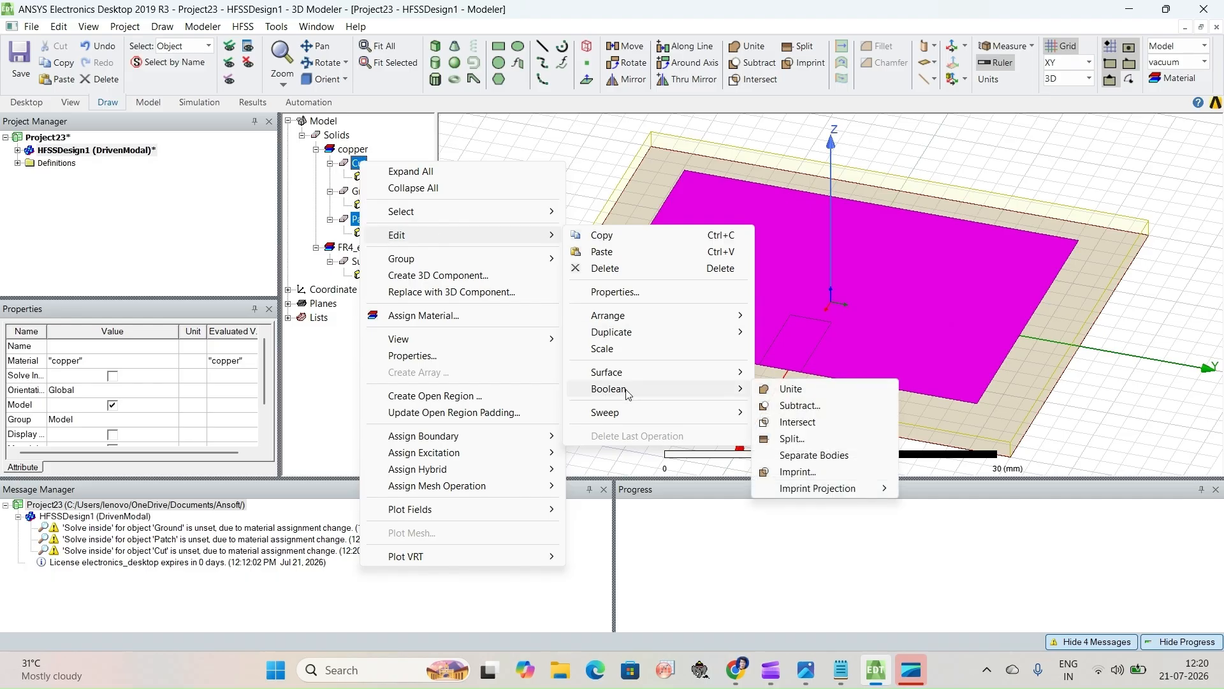
{"action": "left_click", "coordinate": [797, 406]}
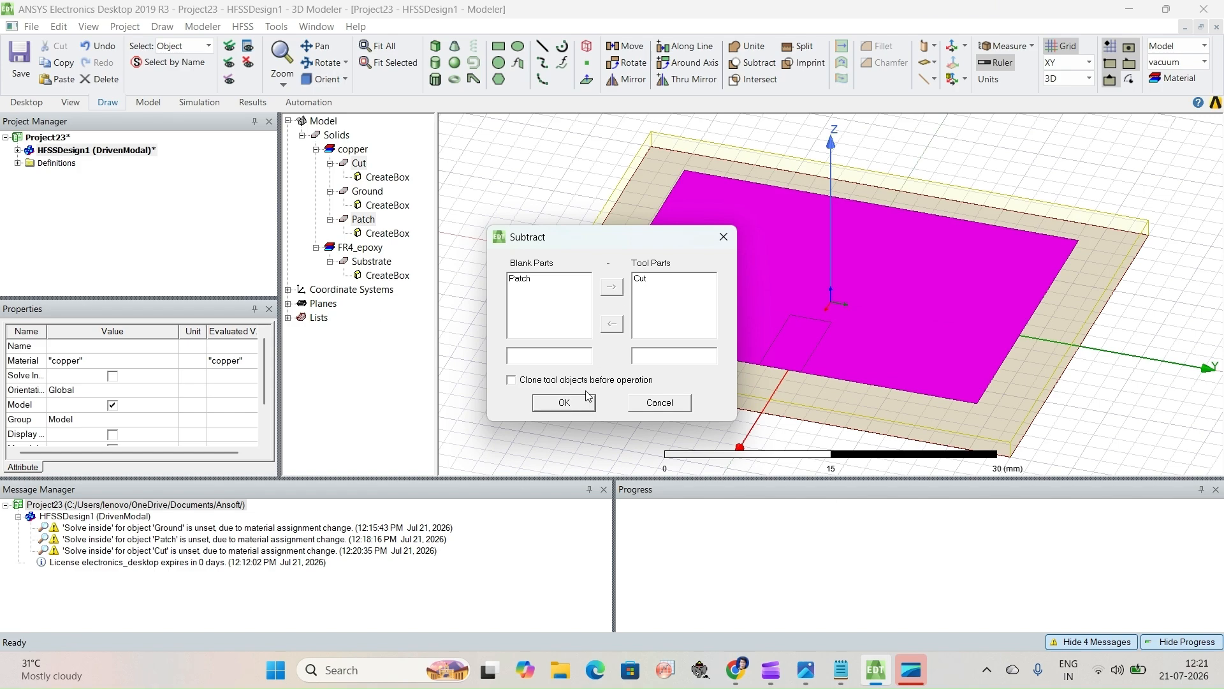
{"action": "left_click", "coordinate": [564, 403]}
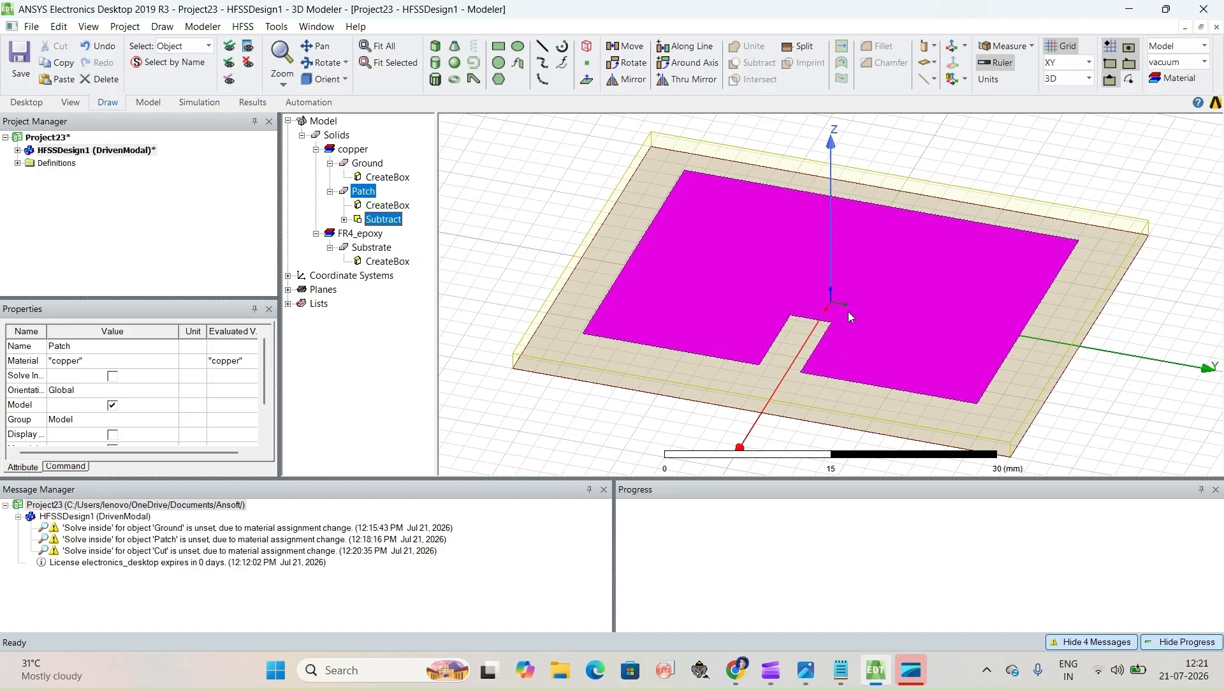
{"action": "left_click", "coordinate": [598, 178]}
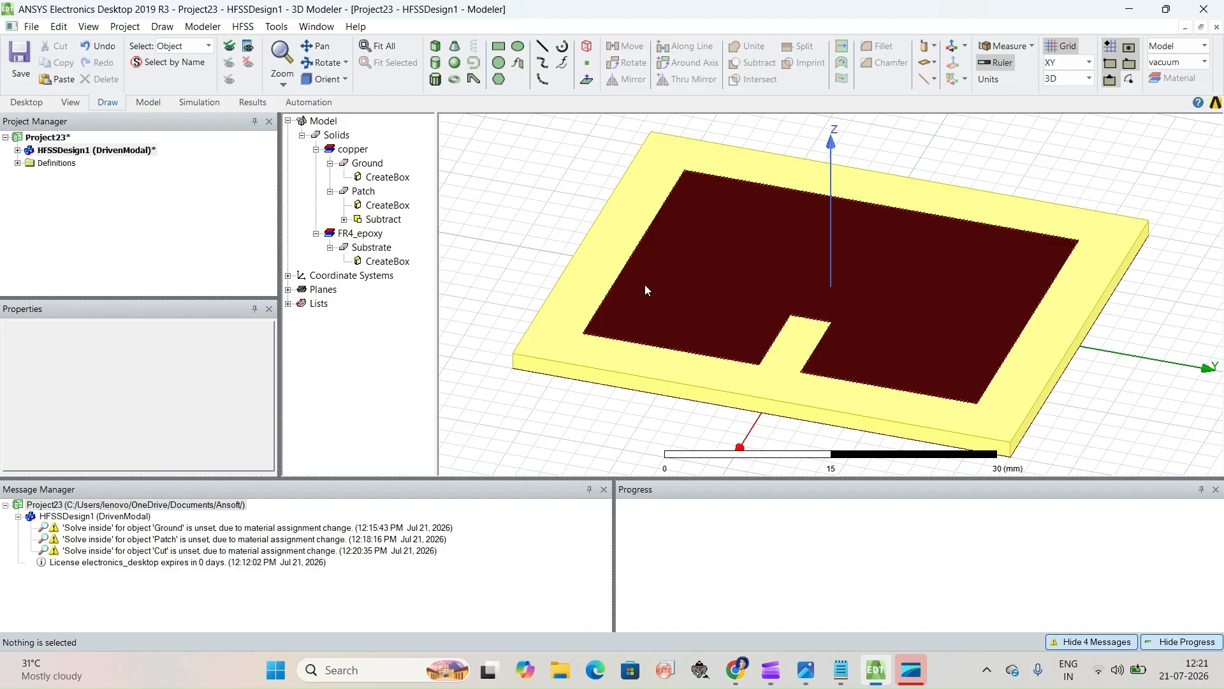
{"action": "left_click", "coordinate": [847, 674]}
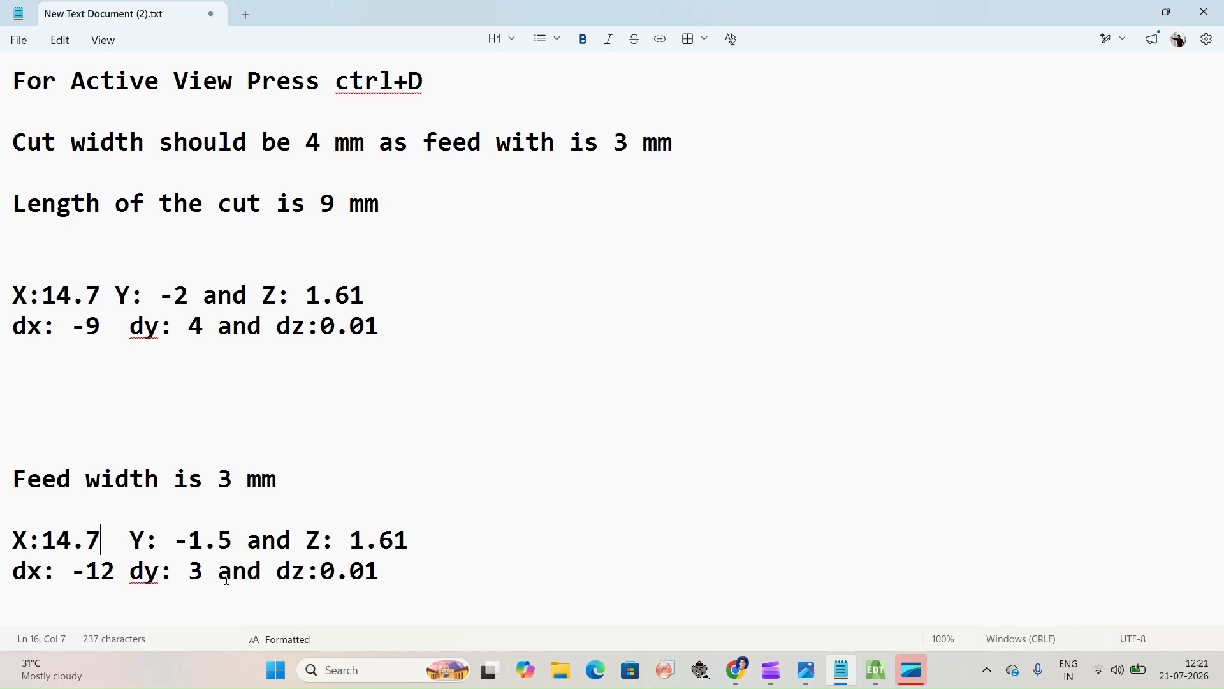
{"action": "left_click", "coordinate": [875, 670]}
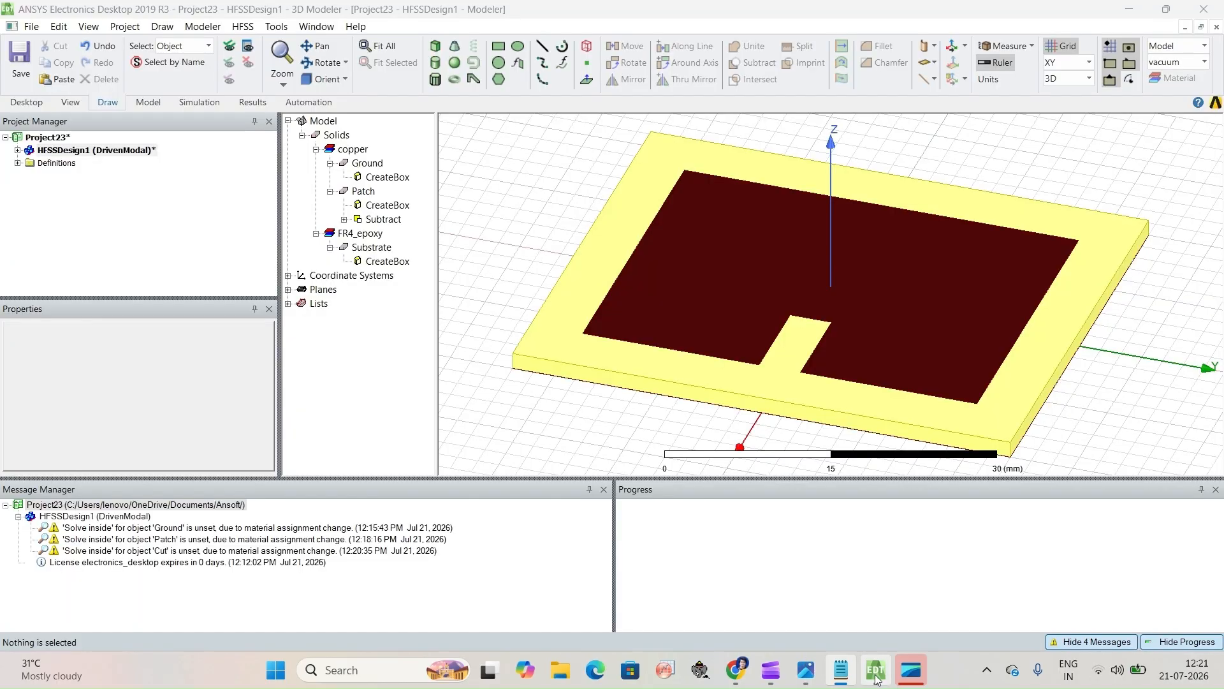
{"action": "left_click", "coordinate": [436, 47]}
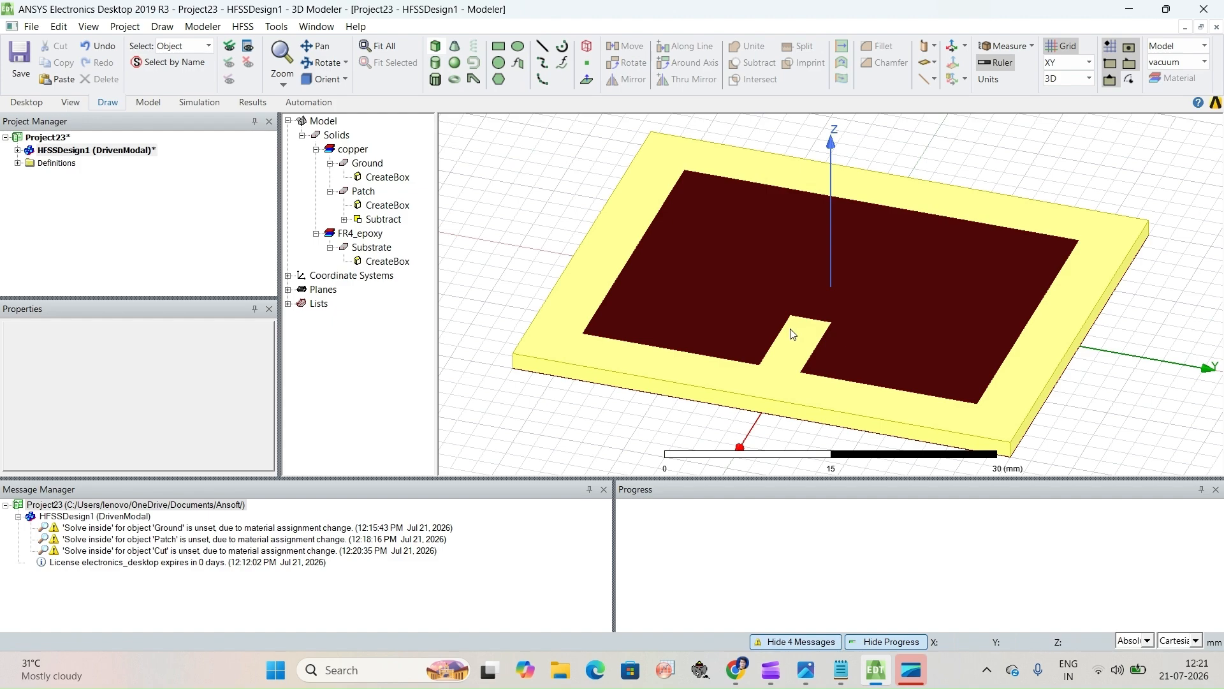
{"action": "left_click", "coordinate": [963, 641]}
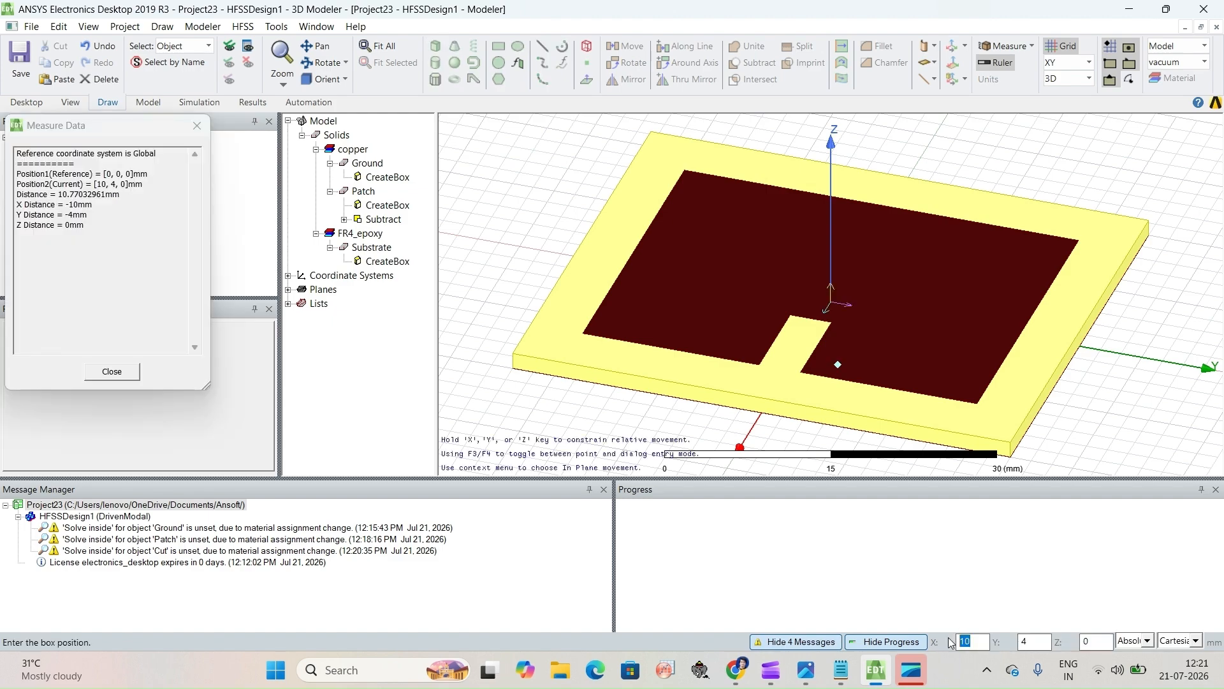
{"action": "type", "text": "14.7"}
{"action": "key", "text": "BackSpace"}
{"action": "key", "text": "BackSpace"}
{"action": "key", "text": "BackSpace"}
{"action": "key", "text": "BackSpace"}
{"action": "key", "text": "Return"}
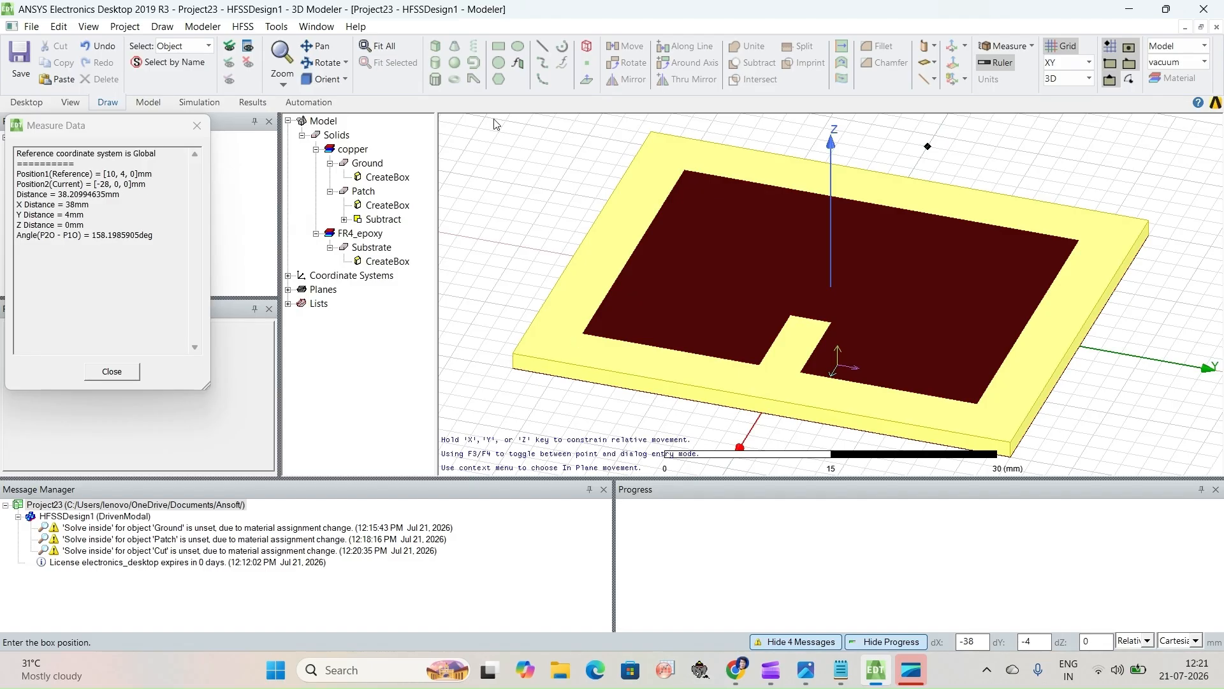
{"action": "left_click", "coordinate": [112, 371]}
Measure the position of the substrate's front corner relative to the global origin.
{"action": "left_click", "coordinate": [1006, 47]}
{"action": "left_click", "coordinate": [1020, 66]}
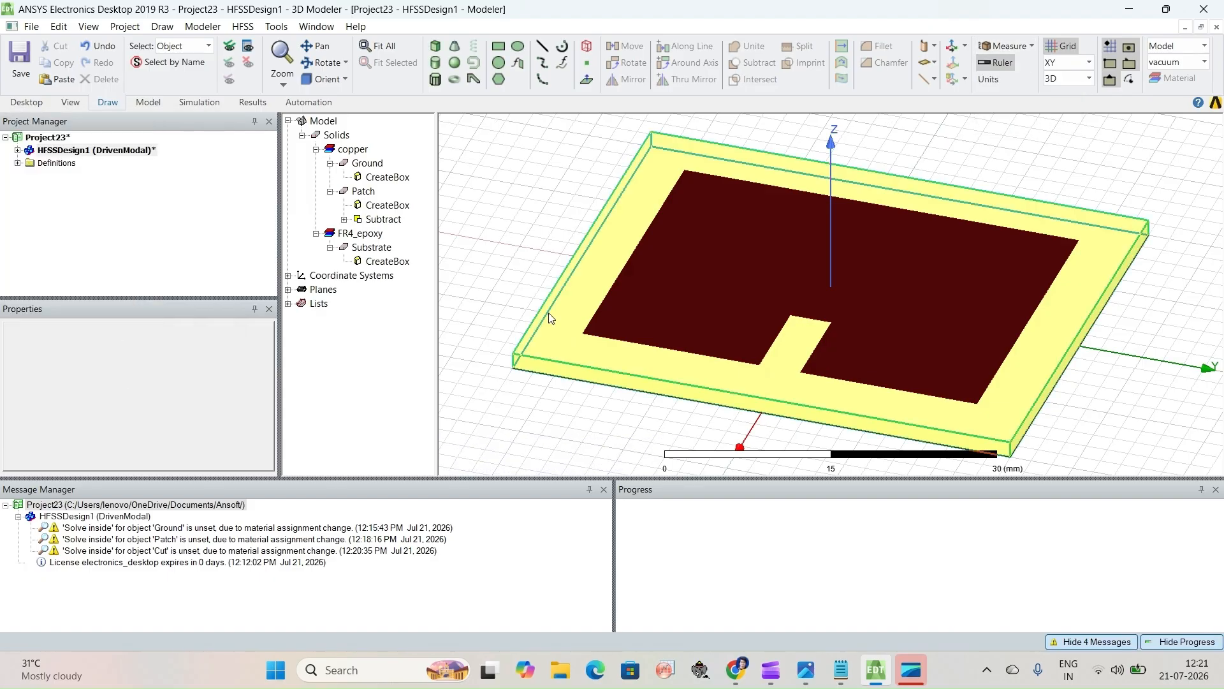
{"action": "left_click", "coordinate": [451, 313]}
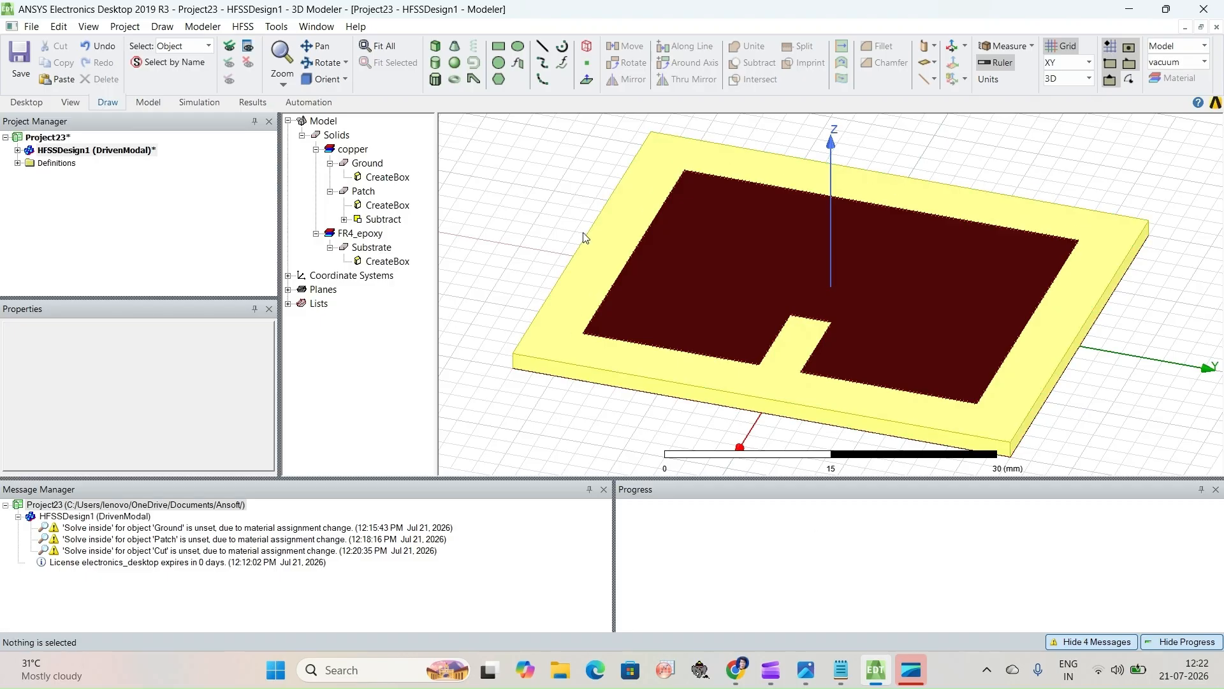
{"action": "left_click", "coordinate": [994, 51]}
{"action": "left_click", "coordinate": [996, 64]}
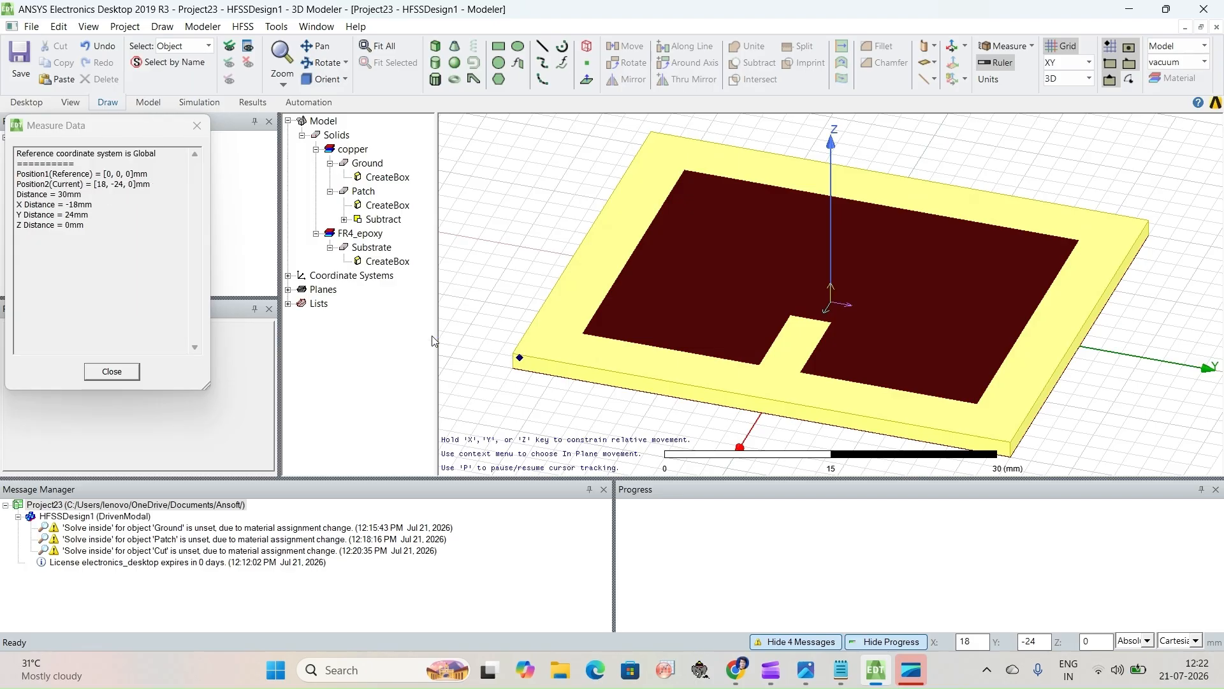
{"action": "left_click", "coordinate": [111, 372]}
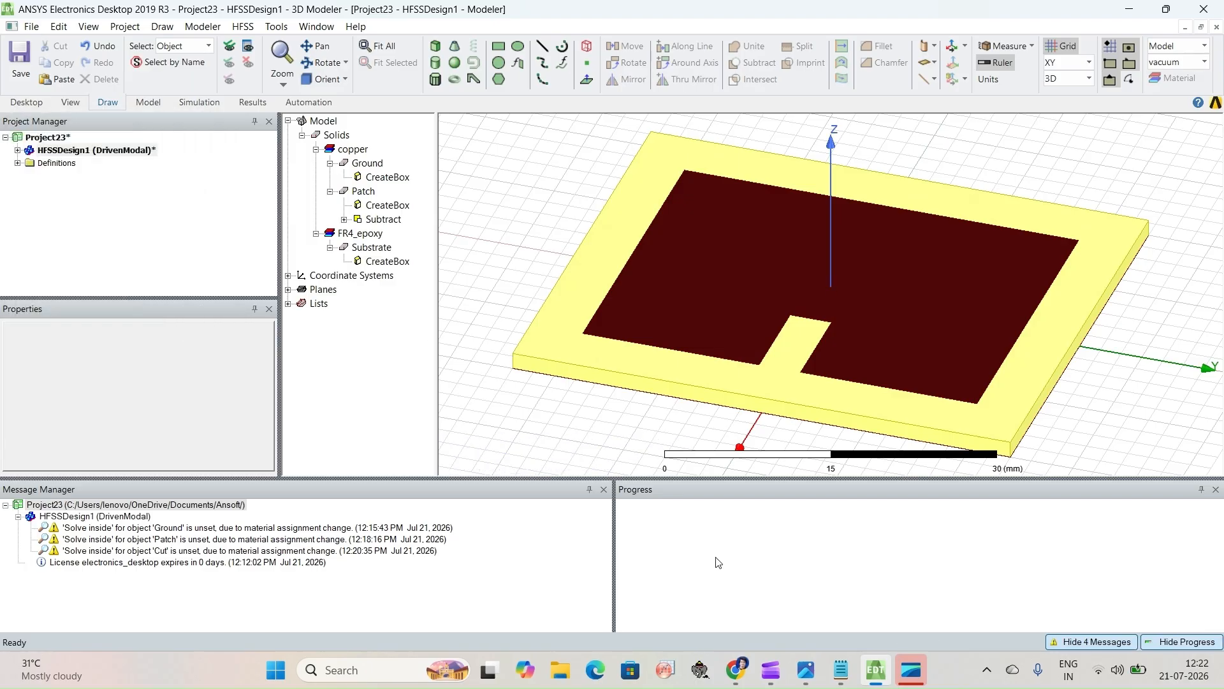
Switch to the Notepad notes and change the feed line's X start position to 20.
{"action": "left_click", "coordinate": [842, 670]}
{"action": "left_click_drag", "start_coordinate": [101, 539], "coordinate": [42, 539]}
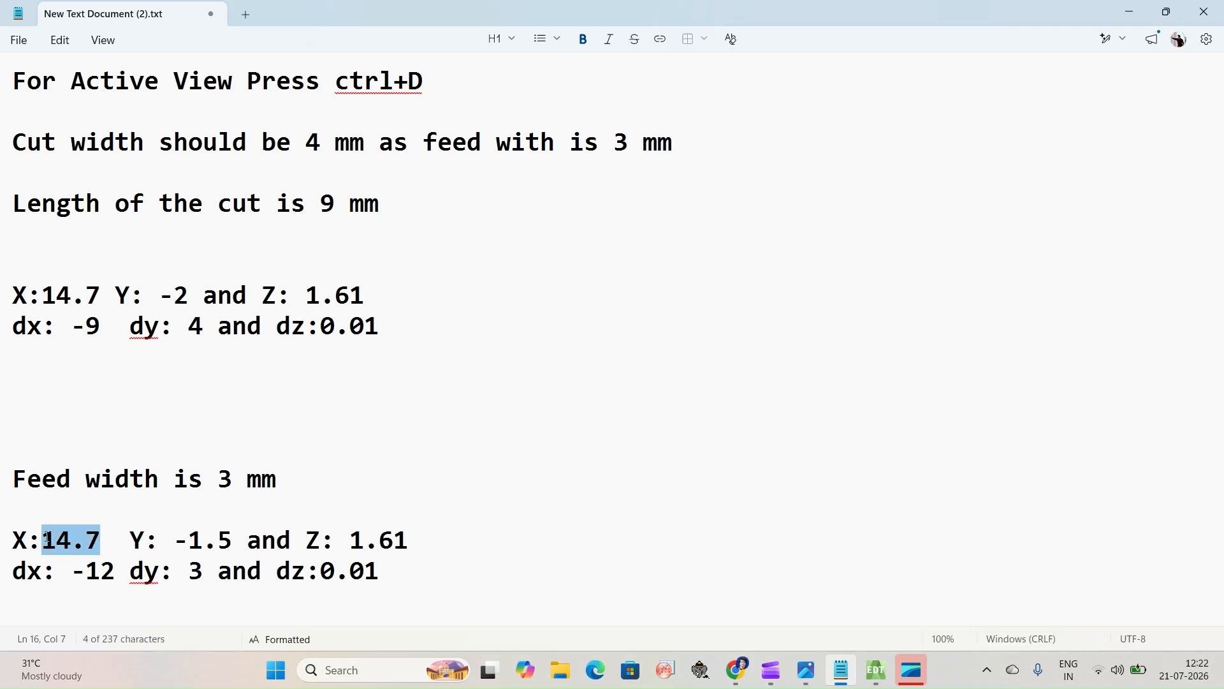
{"action": "type", "text": "20"}
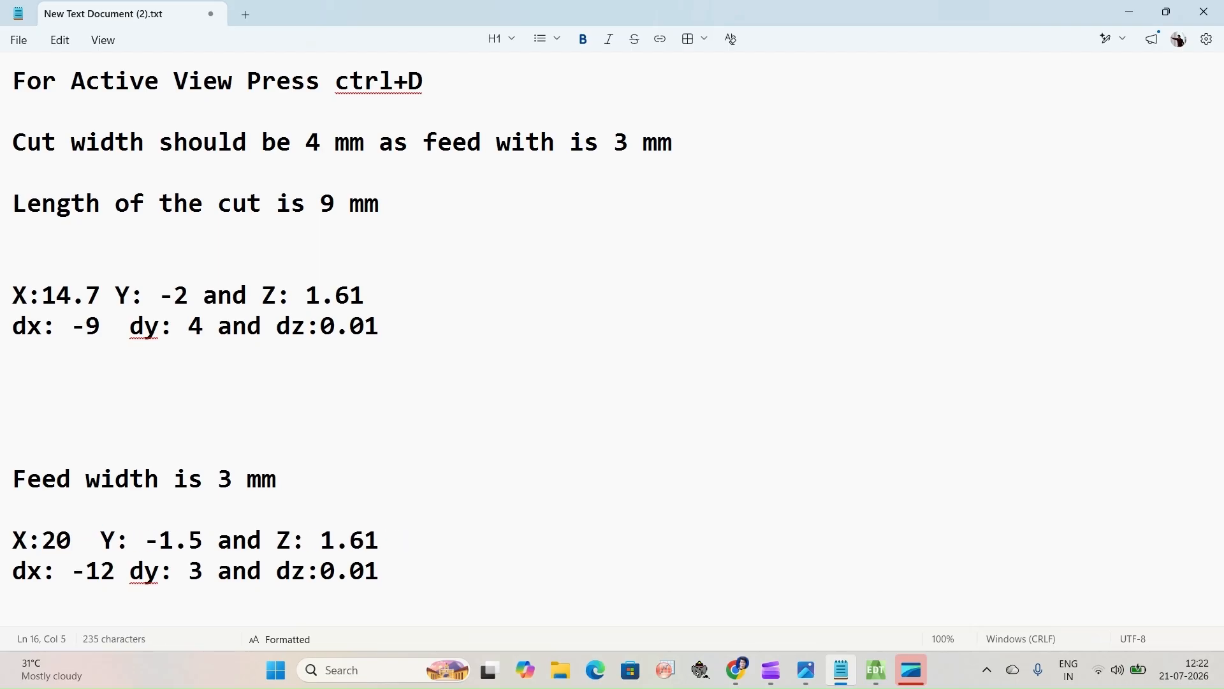
{"action": "left_click", "coordinate": [505, 427]}
{"action": "left_click_drag", "start_coordinate": [14, 539], "coordinate": [72, 540]}
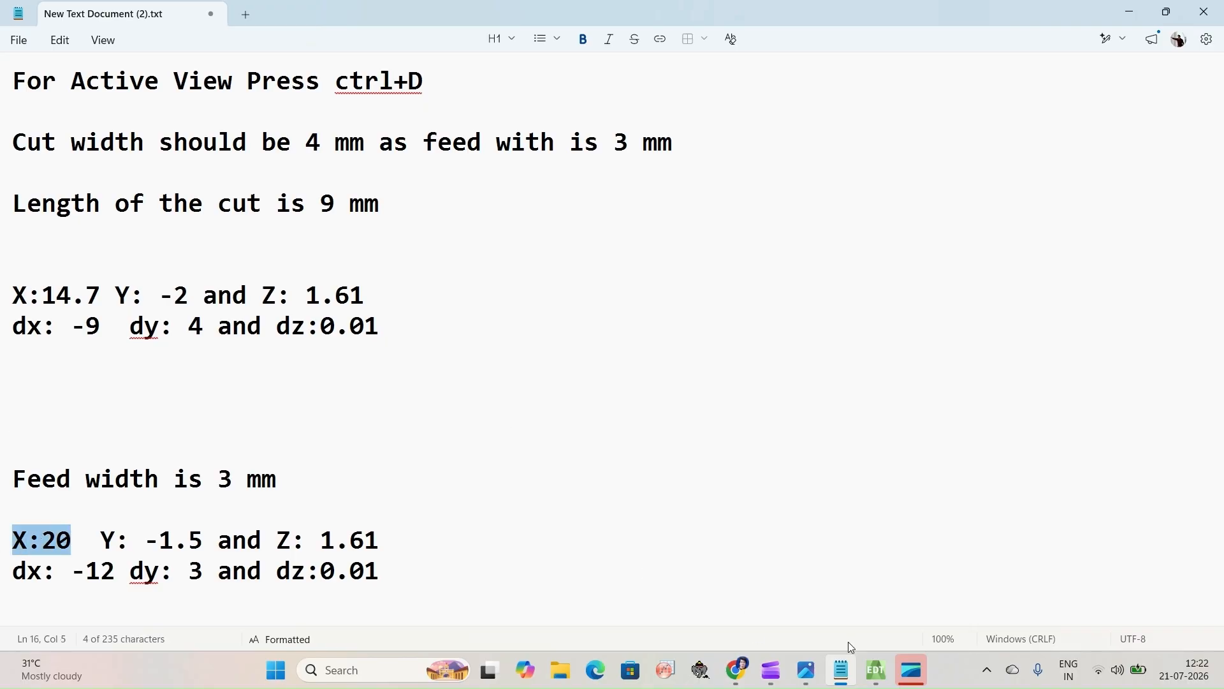
Change the feed line's dx value in the notes to -20.
{"action": "left_click_drag", "start_coordinate": [116, 571], "coordinate": [95, 576]}
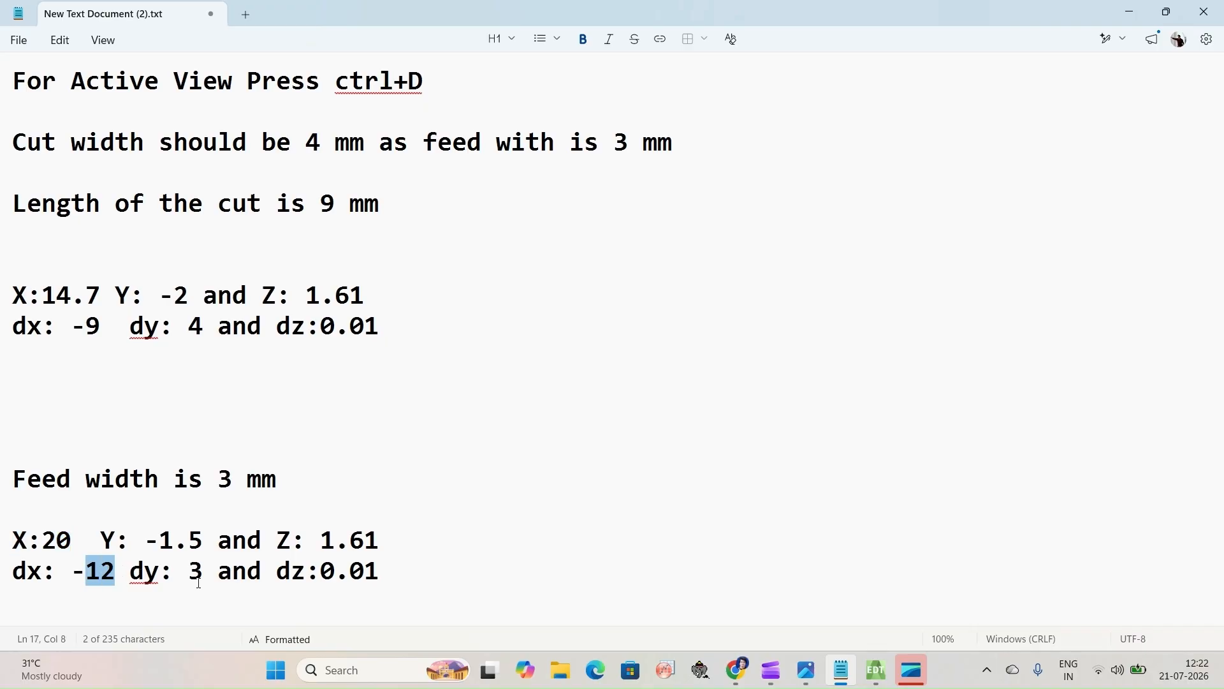
{"action": "type", "text": "-20"}
{"action": "key", "text": "BackSpace"}
{"action": "key", "text": "BackSpace"}
{"action": "key", "text": "BackSpace"}
{"action": "type", "text": "20"}
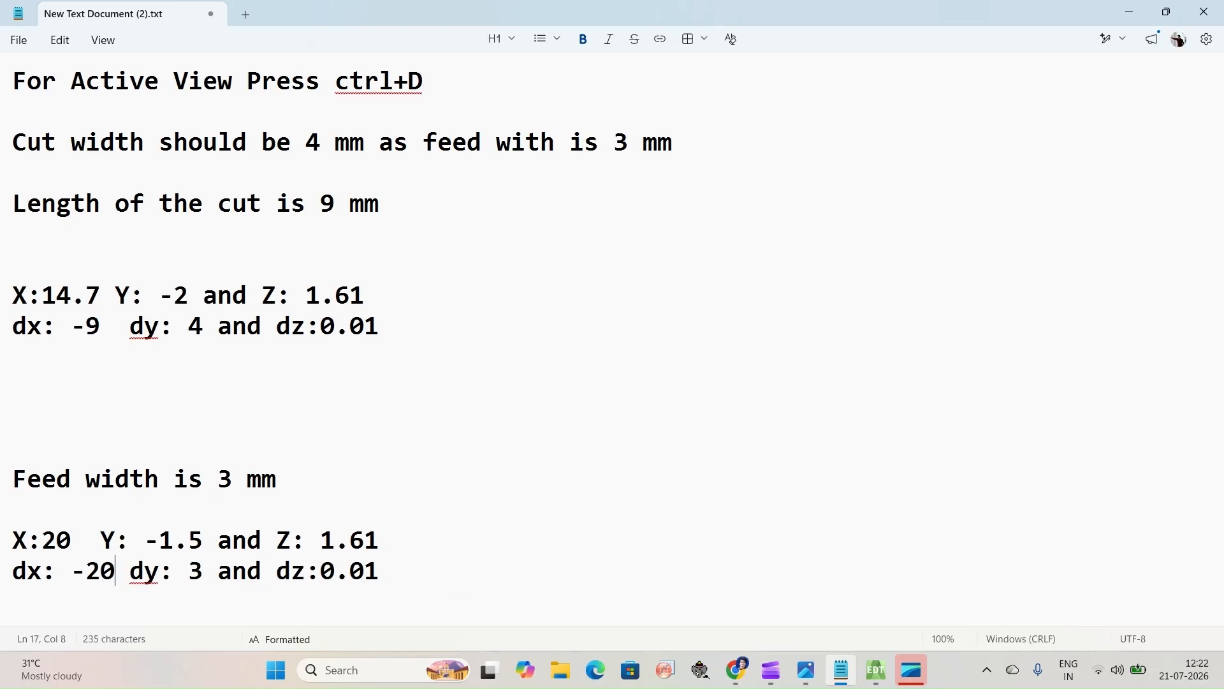
{"action": "left_click", "coordinate": [418, 389]}
Switch to ANSYS Electronics Desktop and start a box for the feed line at X 20, Y -1.5, Z 1.61 mm.
{"action": "left_click", "coordinate": [877, 671]}
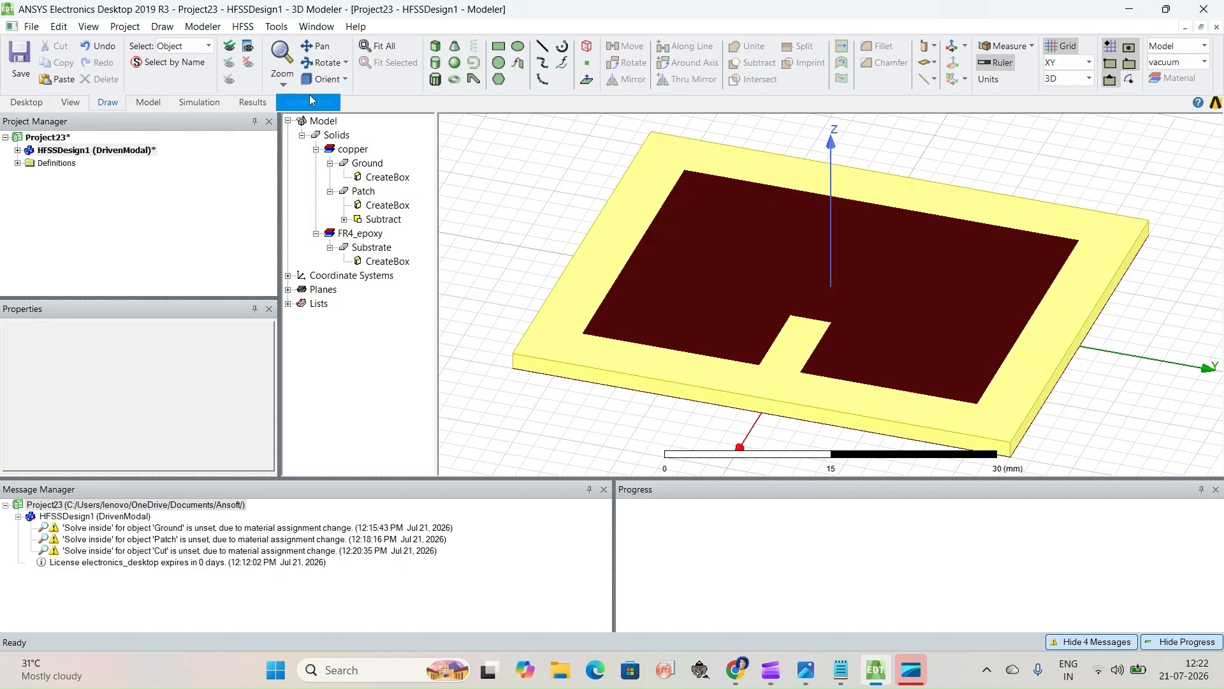
{"action": "left_click", "coordinate": [437, 47]}
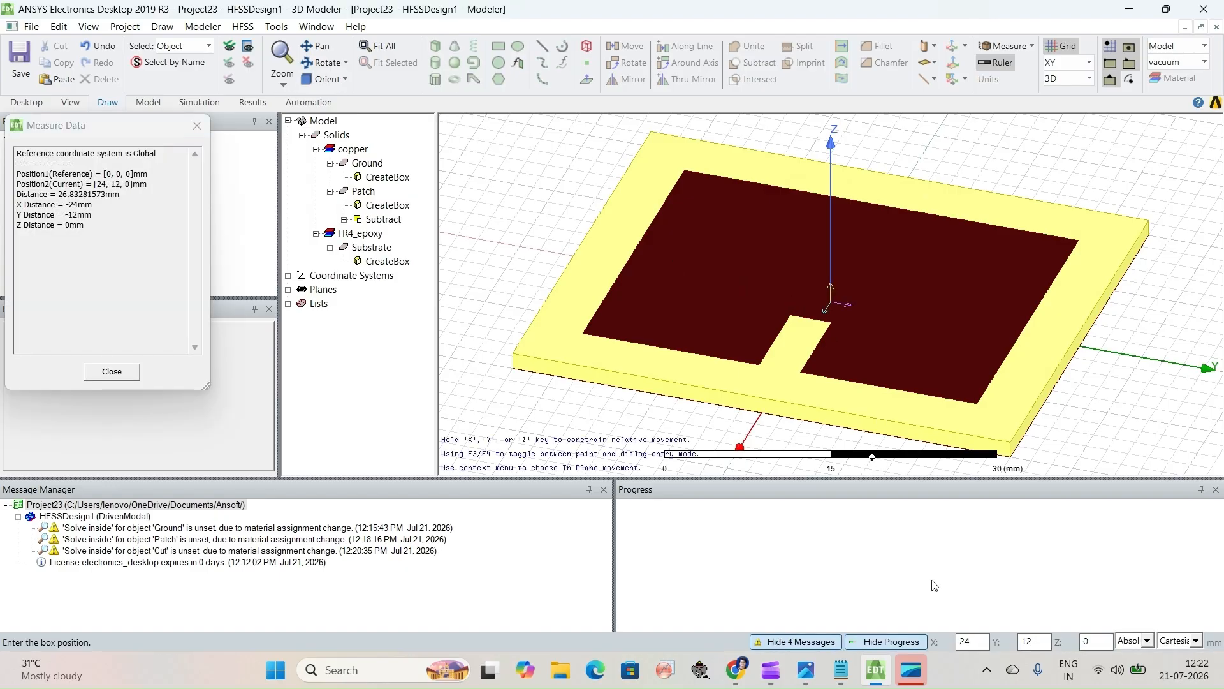
{"action": "double_click", "coordinate": [972, 642]}
{"action": "type", "text": "20"}
{"action": "key", "text": "Tab"}
{"action": "type", "text": "-1.5"}
{"action": "key", "text": "Tab"}
{"action": "type", "text": "1.61"}
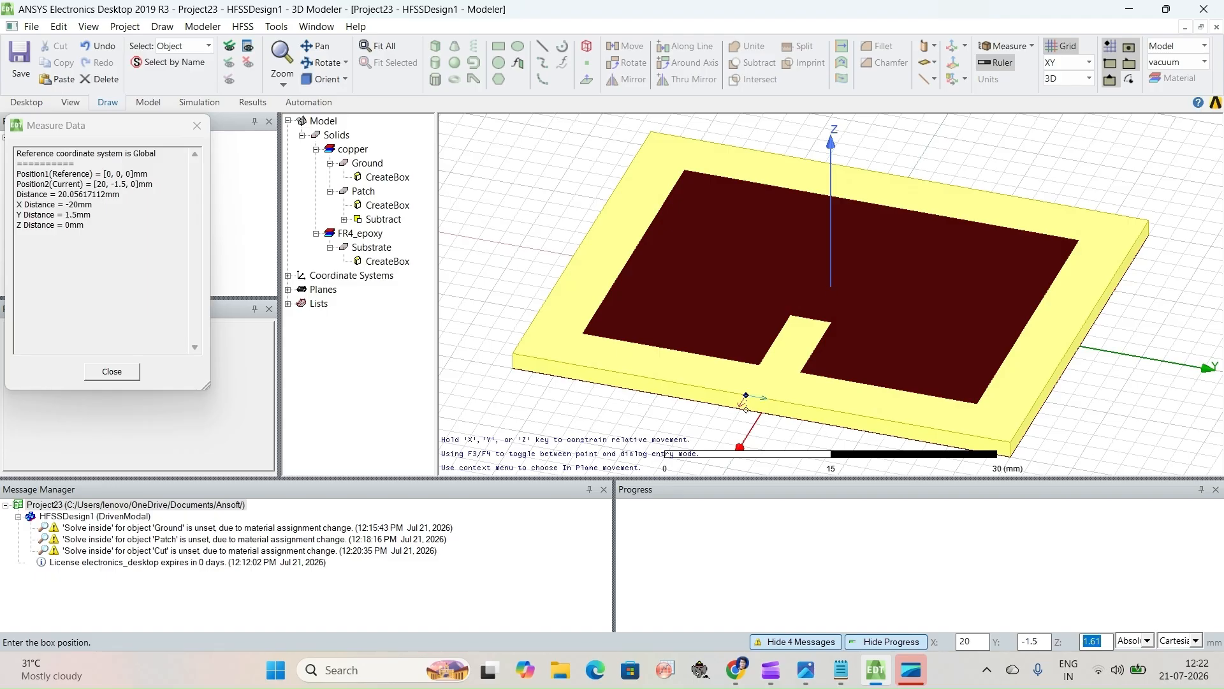
{"action": "key", "text": "Return"}
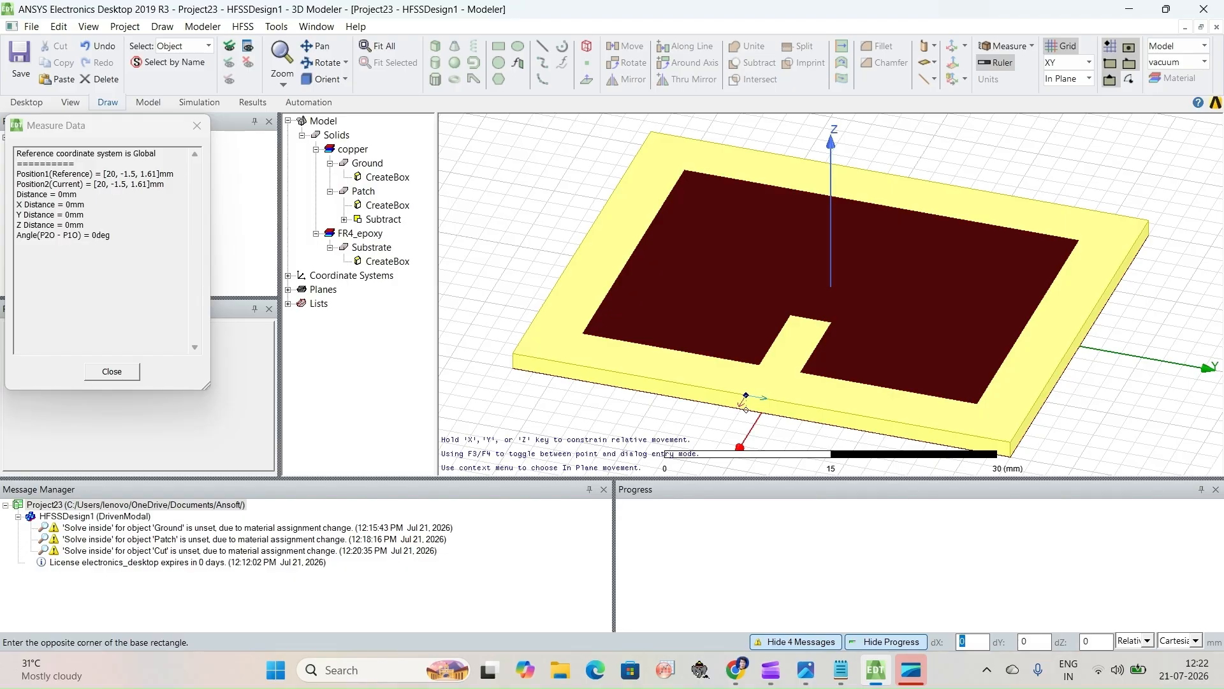
Complete the feed line box with dX -20, dY 3 and dZ 0.01 mm.
{"action": "type", "text": "1"}
{"action": "key", "text": "BackSpace"}
{"action": "type", "text": "20"}
{"action": "key", "text": "Tab"}
{"action": "key", "text": "Tab"}
{"action": "key", "text": "Tab"}
{"action": "type", "text": "-20"}
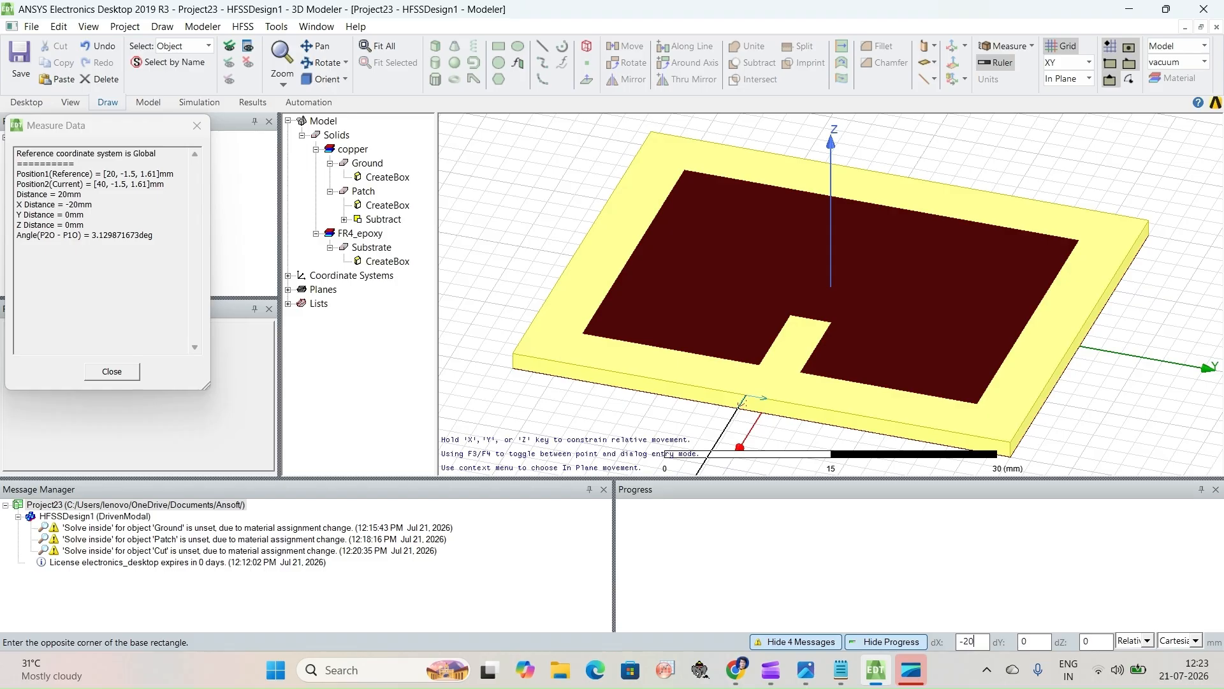
{"action": "key", "text": "Tab"}
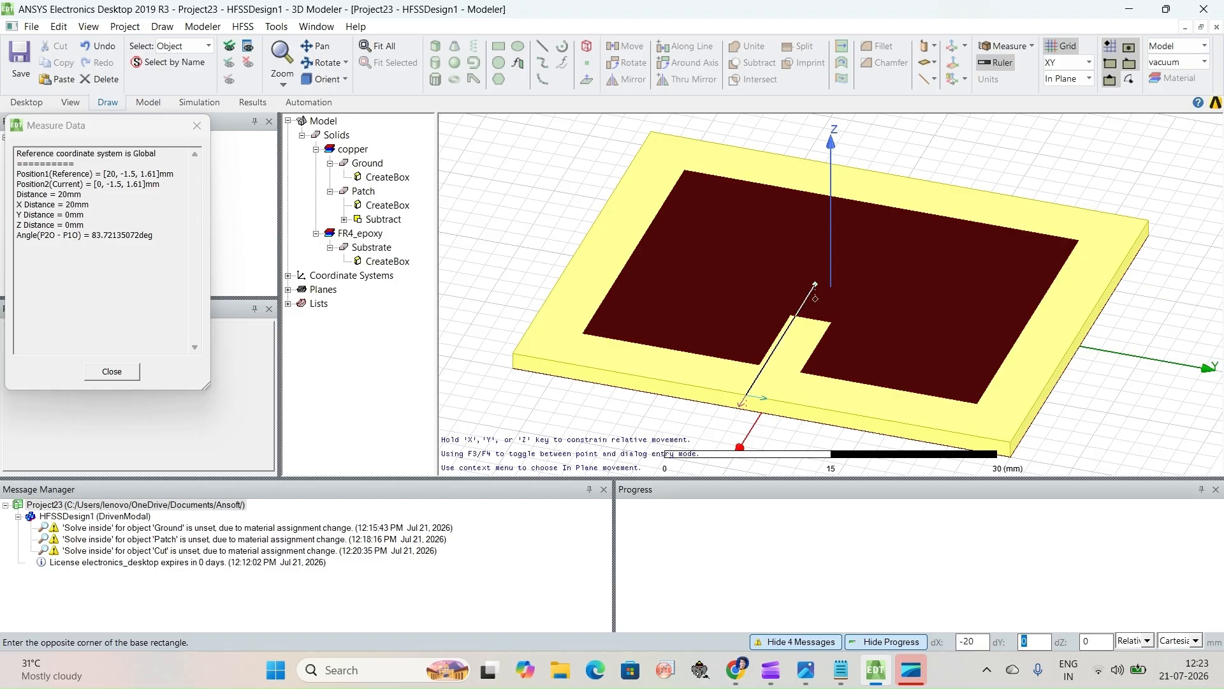
{"action": "type", "text": "3"}
{"action": "key", "text": "Tab"}
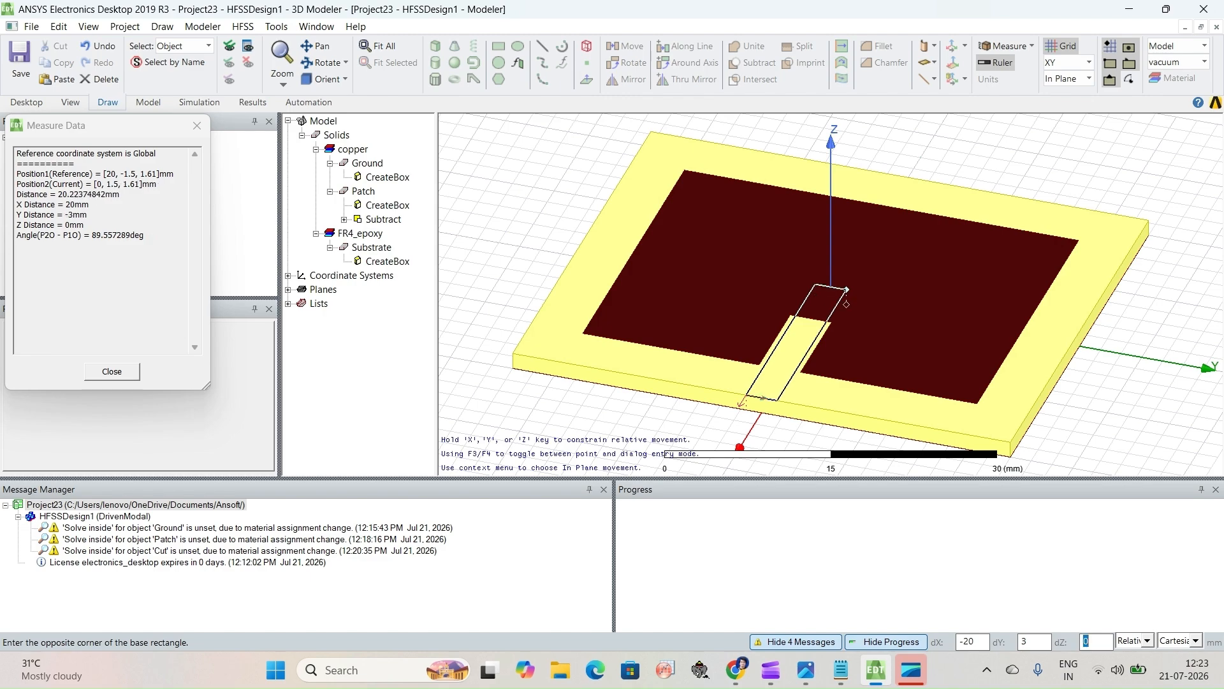
{"action": "type", "text": "0.01"}
{"action": "key", "text": "Return"}
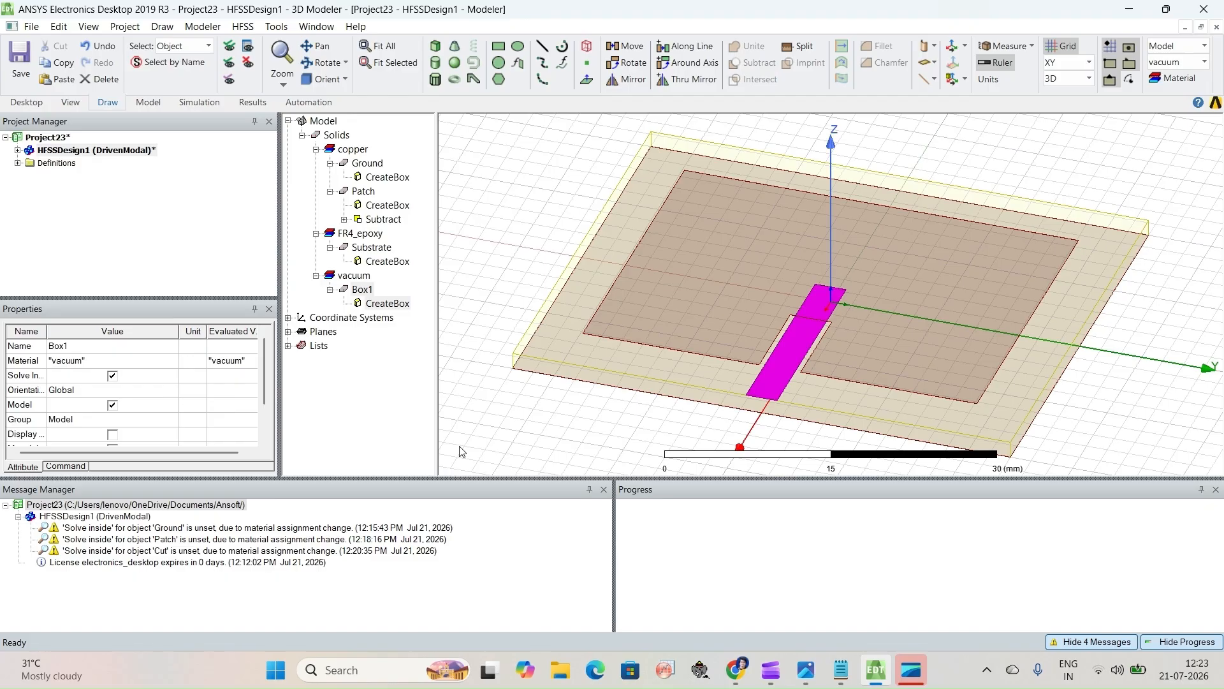
Name the new feed line box Feed and set its material to copper.
{"action": "left_click", "coordinate": [368, 294]}
{"action": "double_click", "coordinate": [368, 294]}
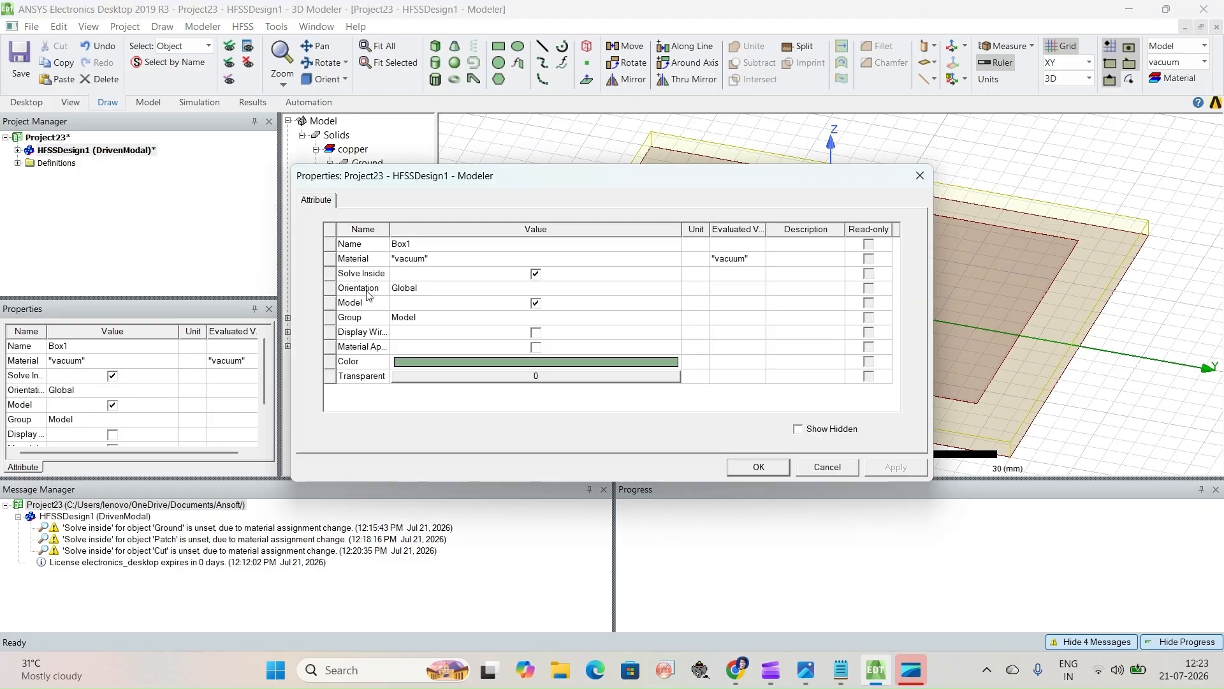
{"action": "left_click", "coordinate": [441, 243]}
{"action": "type", "text": "Feed"}
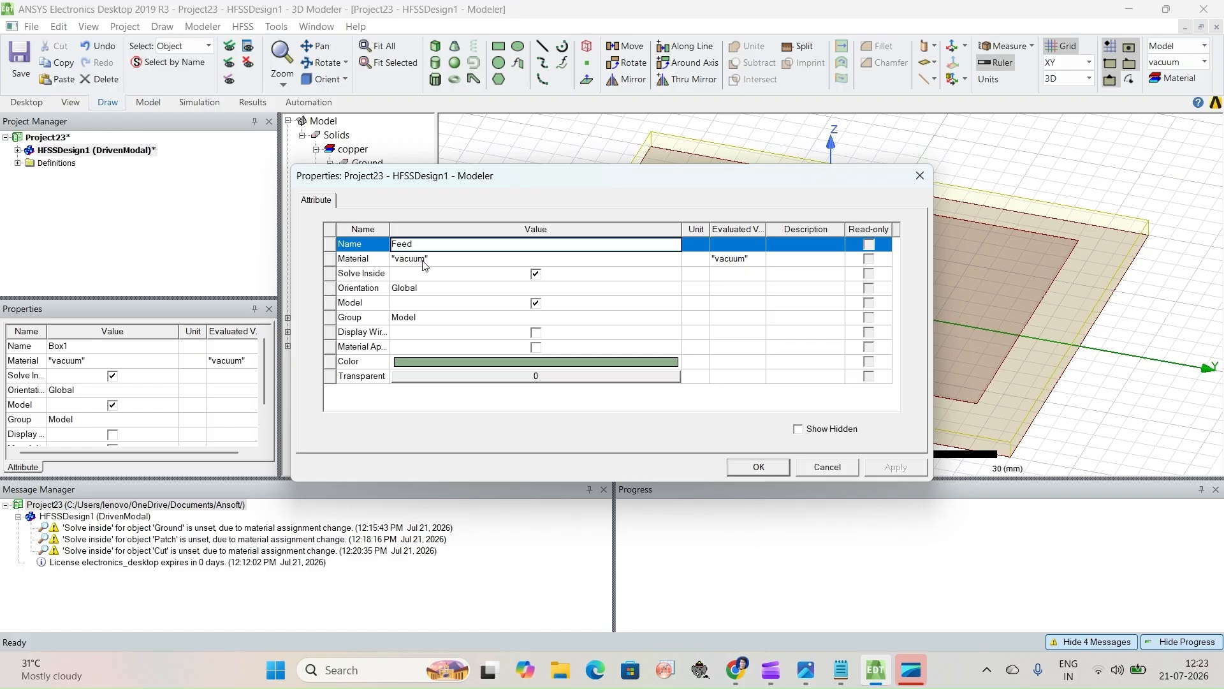
{"action": "left_click", "coordinate": [424, 263]}
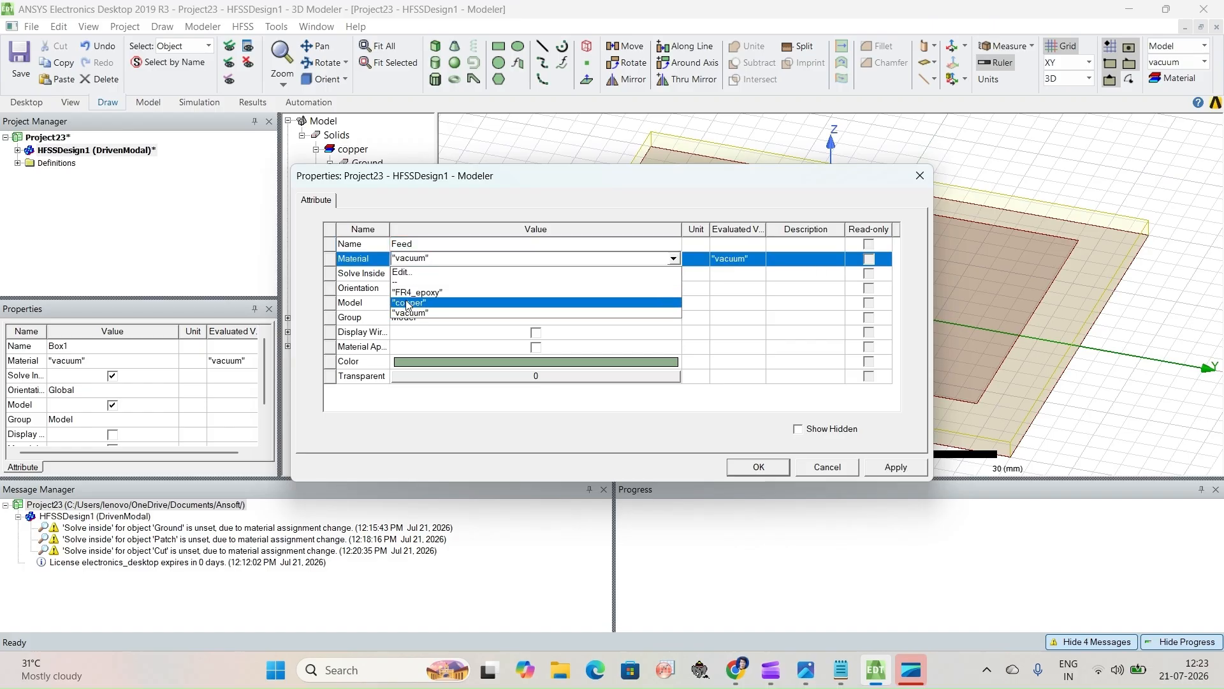
{"action": "left_click", "coordinate": [408, 303]}
Set the Feed box's color to dark brown (red 64, green 0, blue 0) and apply its properties.
{"action": "left_click", "coordinate": [438, 361]}
{"action": "left_click", "coordinate": [439, 361]}
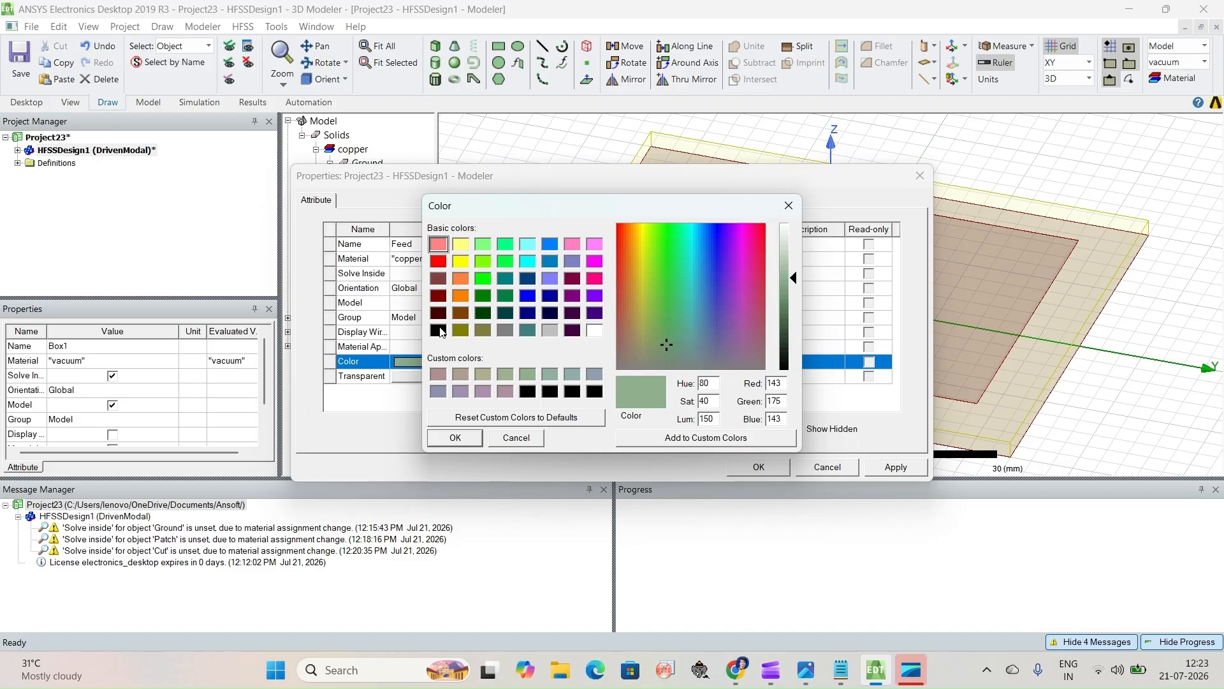
{"action": "left_click", "coordinate": [438, 312]}
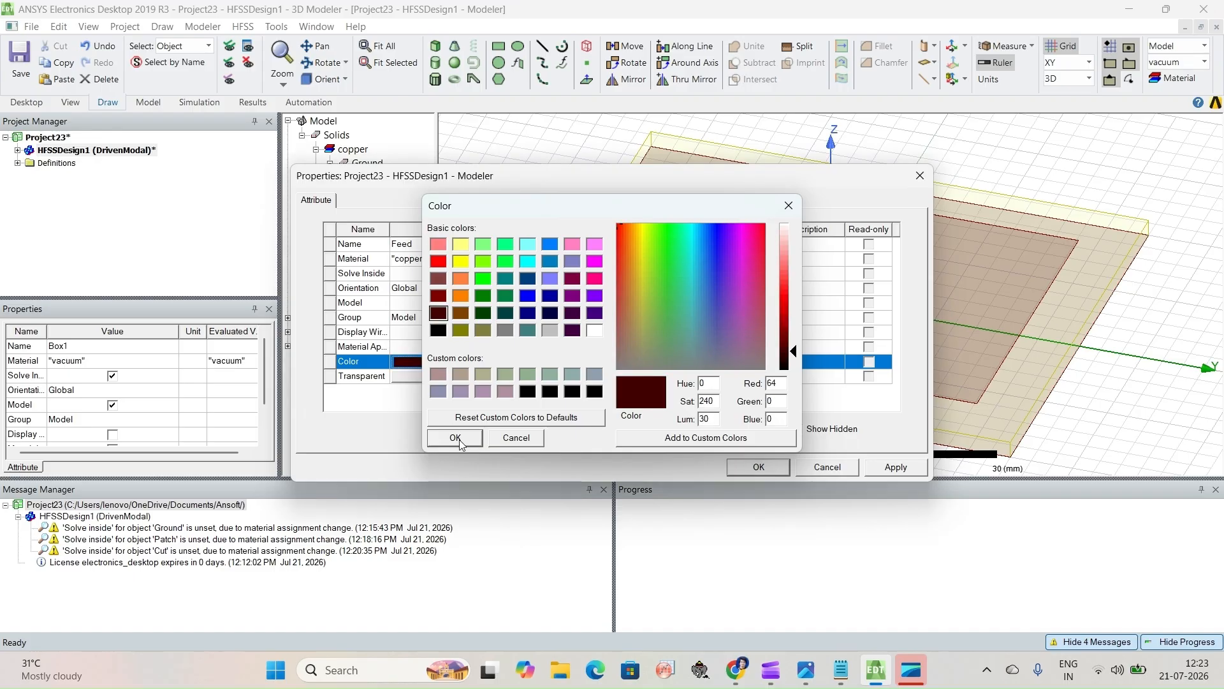
{"action": "left_click", "coordinate": [455, 436]}
{"action": "left_click", "coordinate": [736, 465]}
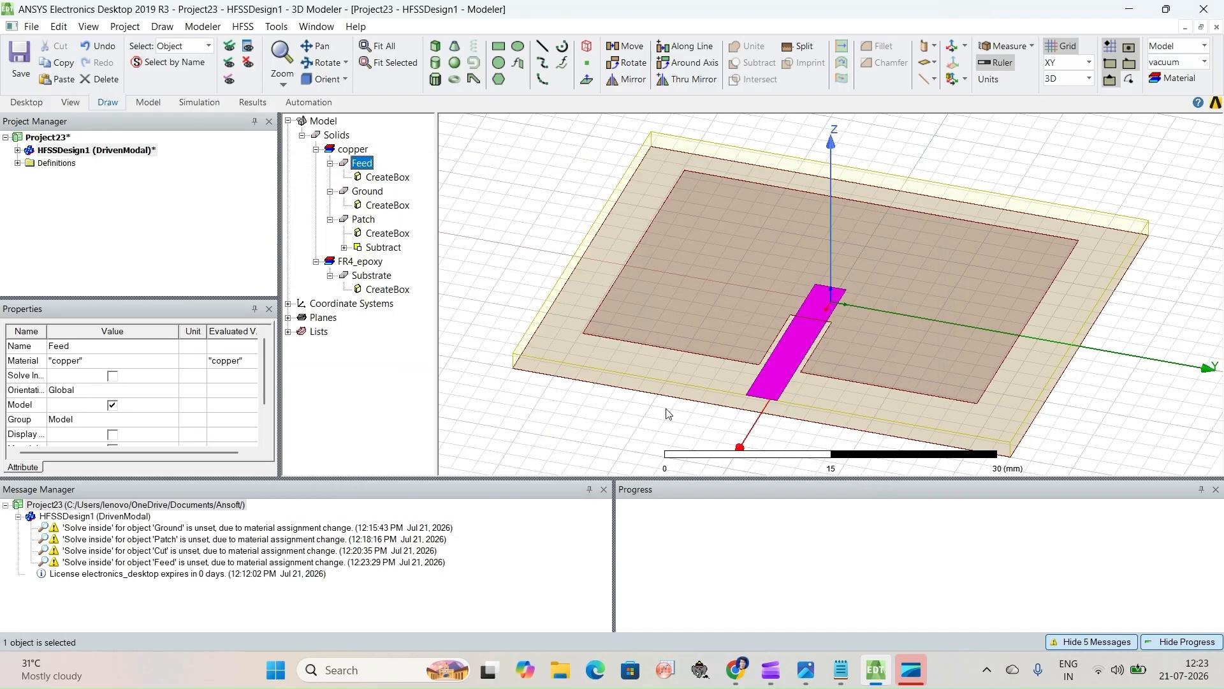
{"action": "left_click", "coordinate": [517, 198]}
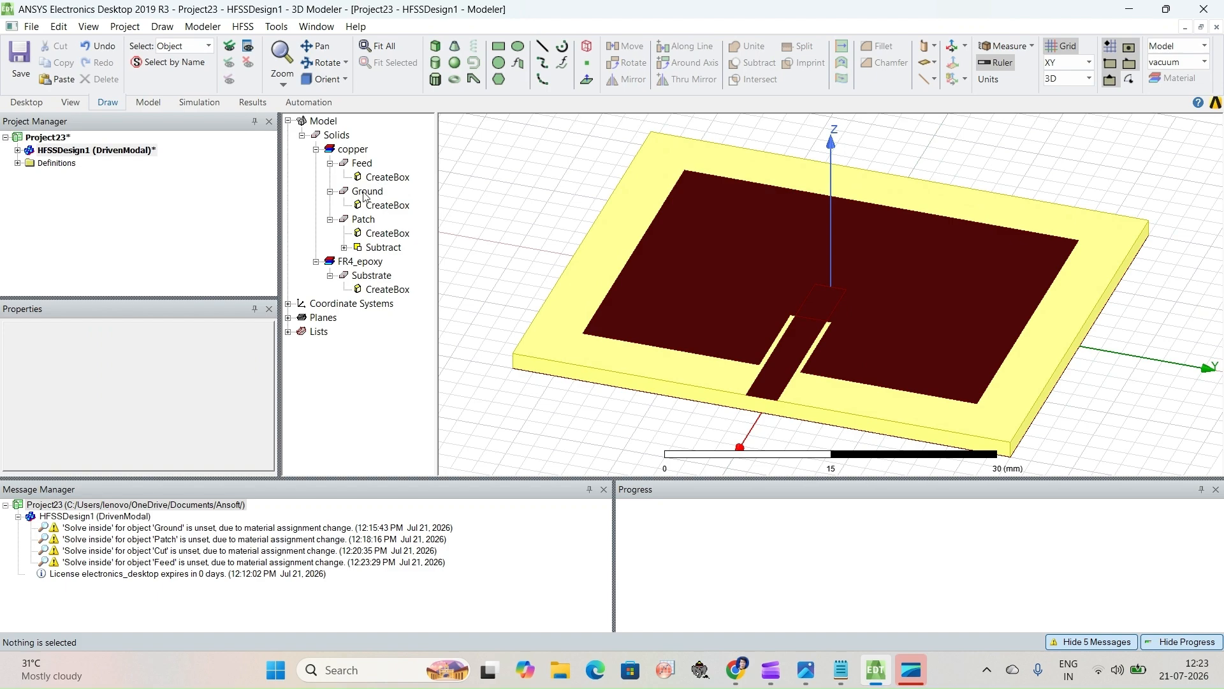
Unite the Patch and the Feed into a single object.
{"action": "left_click", "coordinate": [363, 219]}
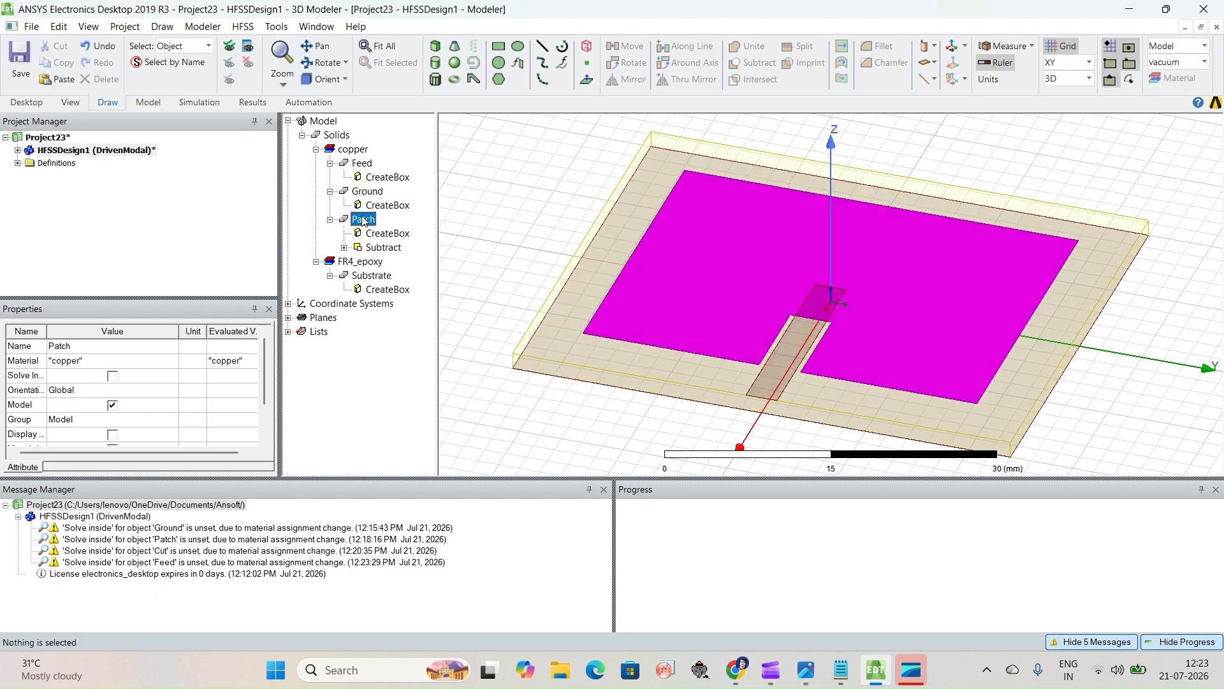
{"action": "left_click", "coordinate": [362, 163], "text": "ctrl"}
{"action": "right_click", "coordinate": [363, 167]}
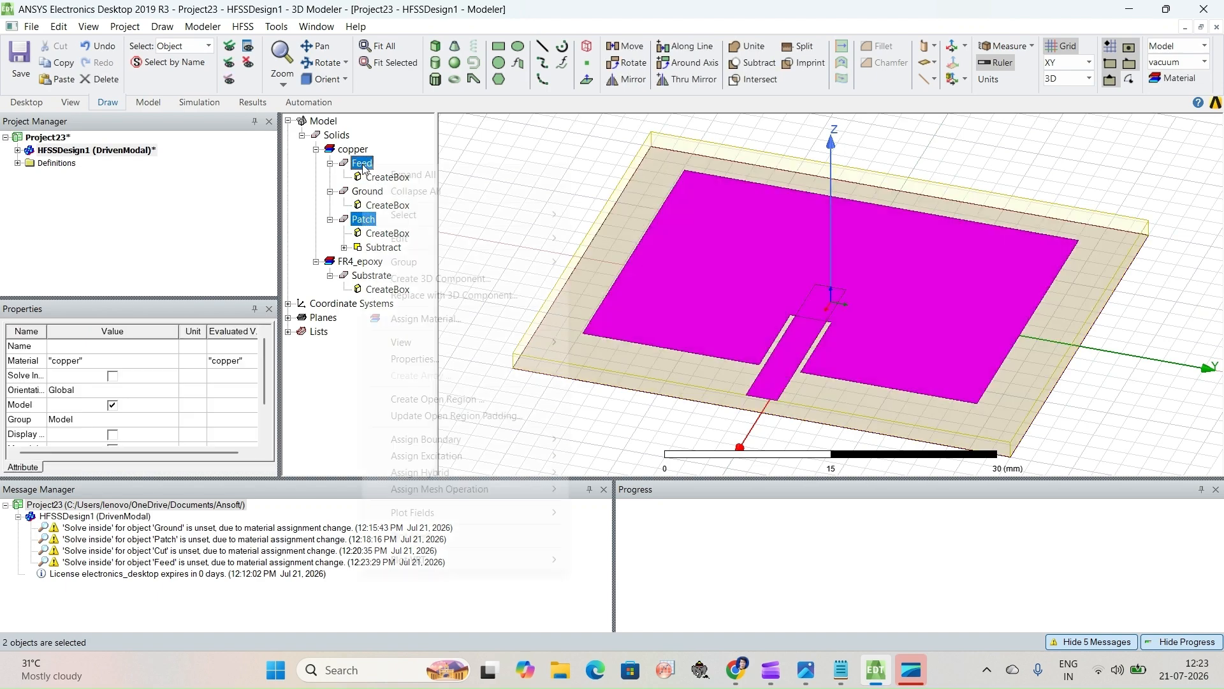
{"action": "mouse_move", "coordinate": [408, 238]}
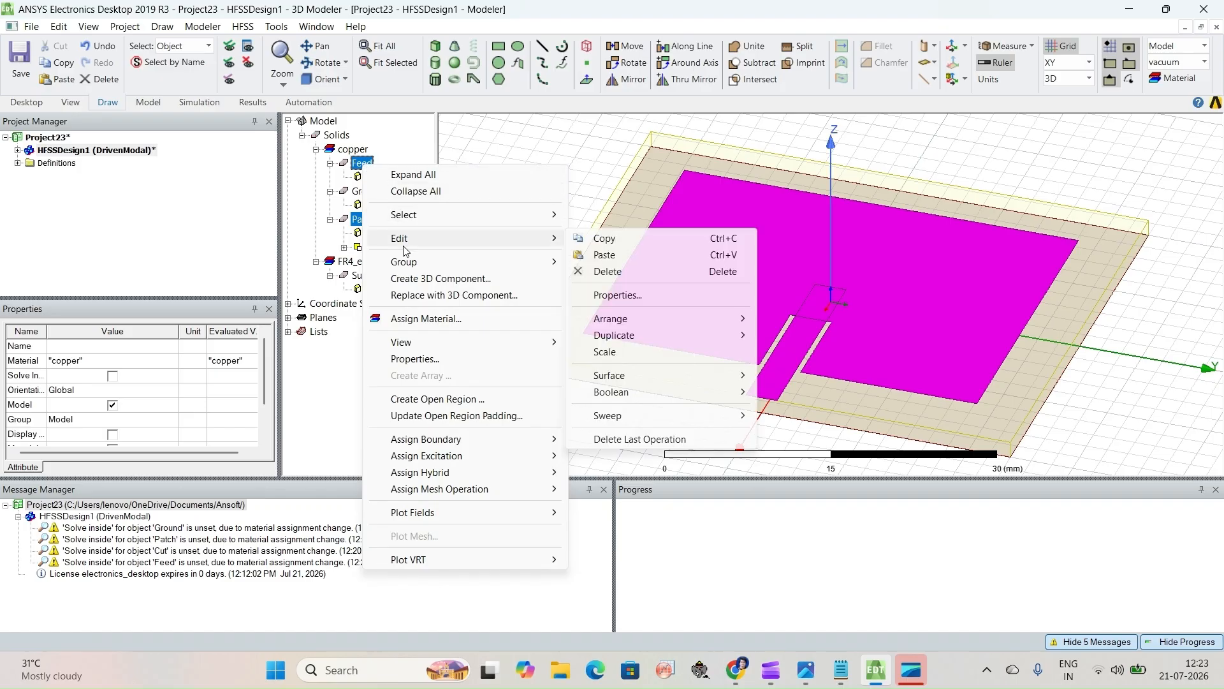
{"action": "mouse_move", "coordinate": [636, 392]}
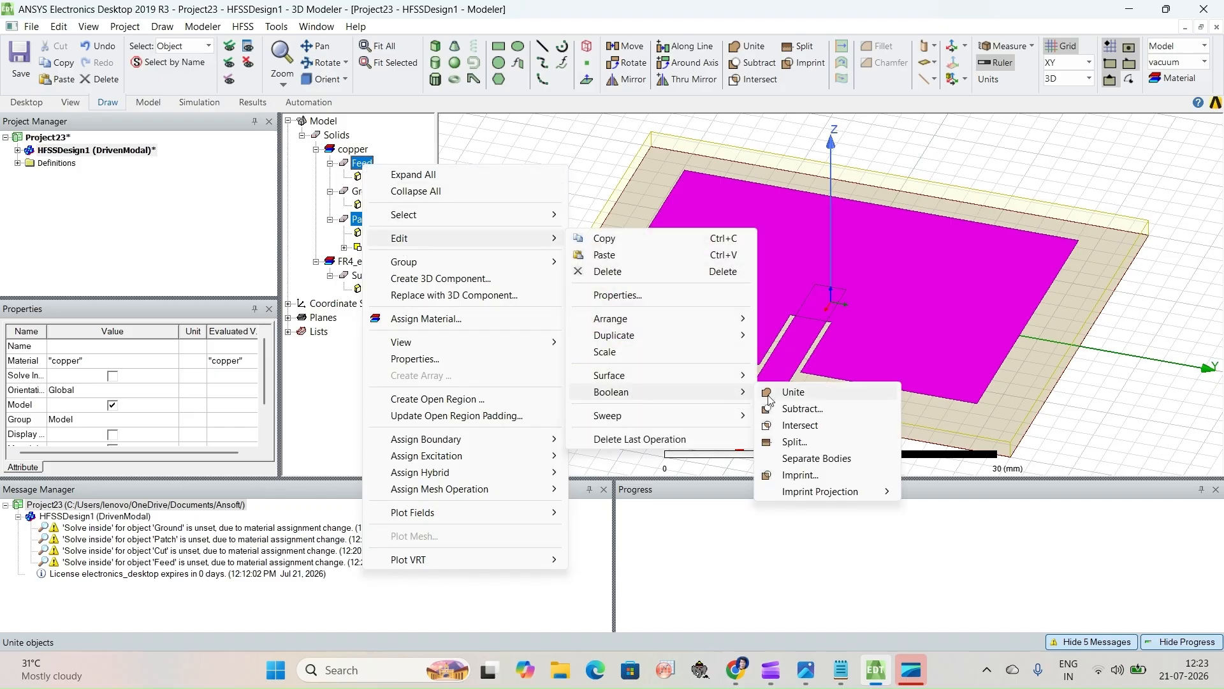
{"action": "left_click", "coordinate": [791, 393]}
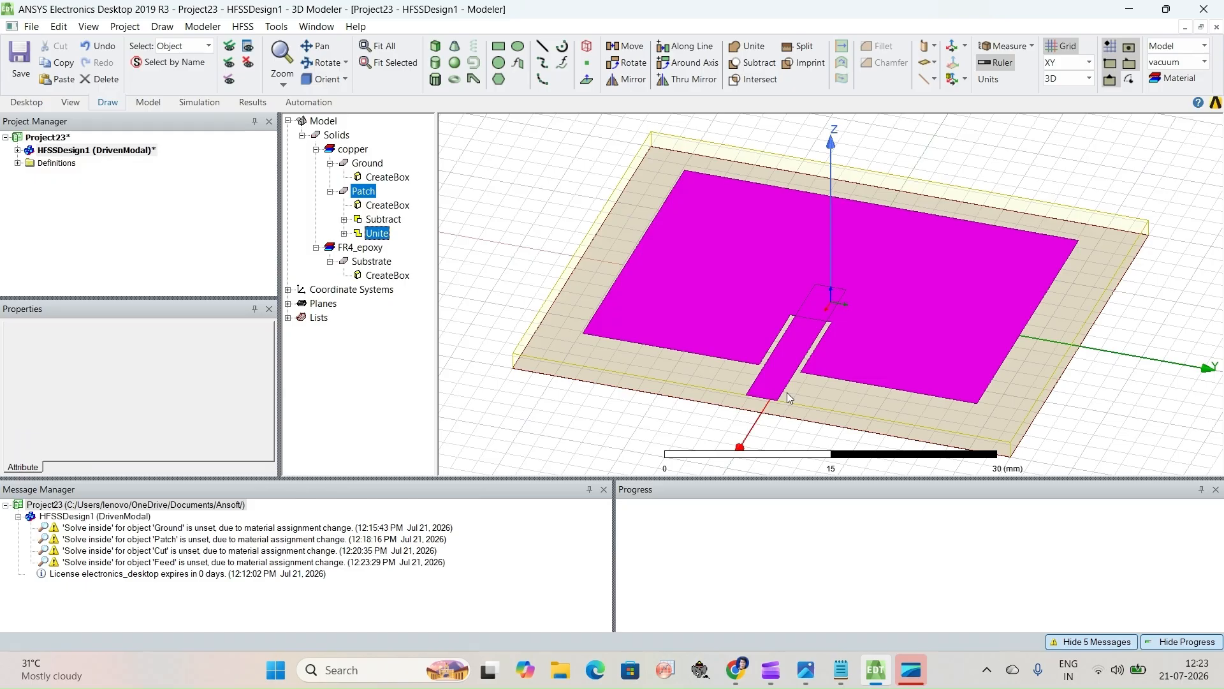
{"action": "left_click", "coordinate": [516, 187]}
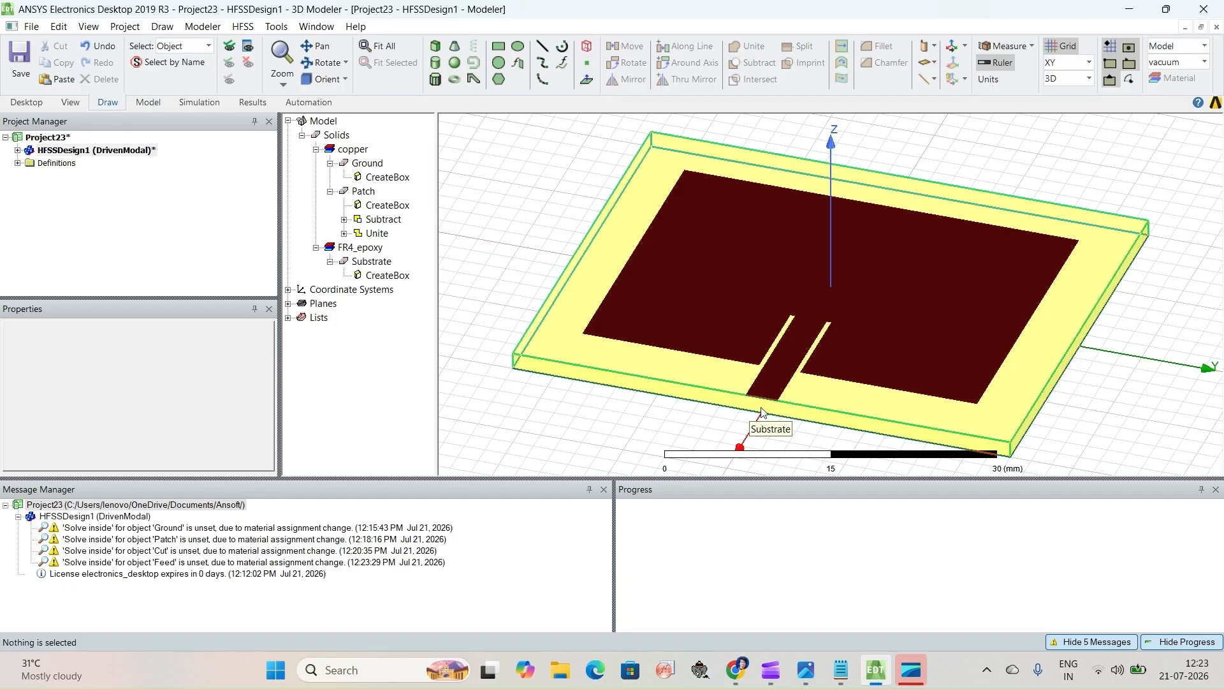
Orient the model to the front (-X) view and set the drawing plane to YZ.
{"action": "left_click", "coordinate": [345, 79]}
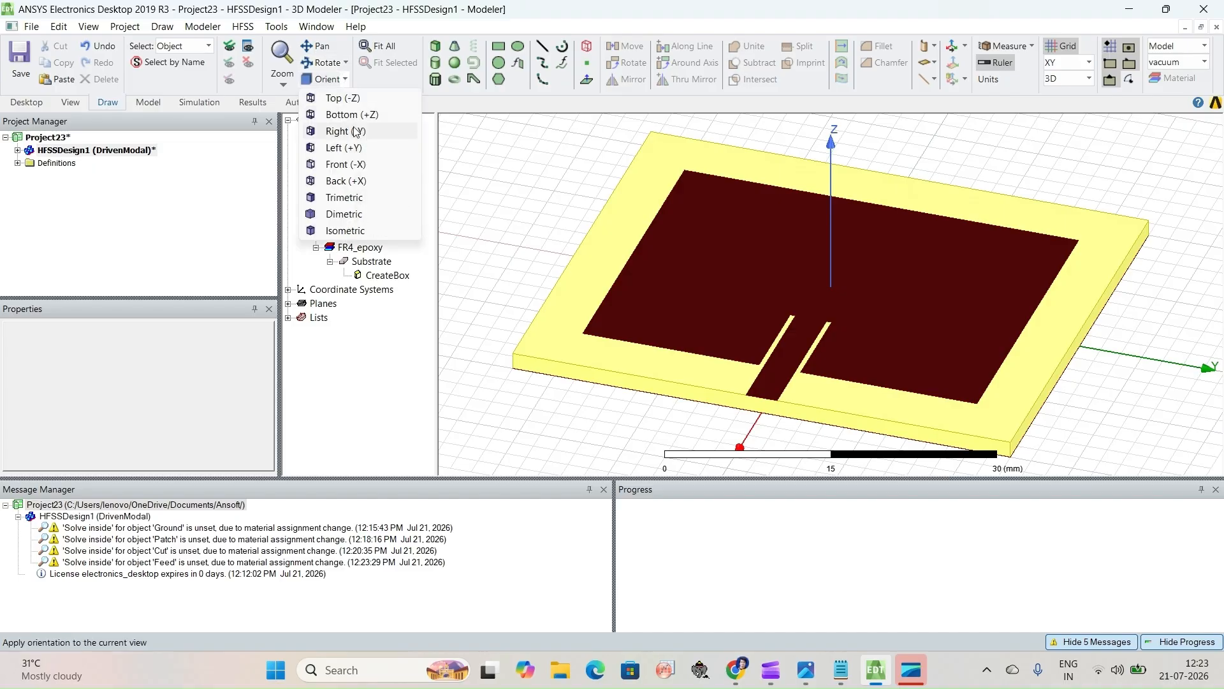
{"action": "left_click", "coordinate": [352, 165]}
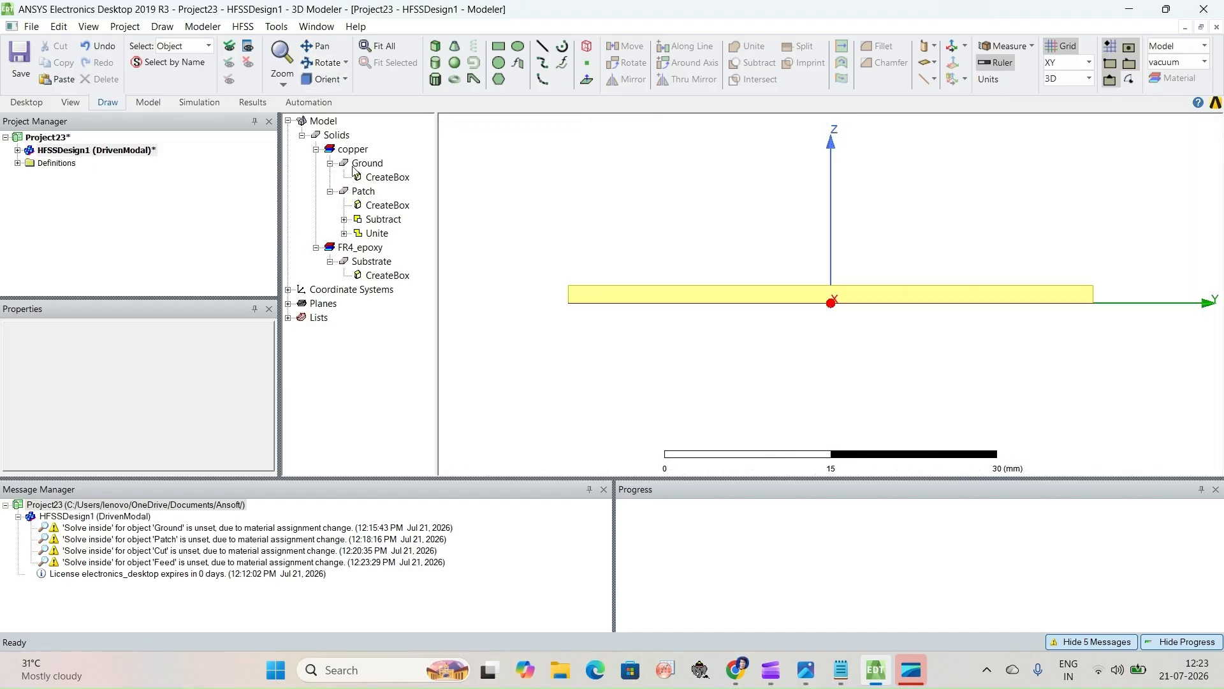
{"action": "left_click", "coordinate": [343, 80]}
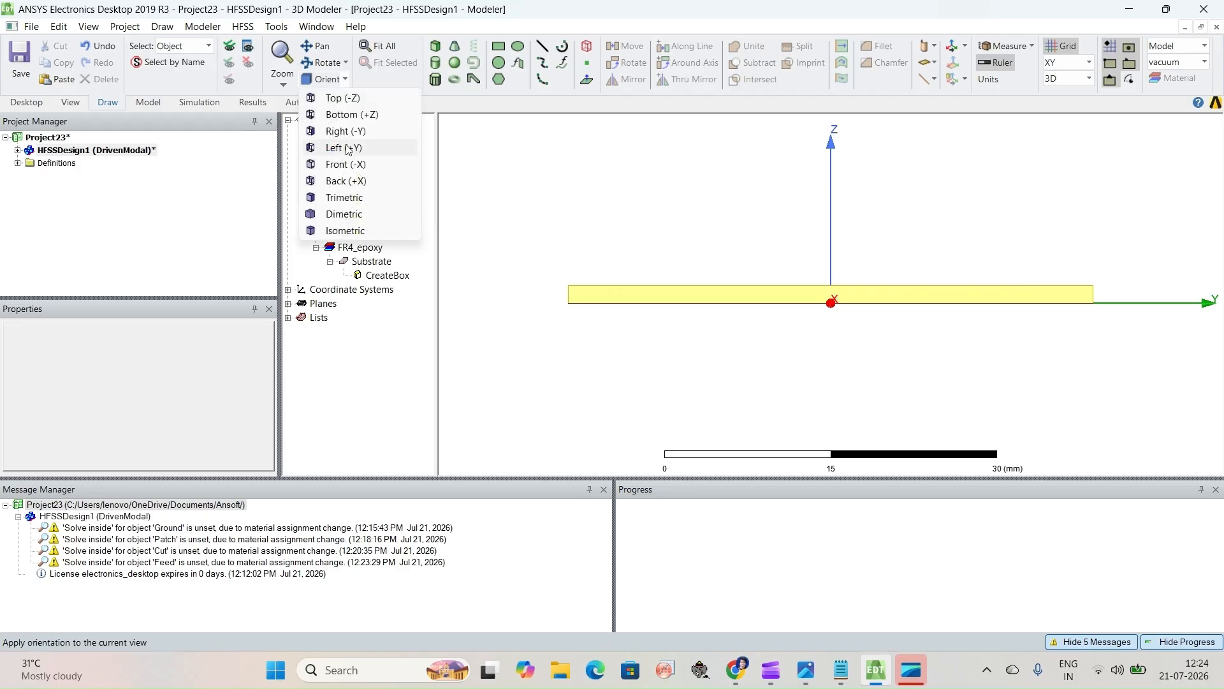
{"action": "left_click", "coordinate": [369, 165]}
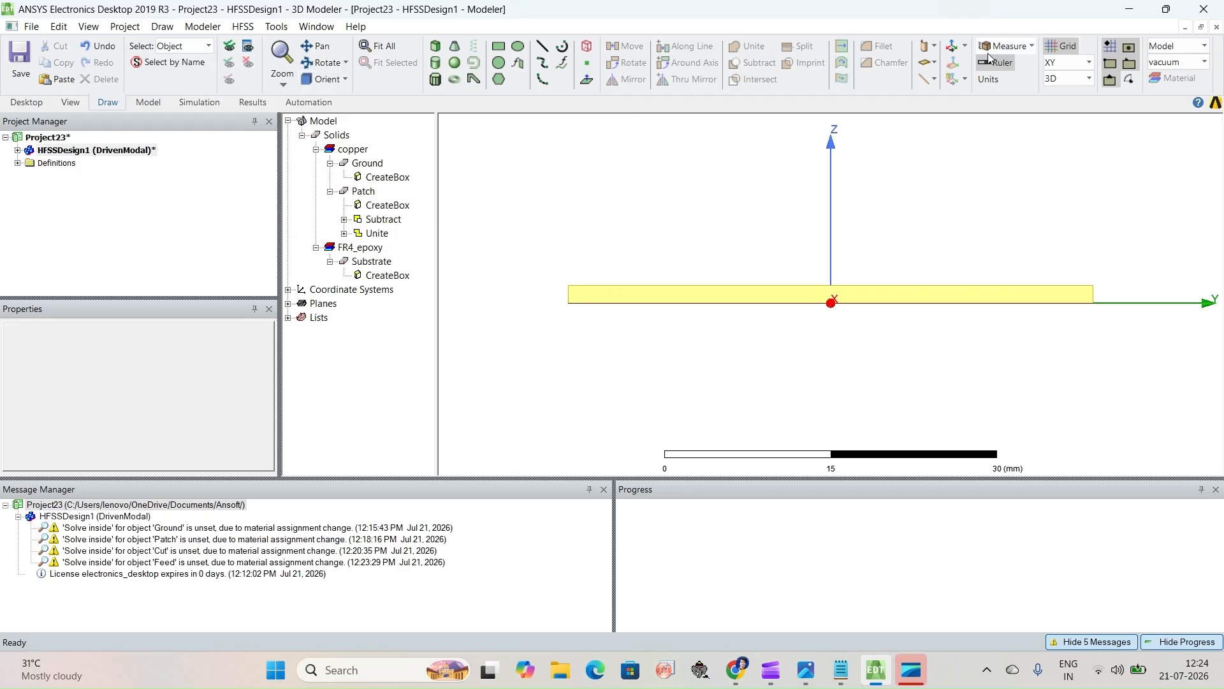
{"action": "left_click", "coordinate": [1090, 63]}
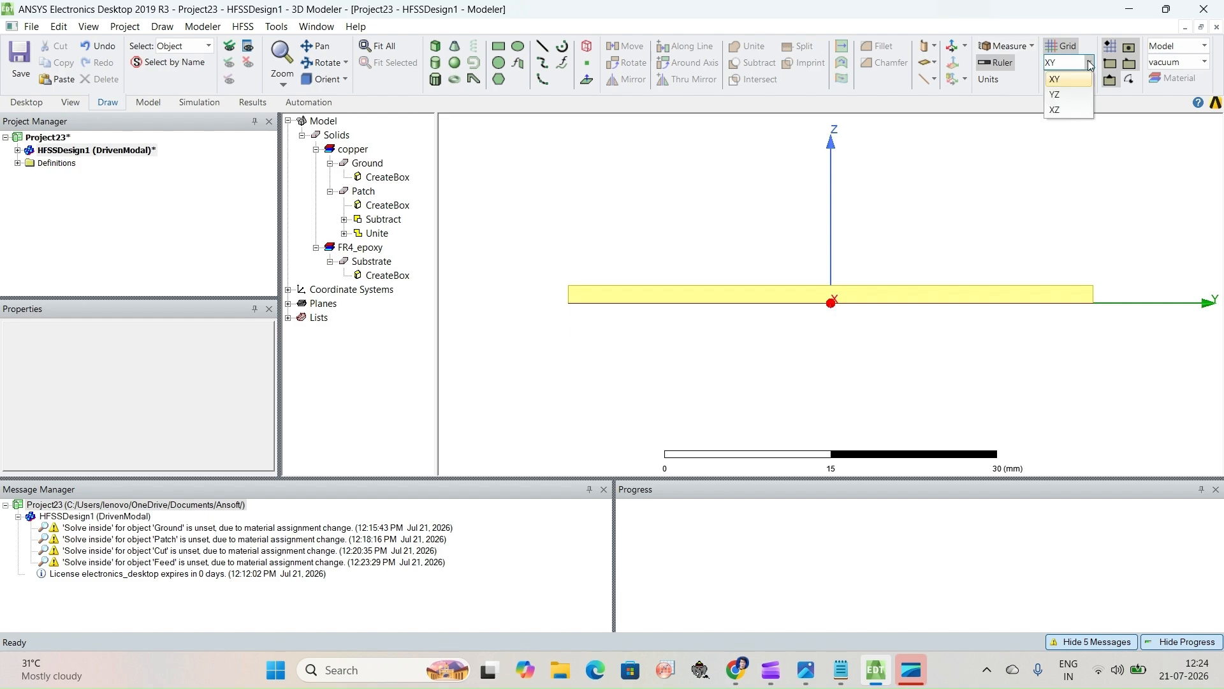
{"action": "left_click", "coordinate": [1065, 100]}
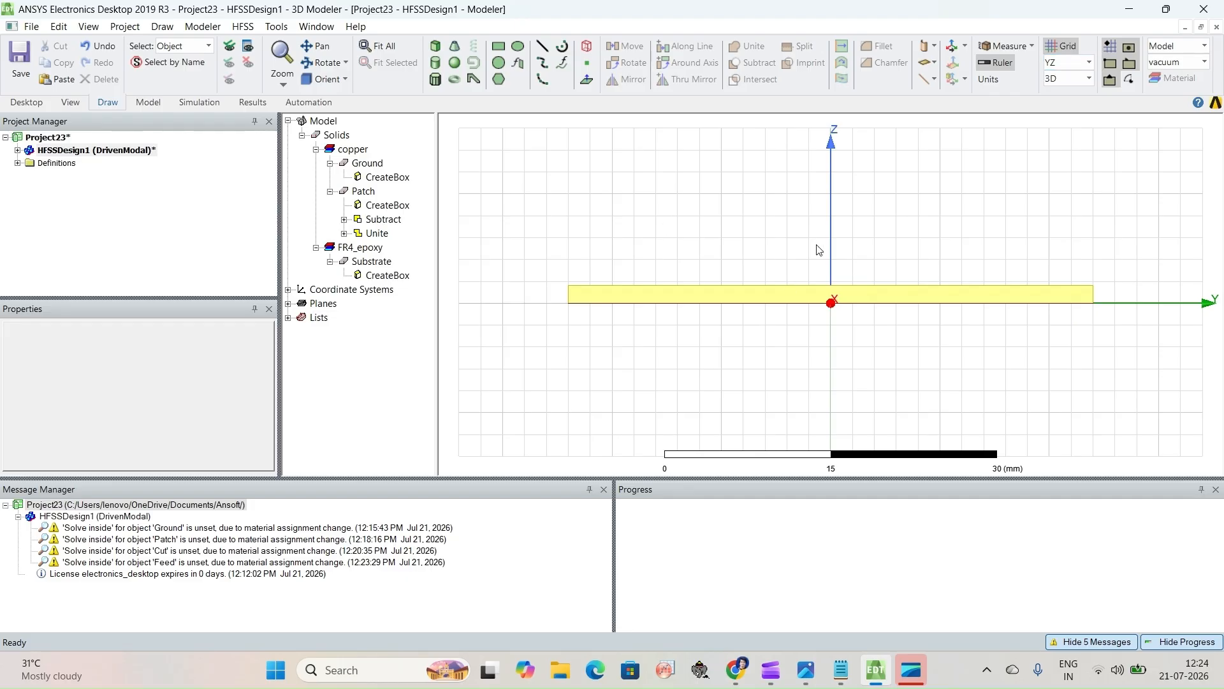
Start a rectangle on the substrate's front face at X 20, Y -2, Z 0 mm.
{"action": "left_click", "coordinate": [499, 47]}
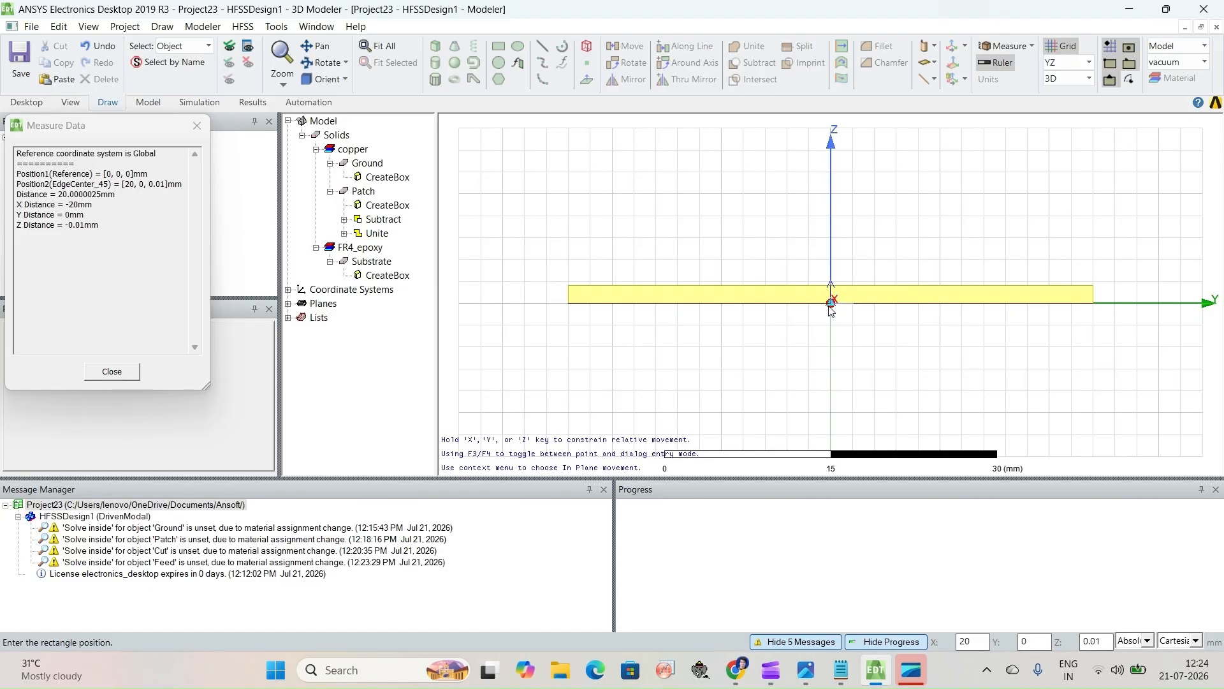
{"action": "double_click", "coordinate": [969, 642]}
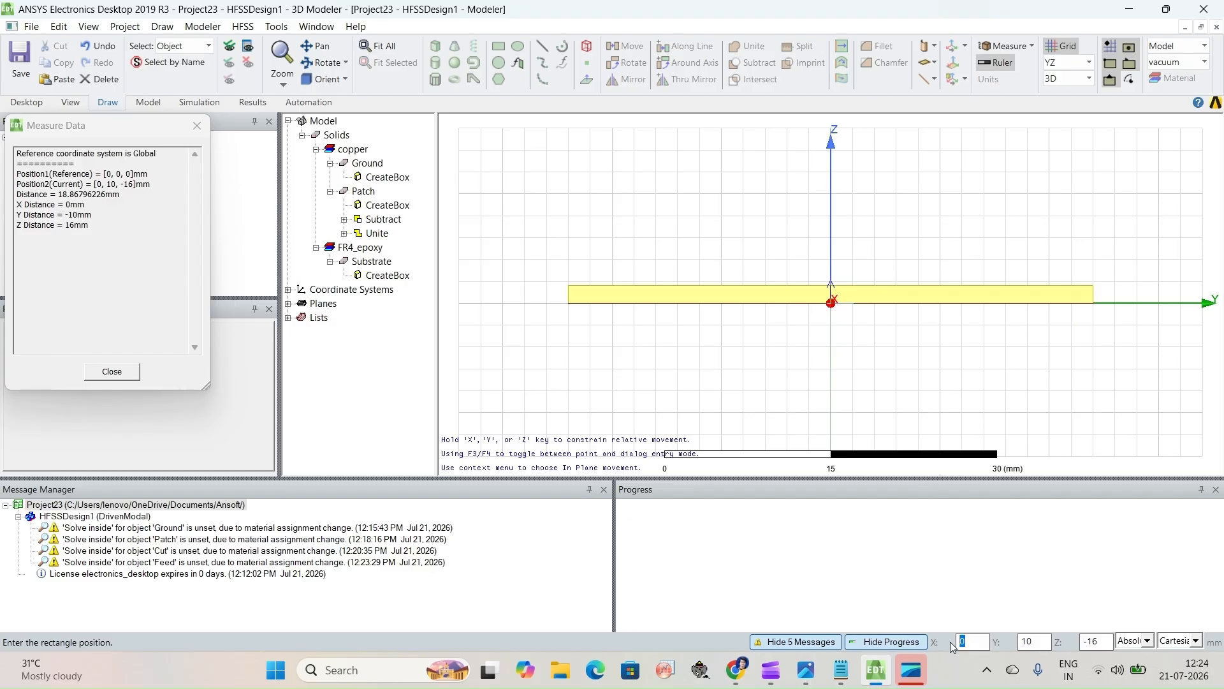
{"action": "type", "text": "20"}
{"action": "key", "text": "Tab"}
{"action": "type", "text": "-"}
{"action": "key", "text": "Tab"}
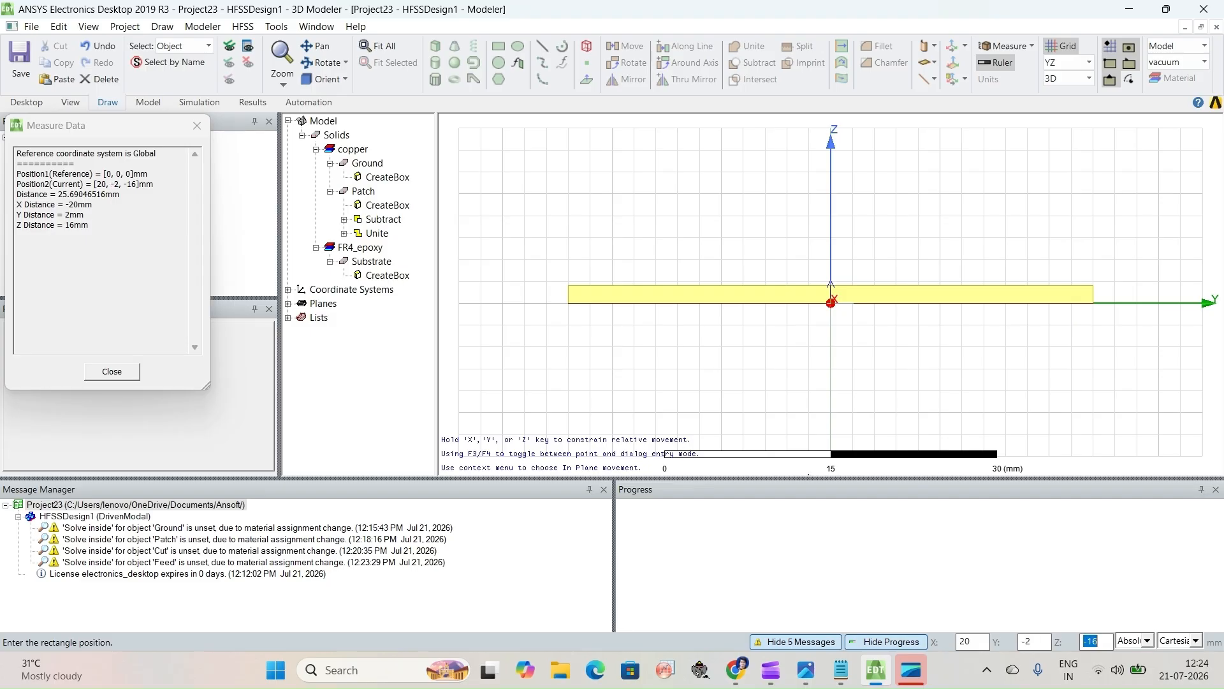
{"action": "type", "text": "0"}
{"action": "key", "text": "Return"}
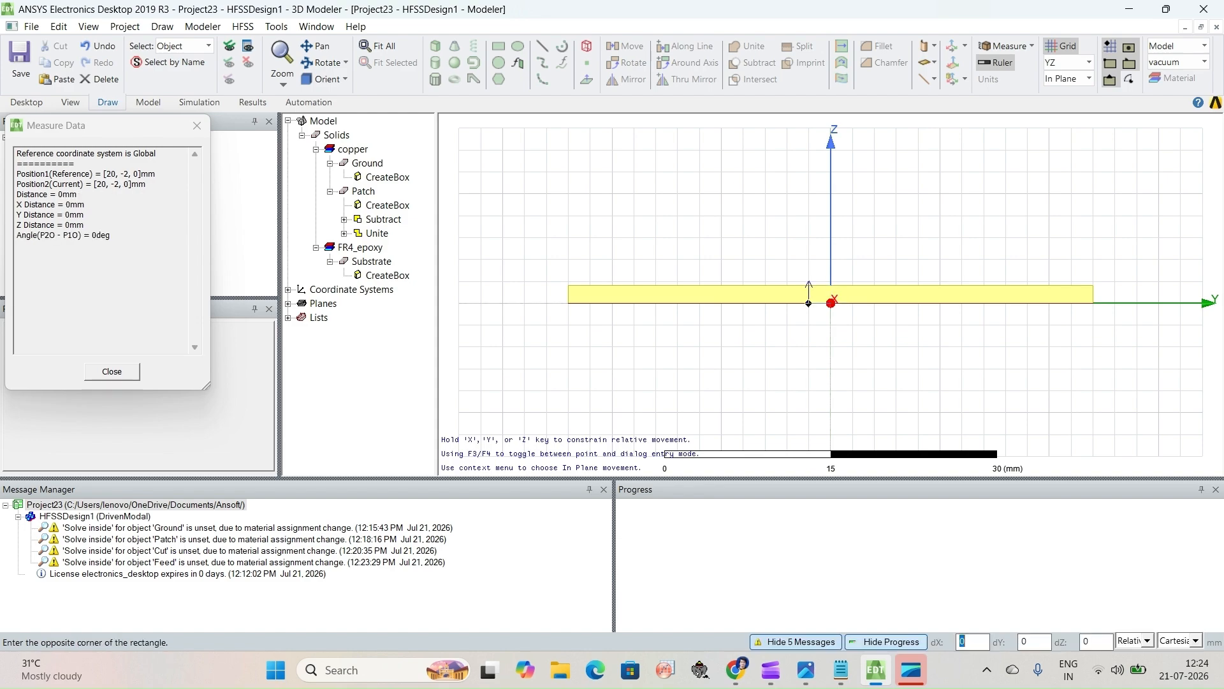
Finish the rectangle with dX 0 and dY 4 mm, reaching up to the substrate's upper edge.
{"action": "type", "text": "0"}
{"action": "key", "text": "Tab"}
{"action": "type", "text": "4"}
{"action": "key", "text": "Tab"}
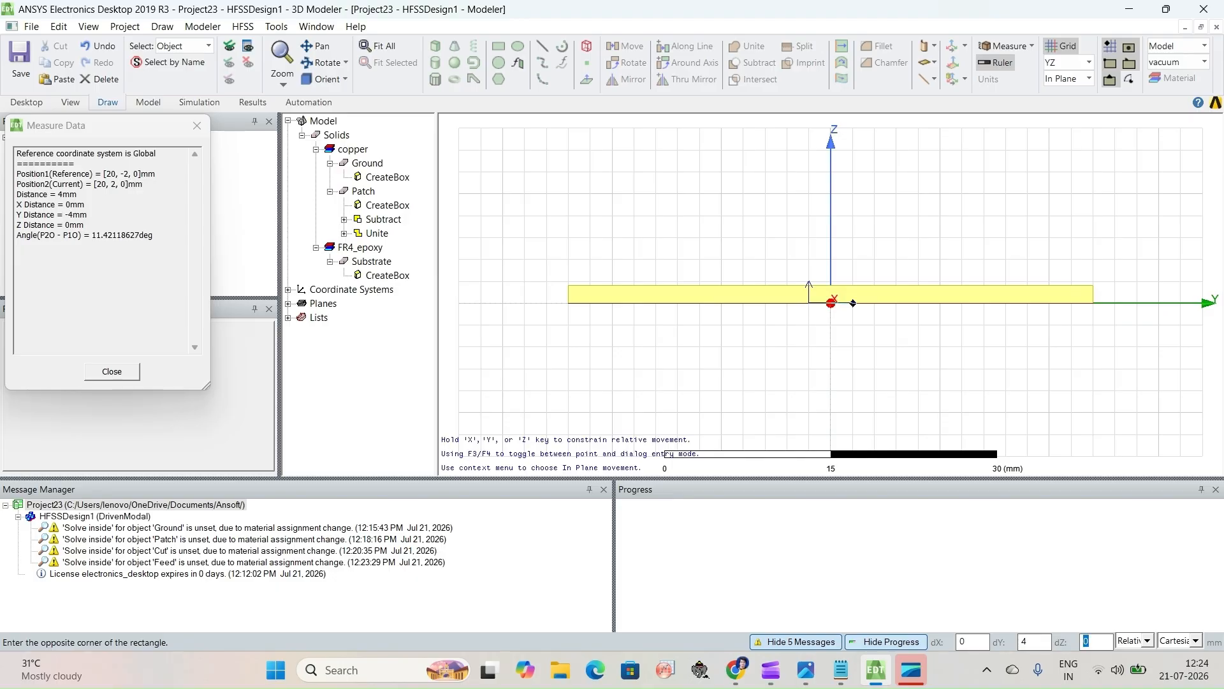
{"action": "type", "text": "1"}
{"action": "left_click", "coordinate": [854, 285]}
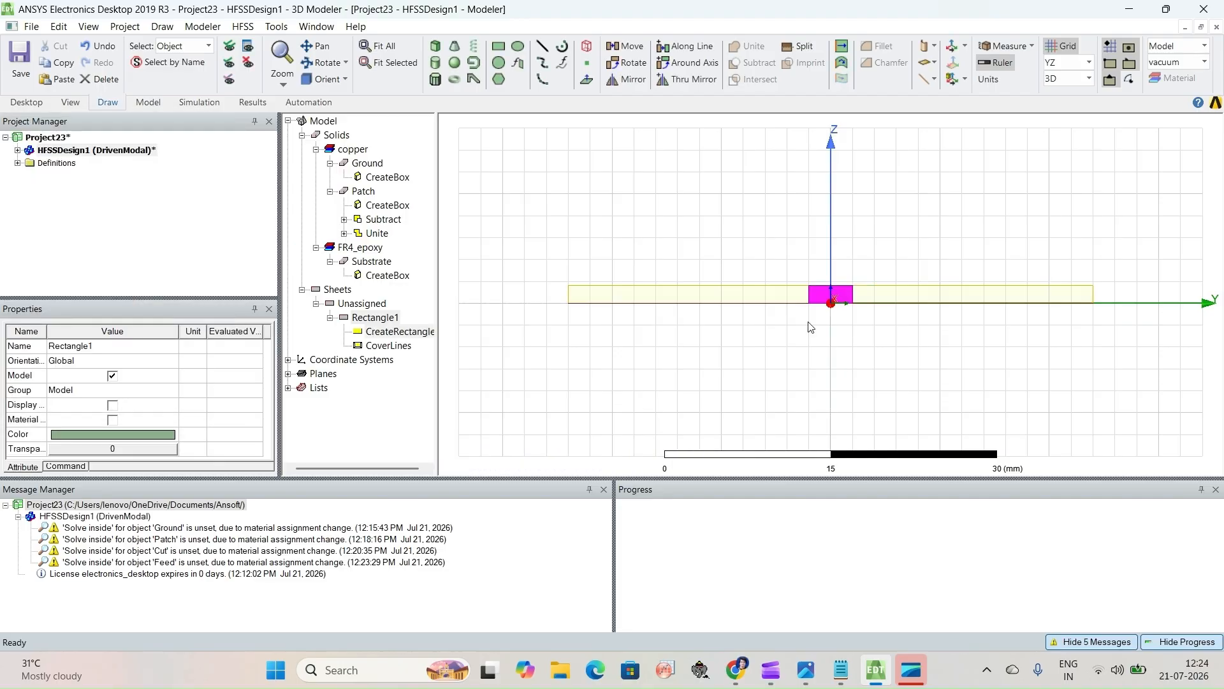
Assign a lumped port excitation to the feed-end rectangle Rectangle1, keeping the name 1 and 50 ohm impedance.
{"action": "left_click", "coordinate": [280, 76]}
{"action": "left_click_drag", "start_coordinate": [888, 288], "coordinate": [875, 312]}
{"action": "scroll", "coordinate": [794, 333], "scroll_direction": "up", "scroll_amount": 4}
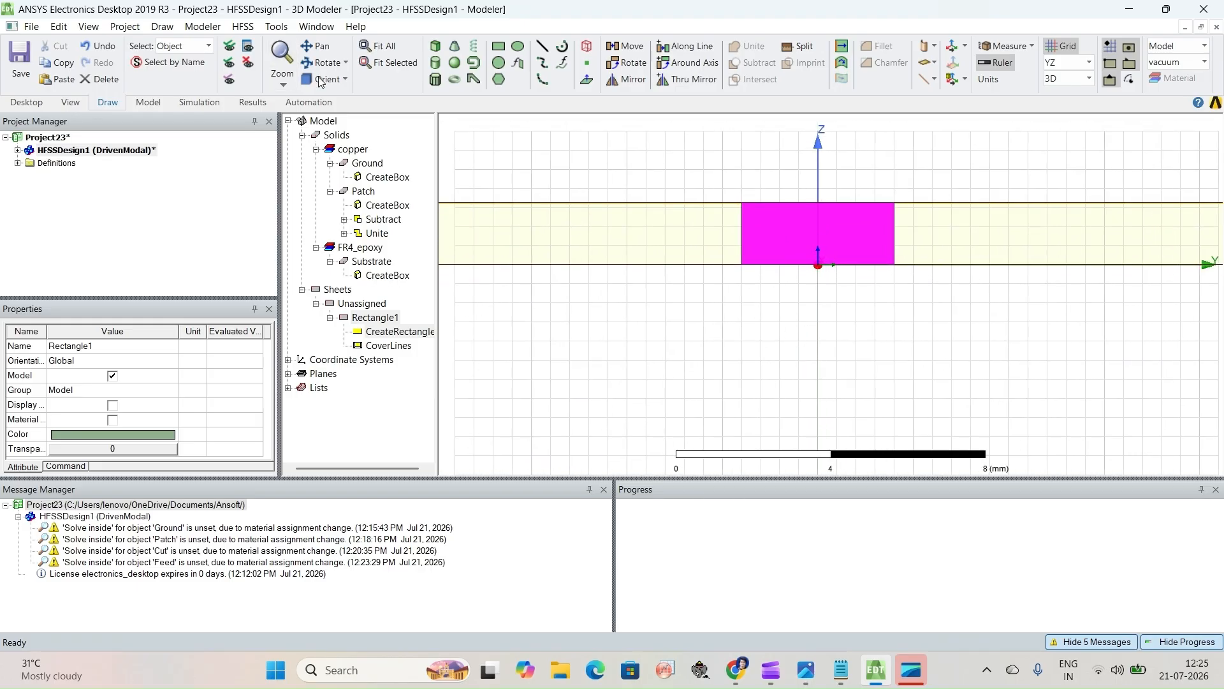
{"action": "left_click", "coordinate": [386, 321]}
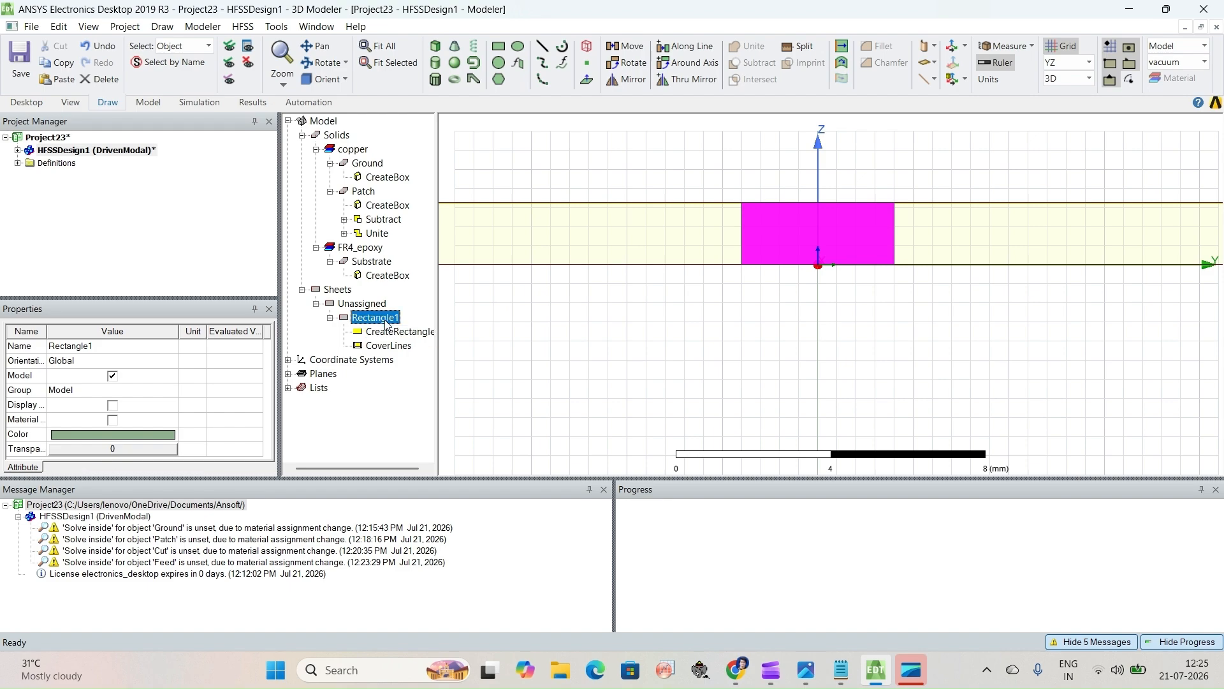
{"action": "right_click", "coordinate": [386, 322]}
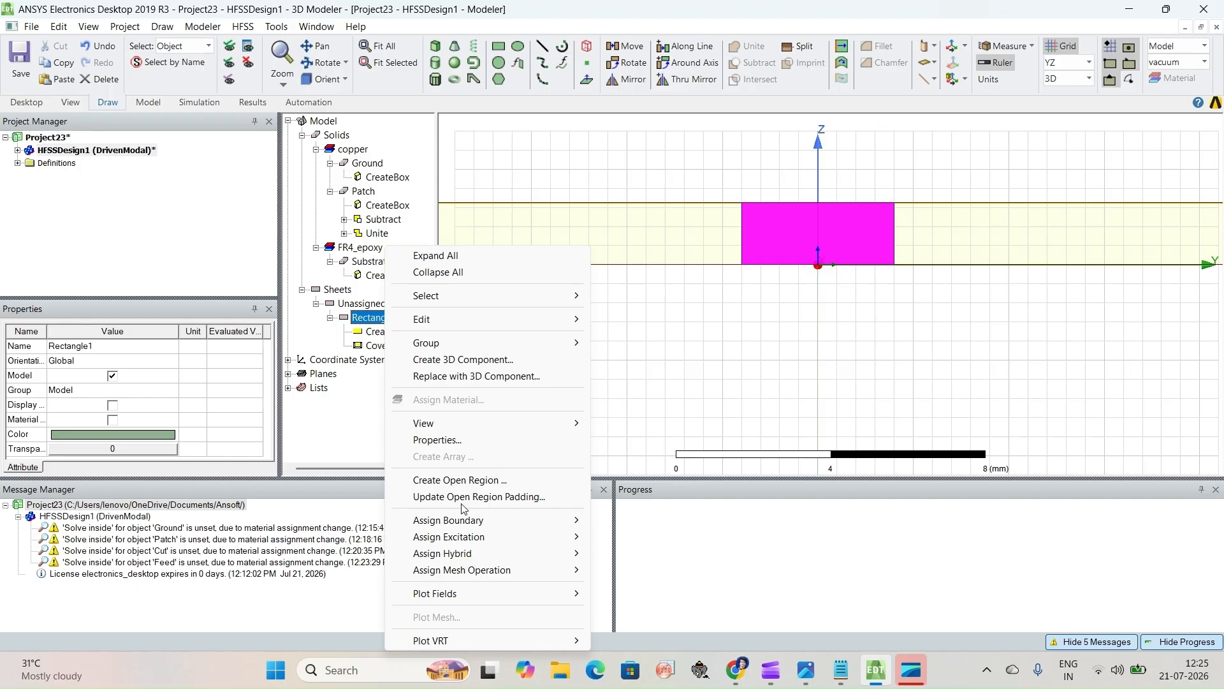
{"action": "mouse_move", "coordinate": [472, 542]}
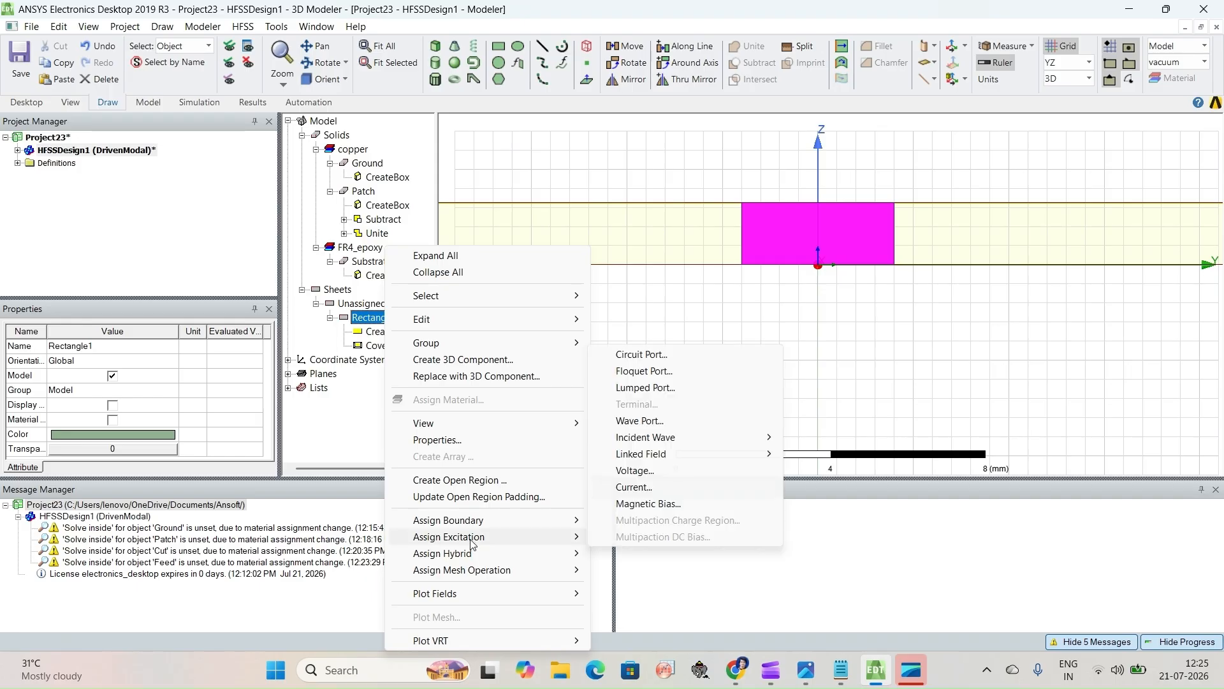
{"action": "left_click", "coordinate": [645, 387]}
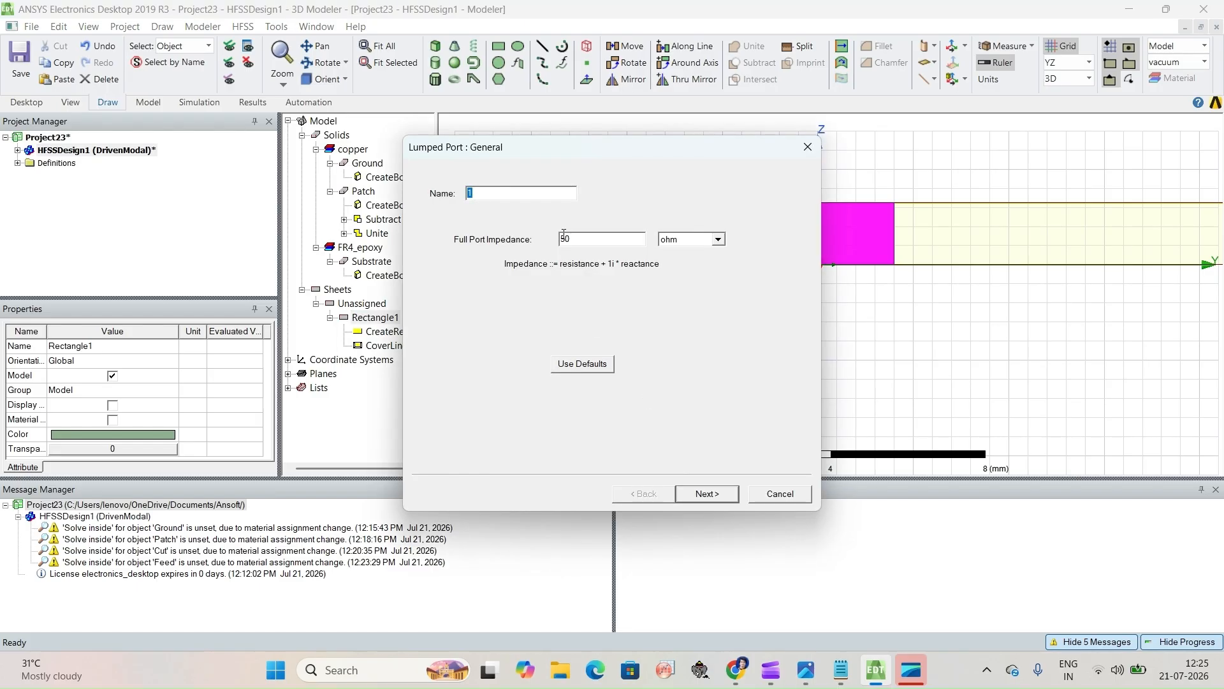
{"action": "left_click", "coordinate": [708, 494]}
Define the port's integration line from the lower edge midpoint (20, 0, 0) up 1.62 mm to the upper edge midpoint, and finish the port.
{"action": "left_click", "coordinate": [579, 250]}
{"action": "left_click", "coordinate": [579, 250]}
{"action": "left_click", "coordinate": [531, 274]}
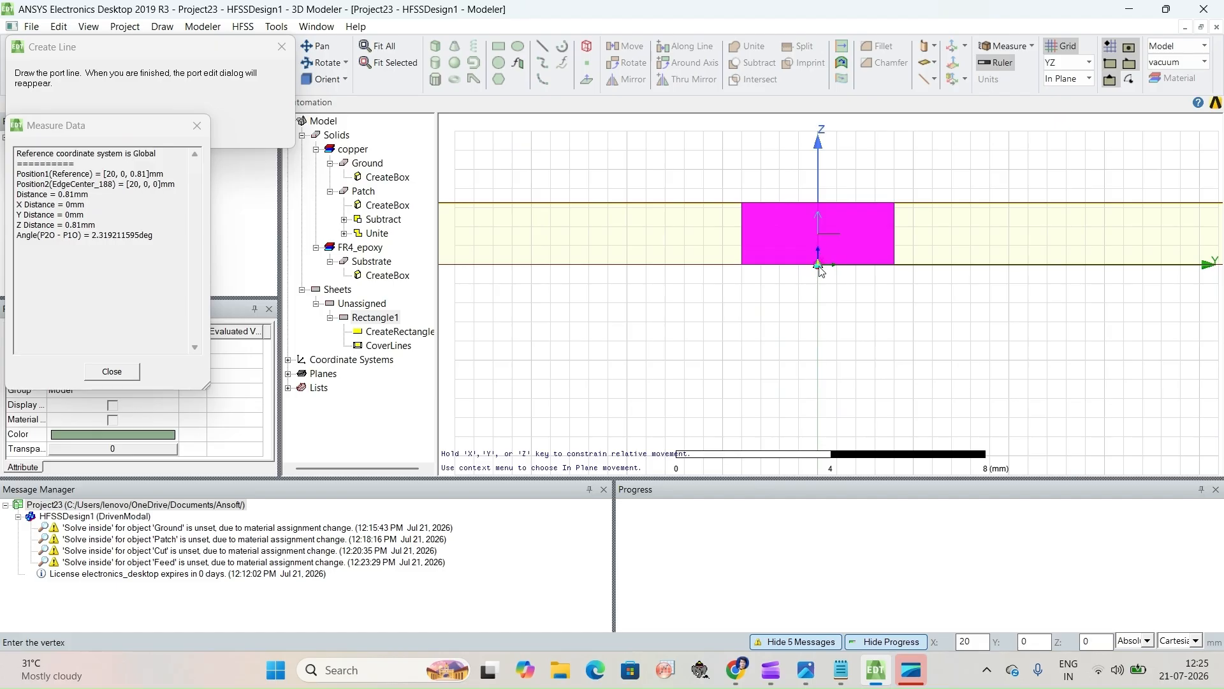
{"action": "left_click", "coordinate": [819, 265]}
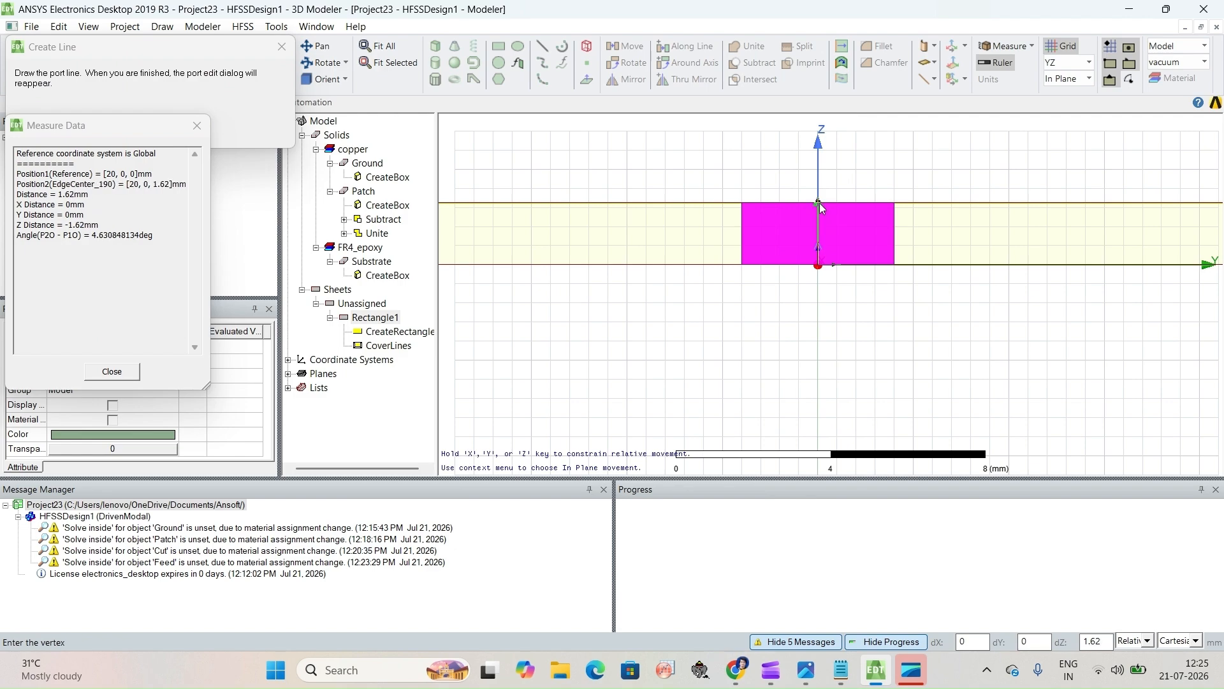
{"action": "left_click", "coordinate": [820, 202]}
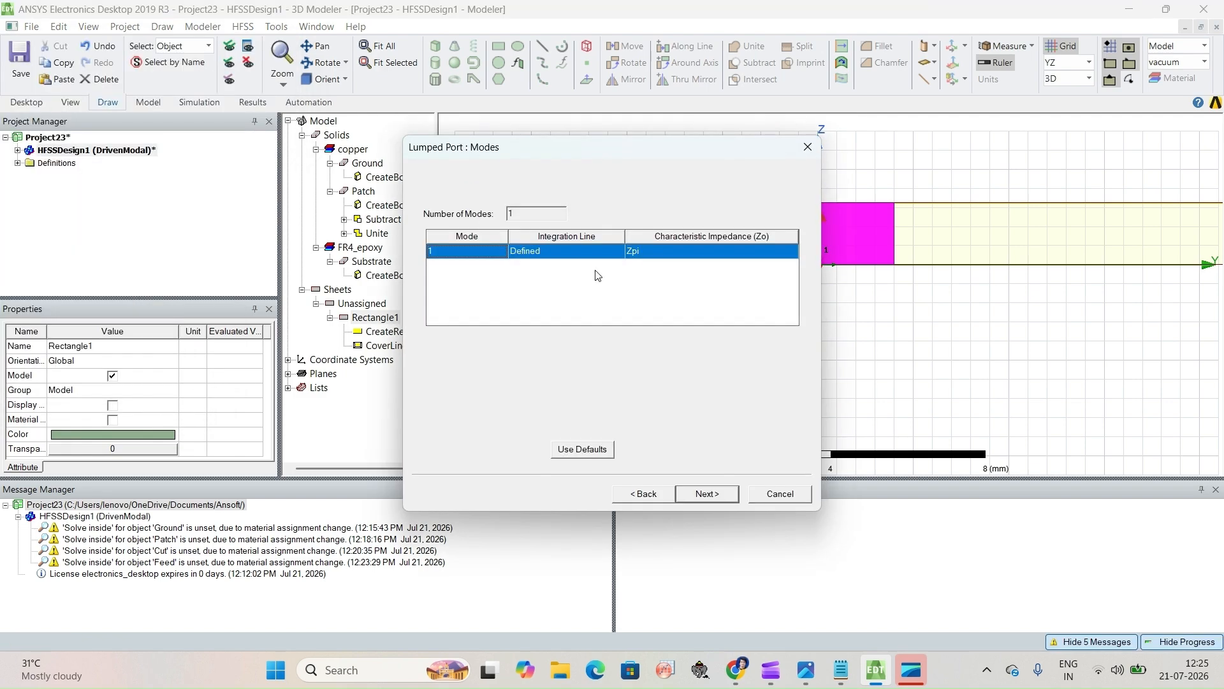
{"action": "left_click", "coordinate": [704, 492]}
{"action": "left_click", "coordinate": [706, 492]}
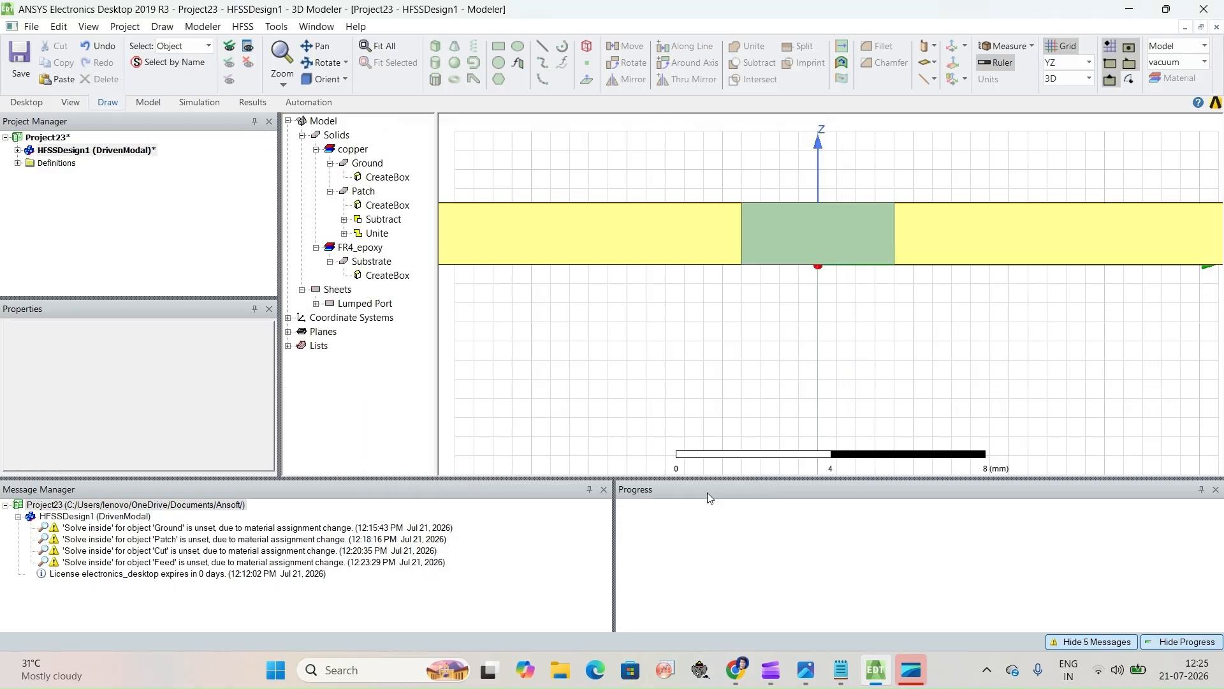
Inspect lumped port 1 and its integration line on the antenna, including in the dimetric view and from the feed end.
{"action": "left_click", "coordinate": [18, 150]}
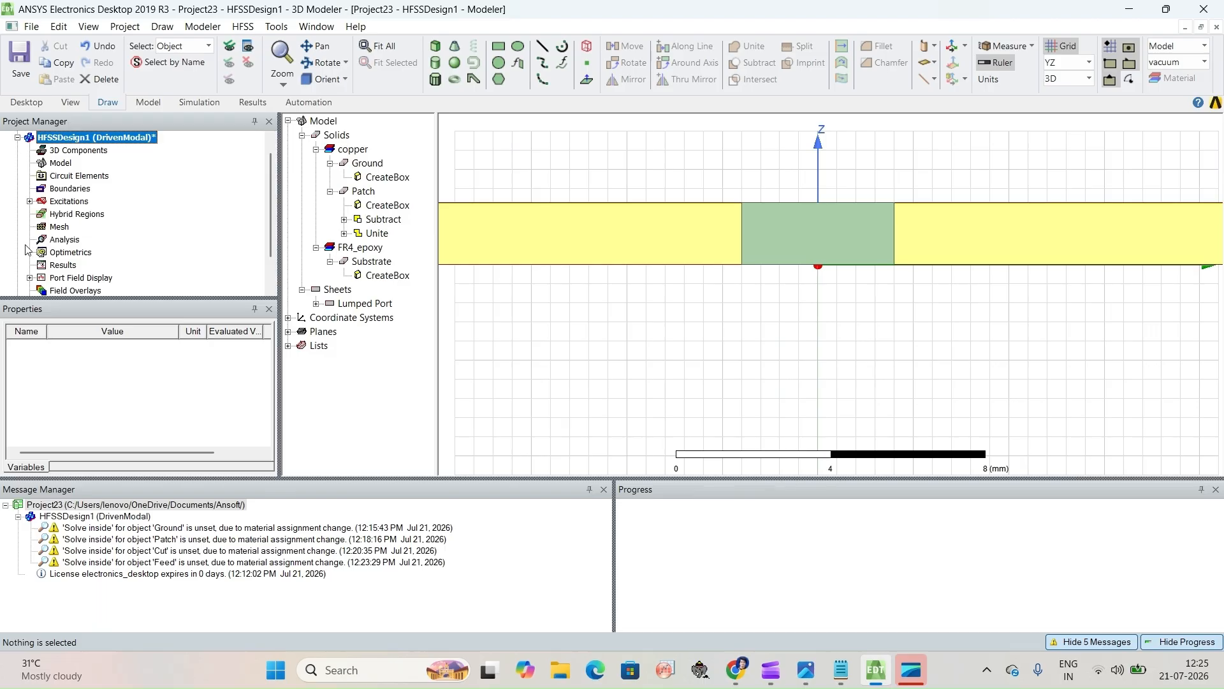
{"action": "left_click", "coordinate": [29, 201]}
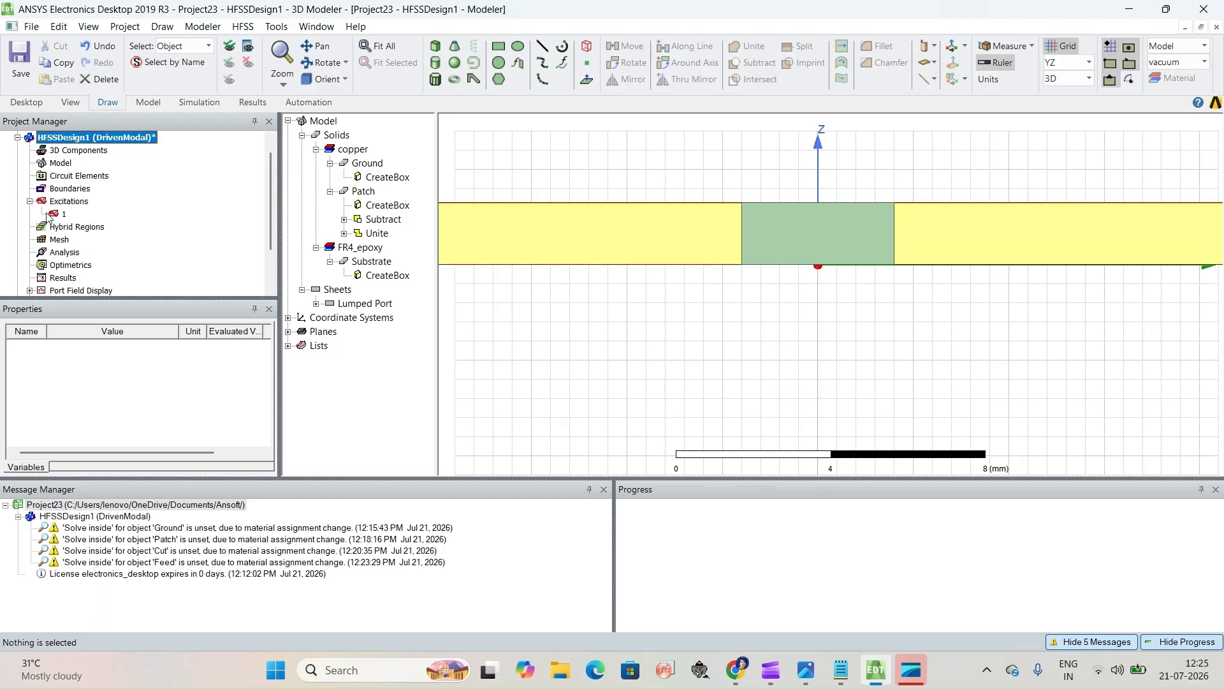
{"action": "left_click", "coordinate": [52, 215]}
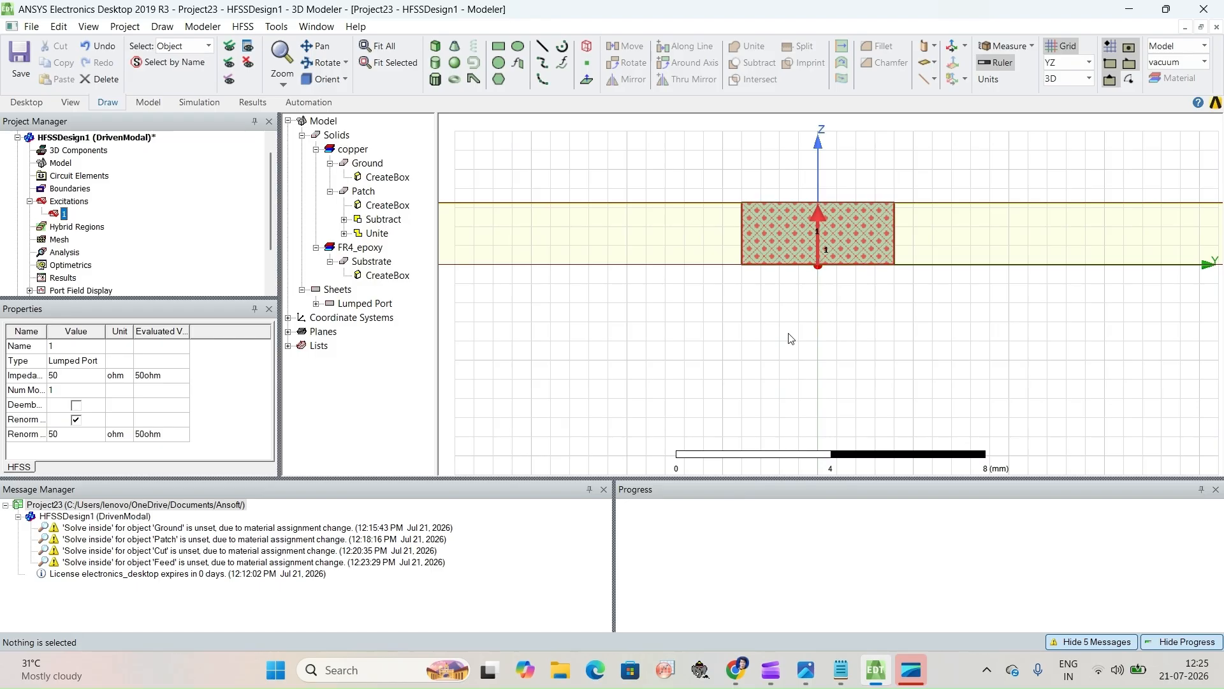
{"action": "scroll", "coordinate": [790, 336], "scroll_direction": "down", "scroll_amount": 5}
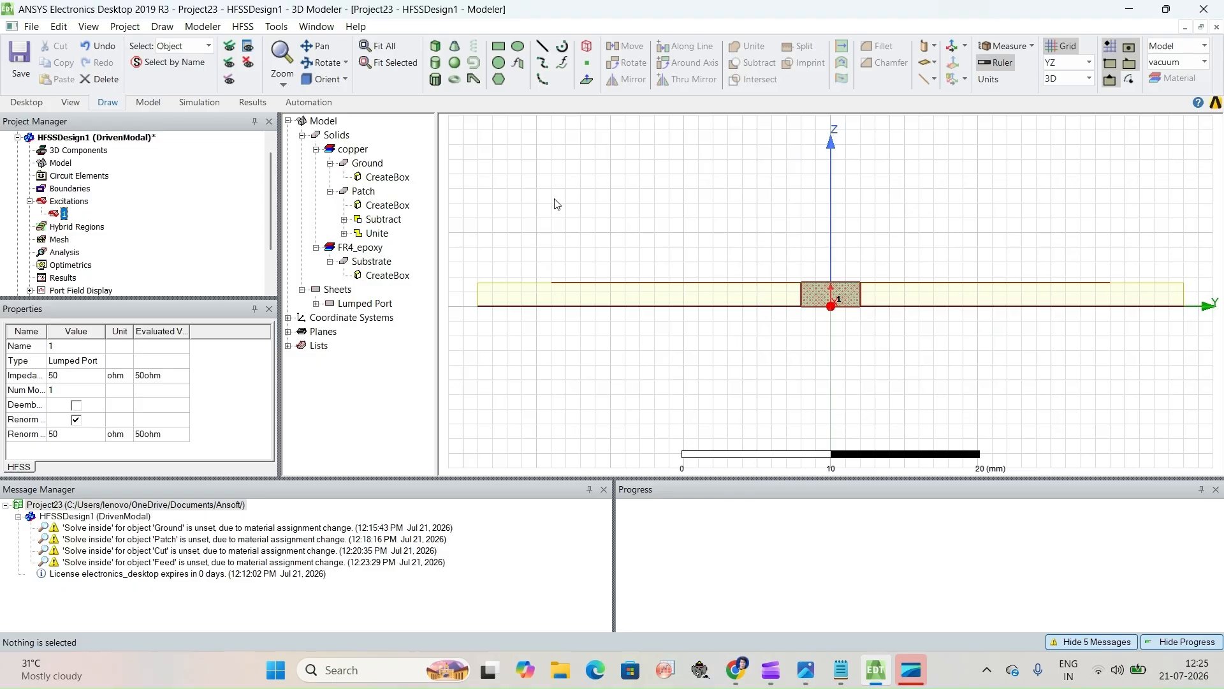
{"action": "left_click", "coordinate": [345, 80]}
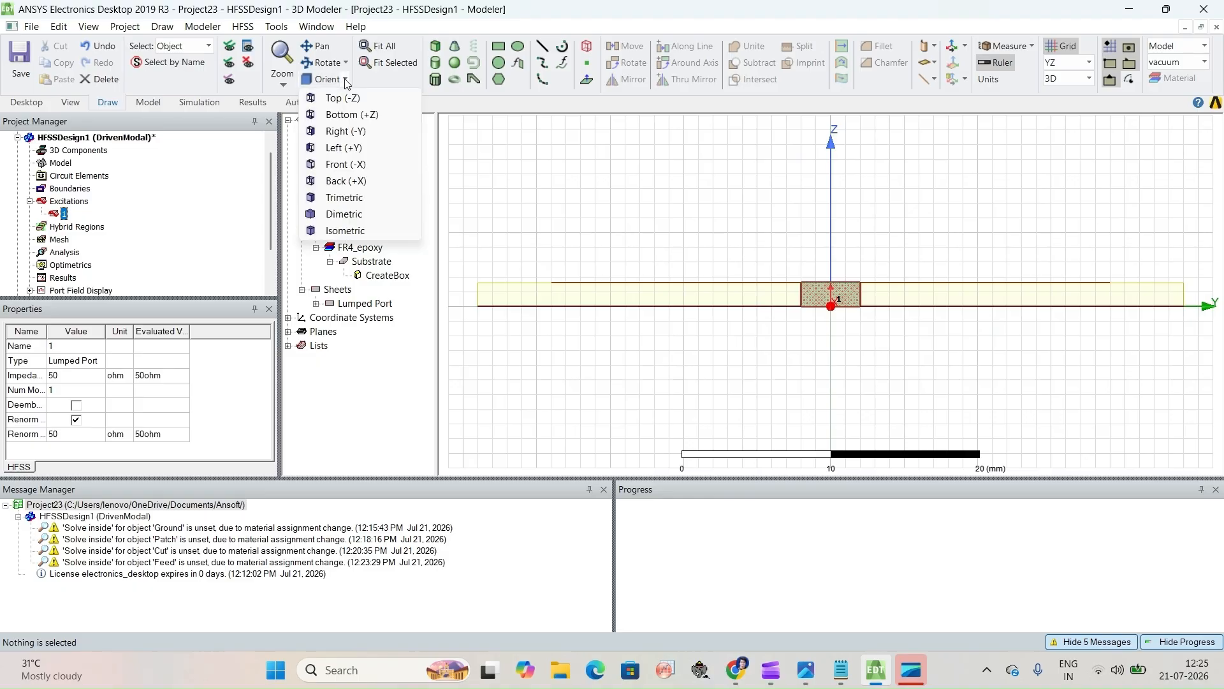
{"action": "left_click", "coordinate": [346, 215]}
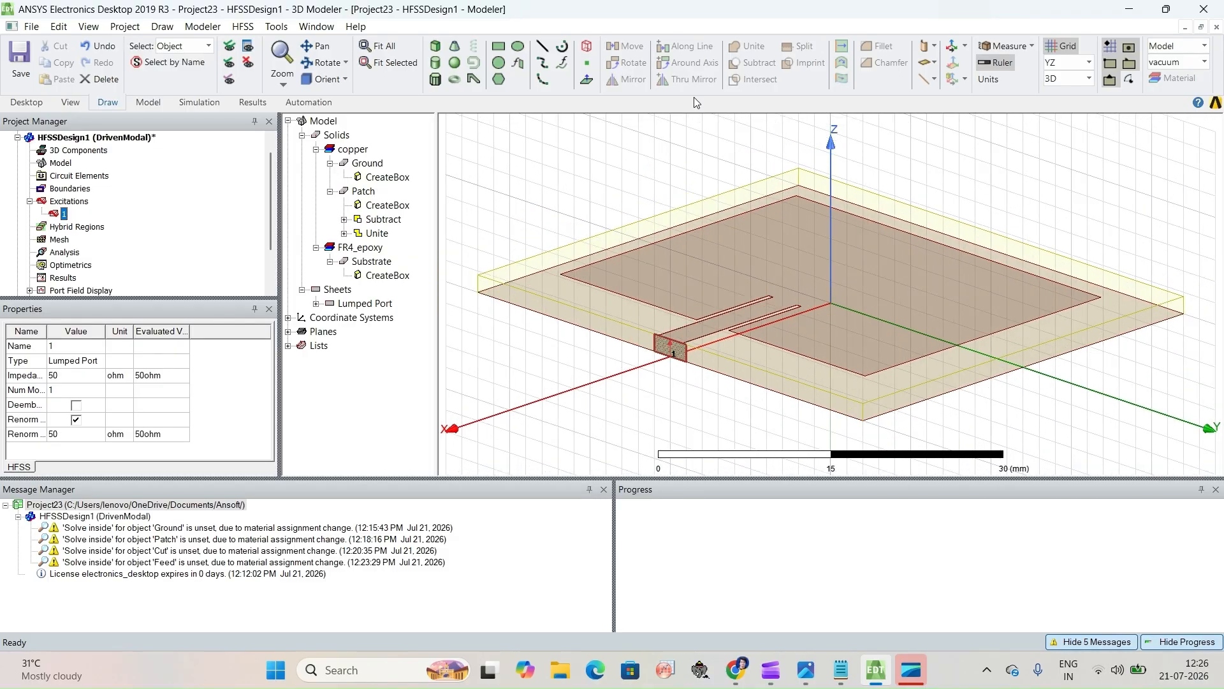
{"action": "left_click", "coordinate": [665, 169]}
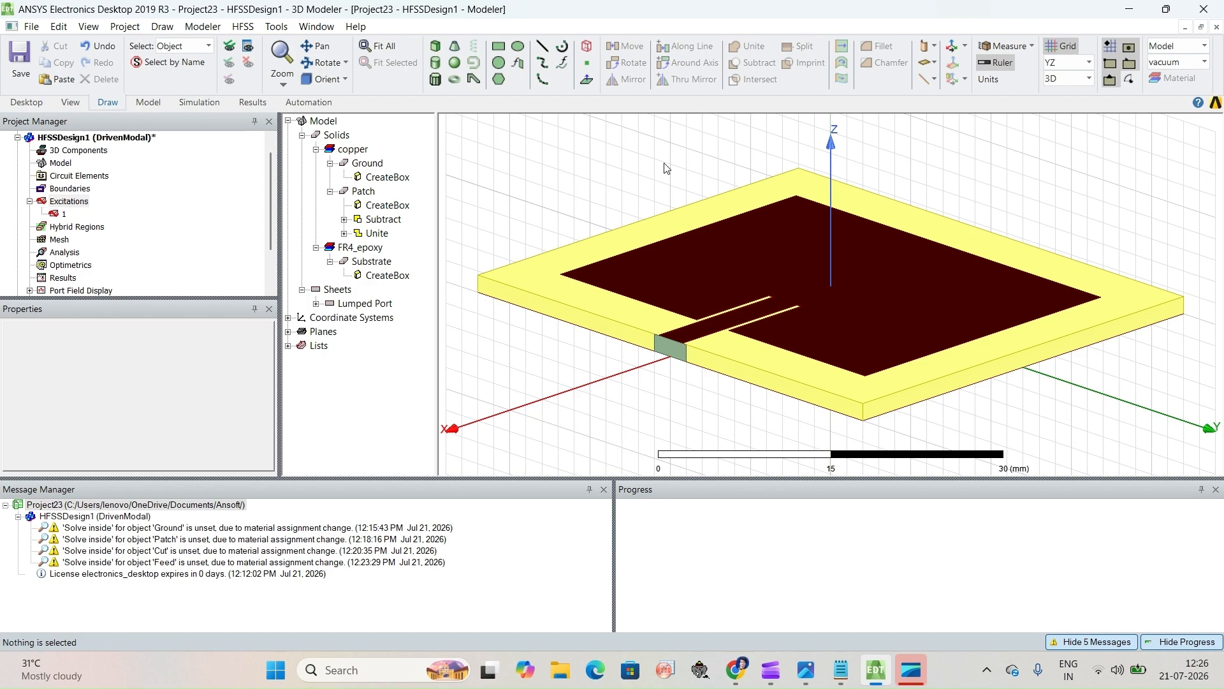
{"action": "left_click", "coordinate": [325, 63]}
{"action": "left_click_drag", "start_coordinate": [733, 245], "coordinate": [820, 254]}
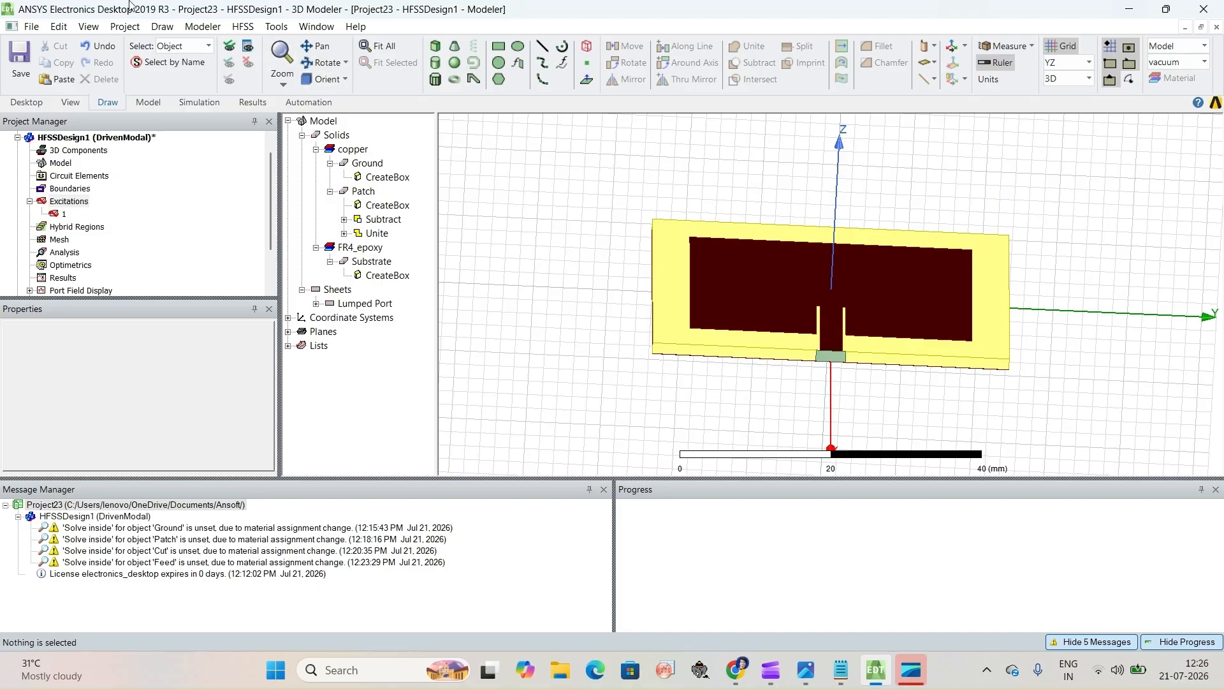
Create an open region around the antenna with a 2.4 GHz operating frequency and a Radiation boundary.
{"action": "left_click", "coordinate": [242, 26]}
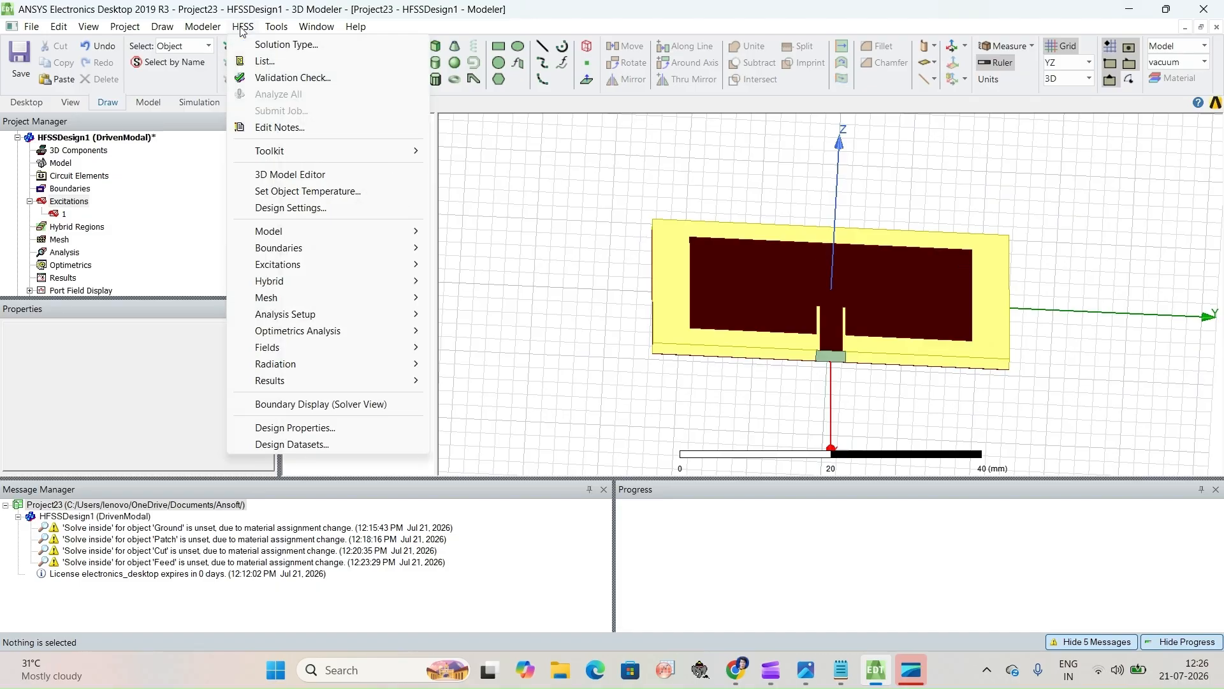
{"action": "mouse_move", "coordinate": [290, 233]}
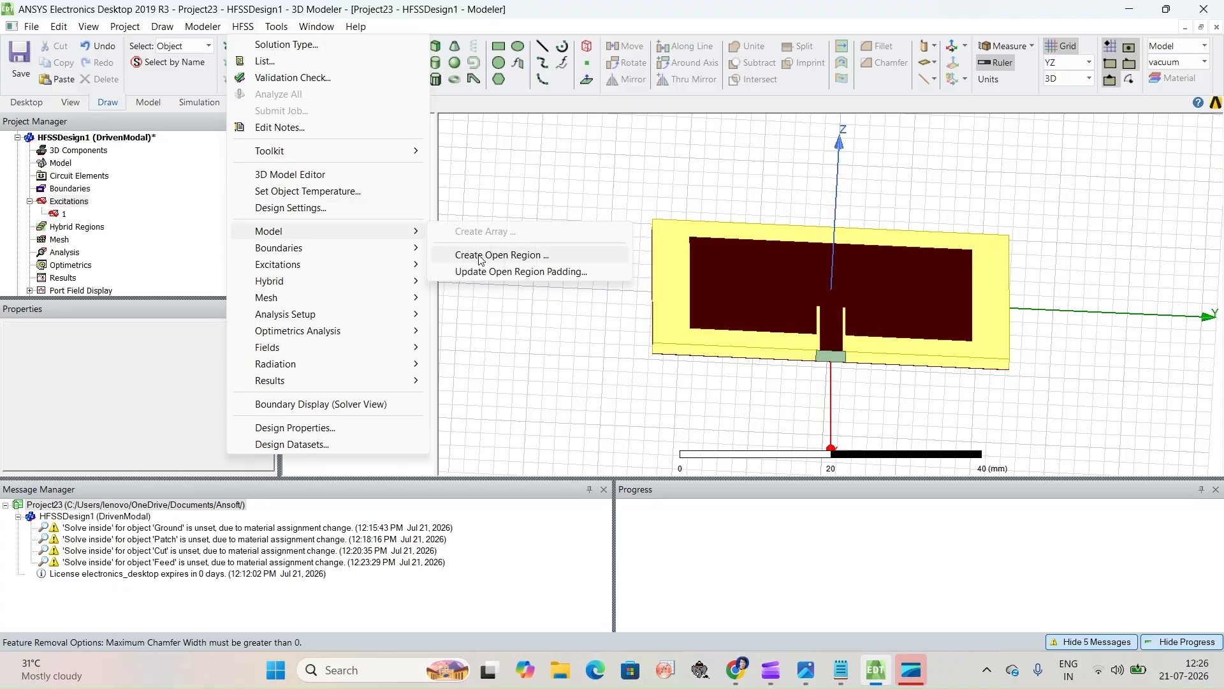
{"action": "key", "text": "Escape"}
{"action": "key", "text": "Escape"}
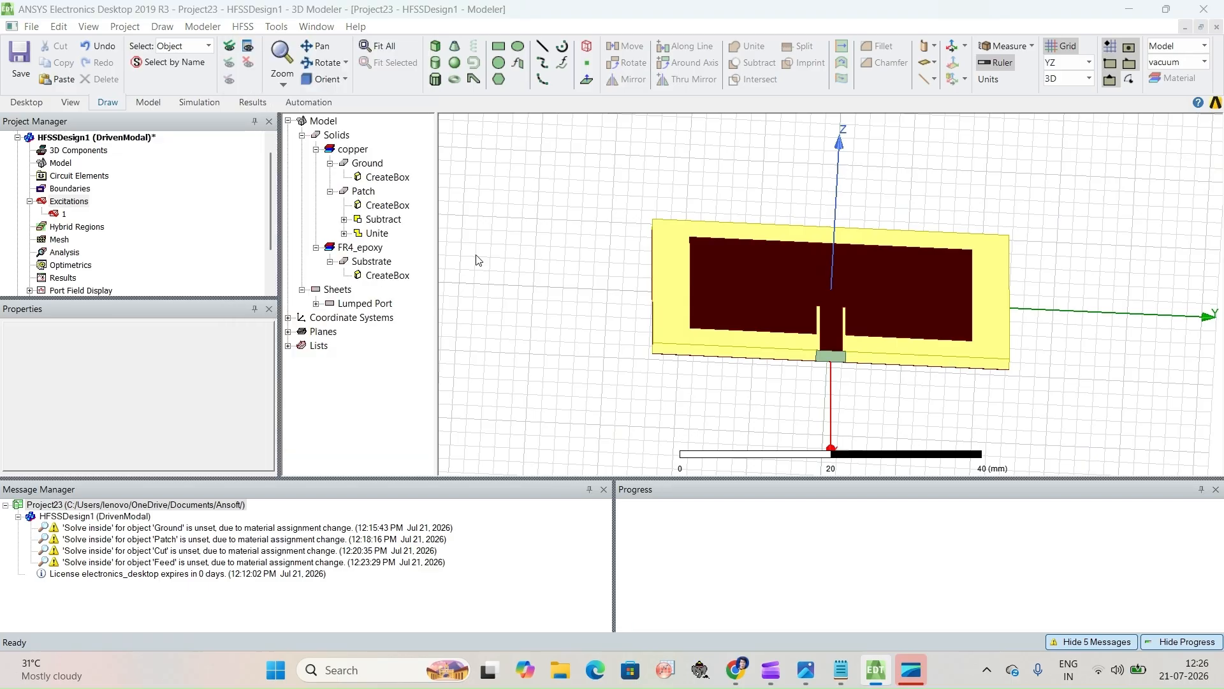
{"action": "double_click", "coordinate": [569, 247]}
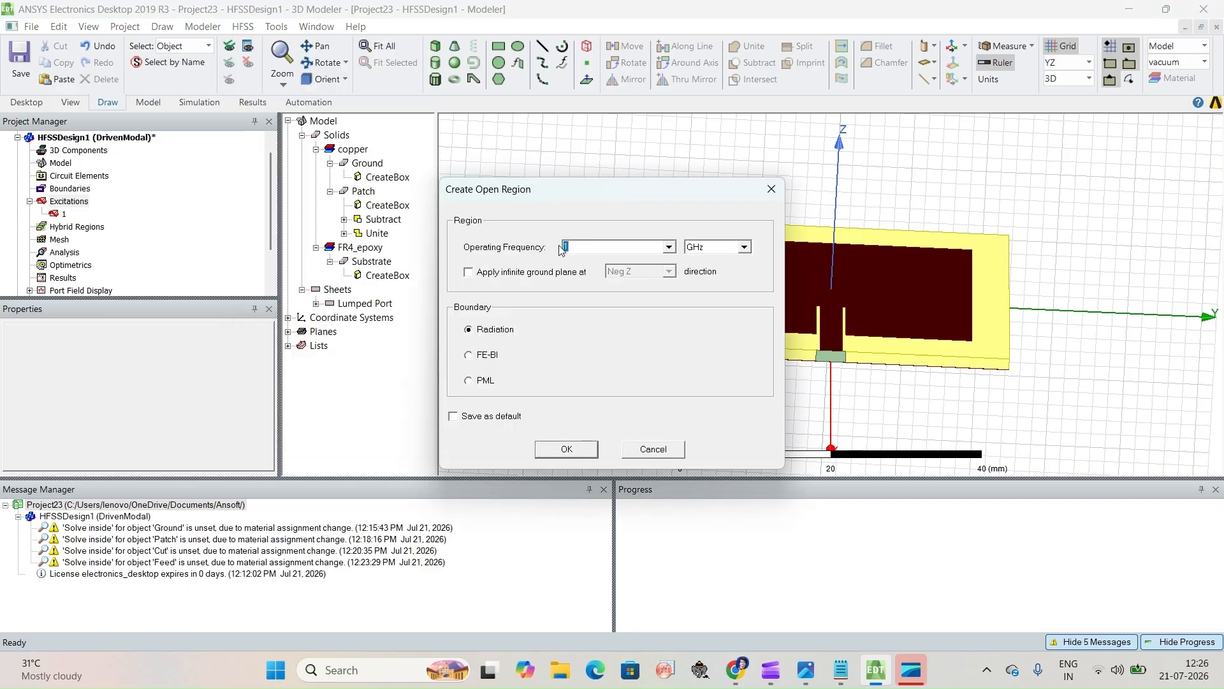
{"action": "type", "text": "2.4"}
{"action": "left_click", "coordinate": [579, 450]}
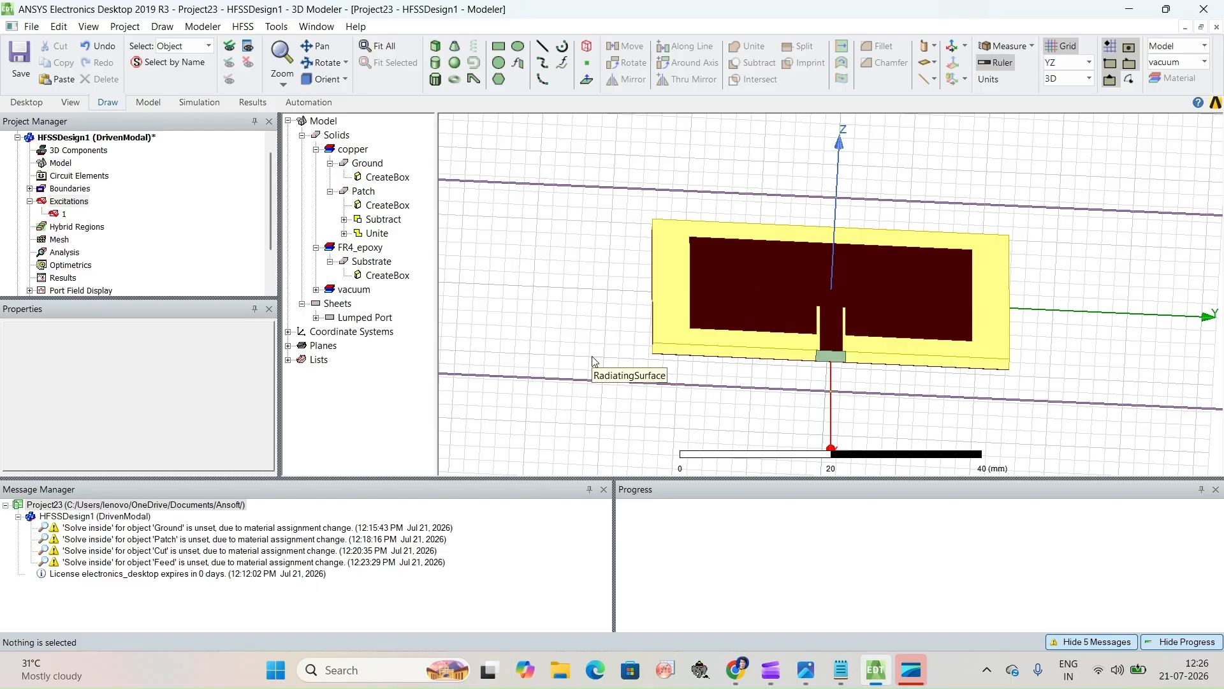
{"action": "key", "text": "ctrl+d"}
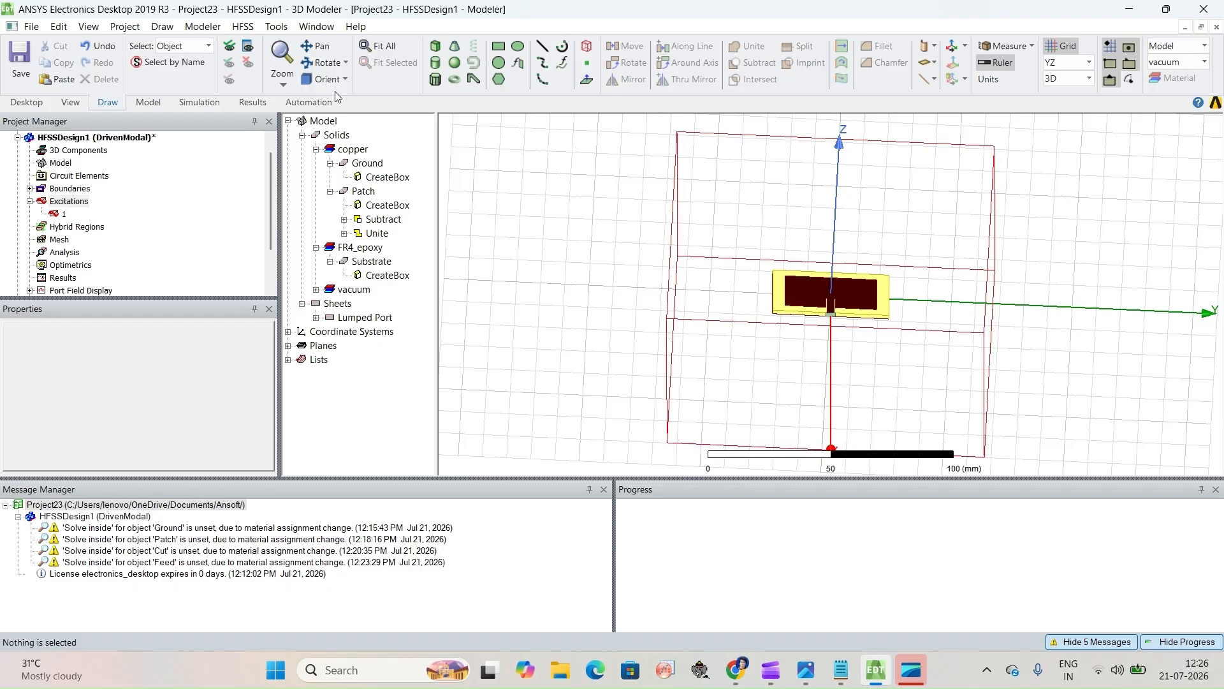
Add an advanced solution setup with a single frequency of 2.4 GHz and a maximum of 15 passes.
{"action": "left_click", "coordinate": [243, 28]}
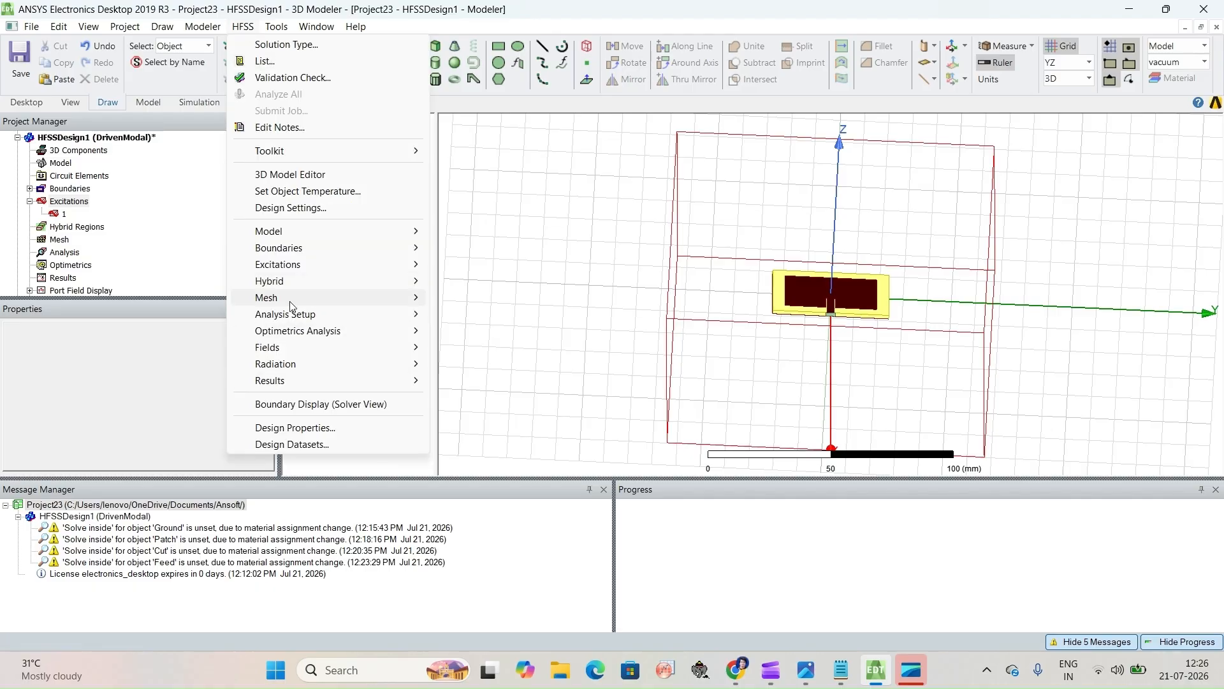
{"action": "mouse_move", "coordinate": [313, 237]}
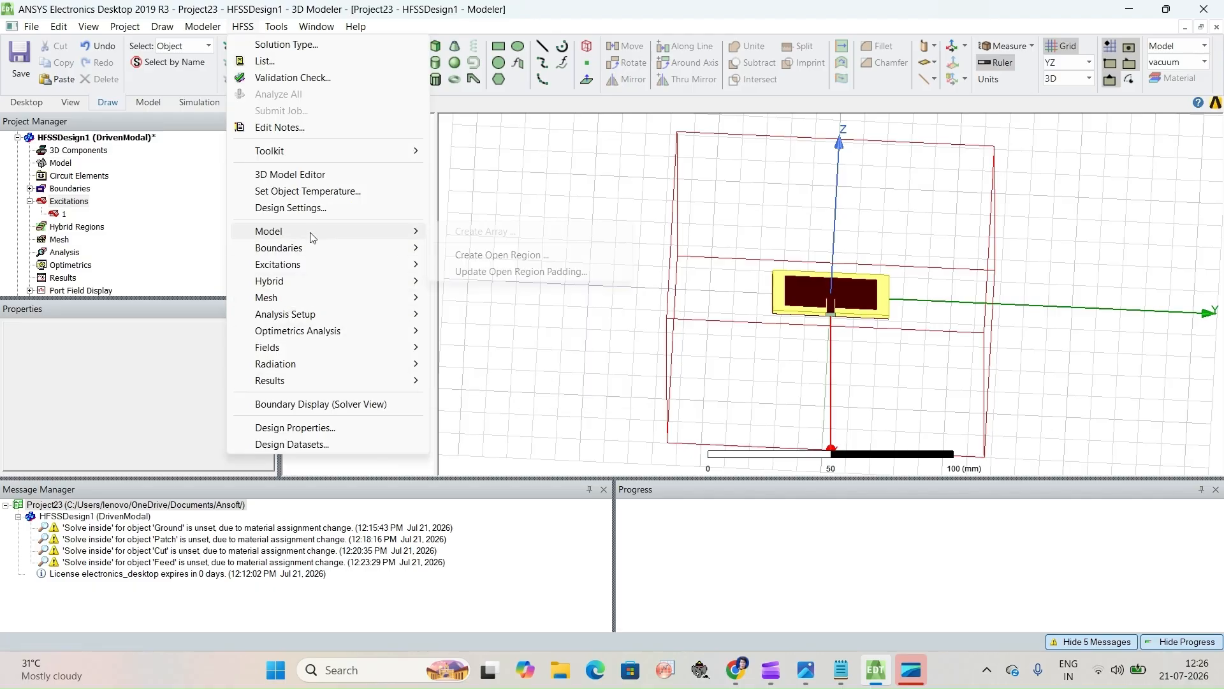
{"action": "mouse_move", "coordinate": [334, 315]}
{"action": "mouse_move", "coordinate": [533, 317]}
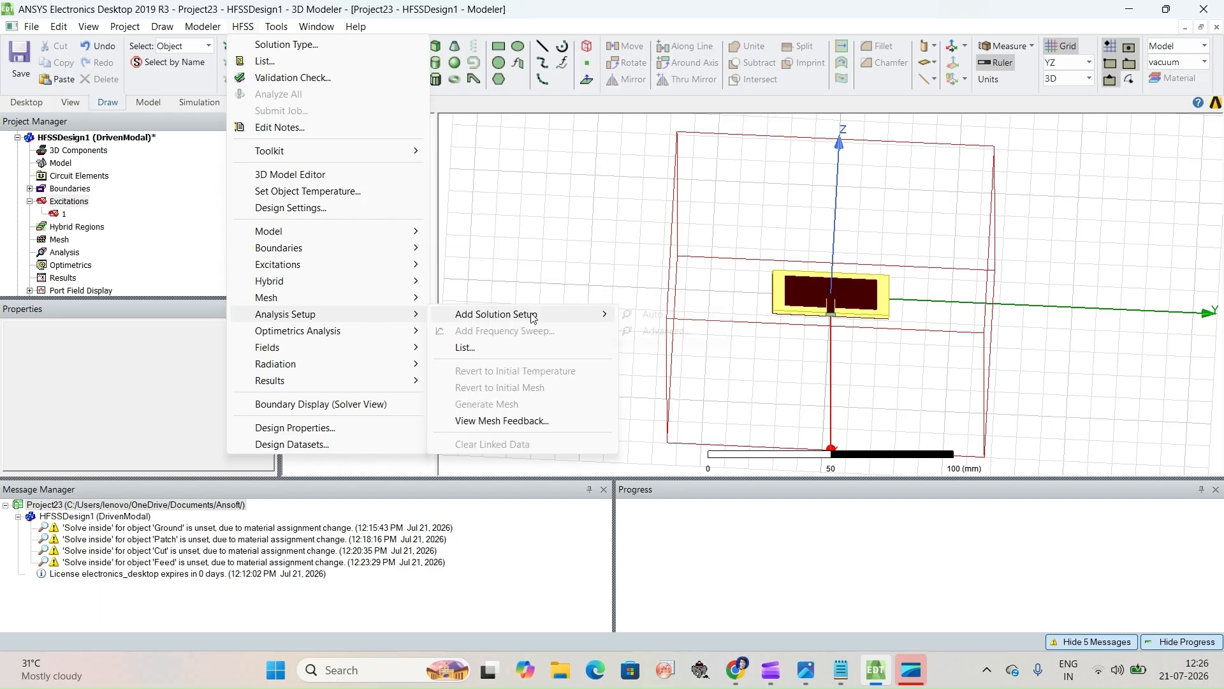
{"action": "left_click", "coordinate": [664, 330]}
{"action": "double_click", "coordinate": [576, 188]}
{"action": "type", "text": "2.4"}
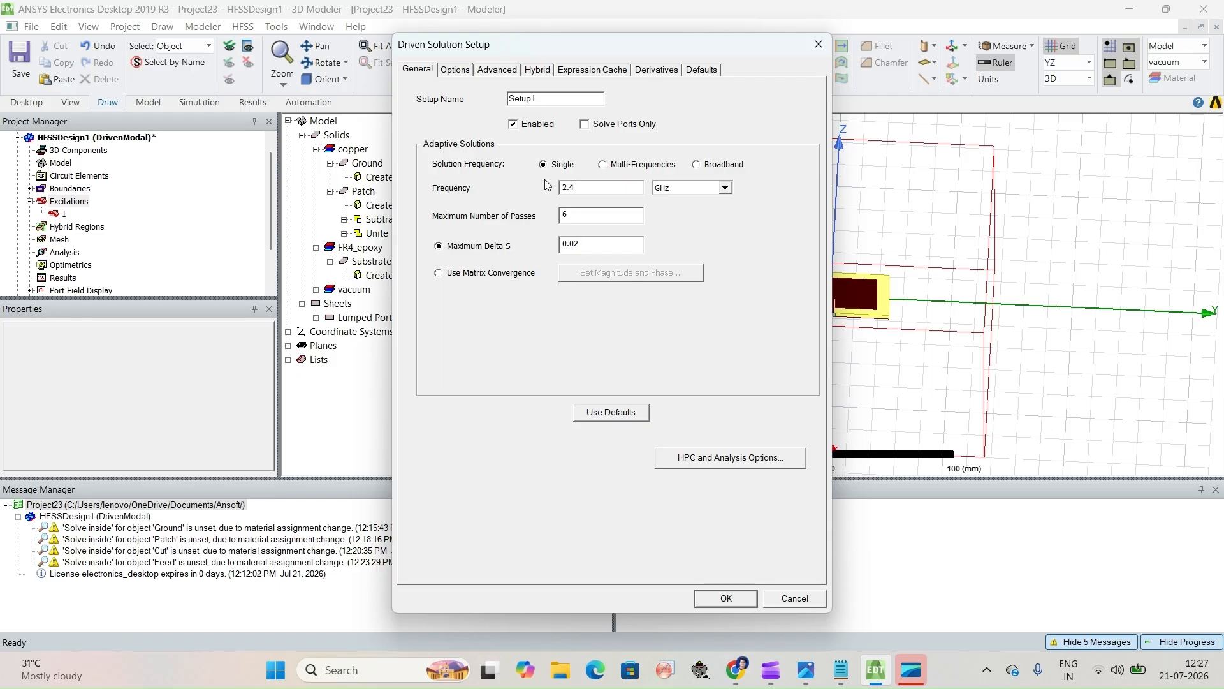
{"action": "double_click", "coordinate": [604, 216]}
{"action": "type", "text": "15"}
{"action": "left_click", "coordinate": [725, 598]}
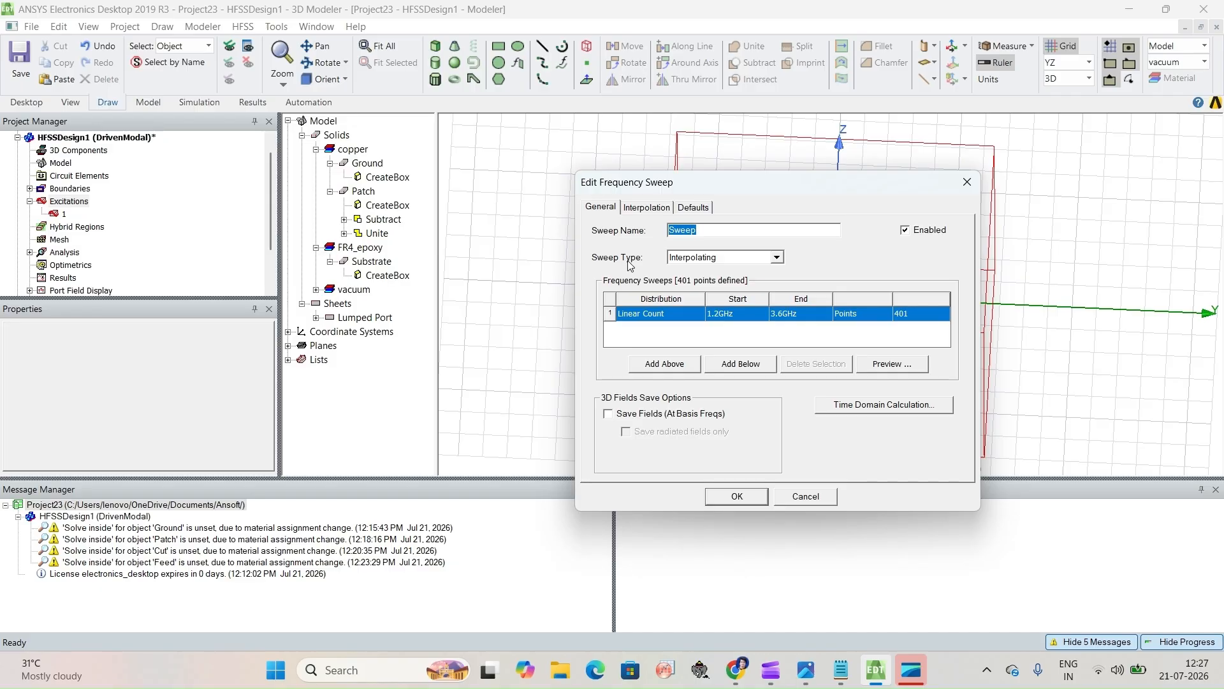
Set the setup's frequency sweep to the Fast type with a start frequency of 1.4 GHz.
{"action": "left_click", "coordinate": [774, 262]}
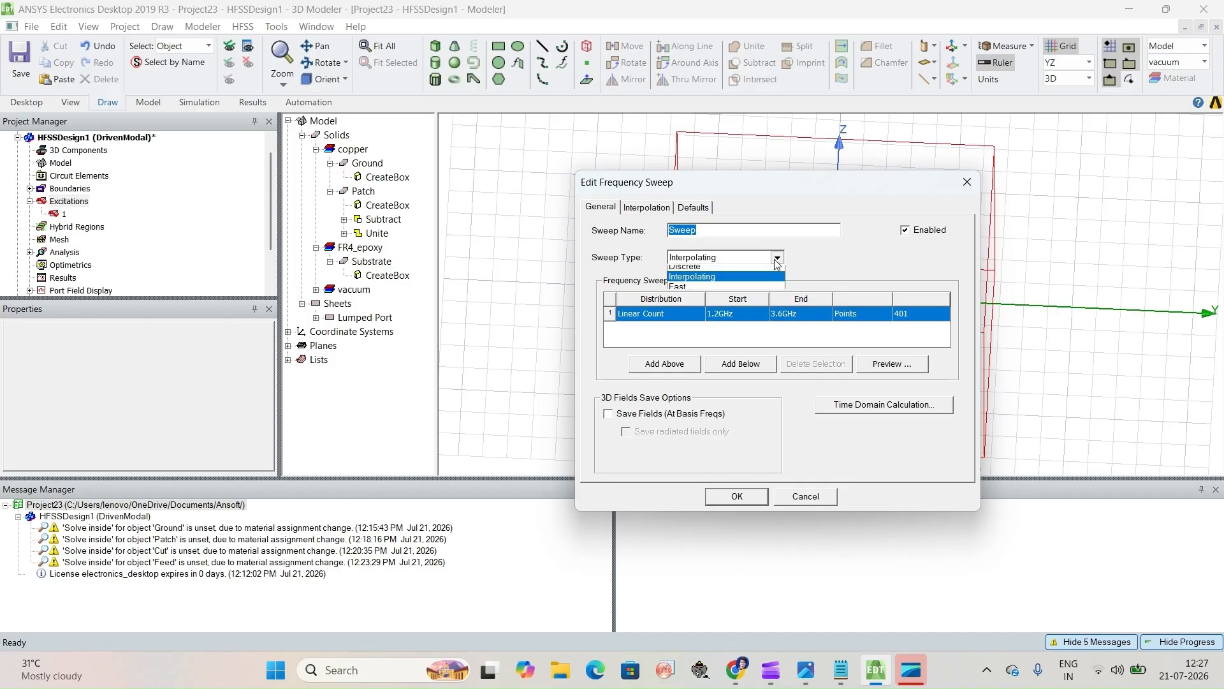
{"action": "left_click", "coordinate": [704, 292]}
{"action": "left_click", "coordinate": [718, 314]}
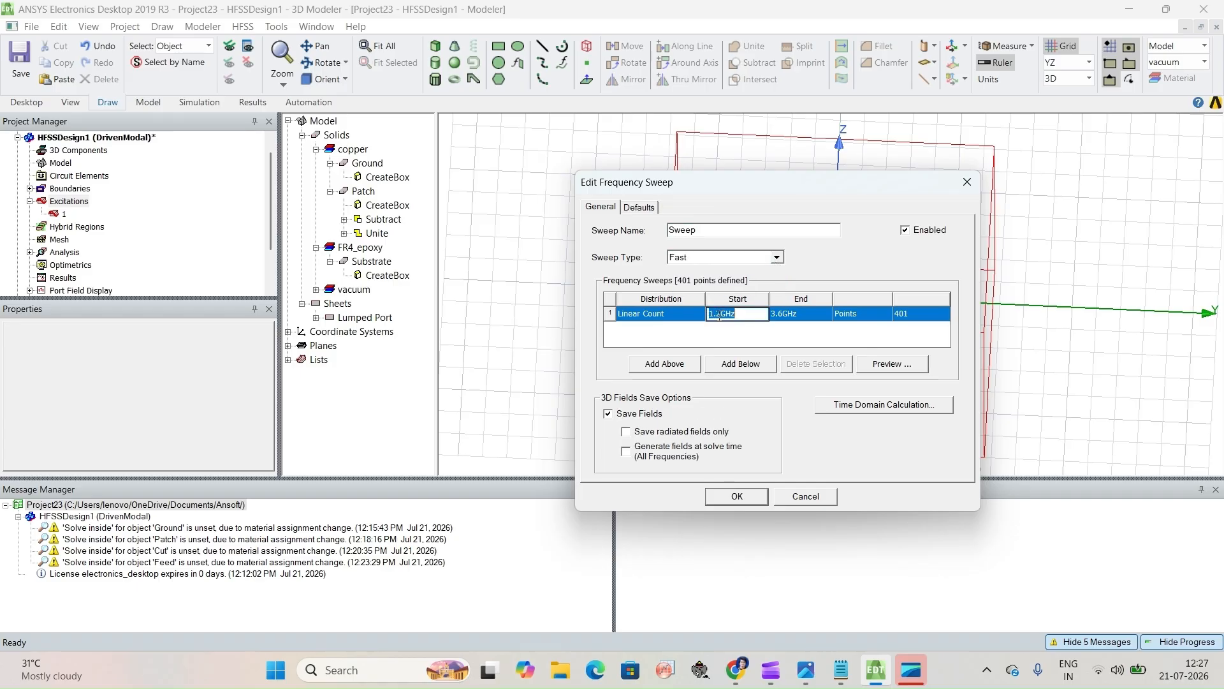
{"action": "left_click_drag", "start_coordinate": [721, 314], "coordinate": [712, 315]}
{"action": "type", "text": "1.4"}
{"action": "left_click", "coordinate": [787, 313]}
{"action": "left_click", "coordinate": [786, 313]}
{"action": "left_click", "coordinate": [814, 336]}
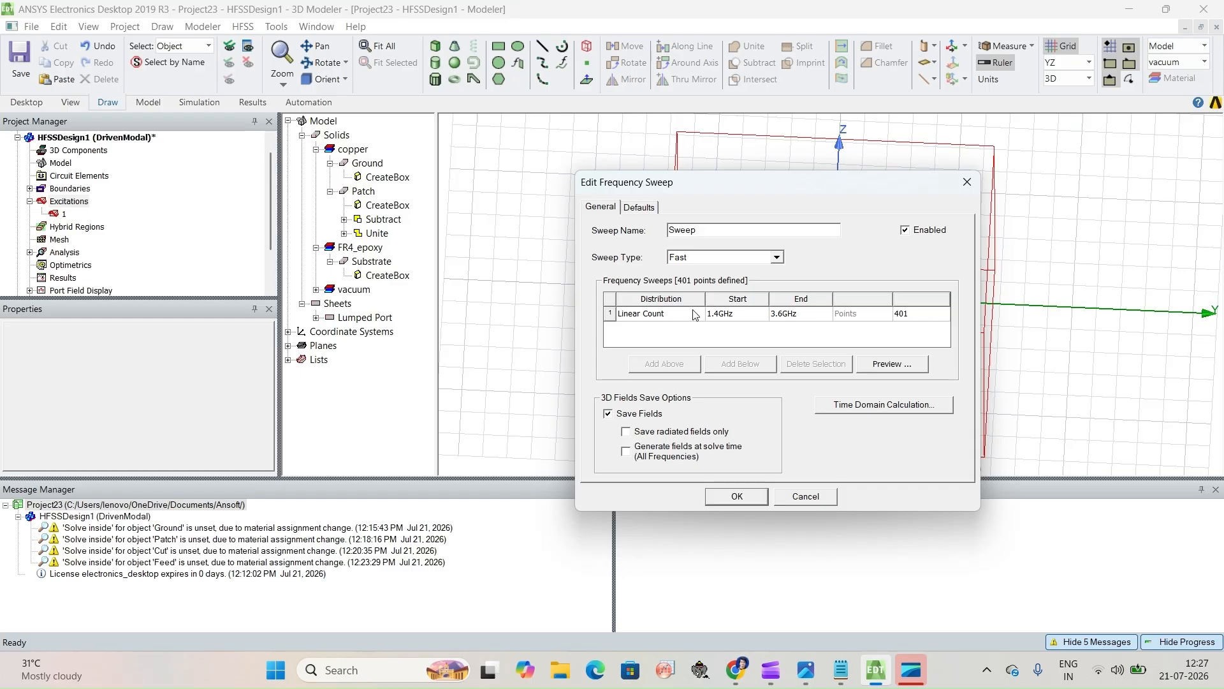
{"action": "left_click", "coordinate": [737, 497]}
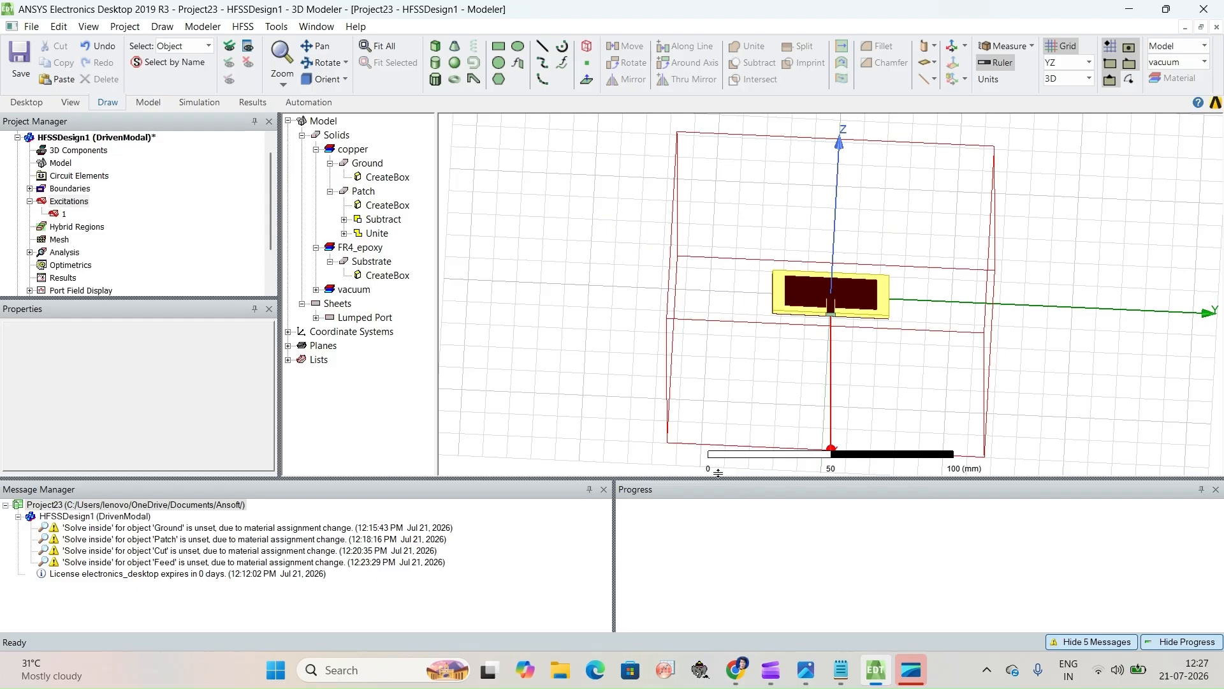
Run the validation check on the HFSS design and dismiss its report.
{"action": "left_click", "coordinate": [244, 28]}
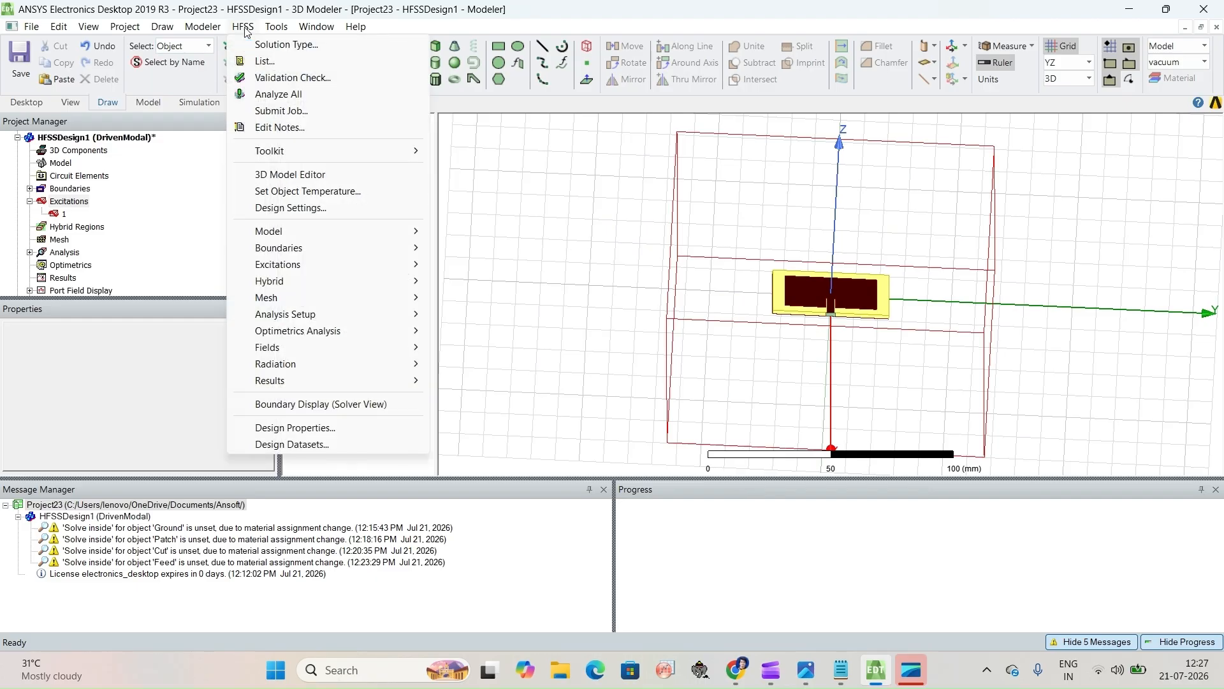
{"action": "left_click", "coordinate": [271, 77]}
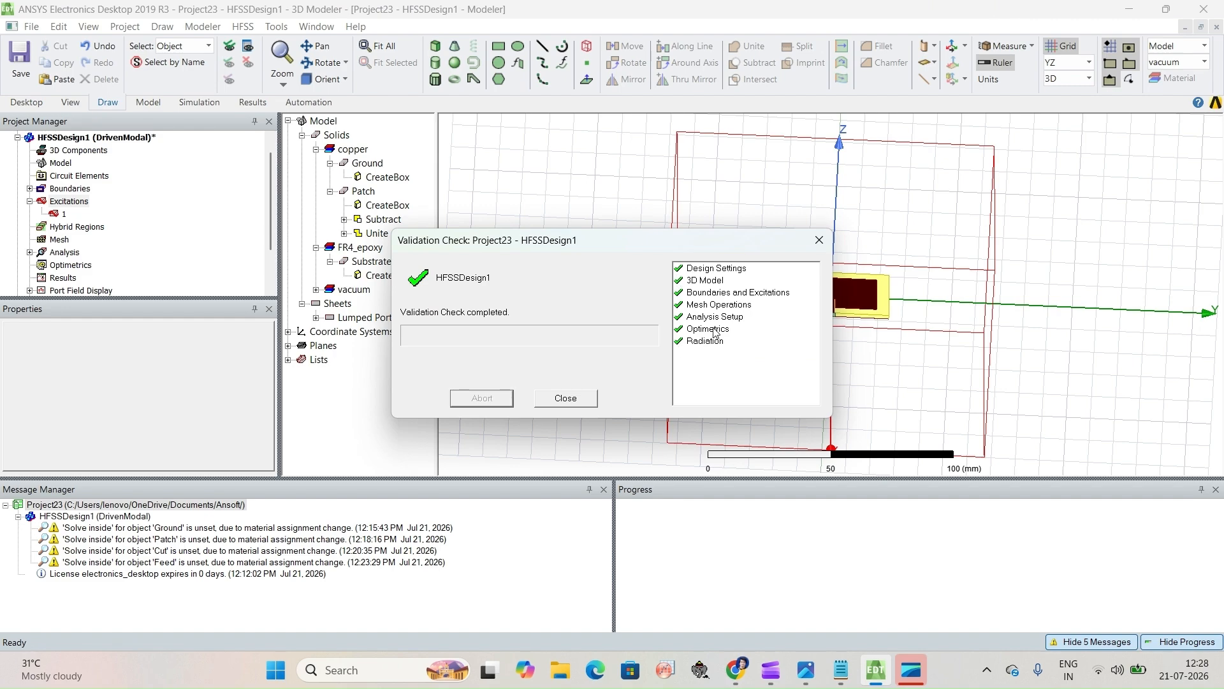
{"action": "left_click", "coordinate": [571, 399]}
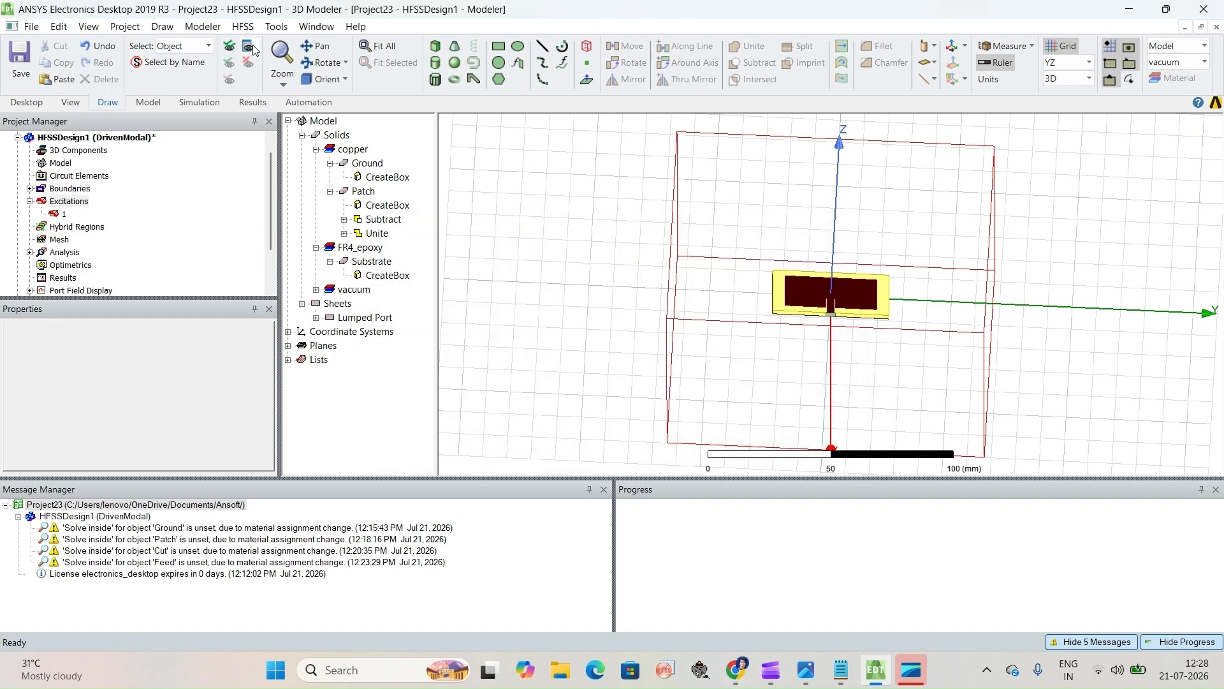
Run Analyze All on the HFSS design, saving the project as RibhuMPA1, and close the Message Manager.
{"action": "left_click", "coordinate": [242, 27]}
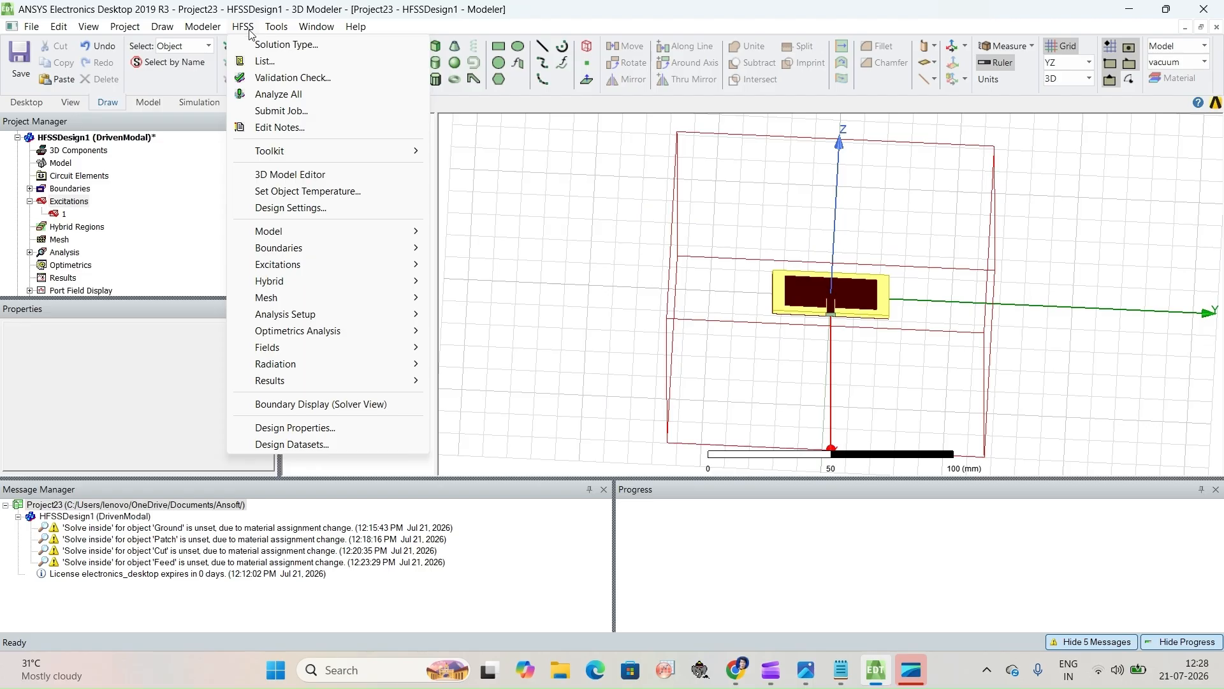
{"action": "left_click", "coordinate": [274, 96]}
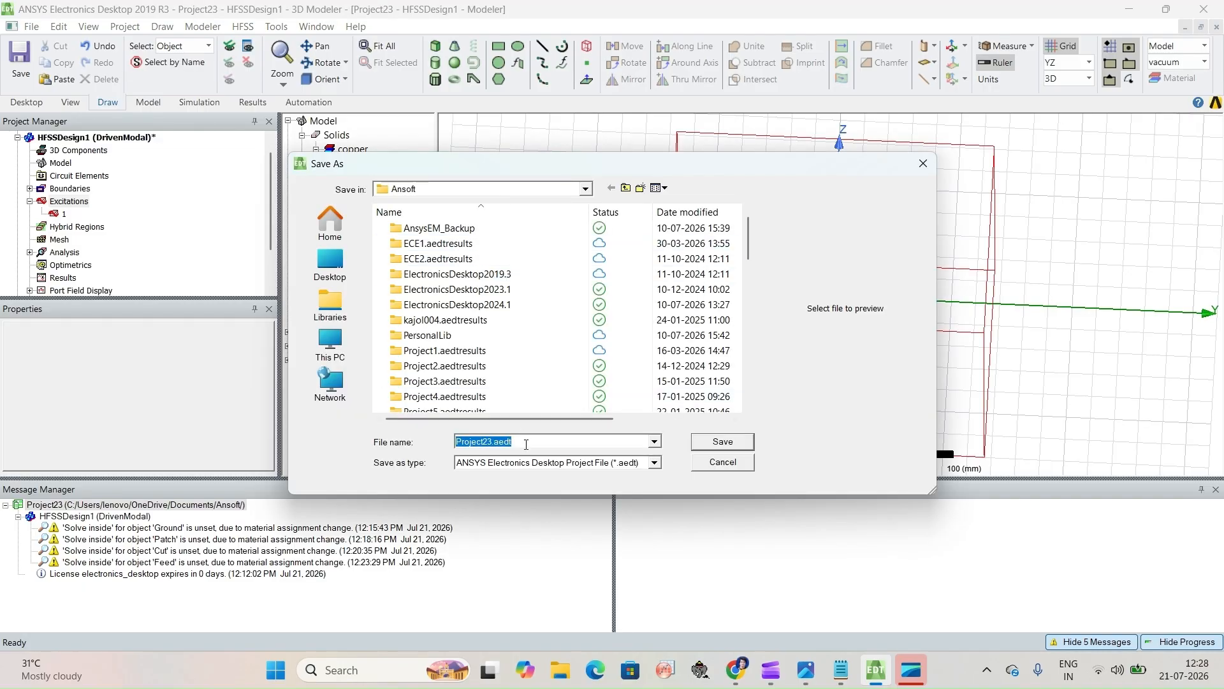
{"action": "type", "text": "Ribhu"}
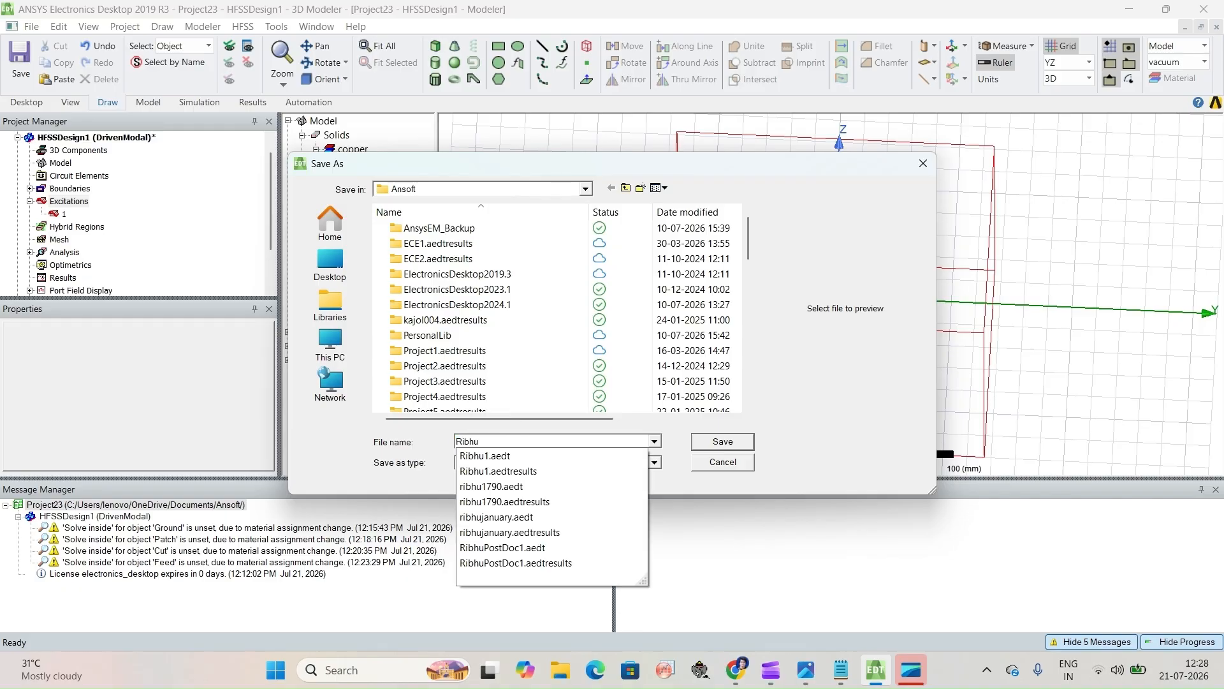
{"action": "type", "text": "M"}
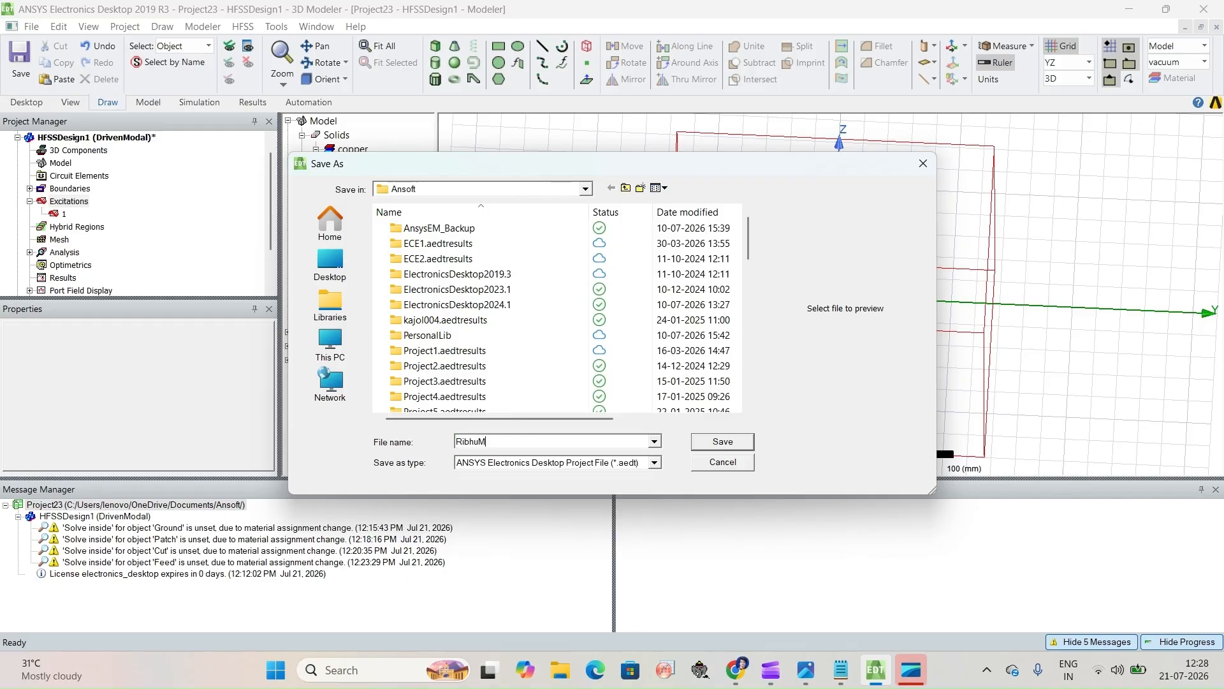
{"action": "type", "text": "PA1"}
{"action": "left_click", "coordinate": [722, 443]}
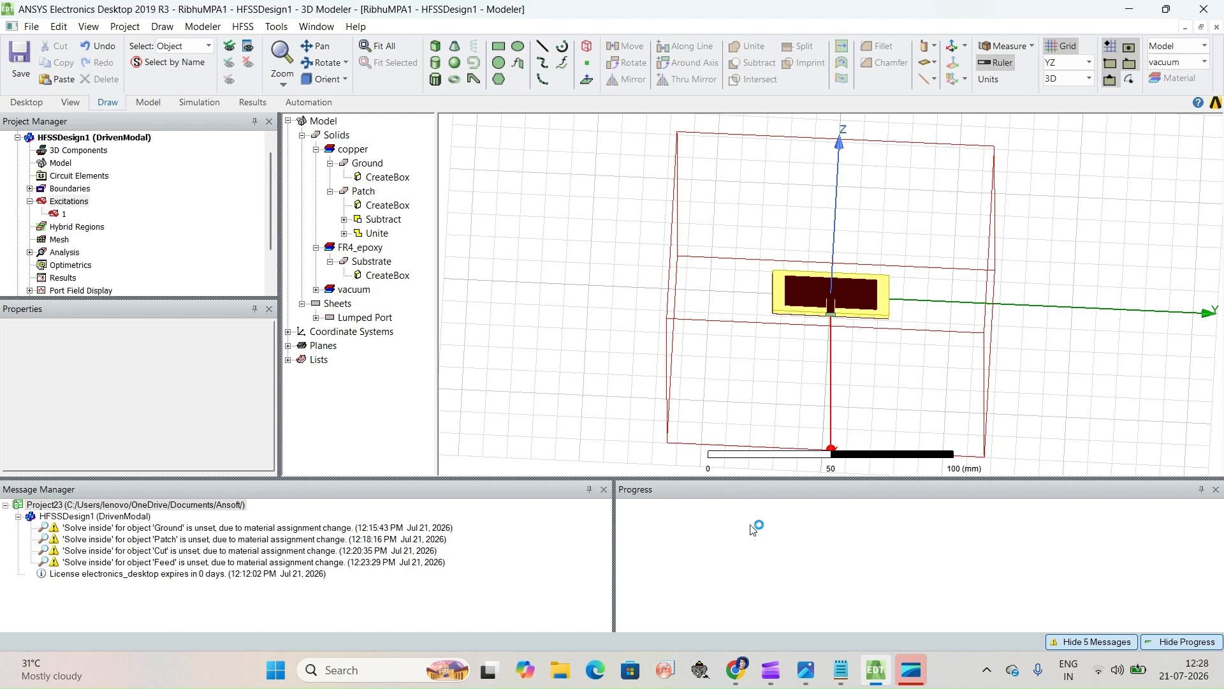
{"action": "left_click", "coordinate": [604, 489]}
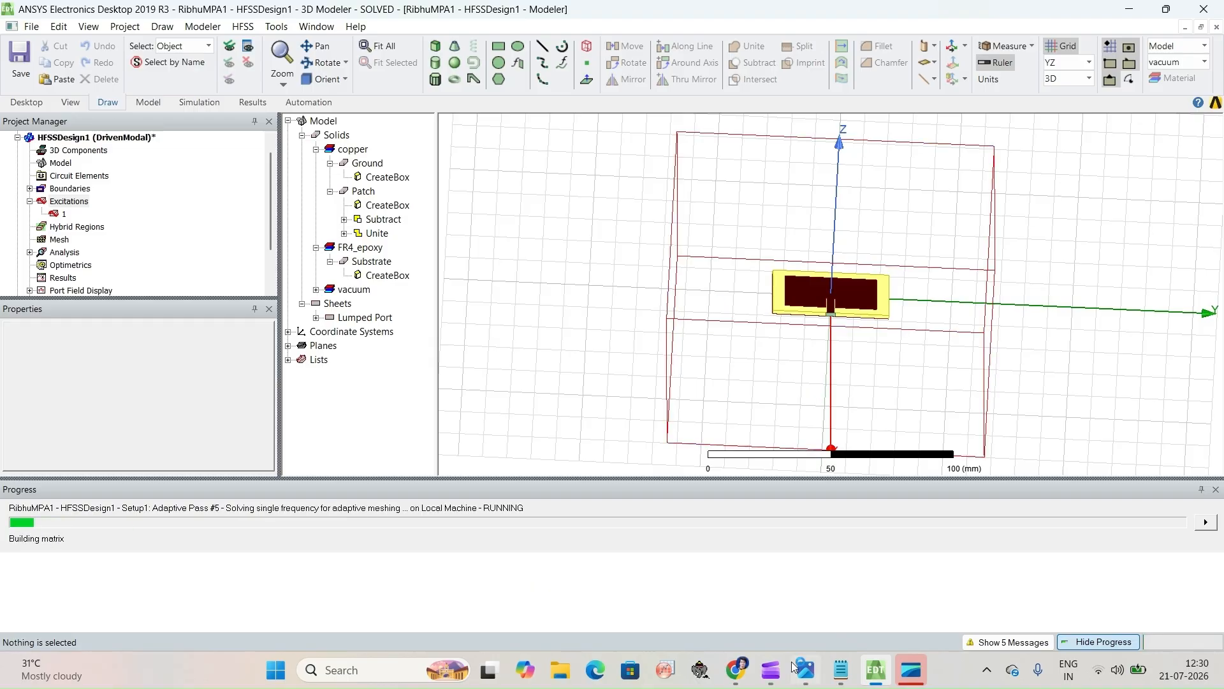
Switch to Notepad and add the note "Right click : Edit ---boolean---substract" below the cut's coordinates and dimensions.
{"action": "left_click", "coordinate": [839, 668]}
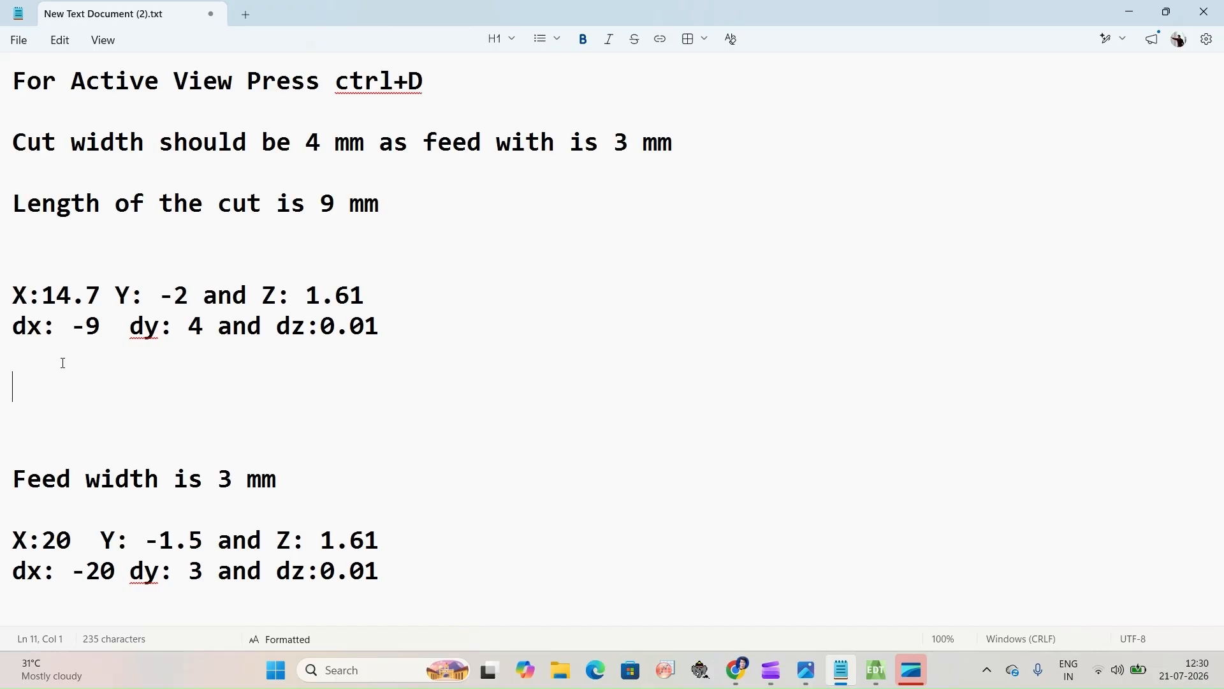
{"action": "type", "text": "Right cl"}
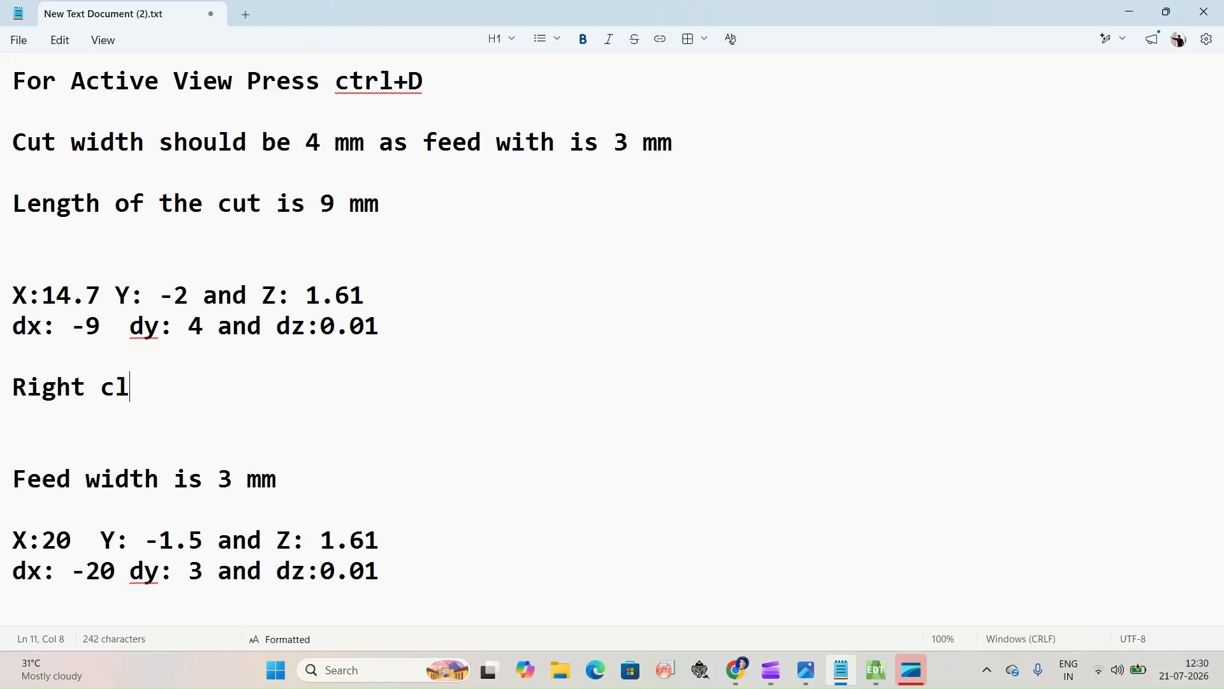
{"action": "type", "text": "ick : Edit "}
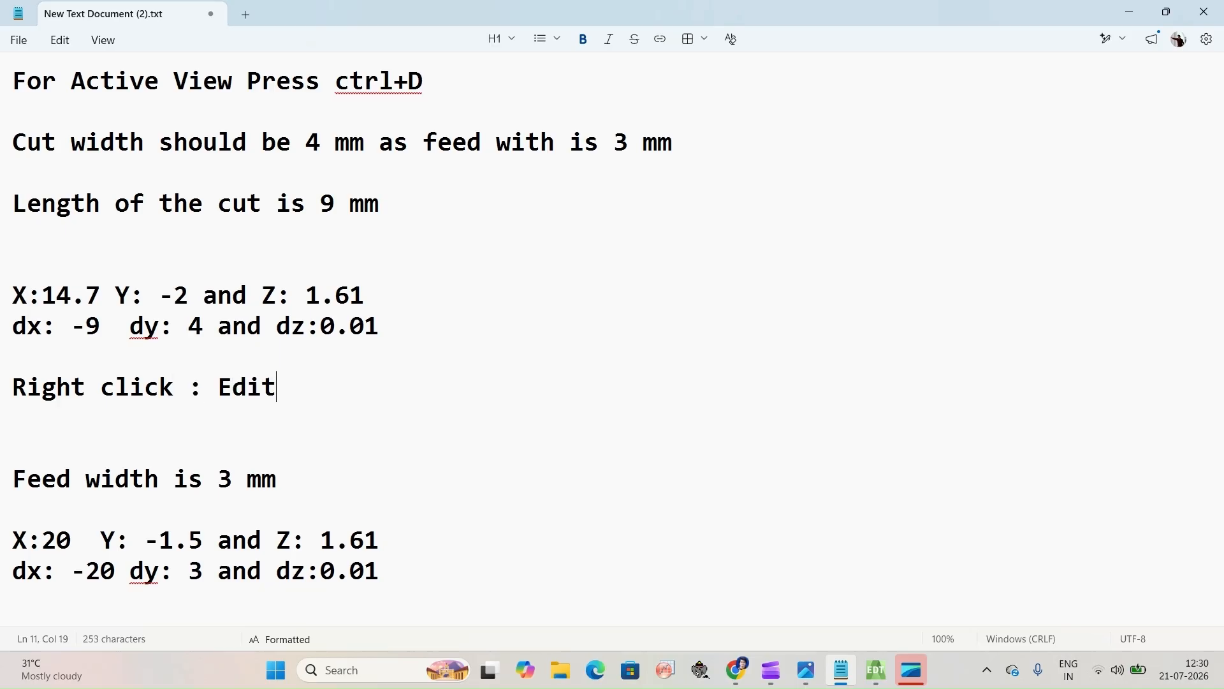
{"action": "type", "text": "---boolean-"}
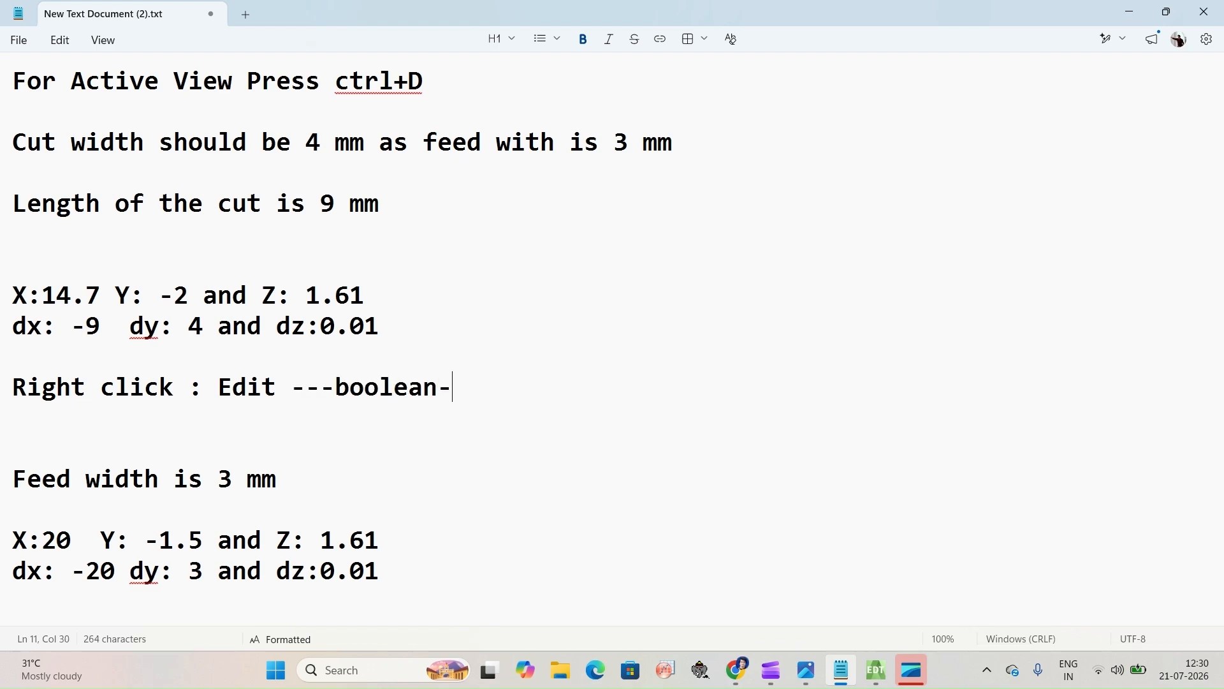
{"action": "type", "text": "--substract"}
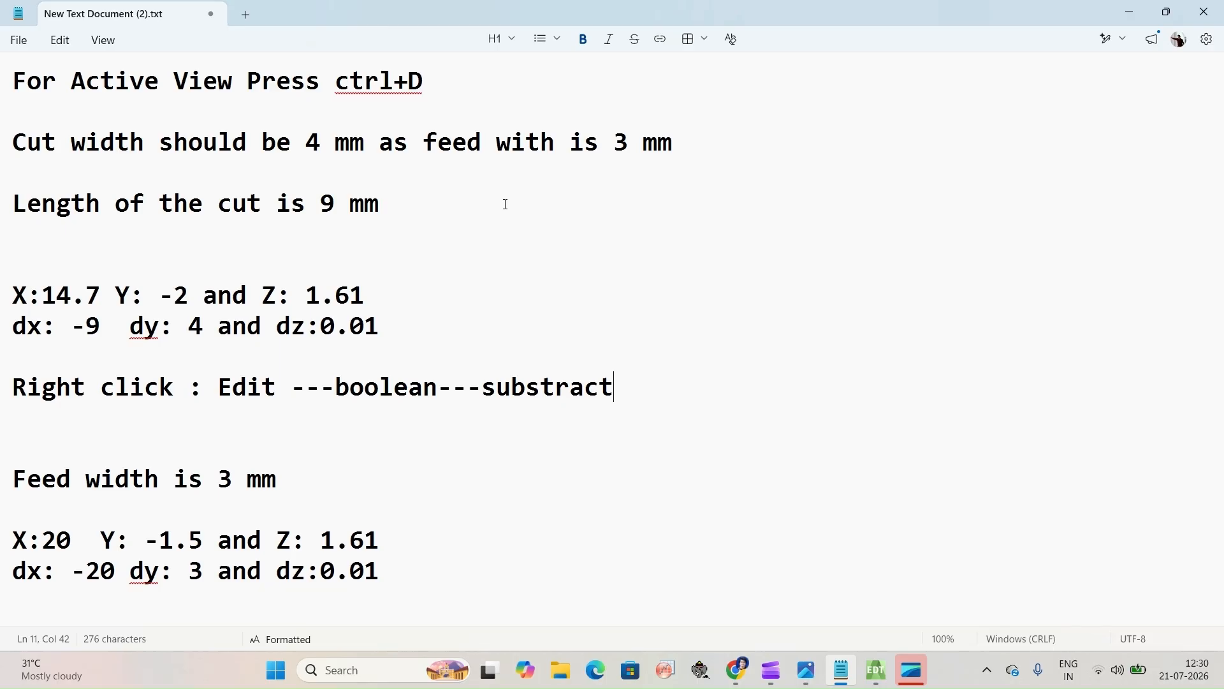
Copy the boolean instruction below the feed's dimensions and change the copy's operation to "unite".
{"action": "left_click_drag", "start_coordinate": [613, 390], "coordinate": [3, 396]}
{"action": "key", "text": "ctrl+c"}
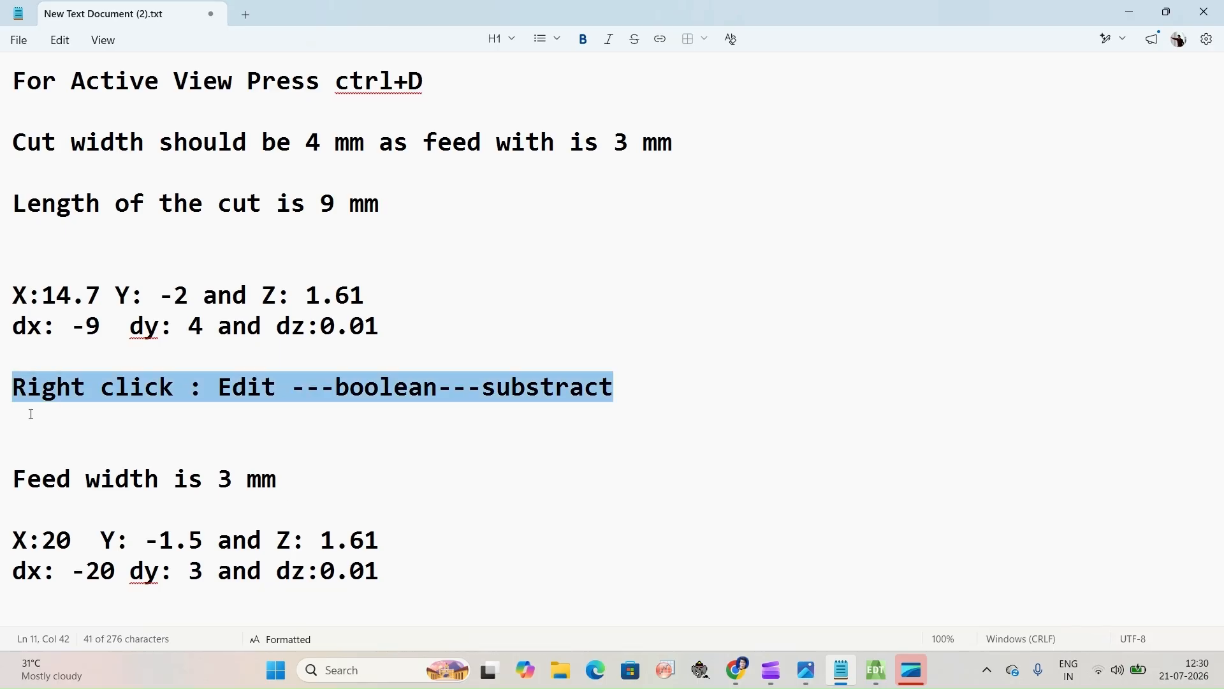
{"action": "left_click", "coordinate": [313, 486]}
{"action": "key", "text": "Return"}
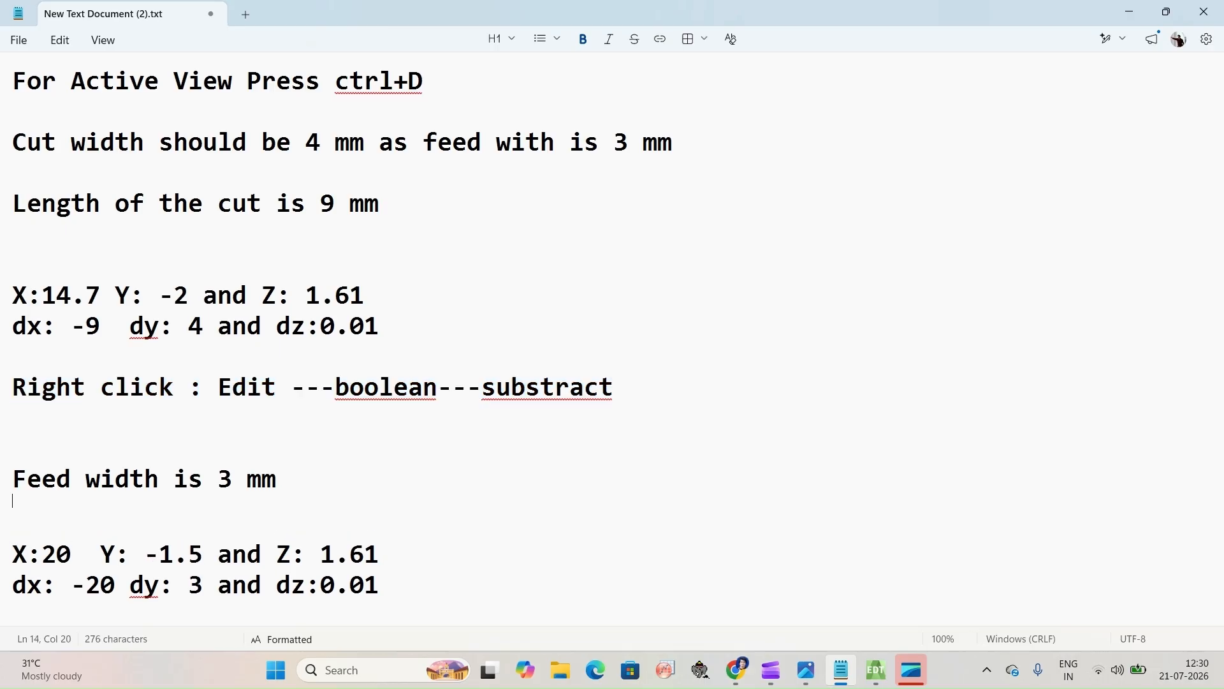
{"action": "key", "text": "Return"}
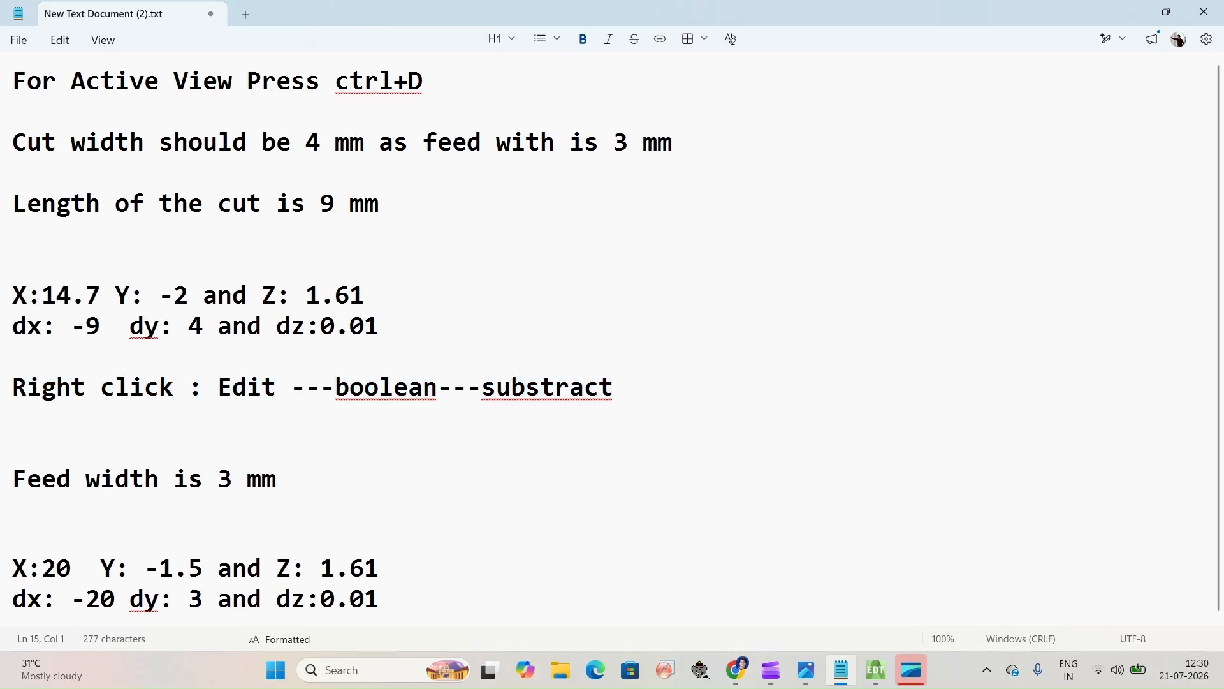
{"action": "scroll", "coordinate": [320, 480], "scroll_direction": "down", "scroll_amount": 1}
{"action": "left_click", "coordinate": [404, 582]}
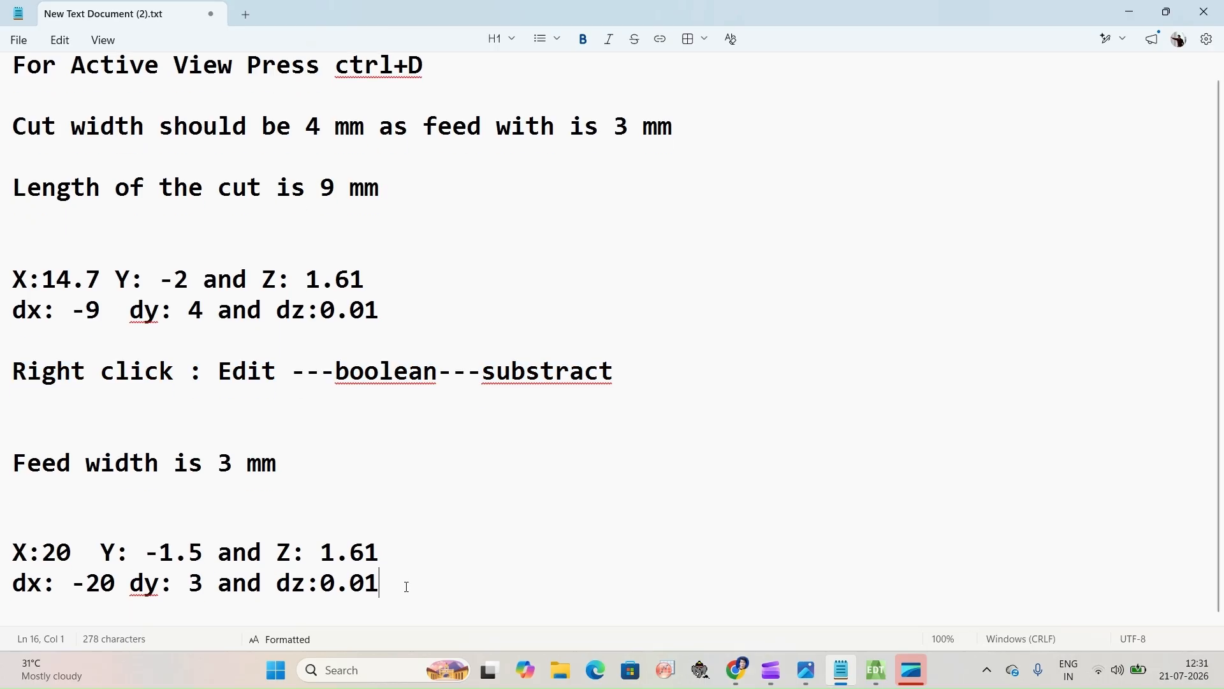
{"action": "key", "text": "Return"}
{"action": "key", "text": "Return"}
{"action": "key", "text": "ctrl+v"}
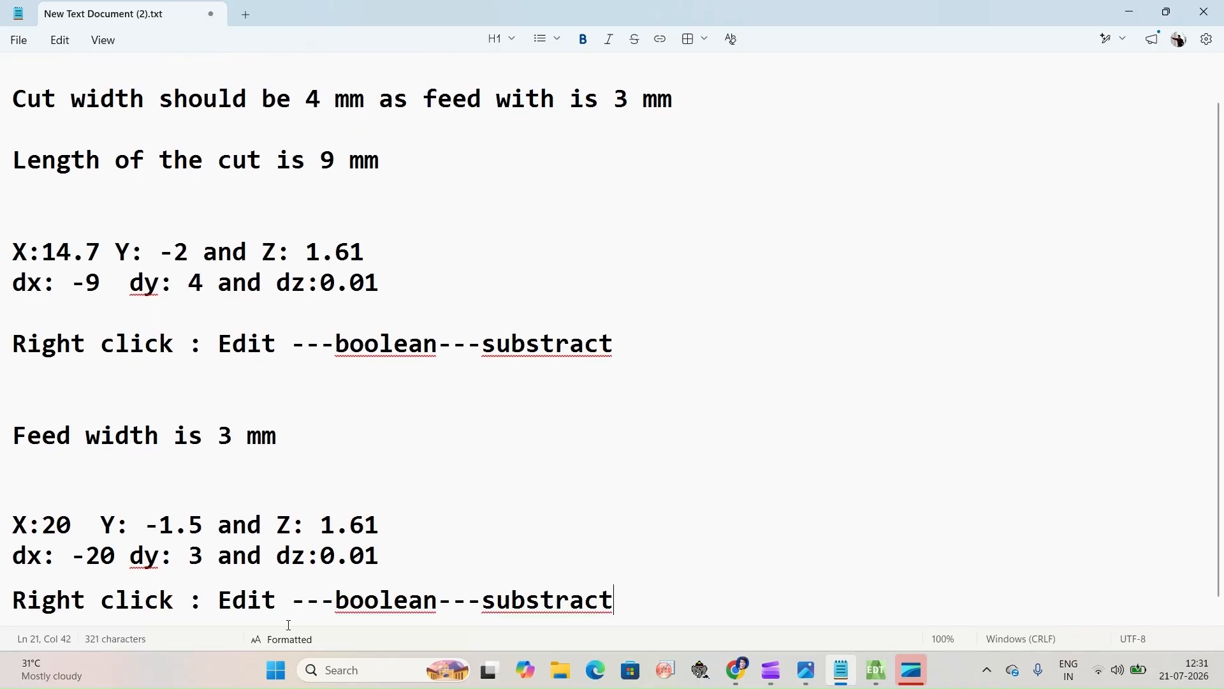
{"action": "left_click_drag", "start_coordinate": [625, 600], "coordinate": [481, 601]}
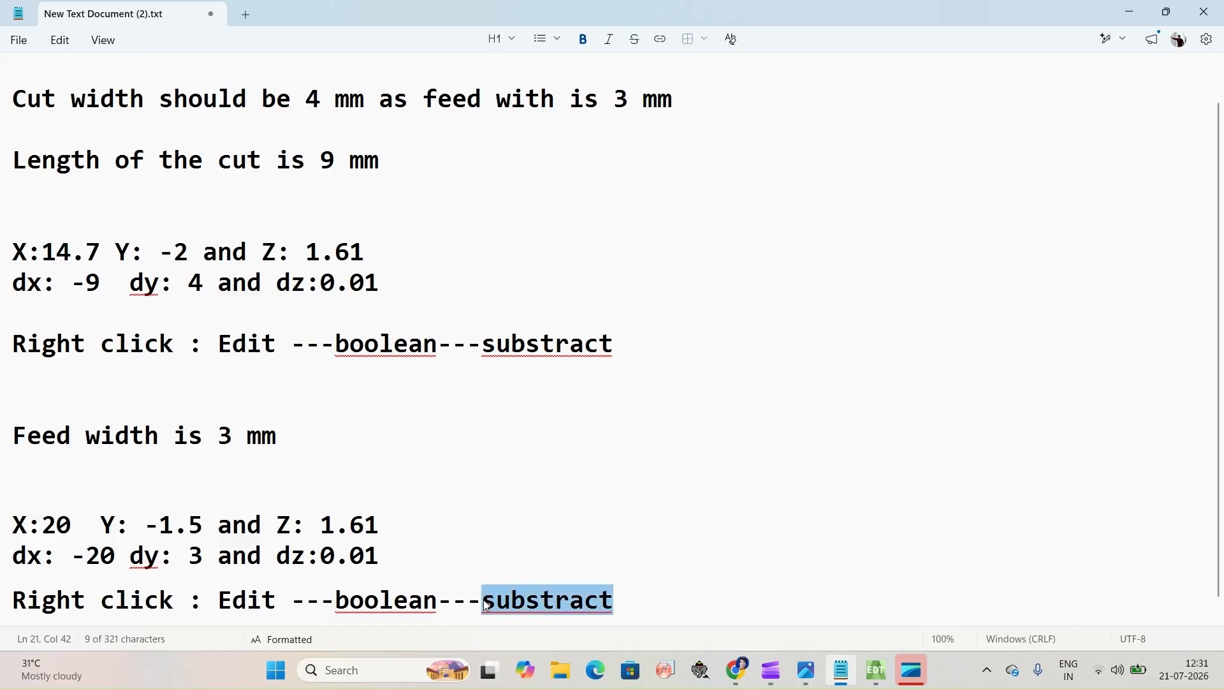
{"action": "type", "text": "unite"}
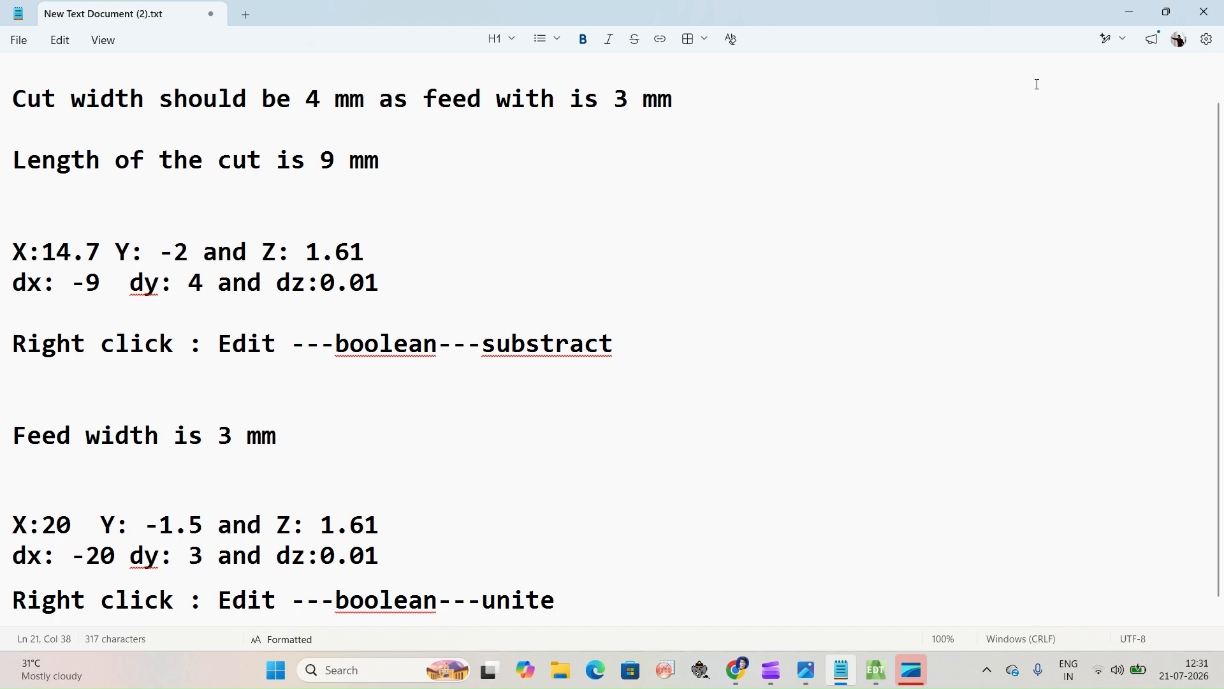
Switch back to ANSYS Electronics Desktop to monitor the analysis until it finishes, and consult the MPA_2.4GHz.png reference image.
{"action": "left_click", "coordinate": [876, 670]}
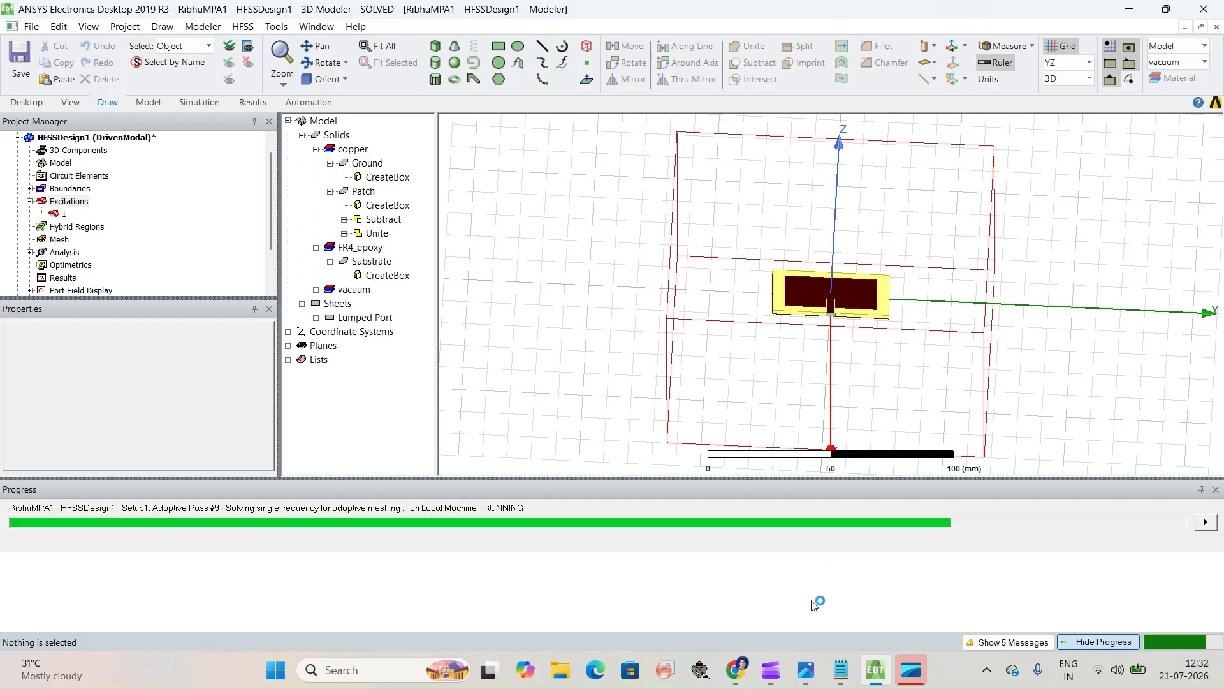
{"action": "mouse_move", "coordinate": [807, 681]}
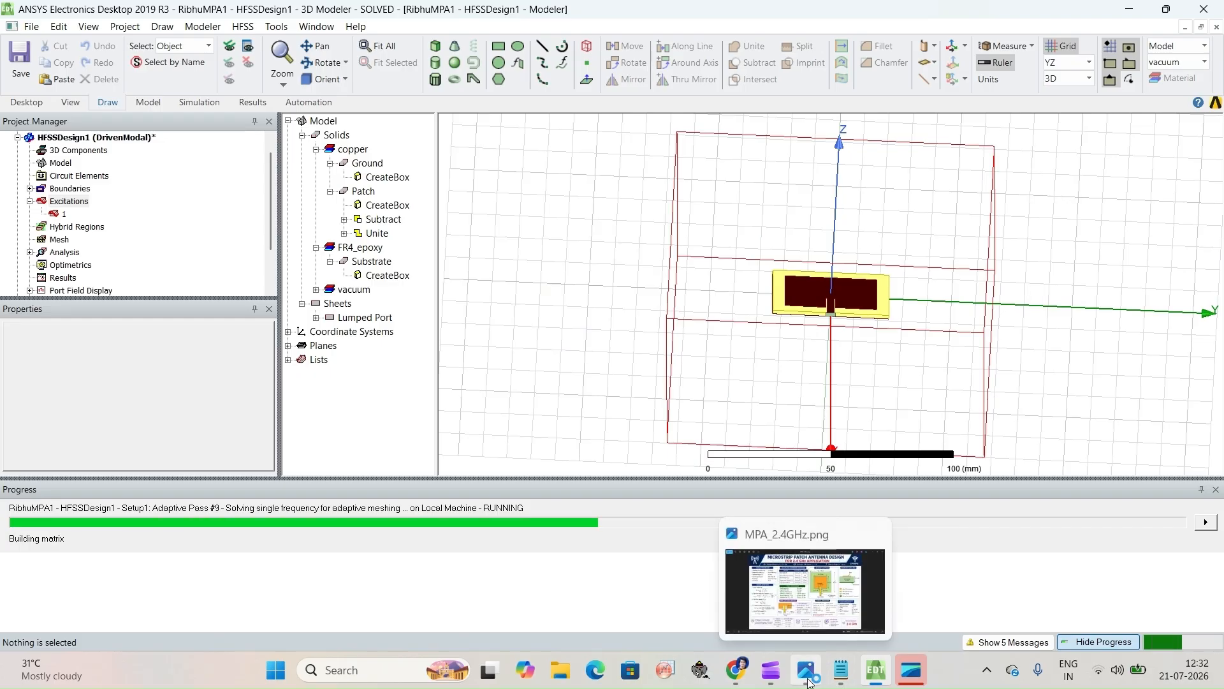
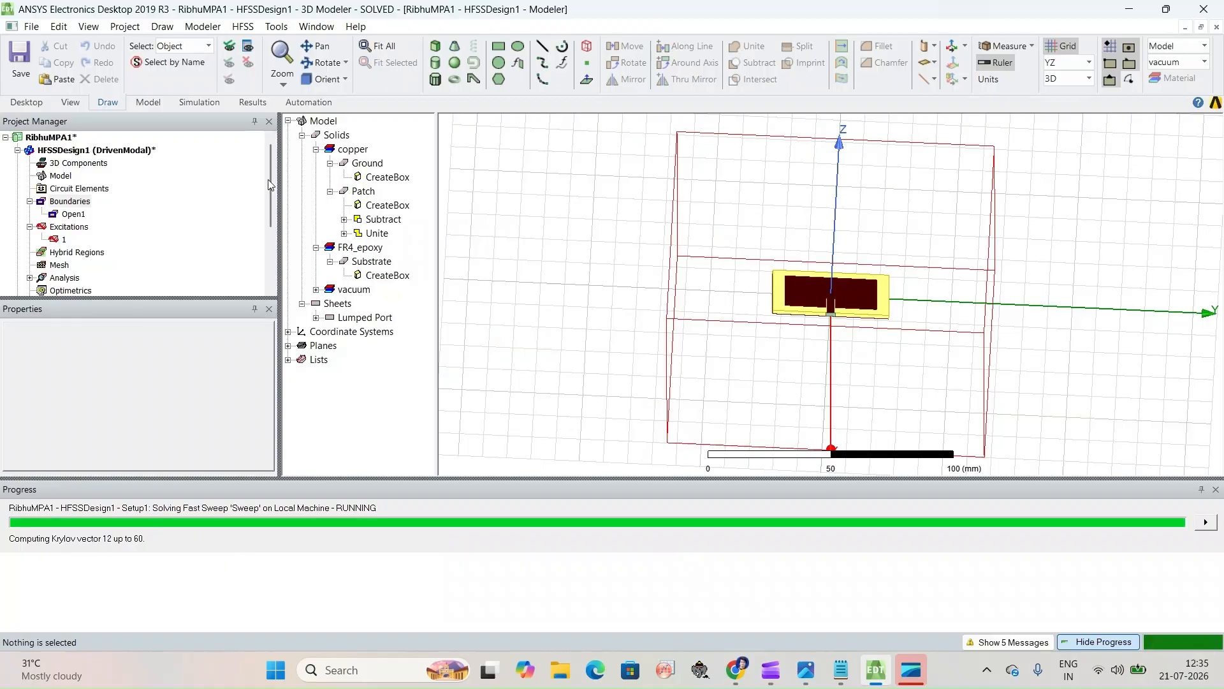
{"action": "mouse_move", "coordinate": [269, 170]}
{"action": "left_mouse_down"}
{"action": "mouse_move", "coordinate": [270, 233]}
{"action": "mouse_move", "coordinate": [270, 179]}
{"action": "left_mouse_up"}
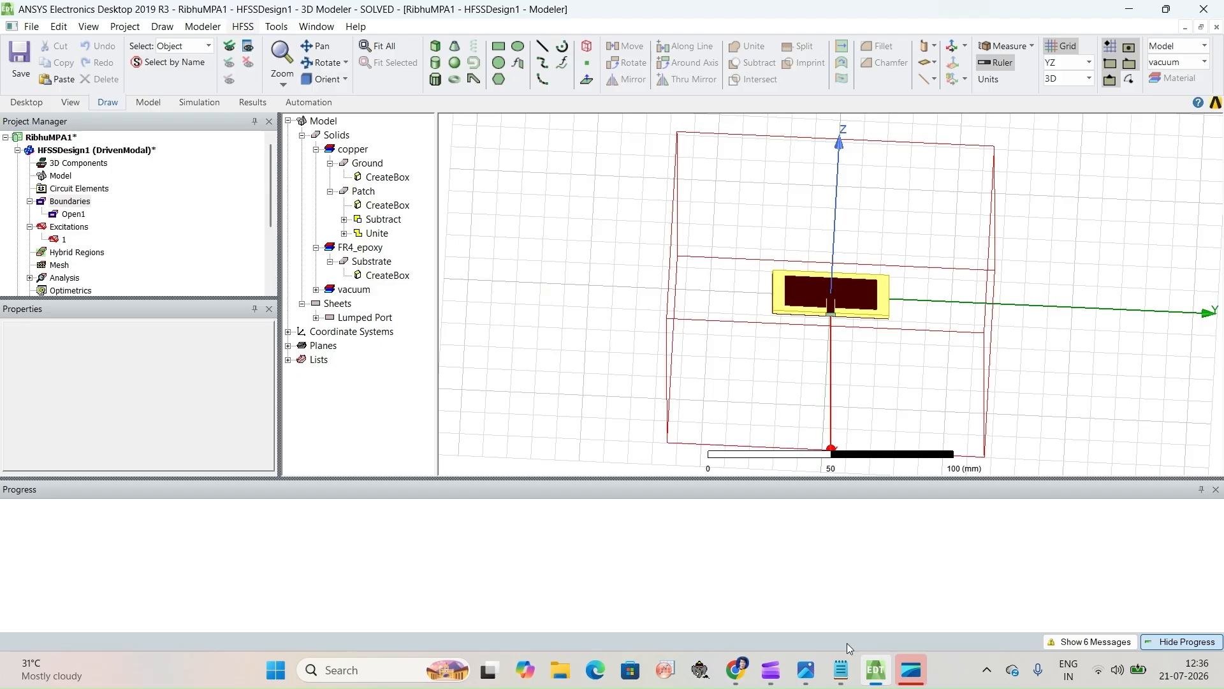
{"action": "left_click", "coordinate": [805, 670]}
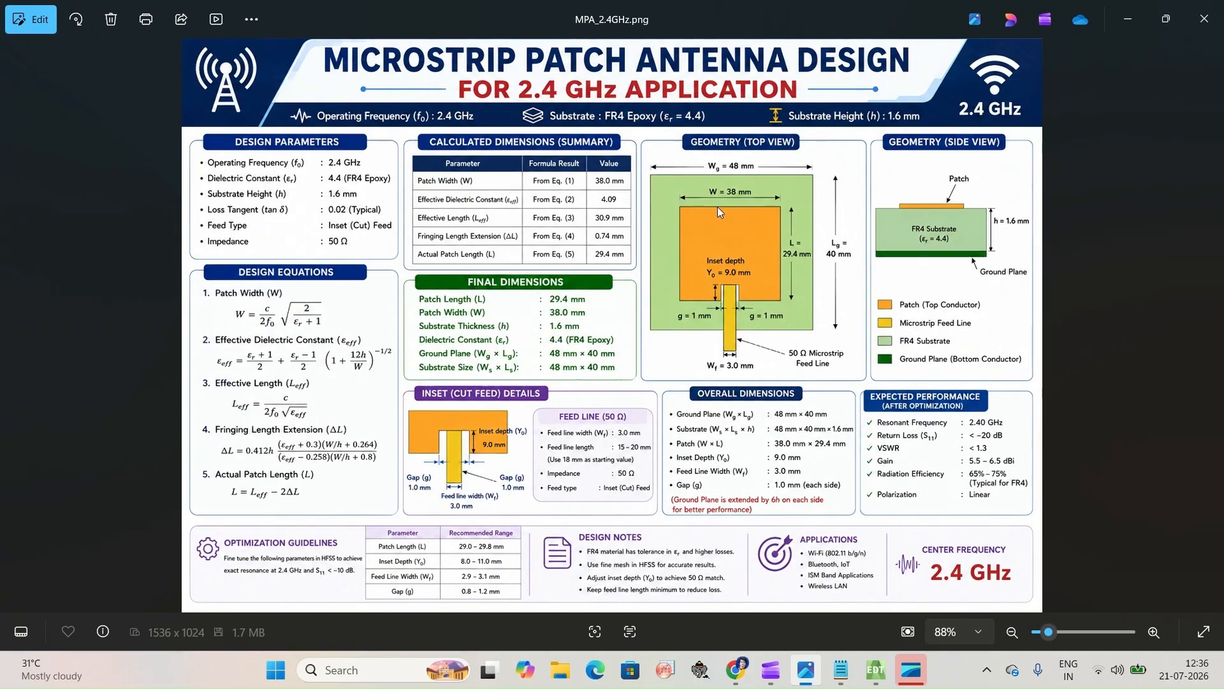
Switch back to HFSS and create a rectangular modal solution data plot of S(1,1) in dB for Setup1 : Sweep.
{"action": "left_click", "coordinate": [870, 670]}
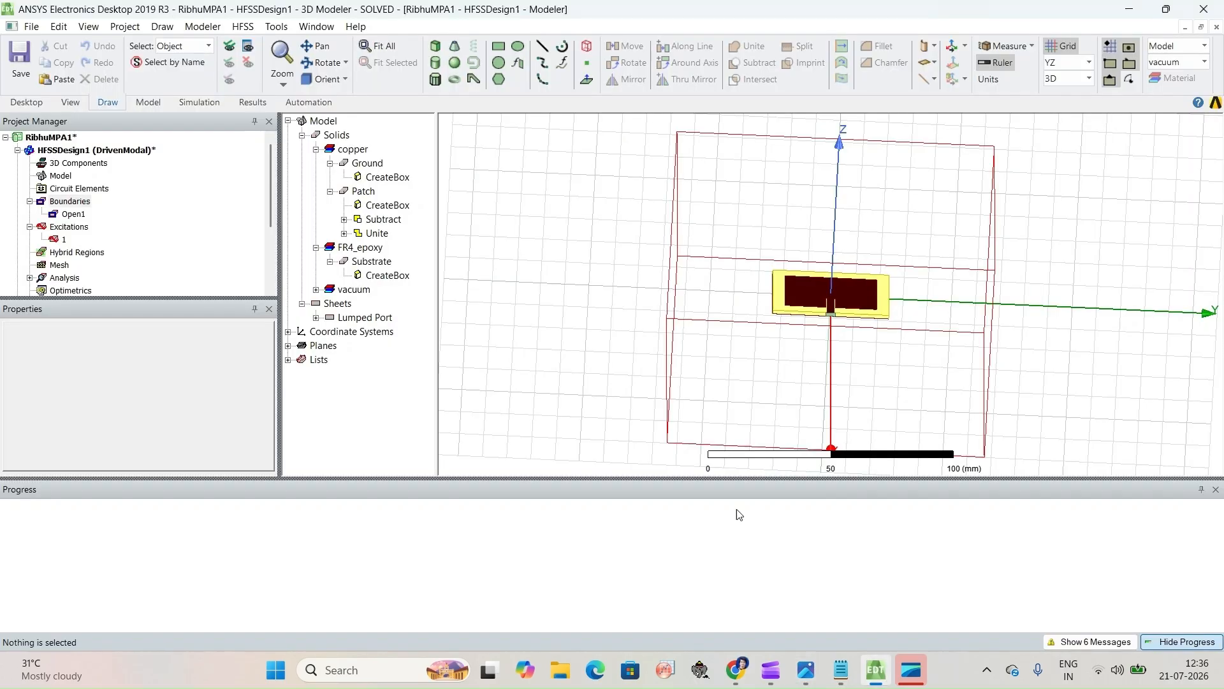
{"action": "left_click", "coordinate": [243, 27]}
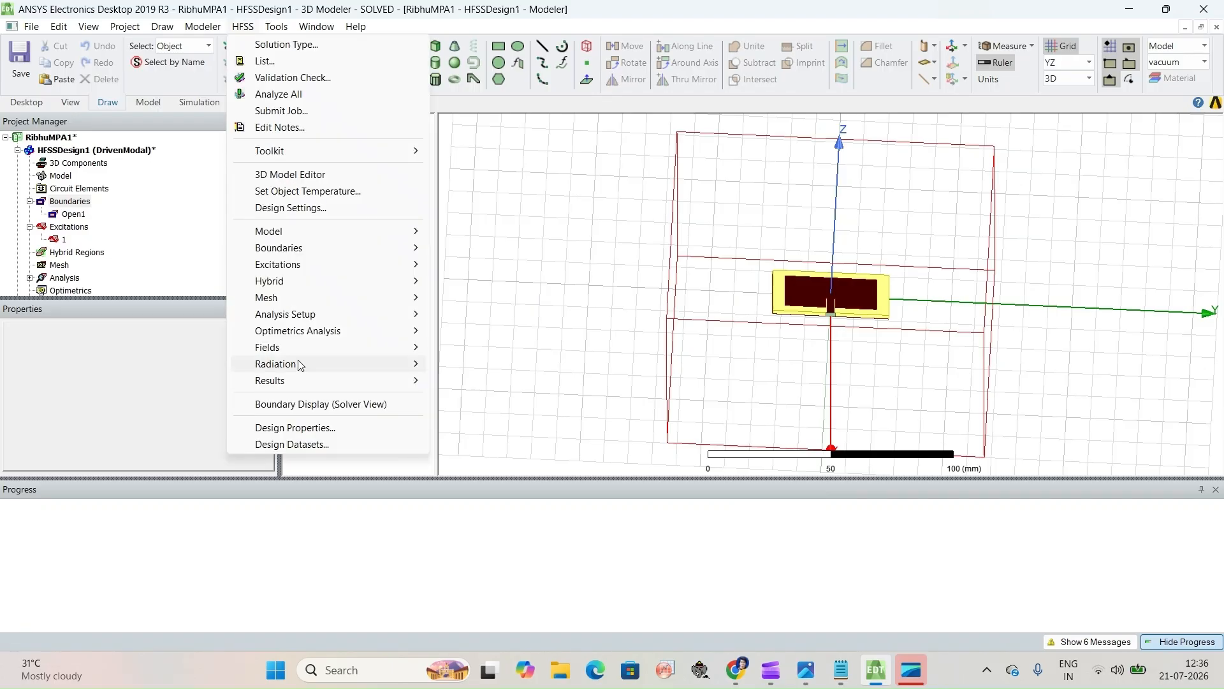
{"action": "mouse_move", "coordinate": [392, 381]}
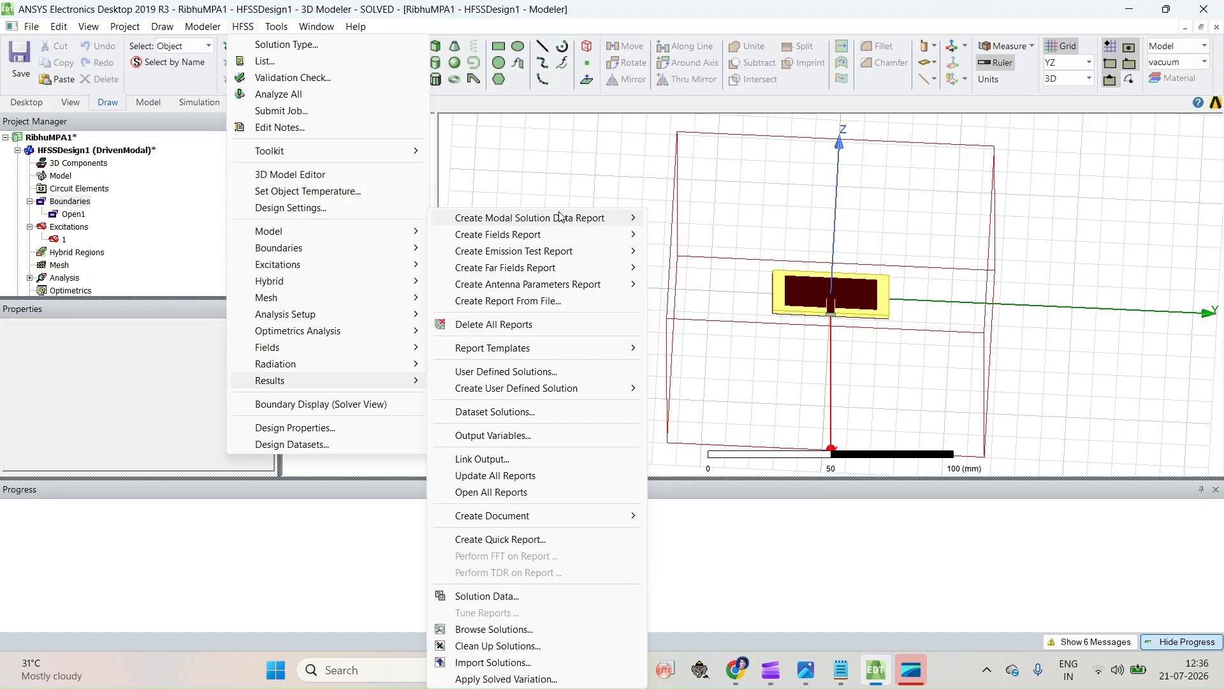
{"action": "mouse_move", "coordinate": [557, 222]}
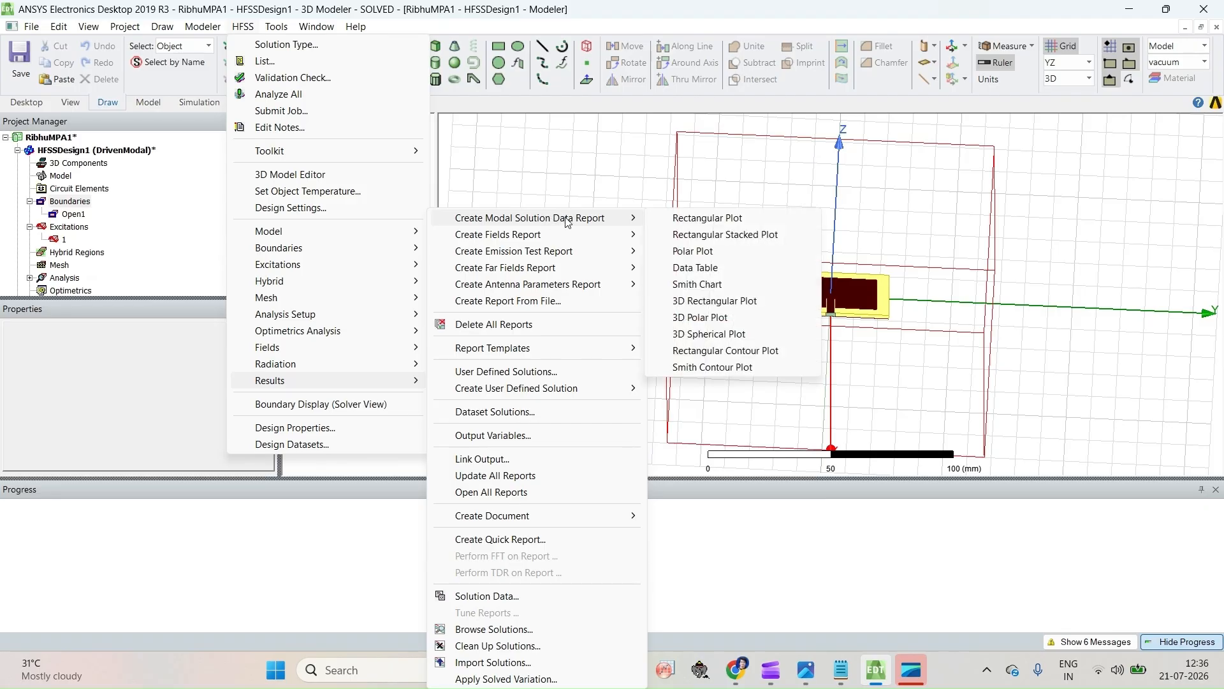
{"action": "left_click", "coordinate": [692, 218]}
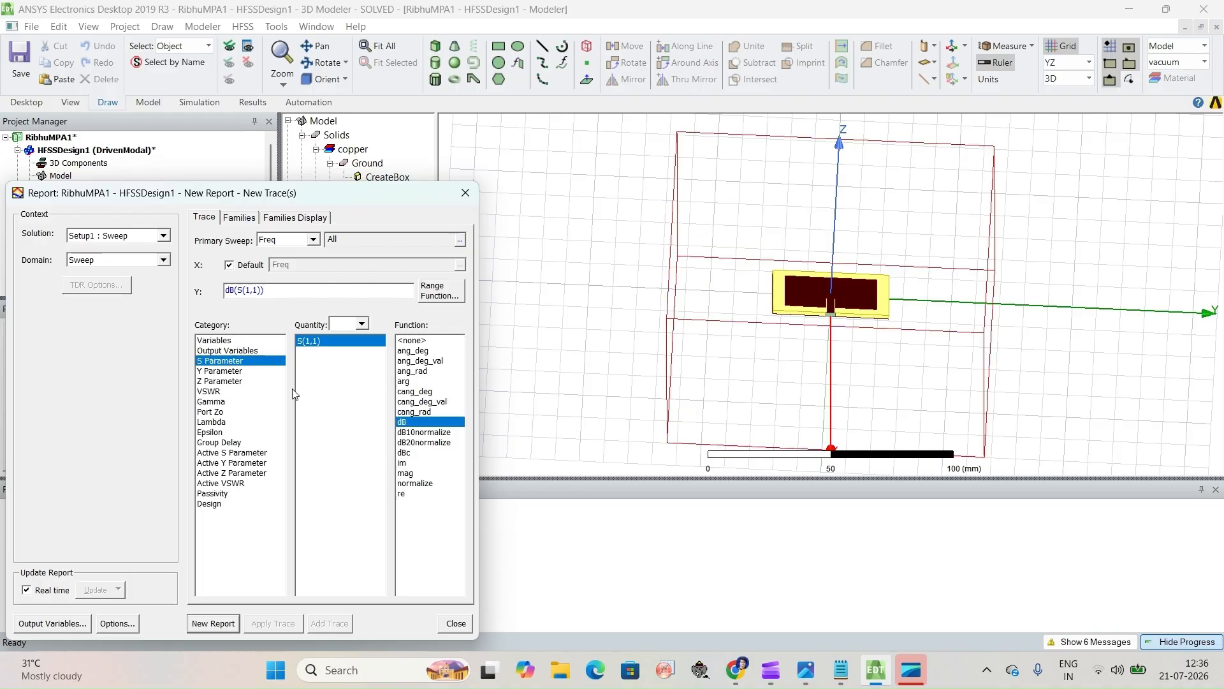
{"action": "left_click", "coordinate": [219, 622]}
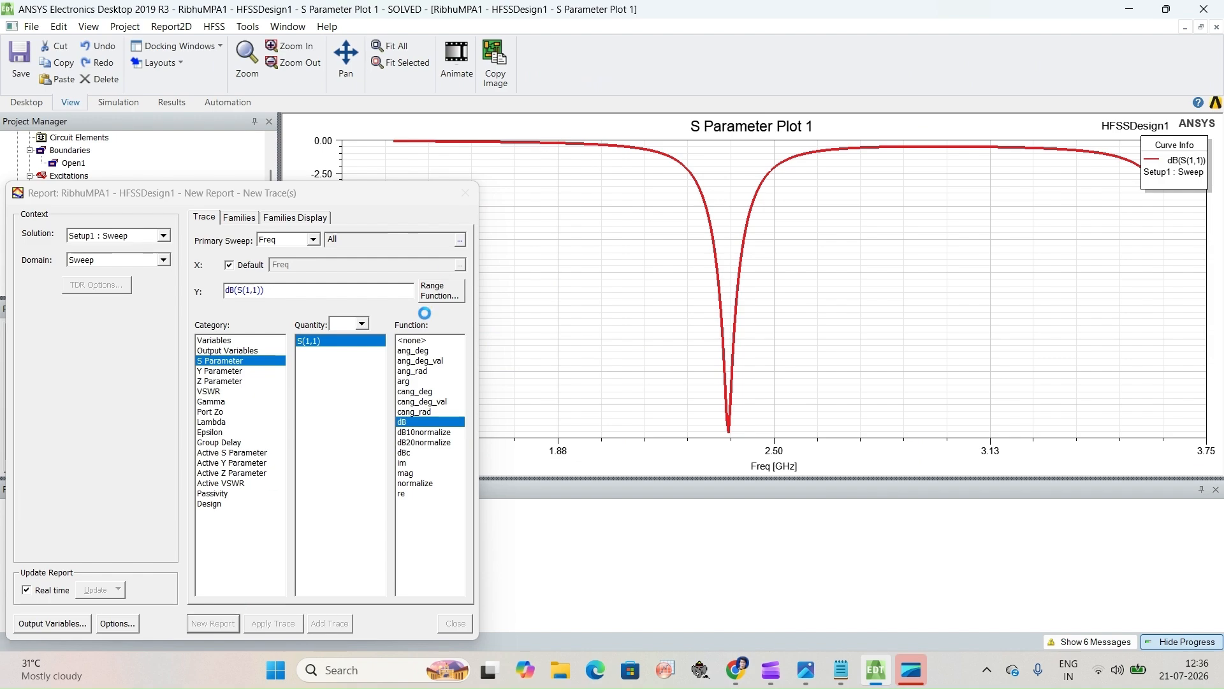
{"action": "left_click", "coordinate": [465, 193]}
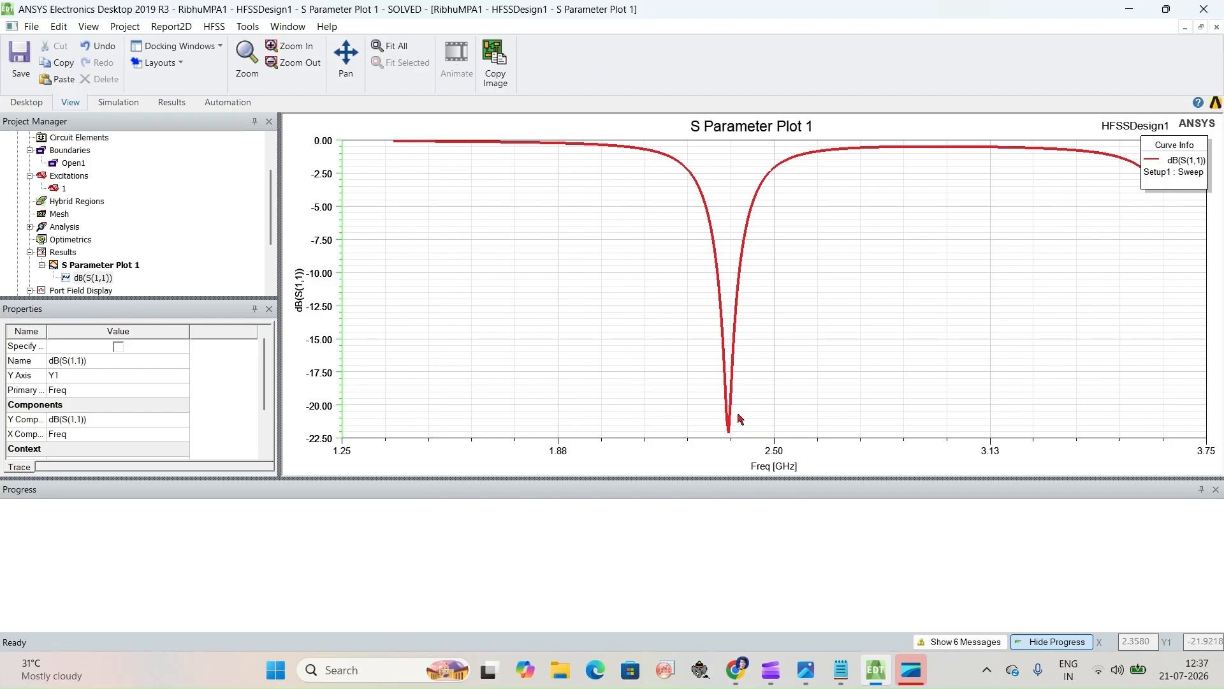
Add a marker at the lowest point of the dB(S(1,1)) curve and compare it with the expected performance in the reference image.
{"action": "right_click", "coordinate": [820, 220]}
{"action": "mouse_move", "coordinate": [855, 229]}
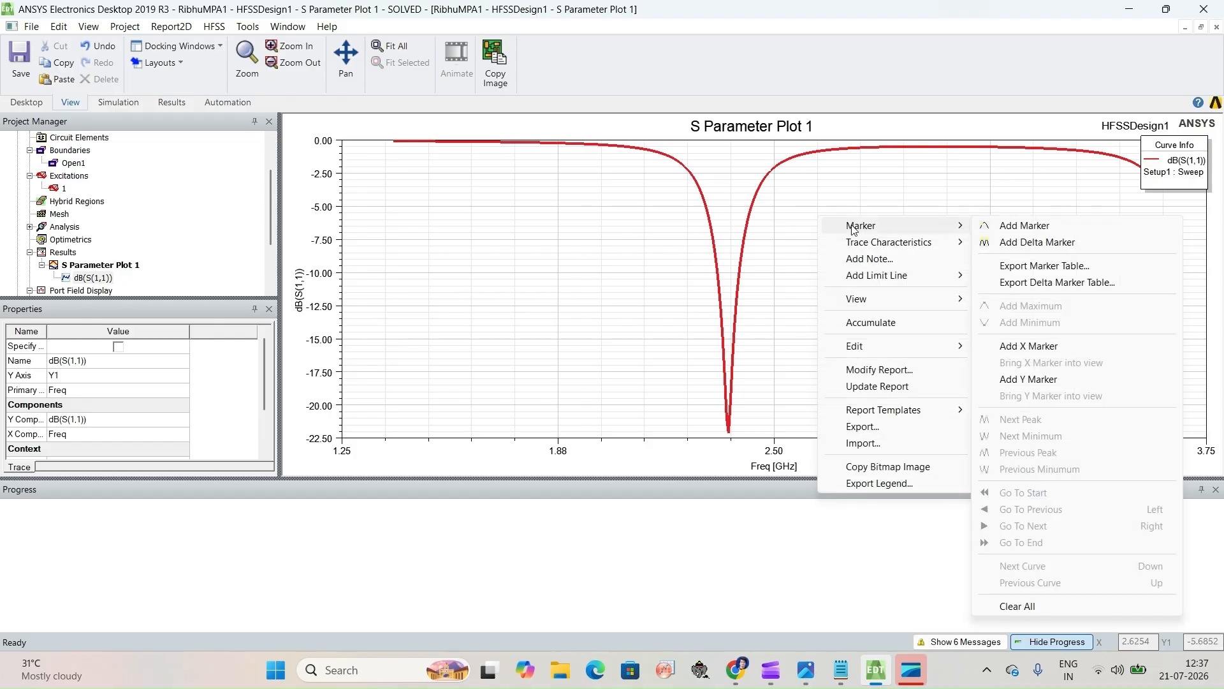
{"action": "left_click", "coordinate": [990, 230]}
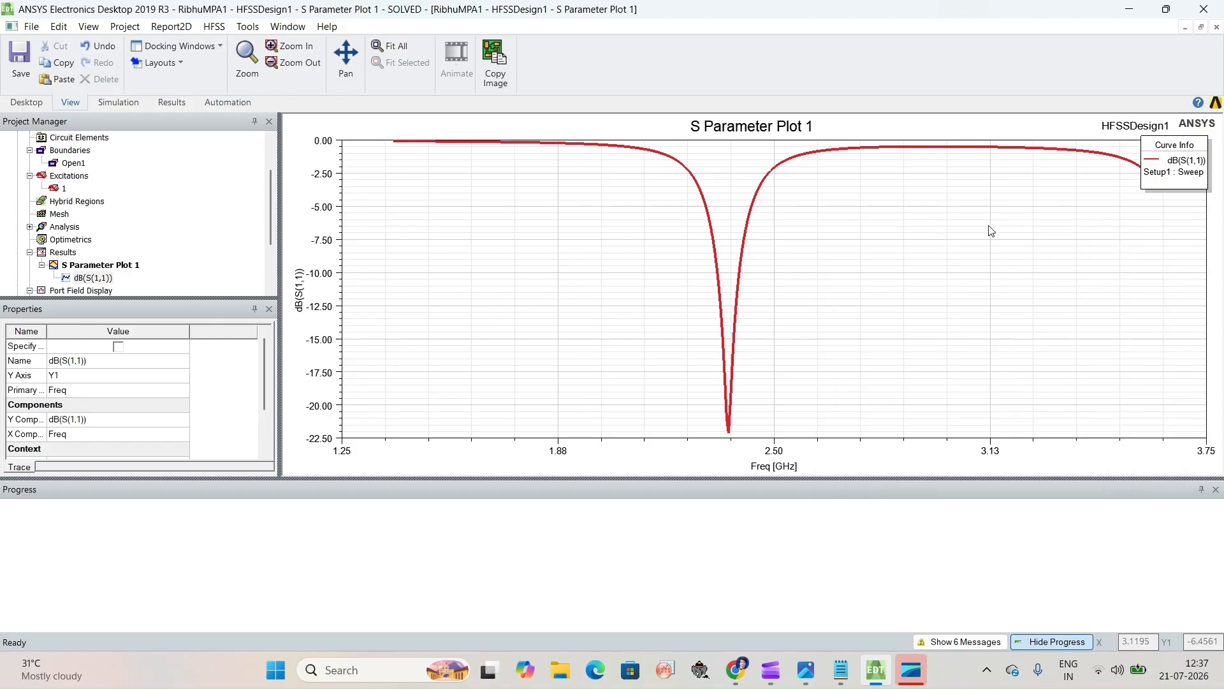
{"action": "left_click", "coordinate": [730, 435]}
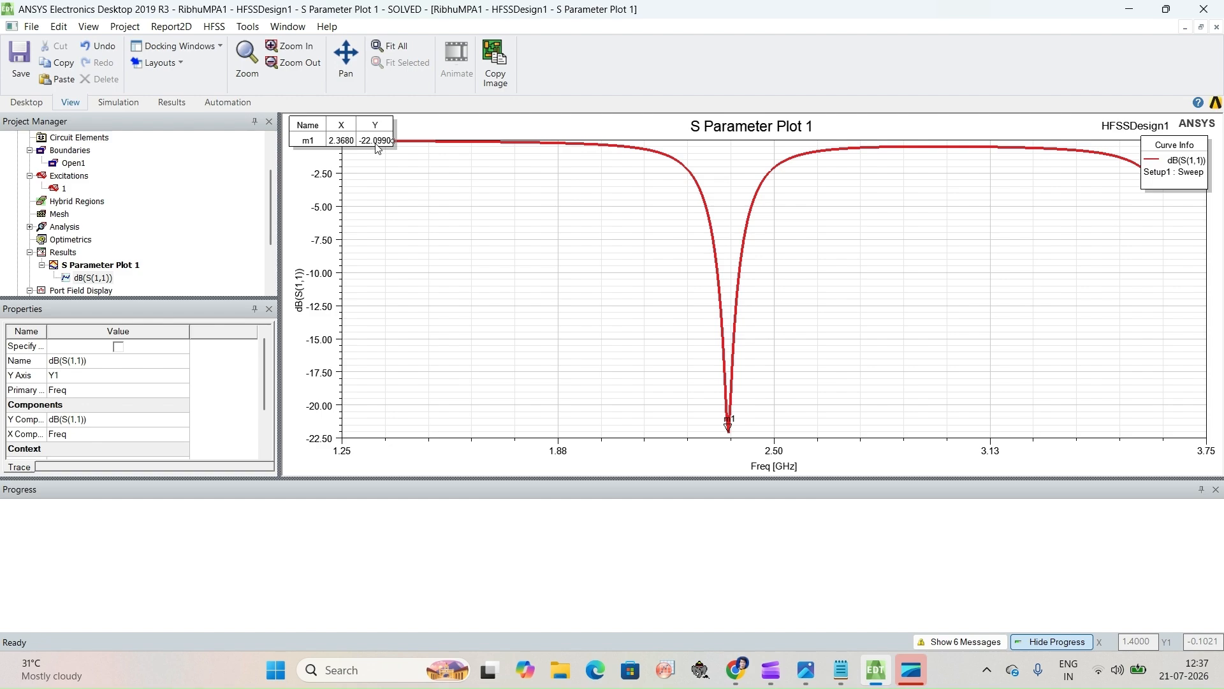
{"action": "left_click", "coordinate": [809, 669]}
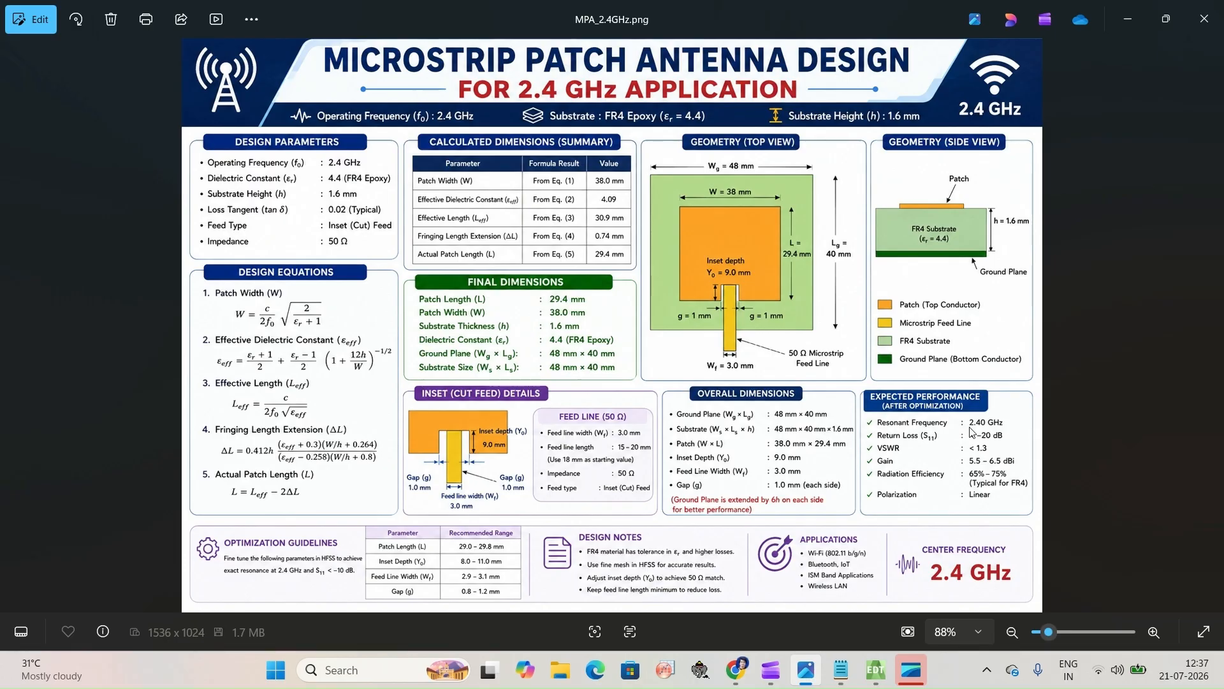
{"action": "left_click", "coordinate": [878, 676]}
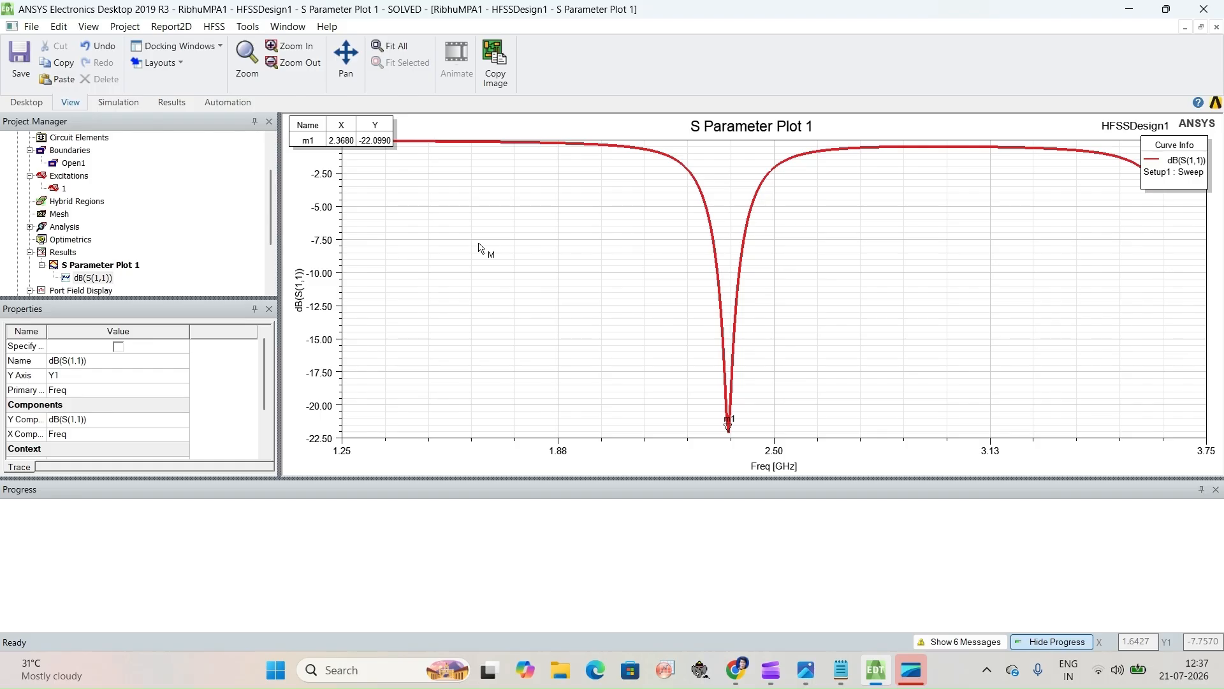
Insert an infinite sphere far field setup with Phi running from 0 to 360 deg.
{"action": "left_click", "coordinate": [216, 28]}
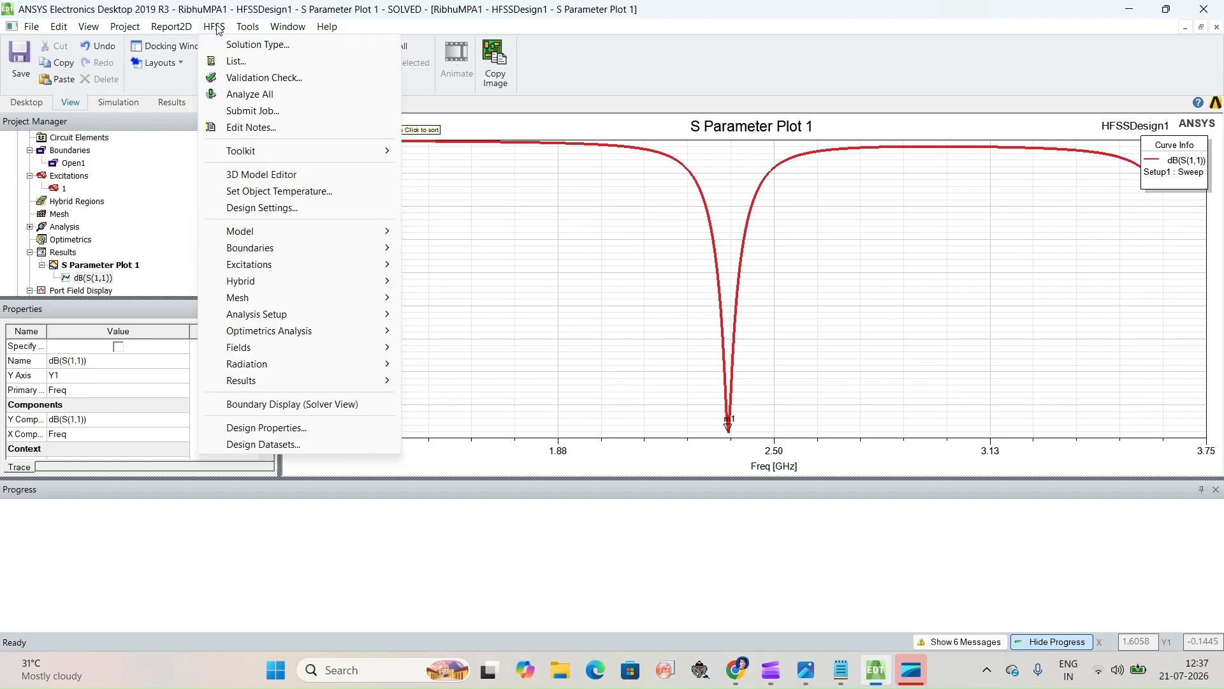
{"action": "mouse_move", "coordinate": [267, 363]}
{"action": "mouse_move", "coordinate": [489, 365]}
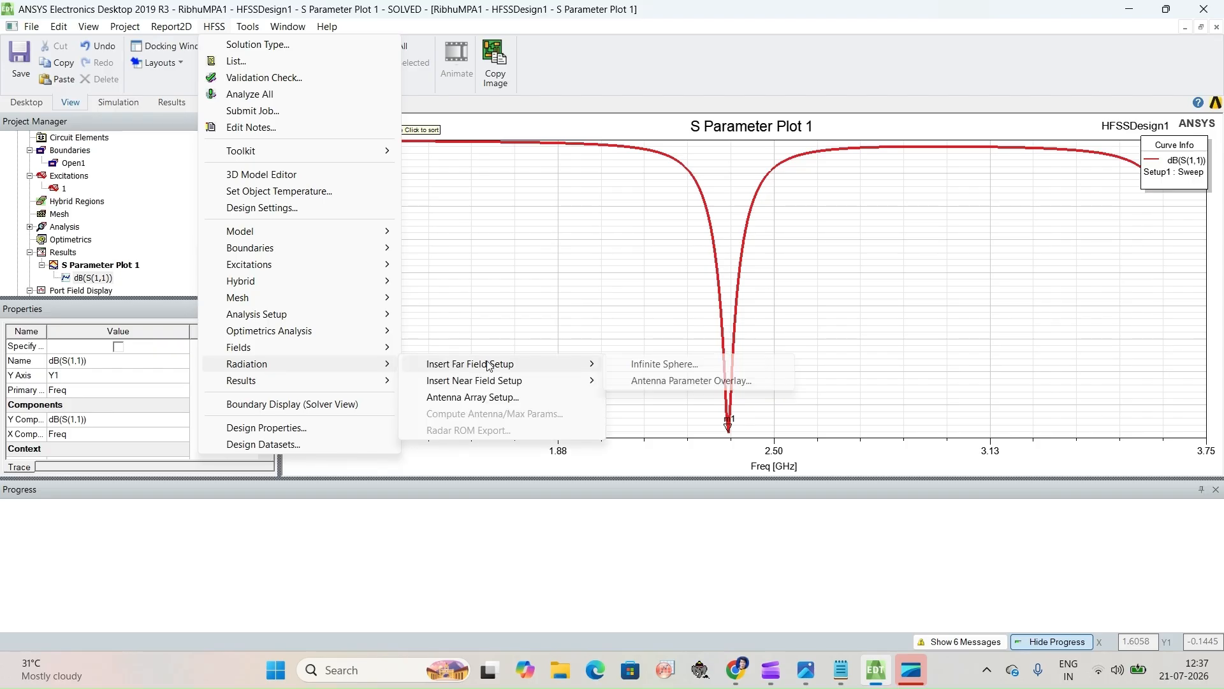
{"action": "left_click", "coordinate": [651, 370]}
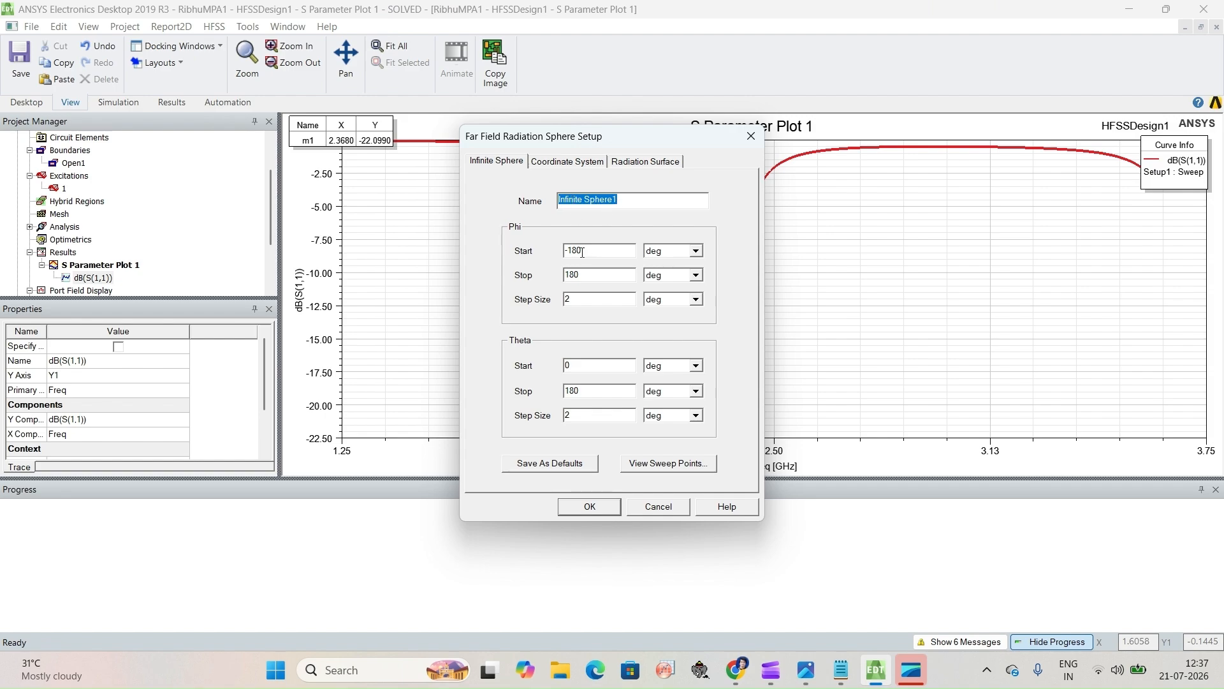
{"action": "left_click_drag", "start_coordinate": [582, 251], "coordinate": [551, 277]}
{"action": "type", "text": "0"}
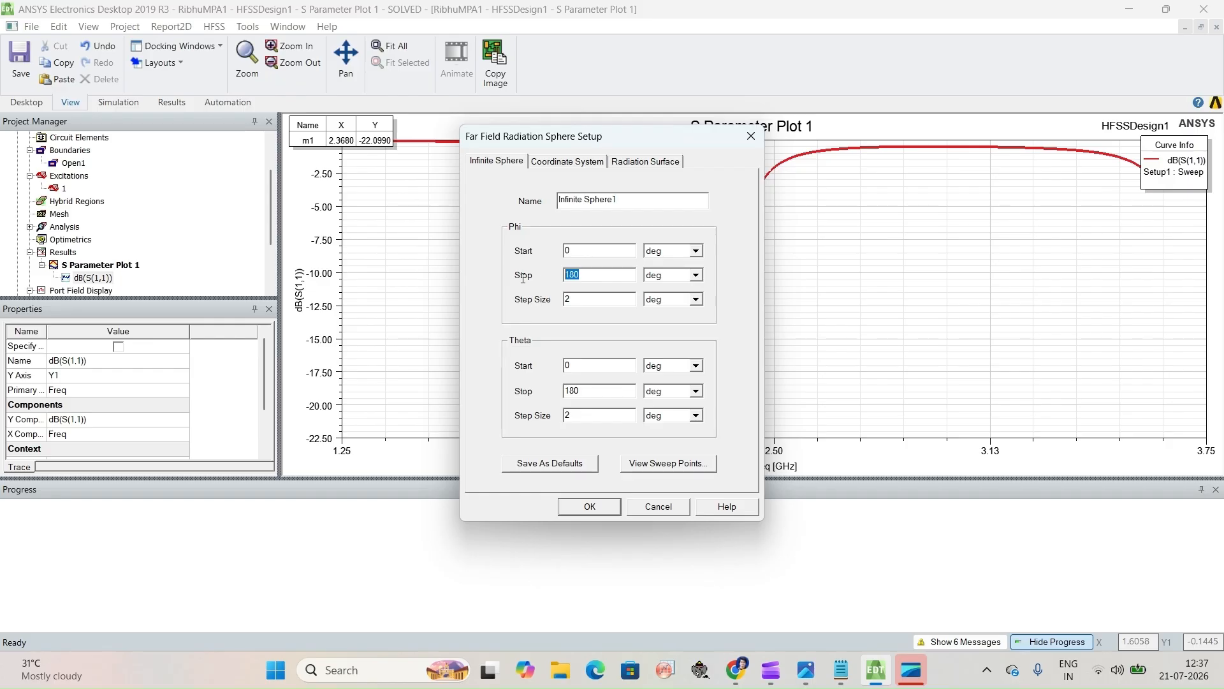
{"action": "type", "text": "60"}
{"action": "left_click", "coordinate": [566, 276]}
{"action": "type", "text": "3"}
Set the infinite sphere's Theta stop to 360 deg and accept the setup.
{"action": "double_click", "coordinate": [587, 392]}
{"action": "type", "text": "60"}
{"action": "key", "text": "BackSpace"}
{"action": "key", "text": "BackSpace"}
{"action": "type", "text": "360"}
{"action": "left_click", "coordinate": [590, 507]}
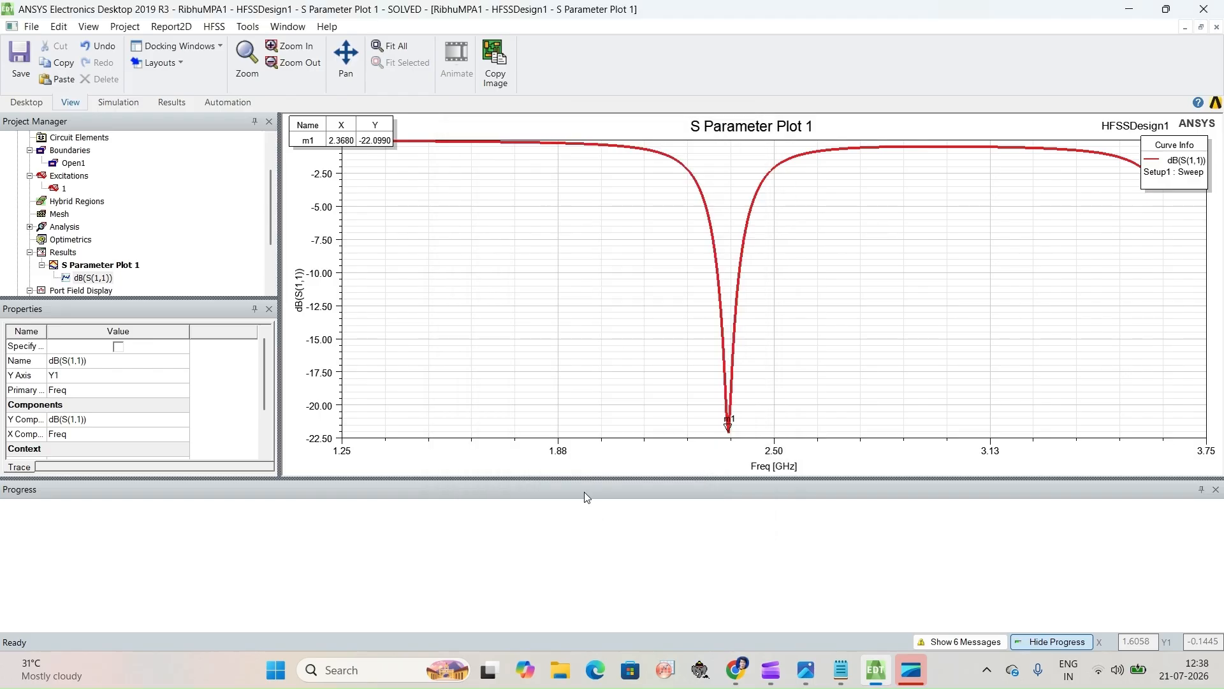
Create a far fields radiation pattern report of GainTotal in dB for Setup1 : LastAdaptive, using the Infinite Sphere1 geometry.
{"action": "left_click", "coordinate": [213, 27]}
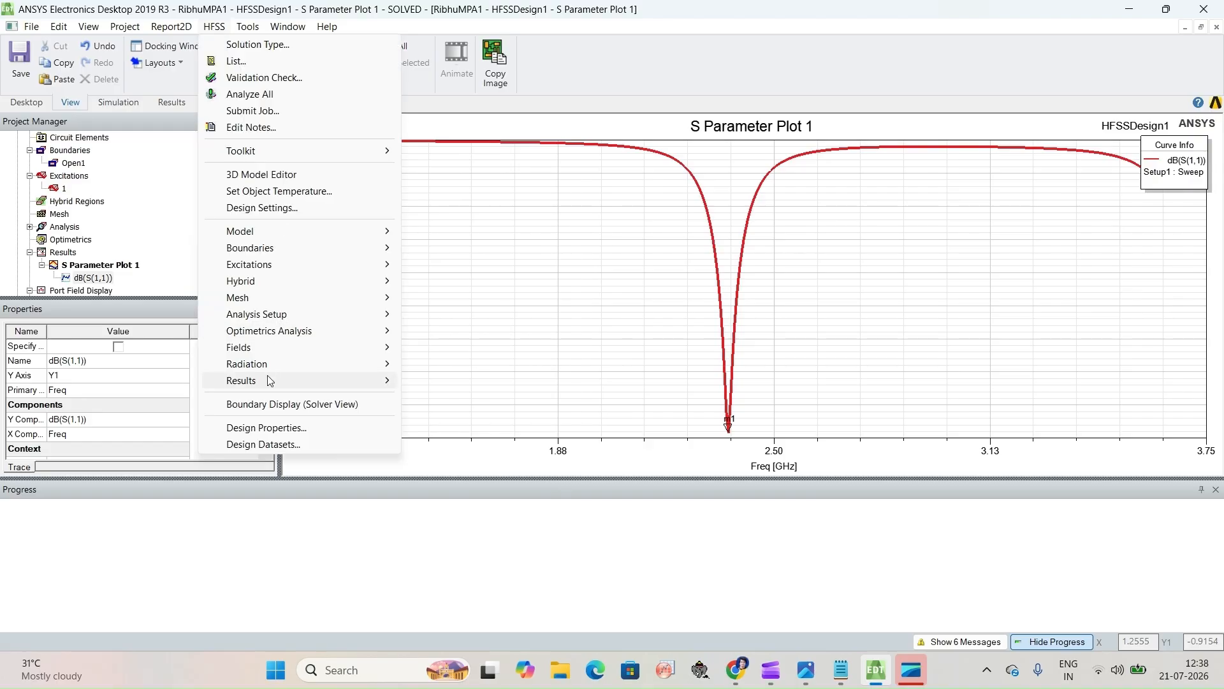
{"action": "mouse_move", "coordinate": [268, 381]}
{"action": "mouse_move", "coordinate": [513, 268]}
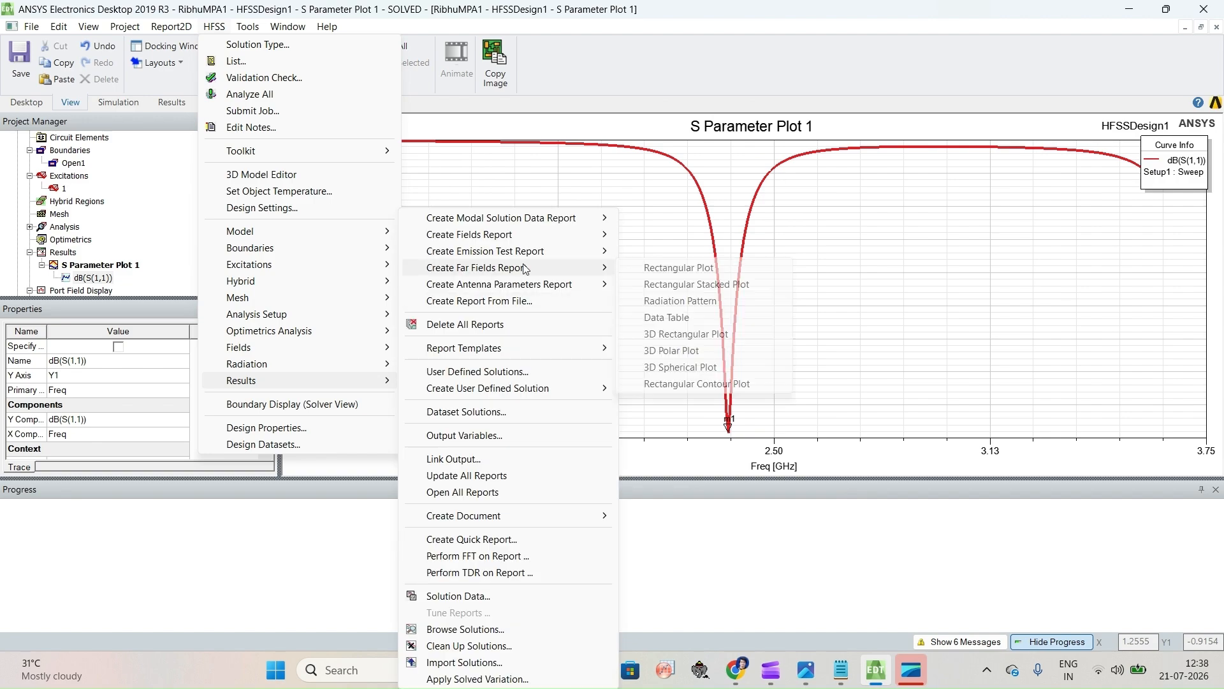
{"action": "left_click", "coordinate": [697, 300]}
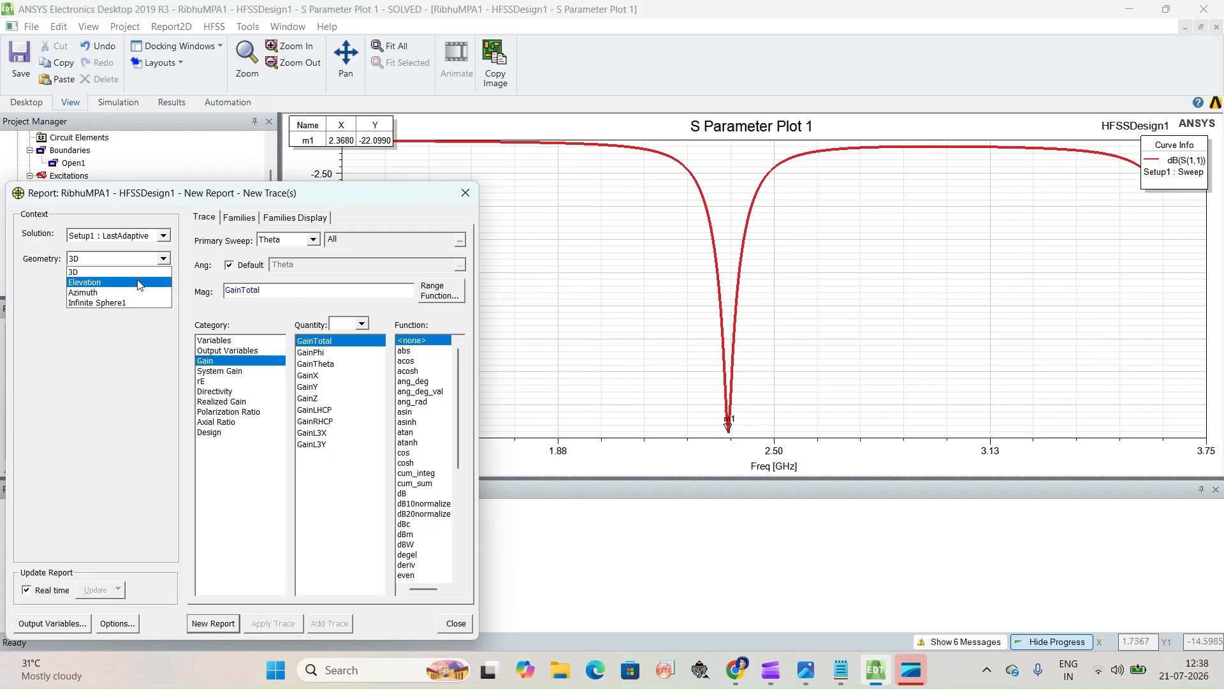
{"action": "left_click", "coordinate": [125, 302]}
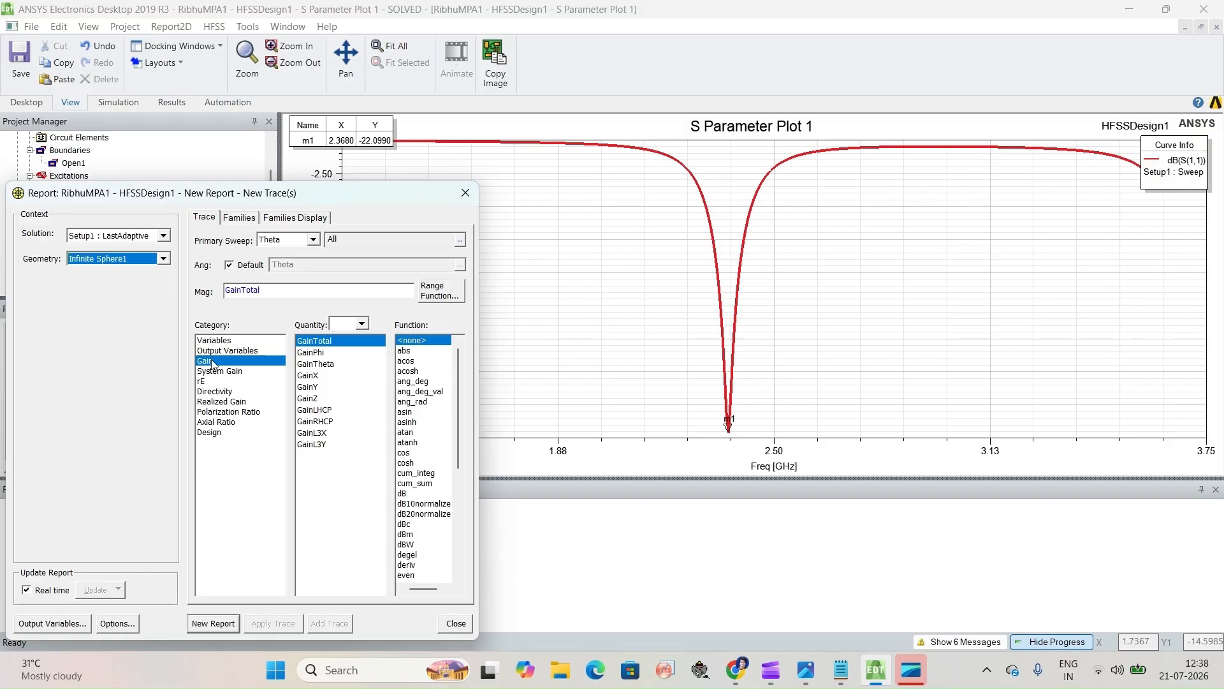
{"action": "left_click", "coordinate": [403, 493]}
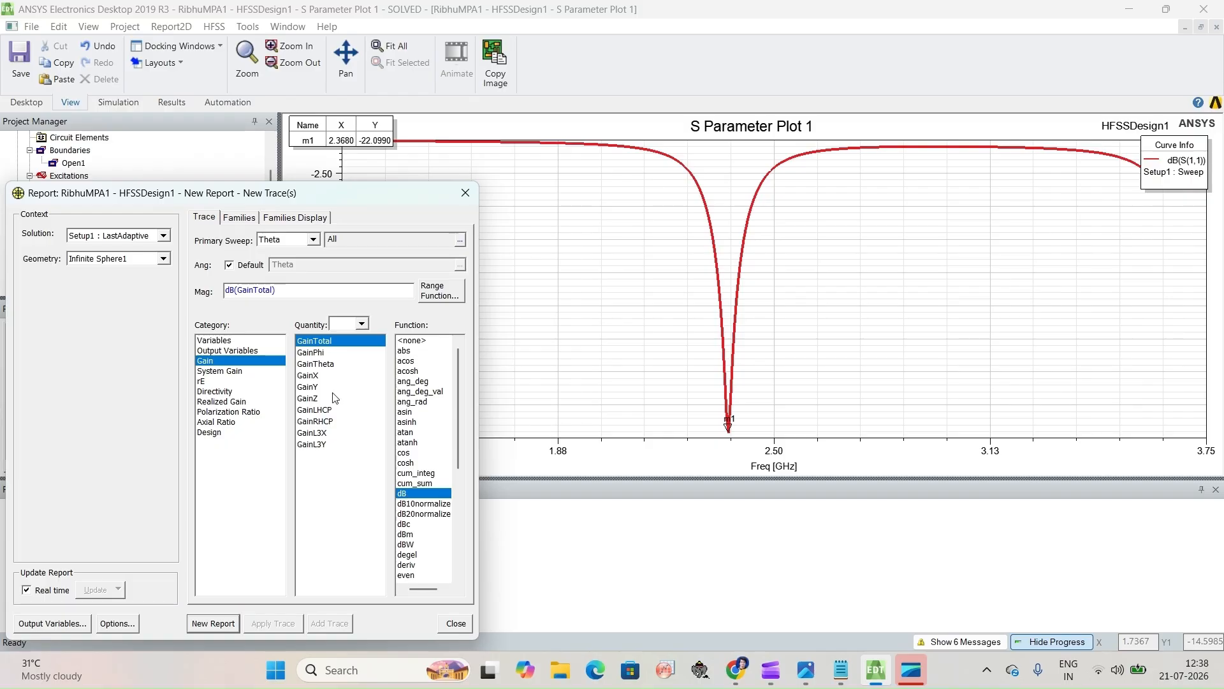
{"action": "left_click", "coordinate": [207, 623]}
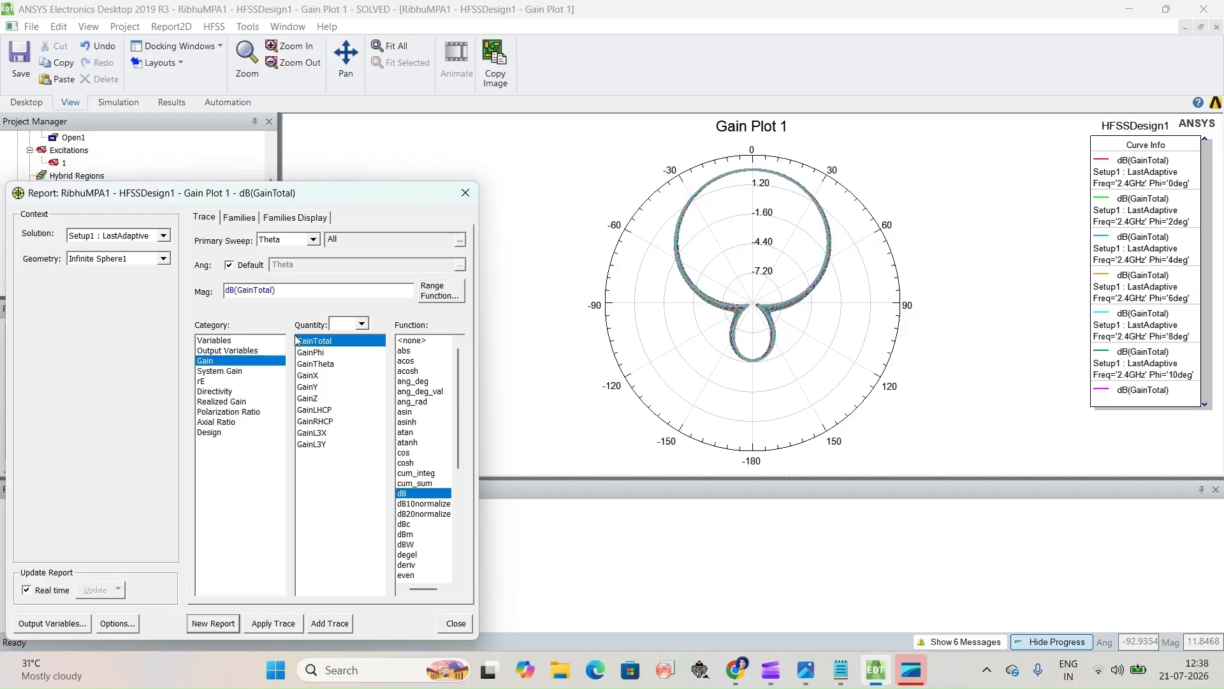
{"action": "left_click", "coordinate": [465, 192]}
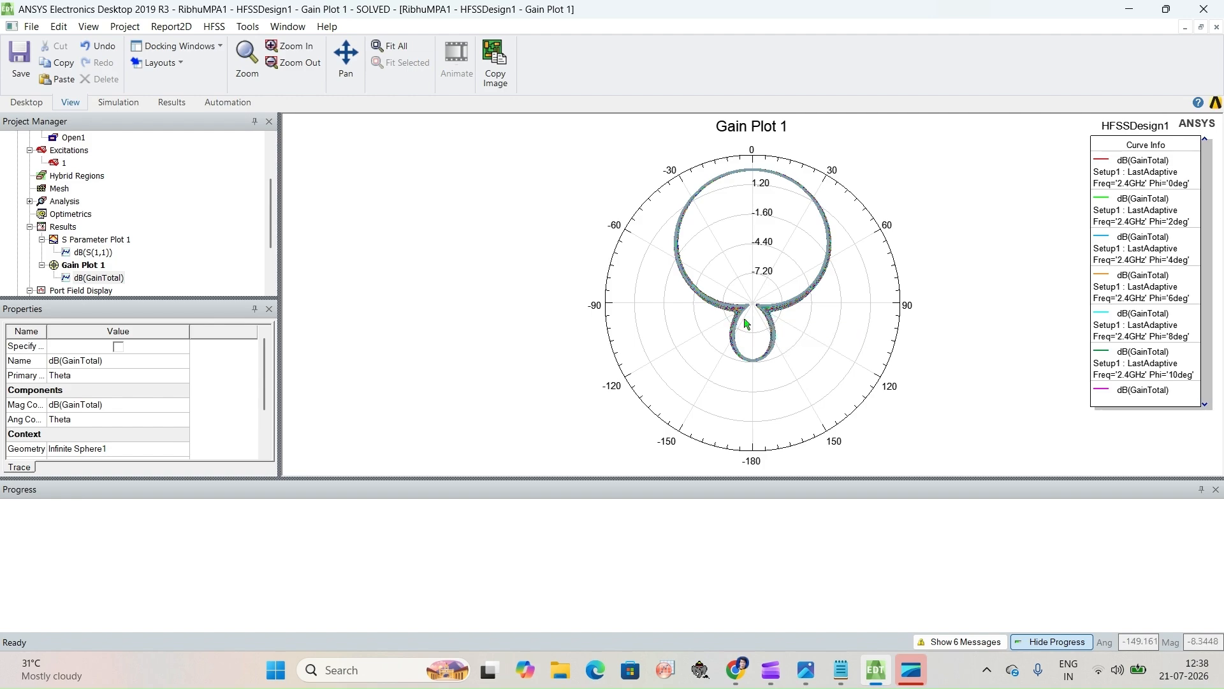
Create a far fields 3D polar plot of GainTotal in dB, using the Infinite Sphere1 geometry.
{"action": "left_click", "coordinate": [210, 26]}
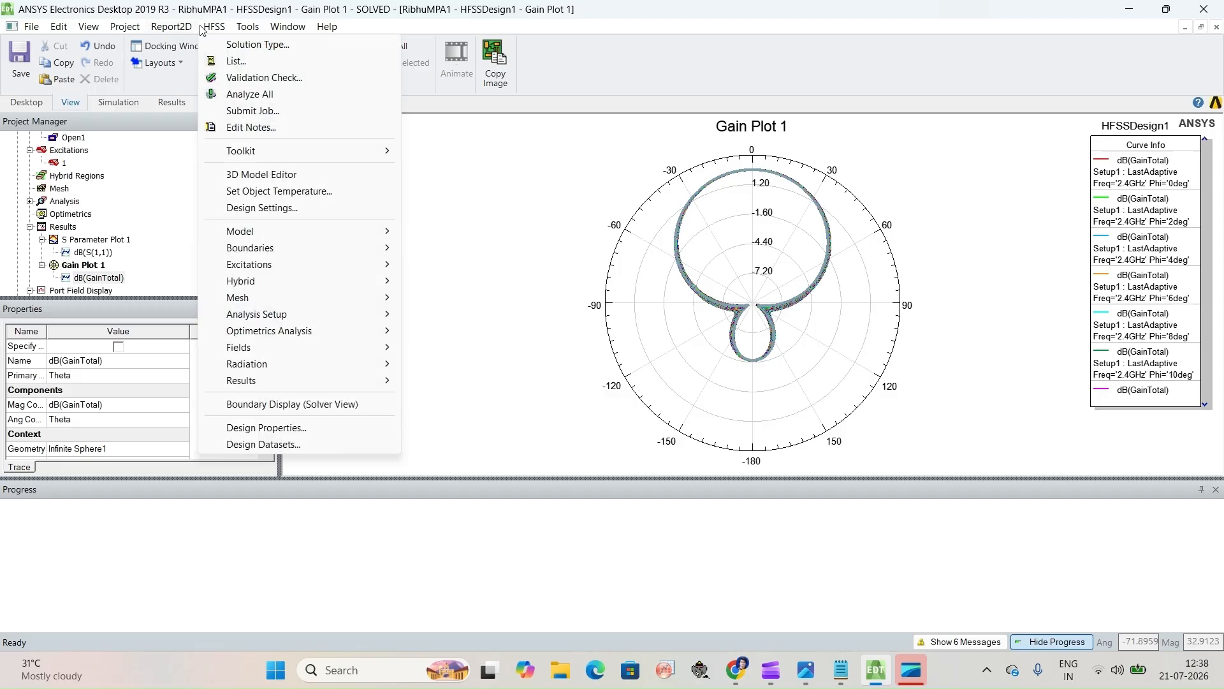
{"action": "mouse_move", "coordinate": [127, 28]}
{"action": "mouse_move", "coordinate": [215, 27]}
{"action": "mouse_move", "coordinate": [278, 383]}
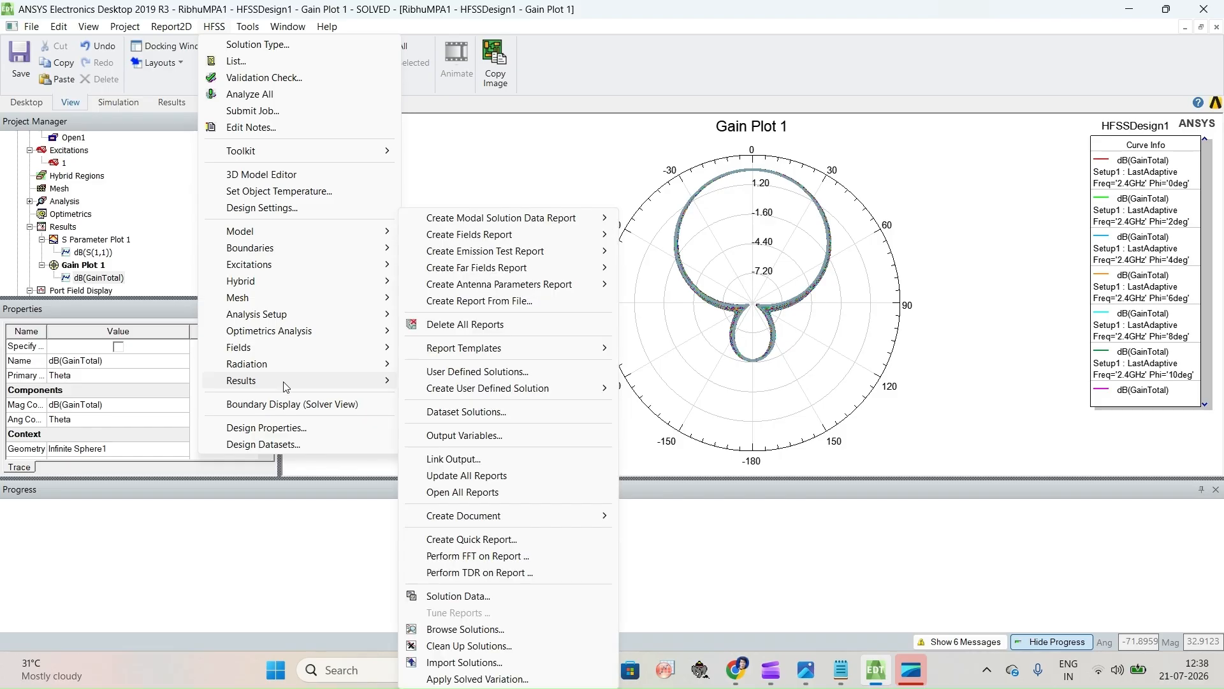
{"action": "mouse_move", "coordinate": [510, 273]}
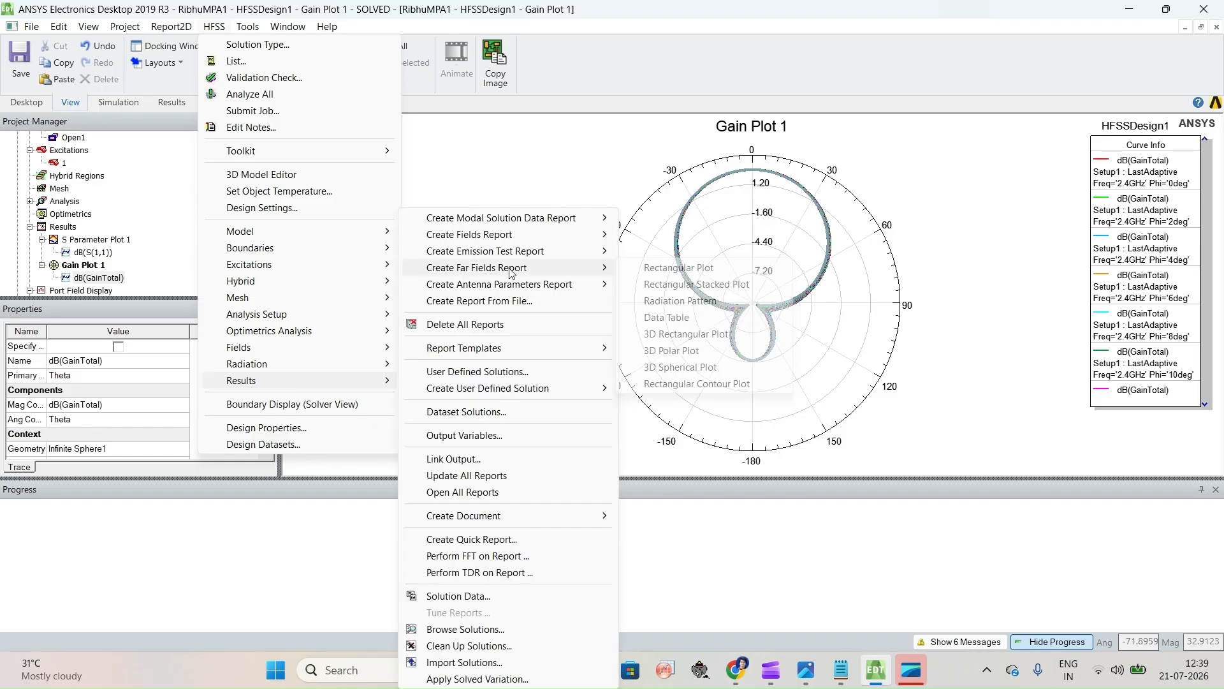
{"action": "left_click", "coordinate": [673, 352]}
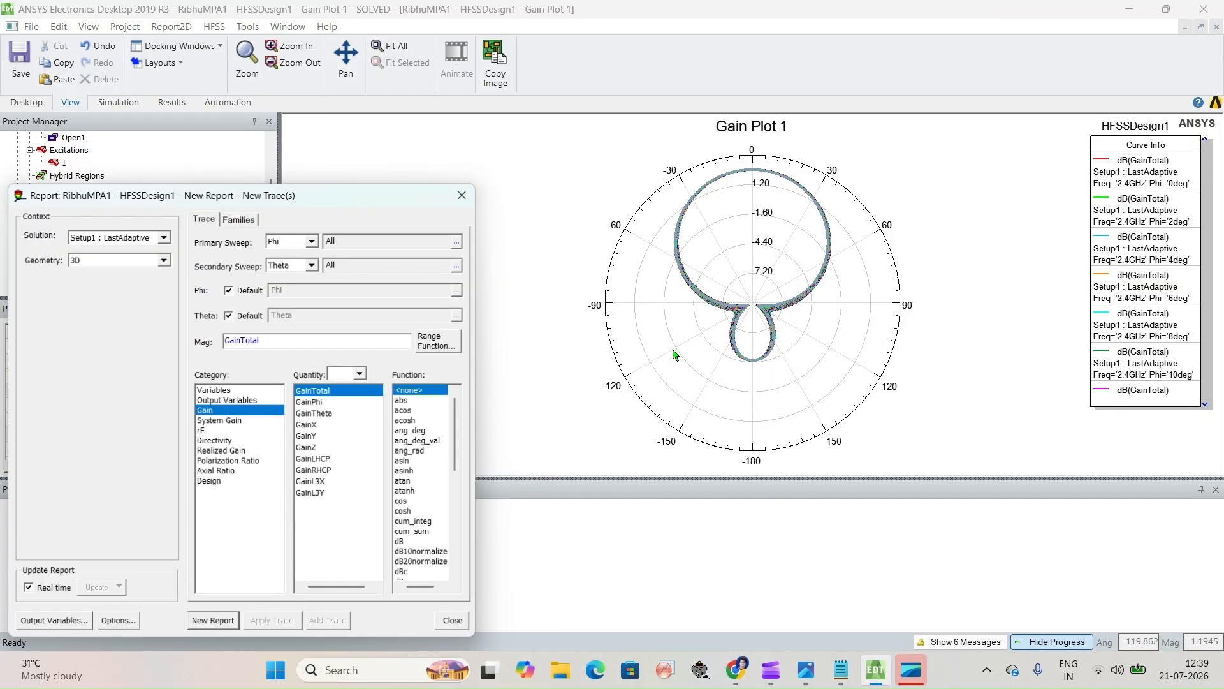
{"action": "left_click", "coordinate": [163, 259]}
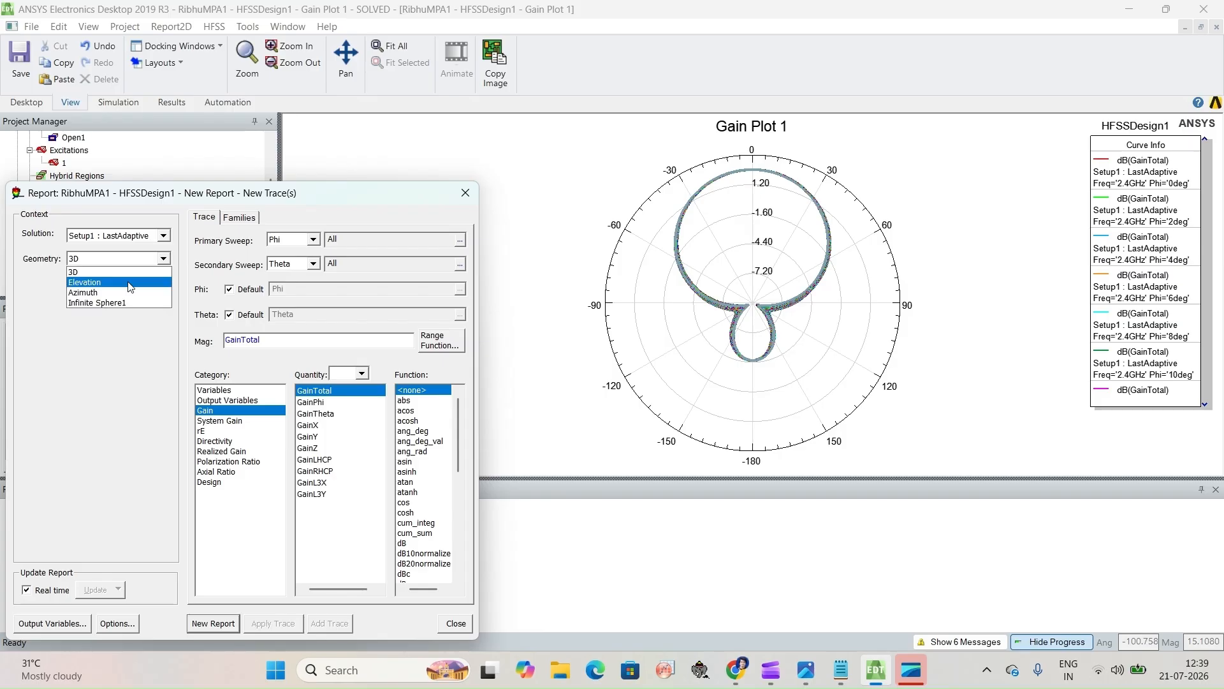
{"action": "left_click", "coordinate": [119, 303]}
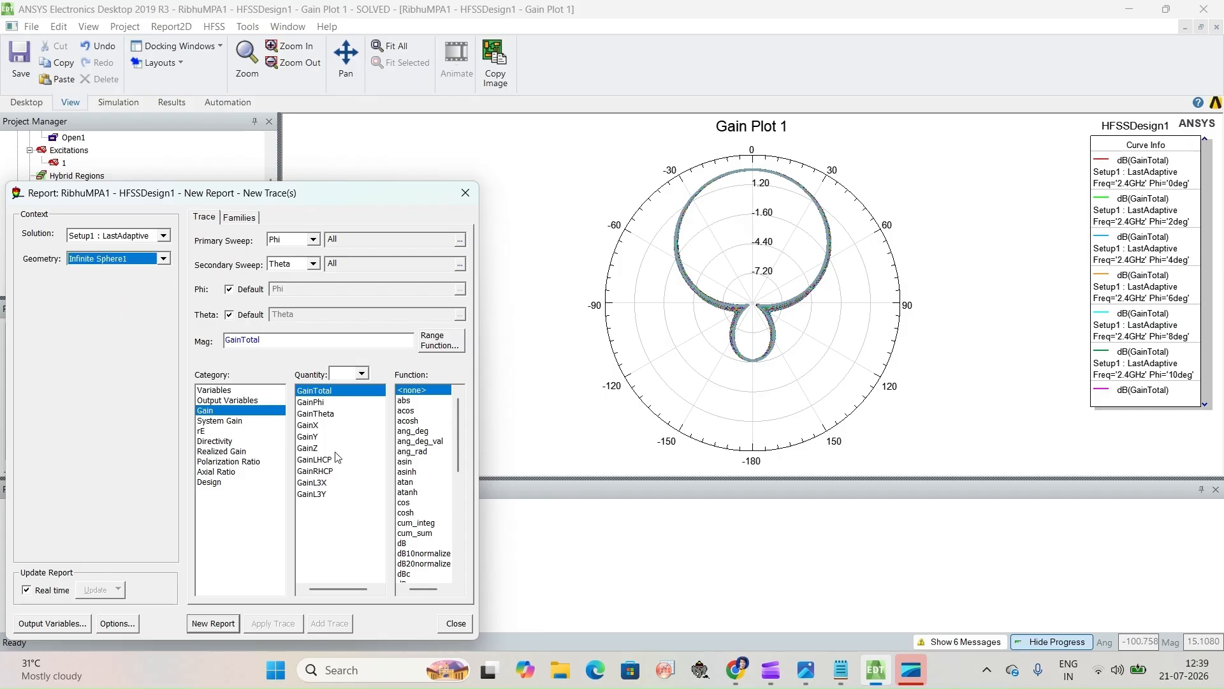
{"action": "left_click", "coordinate": [420, 542]}
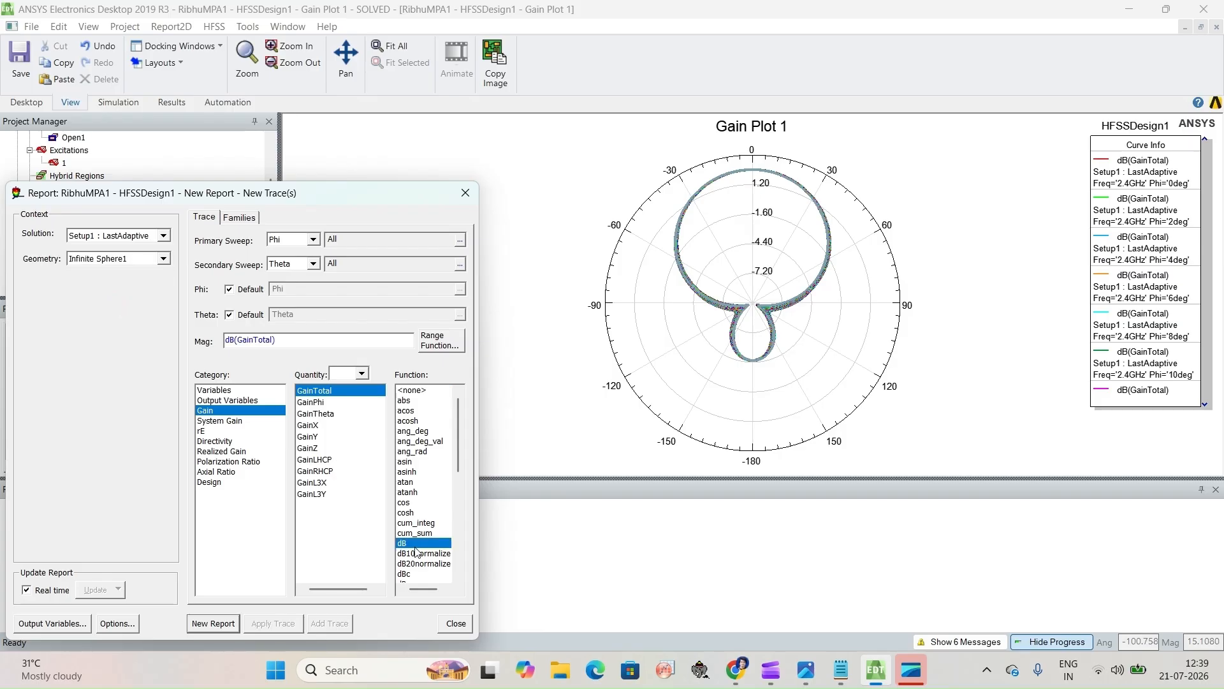
{"action": "left_click", "coordinate": [210, 623]}
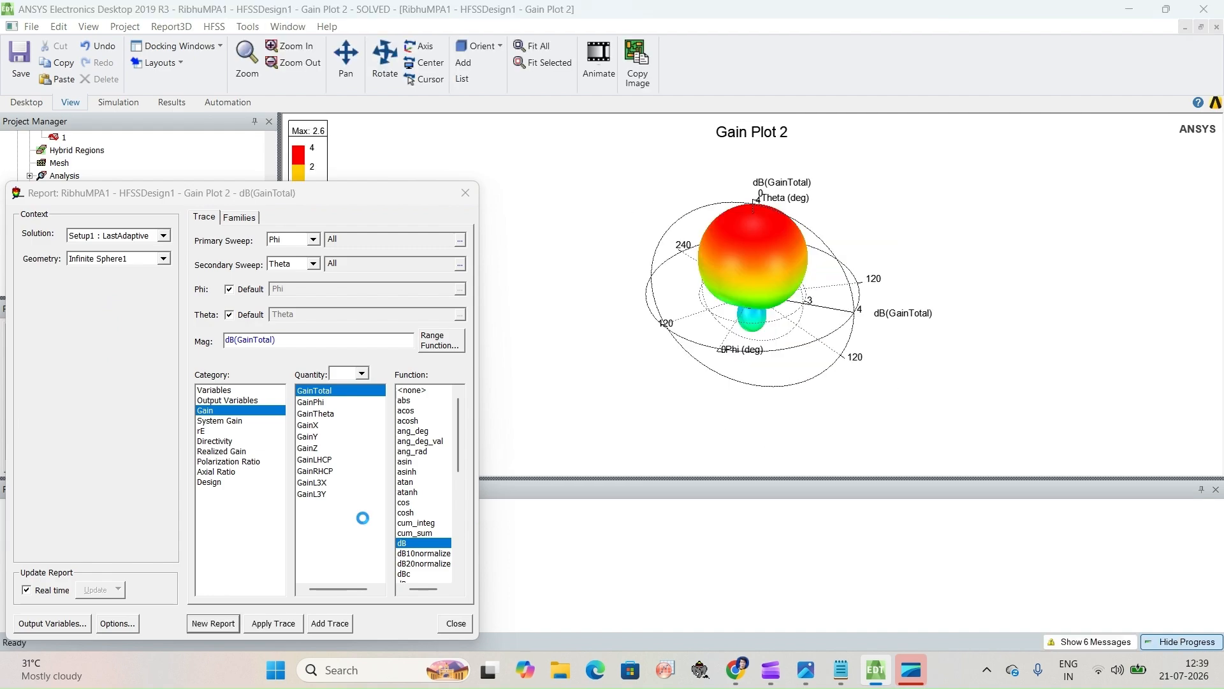
{"action": "left_click", "coordinate": [467, 196]}
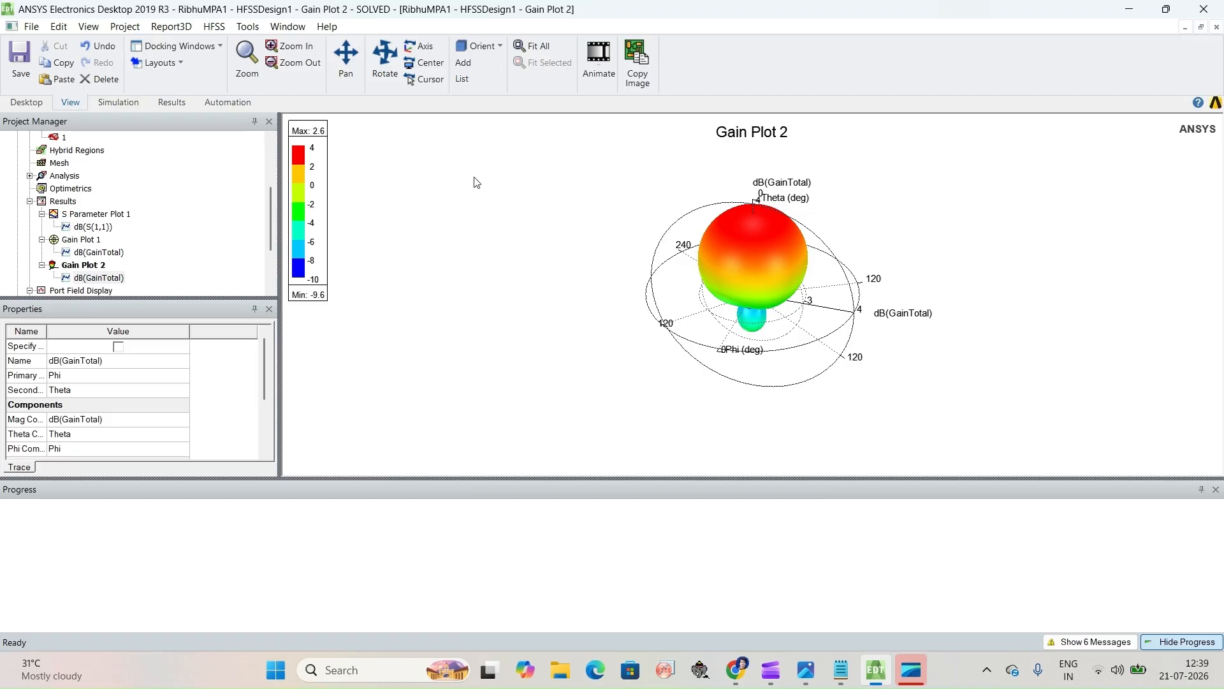
Save the project and show the antenna model of HFSSDesign1 in the 3D modeler.
{"action": "left_click", "coordinate": [21, 64]}
{"action": "scroll", "coordinate": [265, 213], "scroll_direction": "up", "scroll_amount": 3}
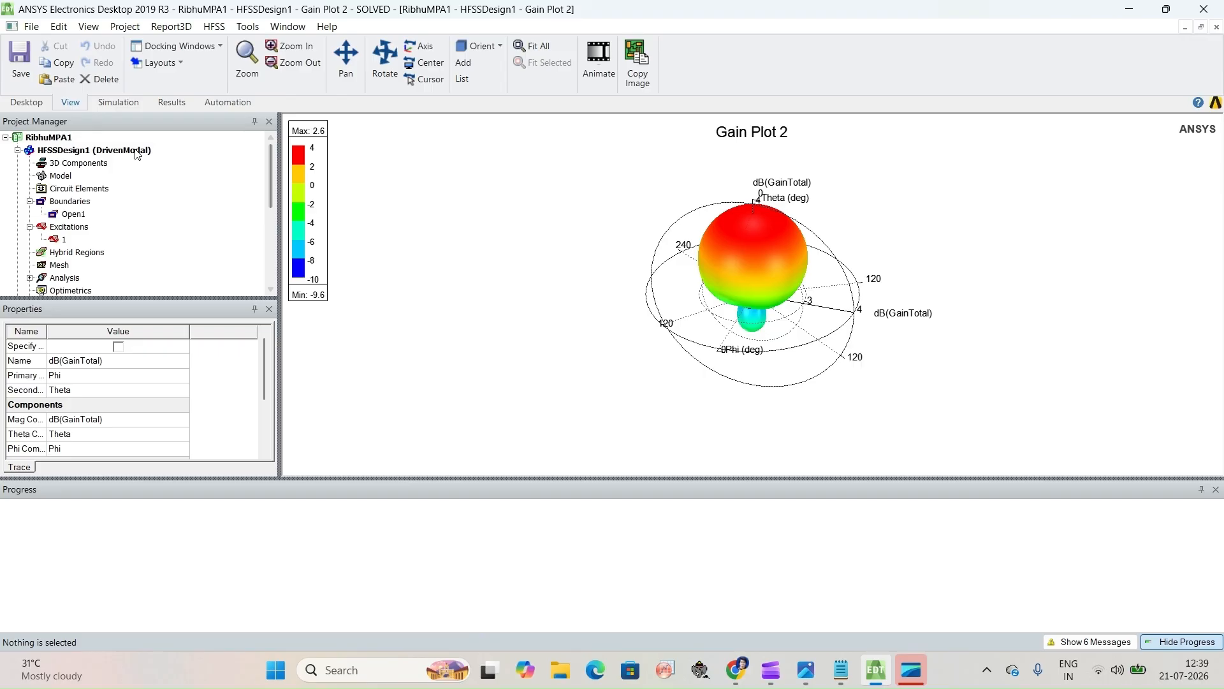
{"action": "left_click", "coordinate": [136, 151]}
{"action": "double_click", "coordinate": [135, 151]}
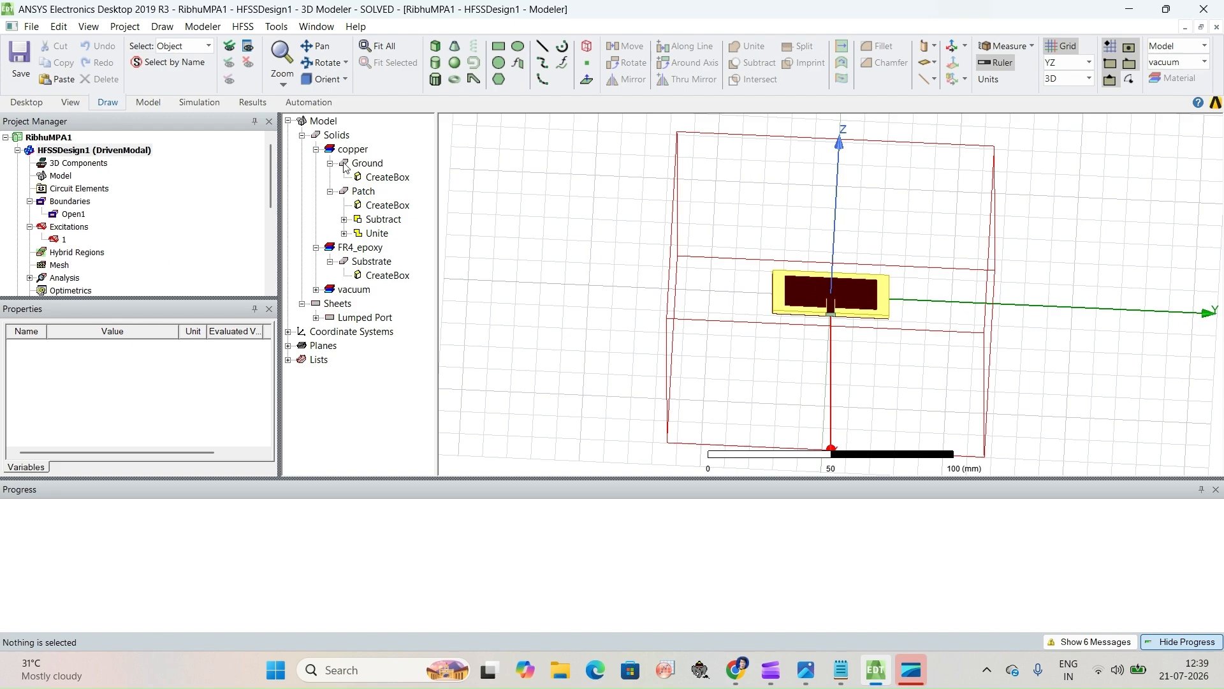
{"action": "right_click", "coordinate": [361, 192]}
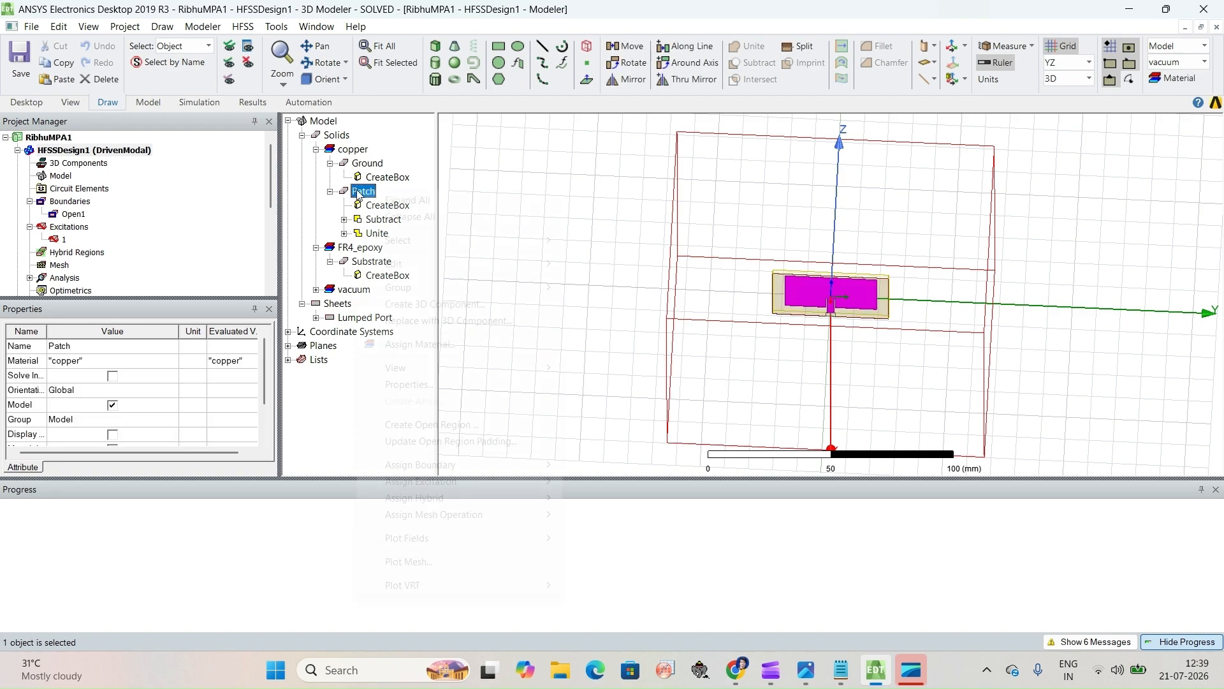
{"action": "mouse_move", "coordinate": [522, 541]}
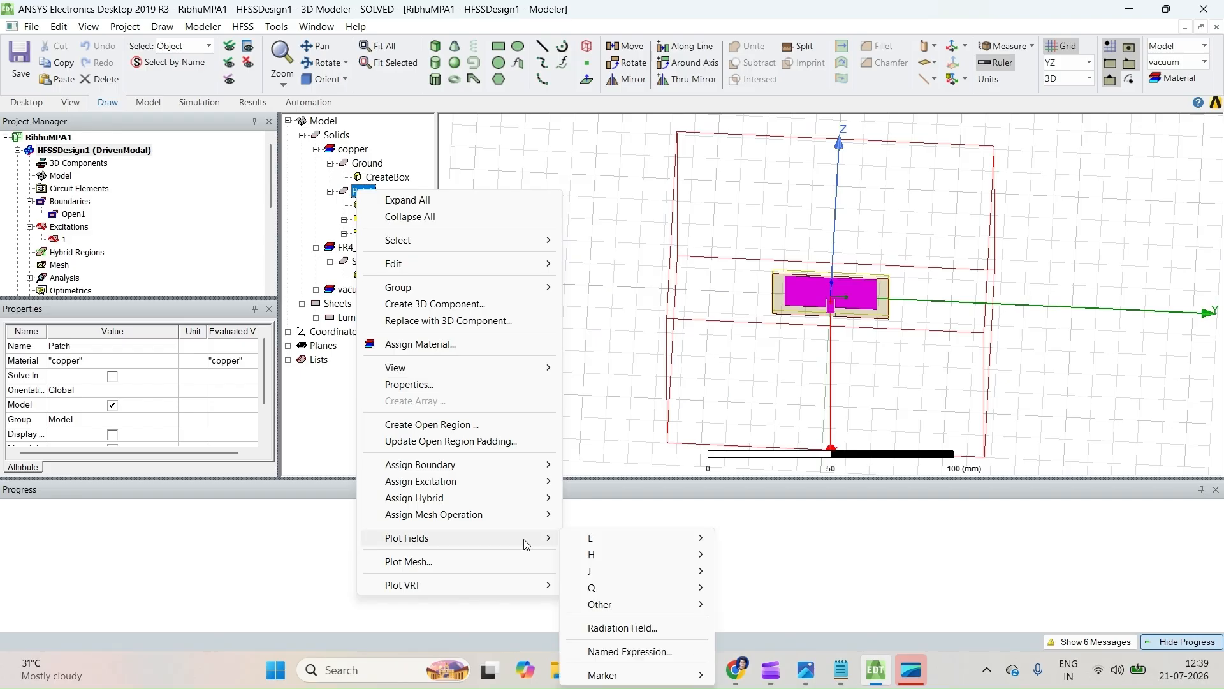
{"action": "left_click", "coordinate": [636, 628]}
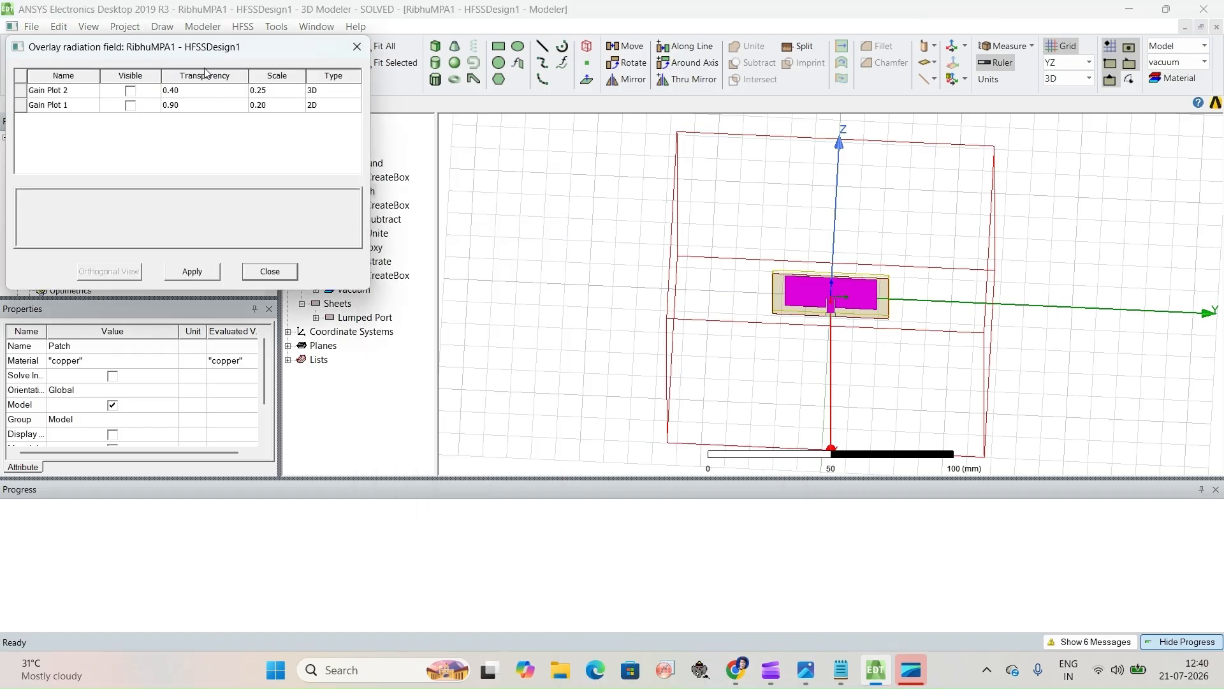
{"action": "left_click", "coordinate": [357, 47]}
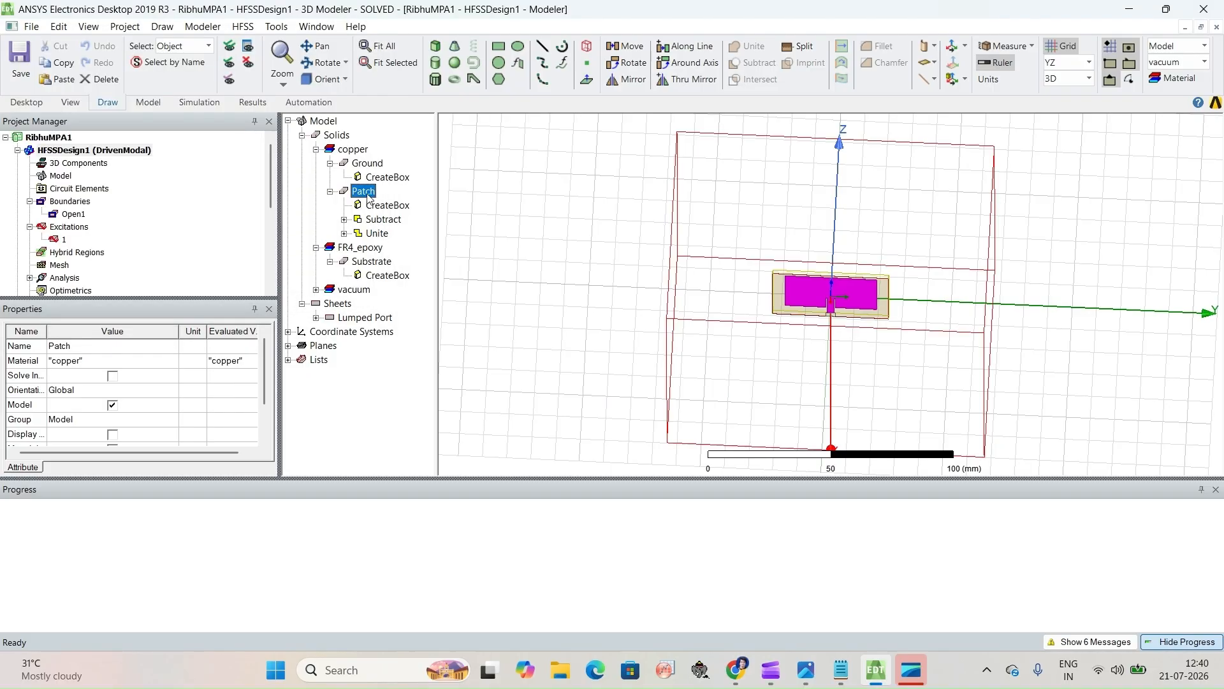
Plot the radiation field from the Patch object, making Gain Plot 2 visible as an overlay on the model.
{"action": "right_click", "coordinate": [366, 192]}
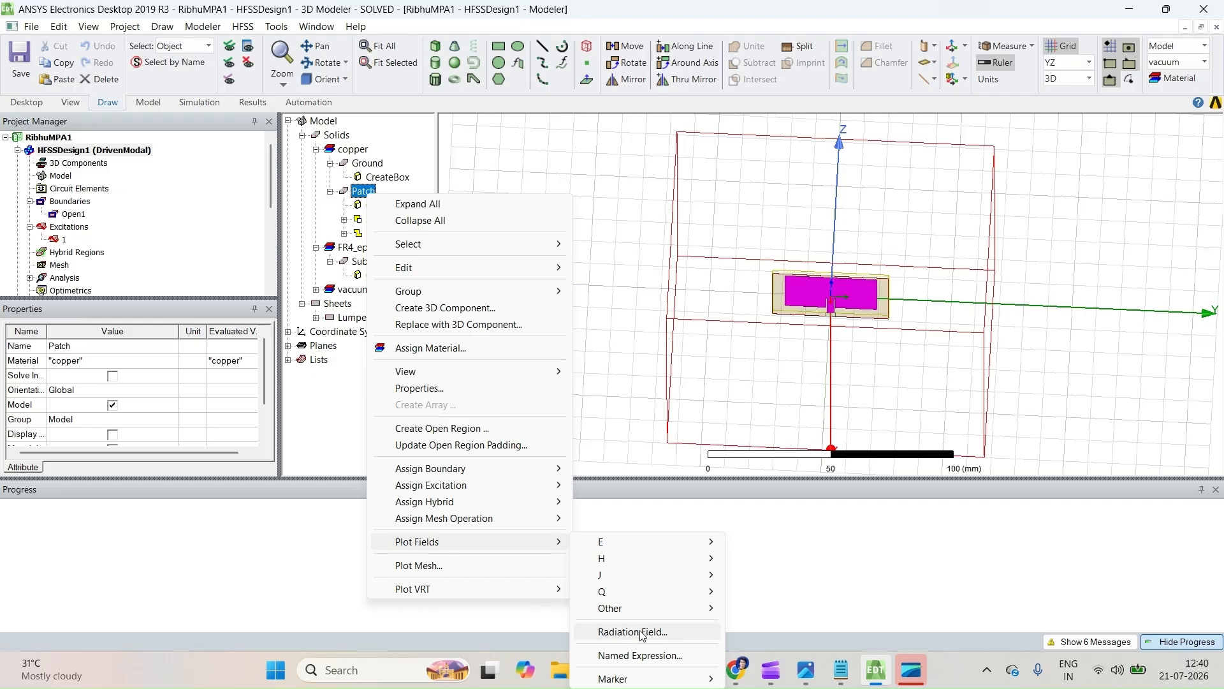
{"action": "left_click", "coordinate": [630, 632]}
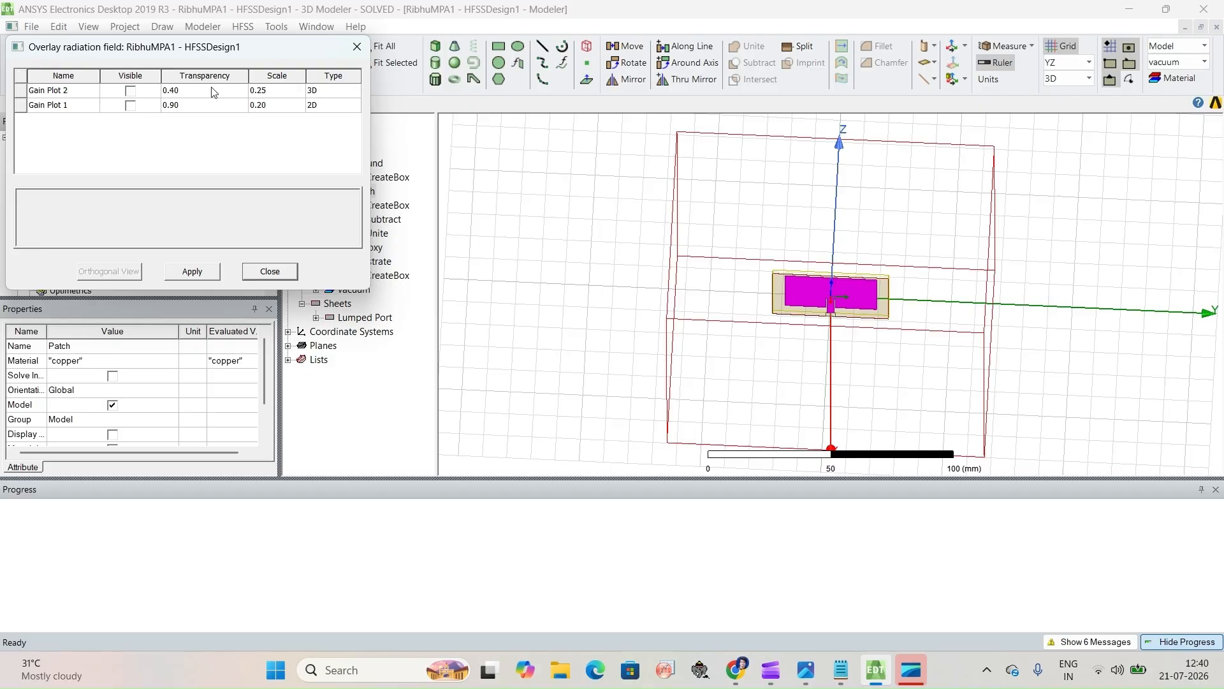
{"action": "left_click", "coordinate": [131, 91]}
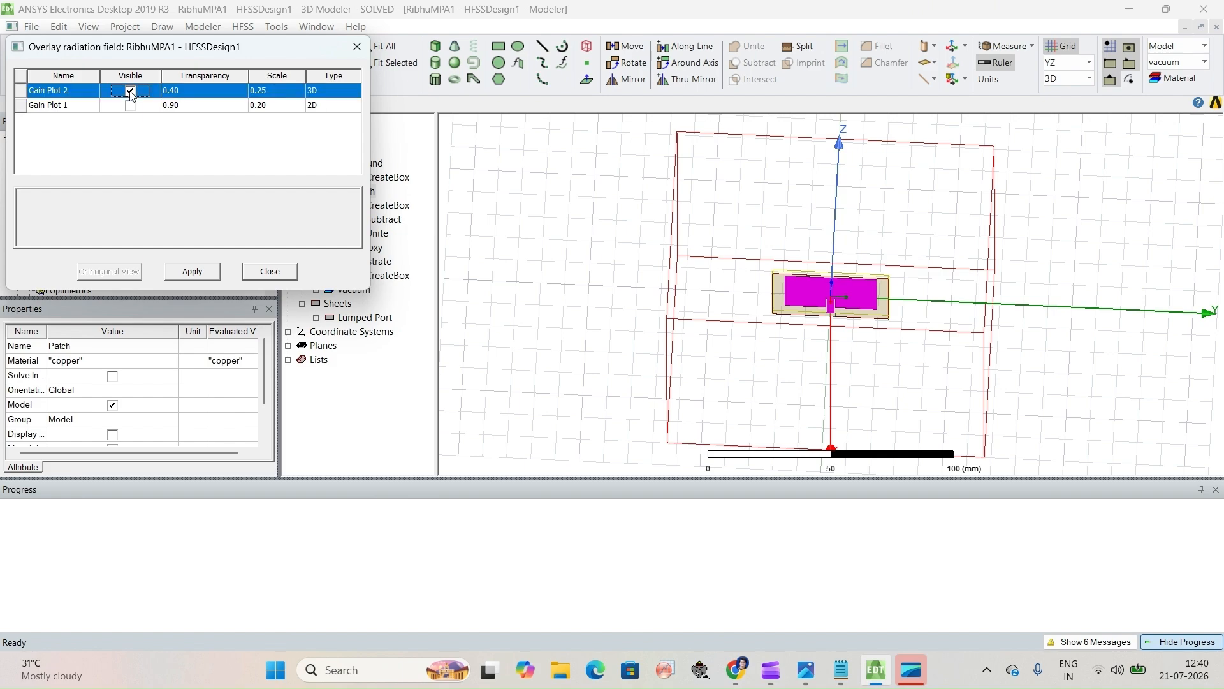
{"action": "left_click", "coordinate": [194, 272]}
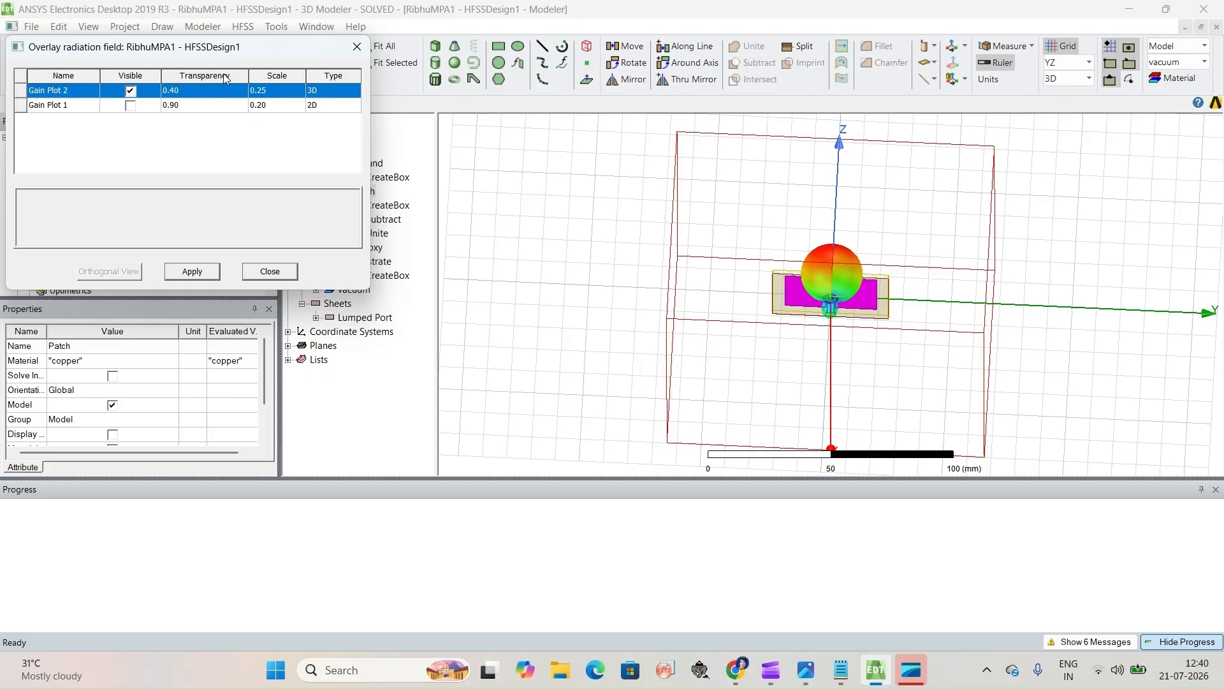
Enlarge the Gain Plot 2 overlay, trying a scale of 1 and settling on 0.5.
{"action": "left_click", "coordinate": [269, 91]}
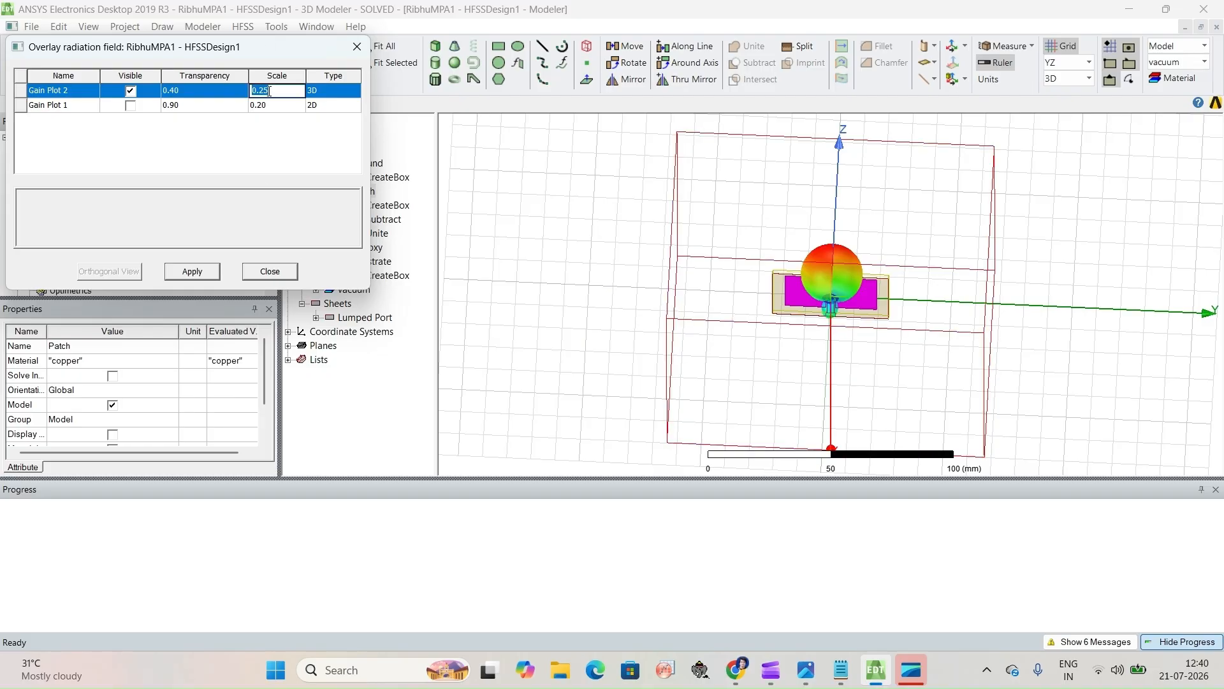
{"action": "type", "text": "1"}
{"action": "left_click", "coordinate": [192, 272]}
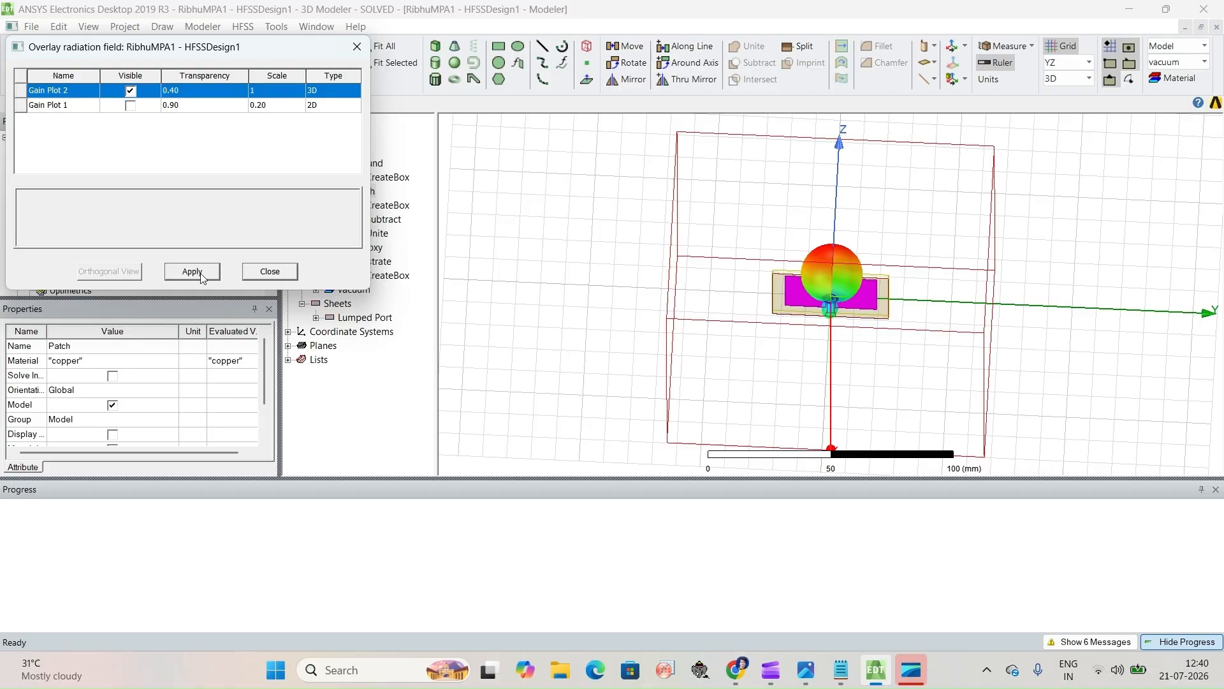
{"action": "left_click", "coordinate": [266, 91]}
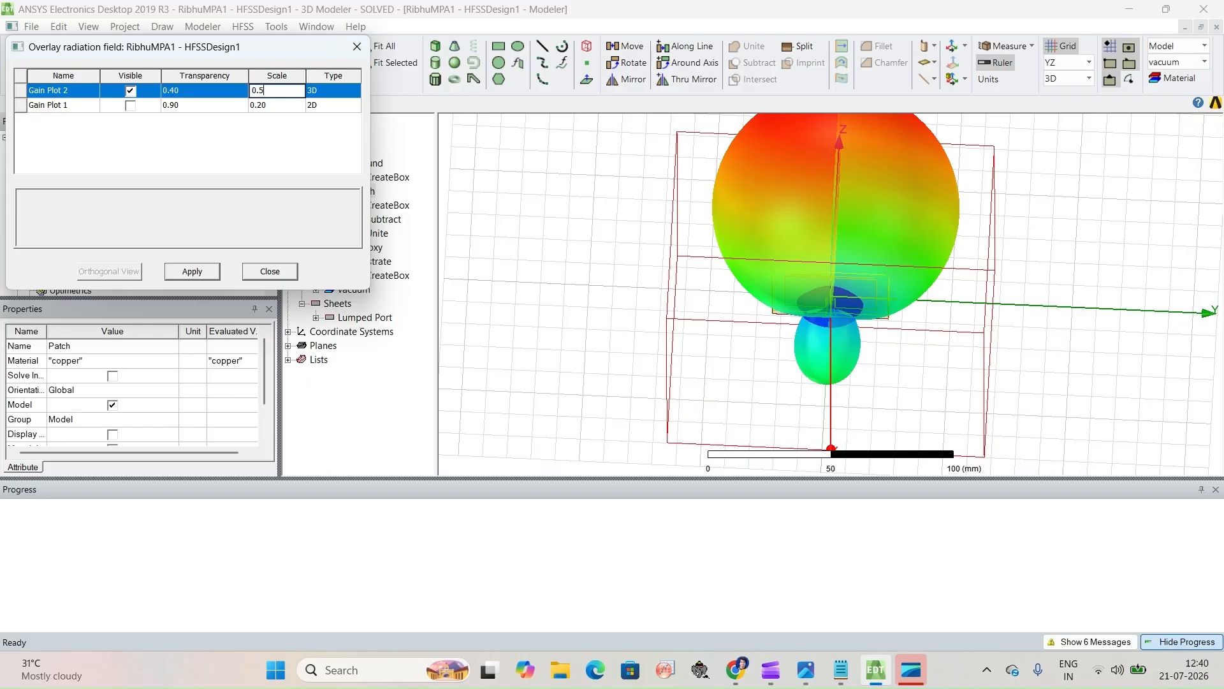
{"action": "left_click", "coordinate": [193, 279]}
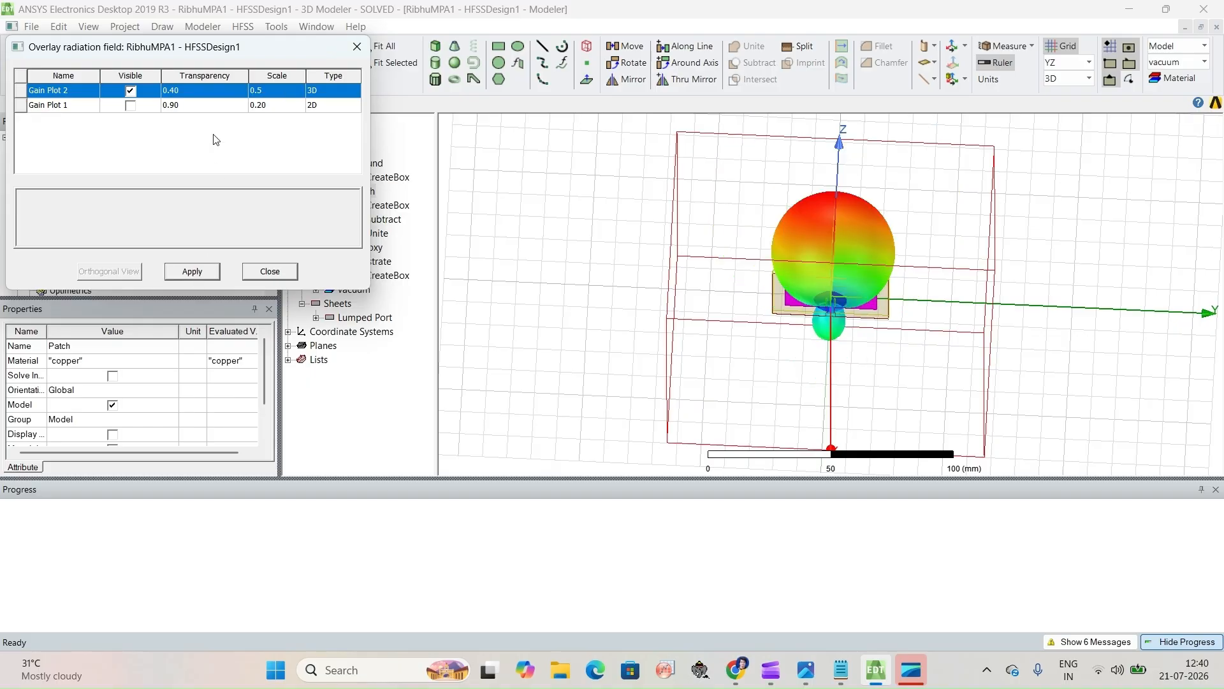
Set the transparency of the Gain Plot 2 overlay to 0.8, apply it and close the overlay settings.
{"action": "left_click", "coordinate": [199, 93]}
{"action": "left_click", "coordinate": [199, 92]}
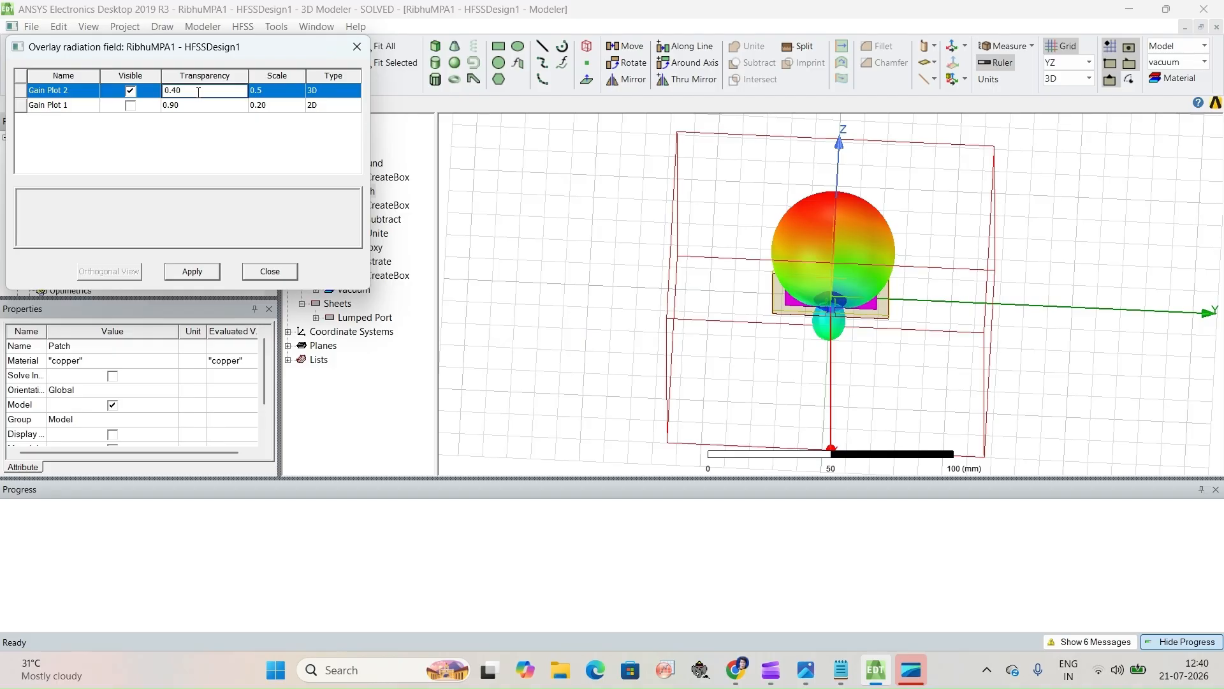
{"action": "key", "text": "BackSpace"}
{"action": "key", "text": "BackSpace"}
{"action": "key", "text": "BackSpace"}
{"action": "left_click", "coordinate": [197, 273]}
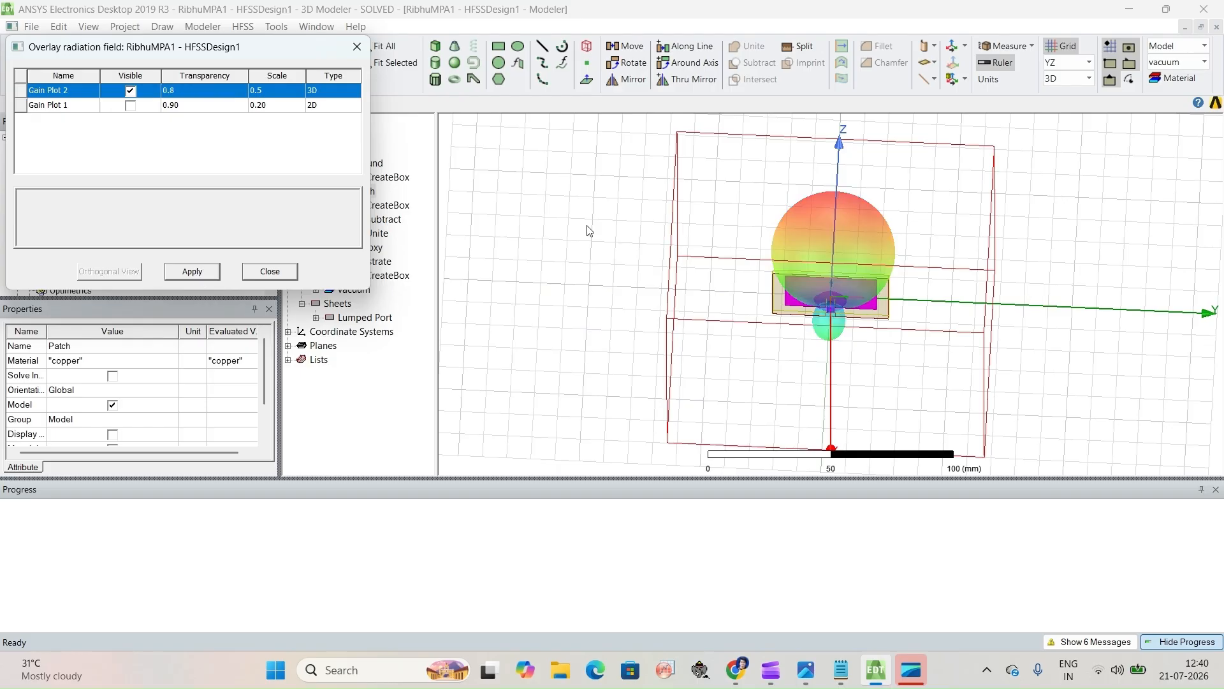
{"action": "left_click", "coordinate": [191, 269]}
{"action": "left_click", "coordinate": [264, 276]}
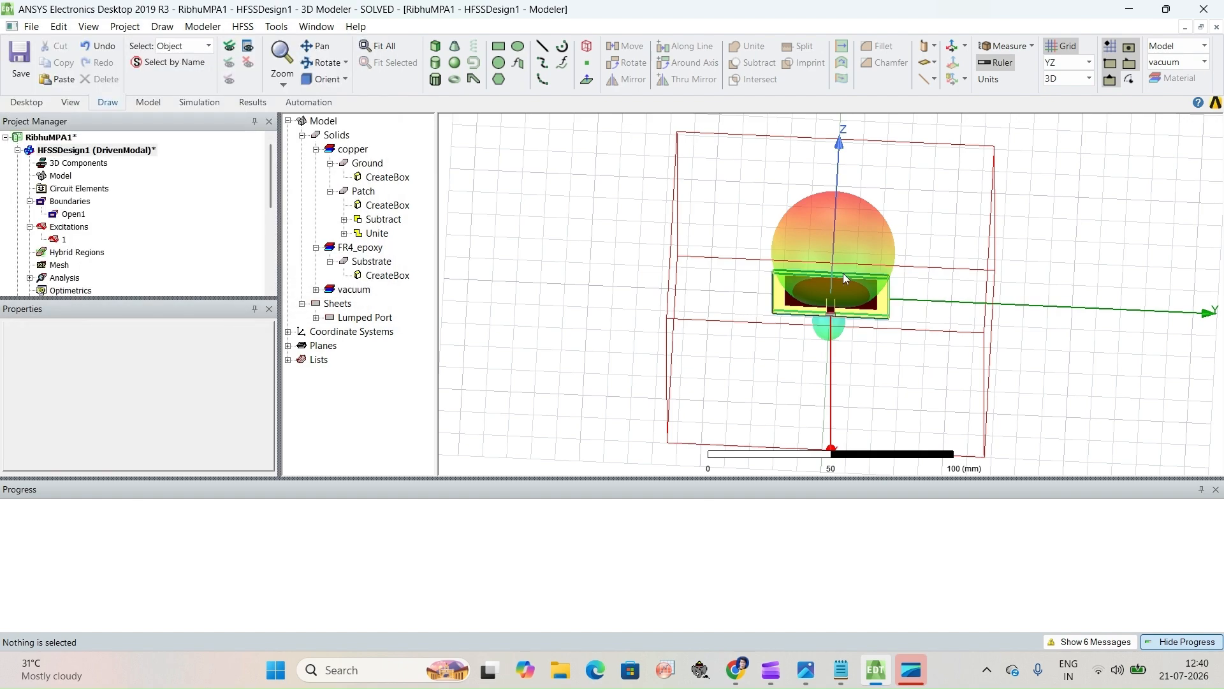
Rotate the model to examine the 3D gain pattern over the patch from the side and at an oblique angle.
{"action": "left_click", "coordinate": [333, 62]}
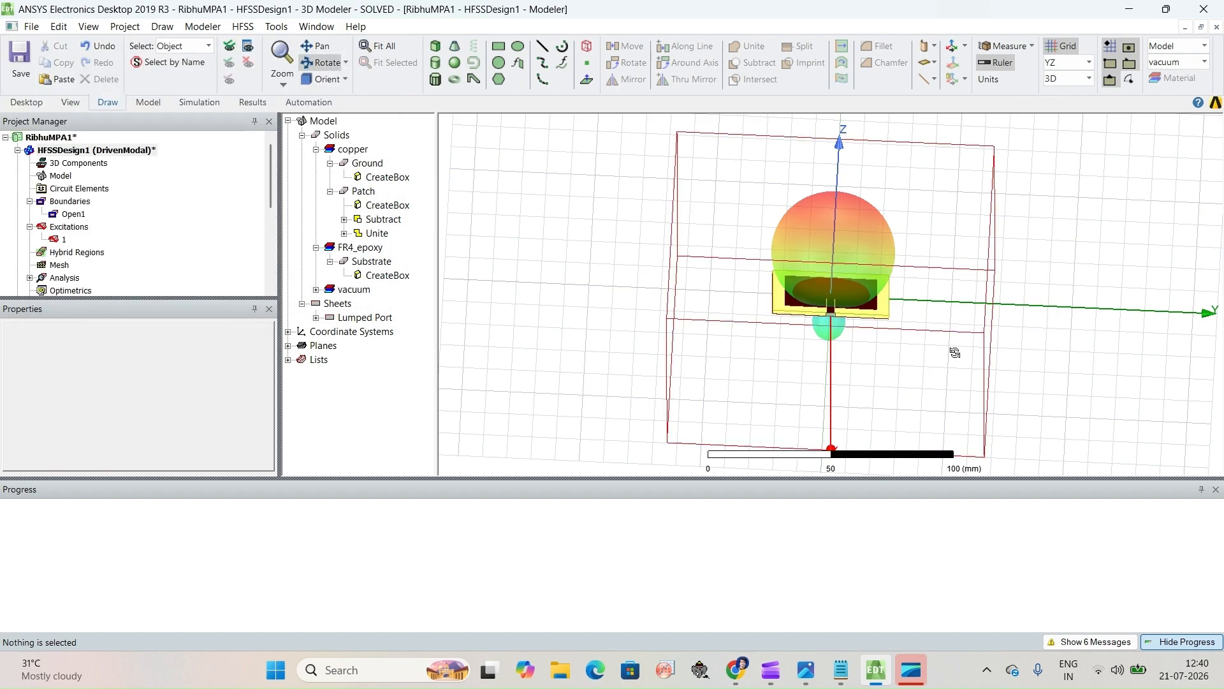
{"action": "left_click_drag", "start_coordinate": [927, 251], "coordinate": [1008, 275]}
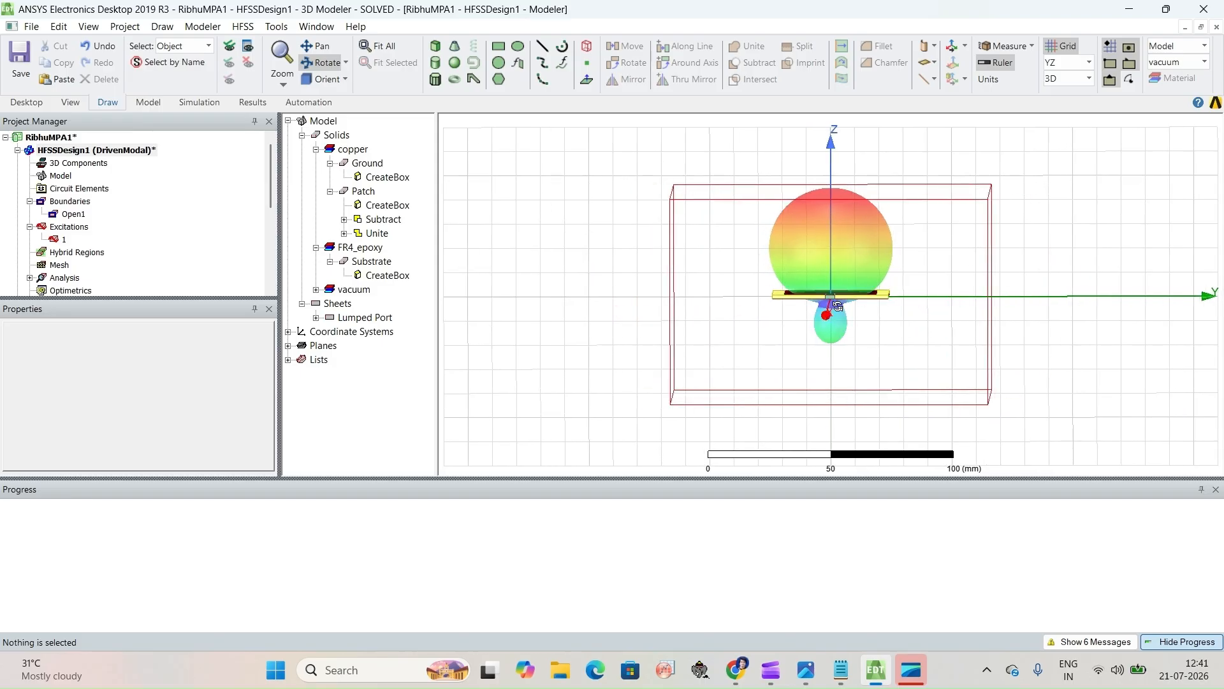
{"action": "mouse_move", "coordinate": [948, 220]}
{"action": "left_mouse_down"}
{"action": "mouse_move", "coordinate": [956, 255]}
{"action": "mouse_move", "coordinate": [944, 297]}
{"action": "mouse_move", "coordinate": [970, 301]}
{"action": "mouse_move", "coordinate": [941, 321]}
{"action": "mouse_move", "coordinate": [956, 330]}
{"action": "mouse_move", "coordinate": [1031, 273]}
{"action": "mouse_move", "coordinate": [1028, 252]}
{"action": "mouse_move", "coordinate": [989, 296]}
{"action": "mouse_move", "coordinate": [954, 253]}
{"action": "left_mouse_up"}
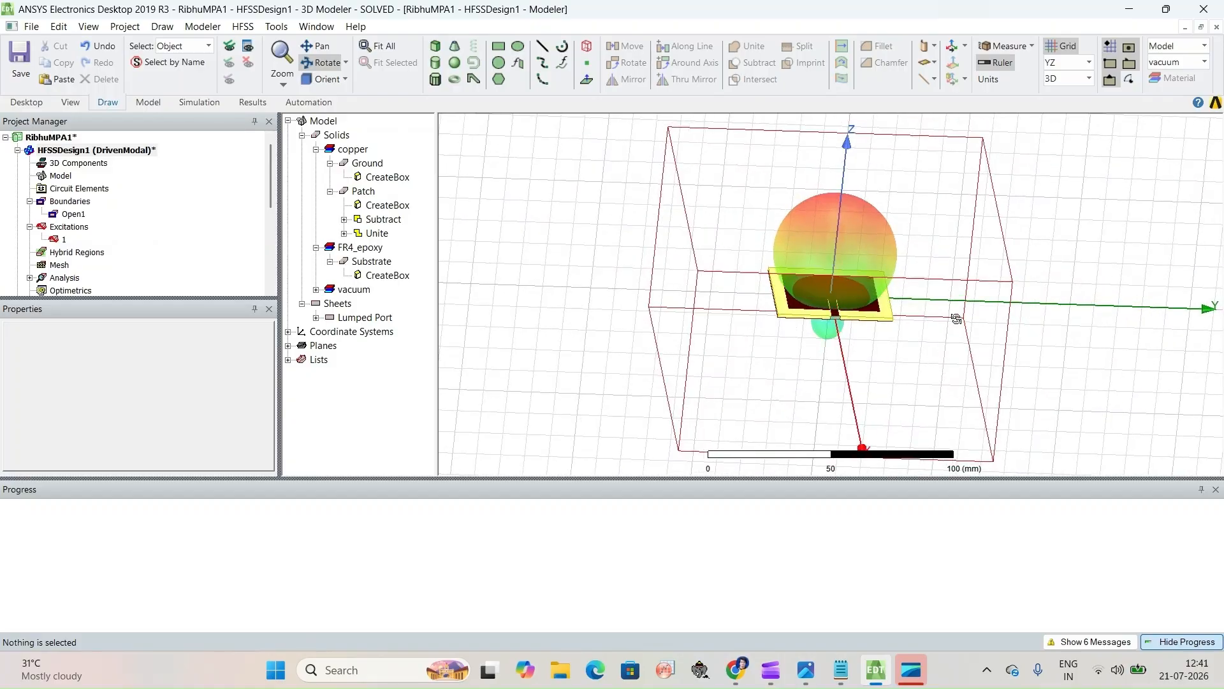
Switch to the Notepad notes and add the line "THANK YOU" a few blank lines below the final boolean unite note.
{"action": "left_click", "coordinate": [840, 668]}
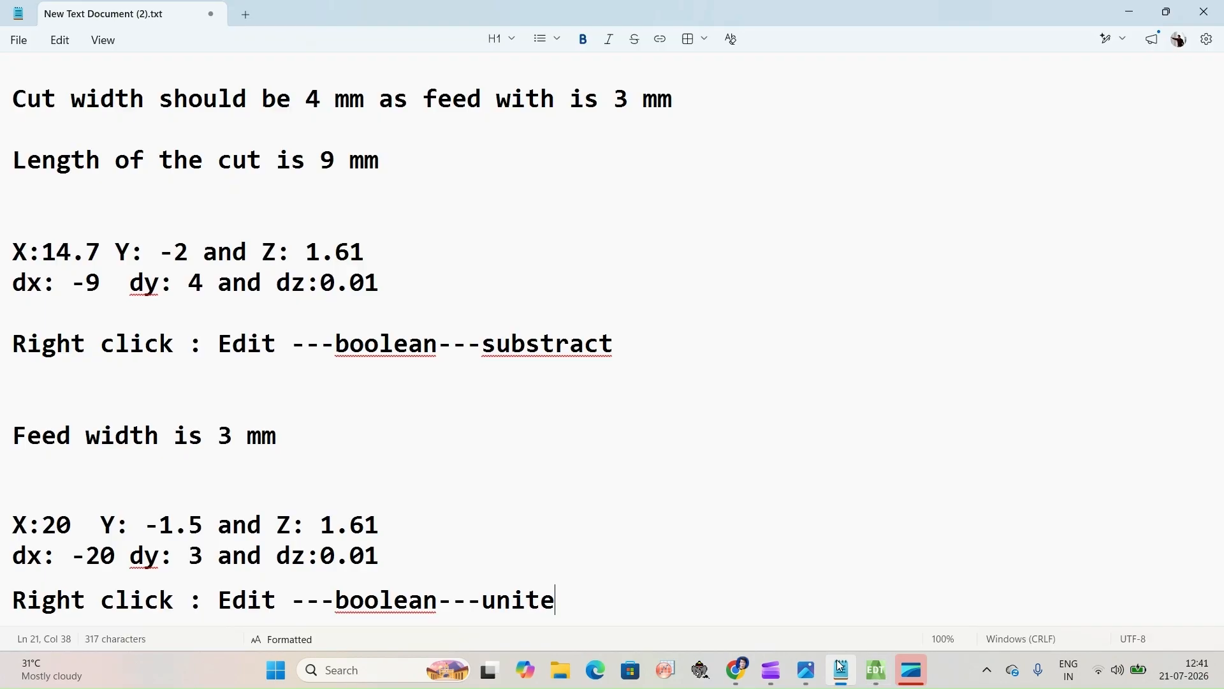
{"action": "key", "text": "Return"}
{"action": "key", "text": "Return"}
{"action": "key", "text": "Return"}
{"action": "key", "text": "Return"}
{"action": "key", "text": "Return"}
{"action": "key", "text": "Return"}
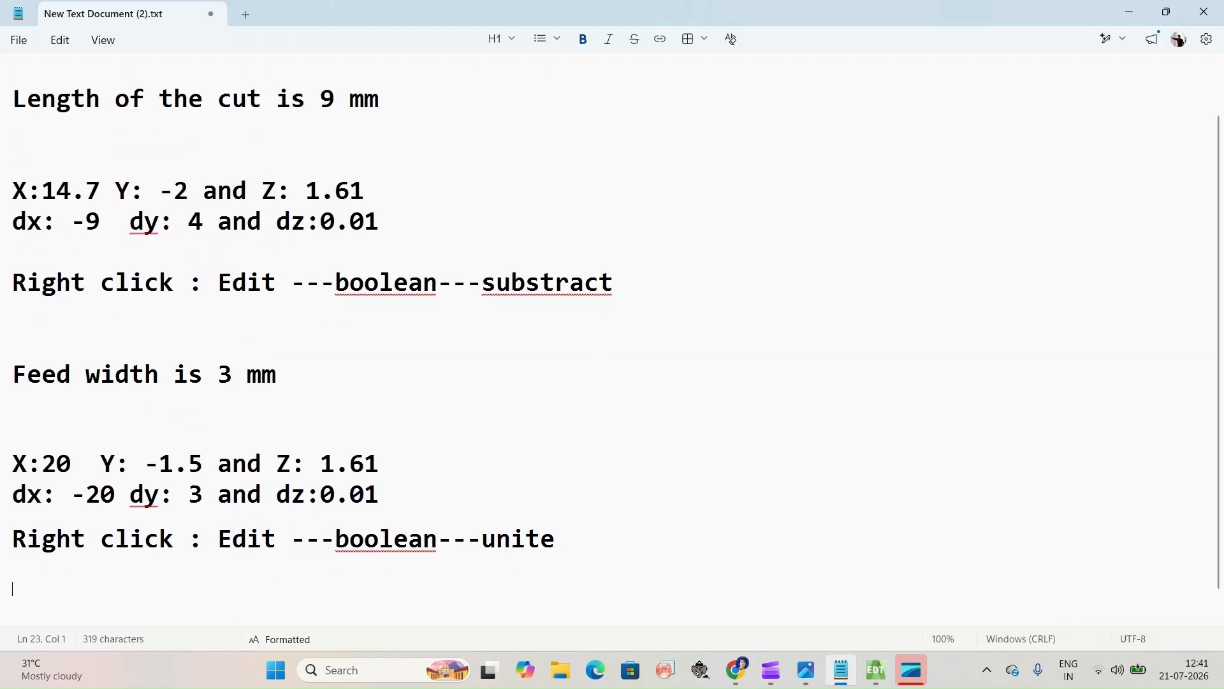
{"action": "type", "text": "THAN"}
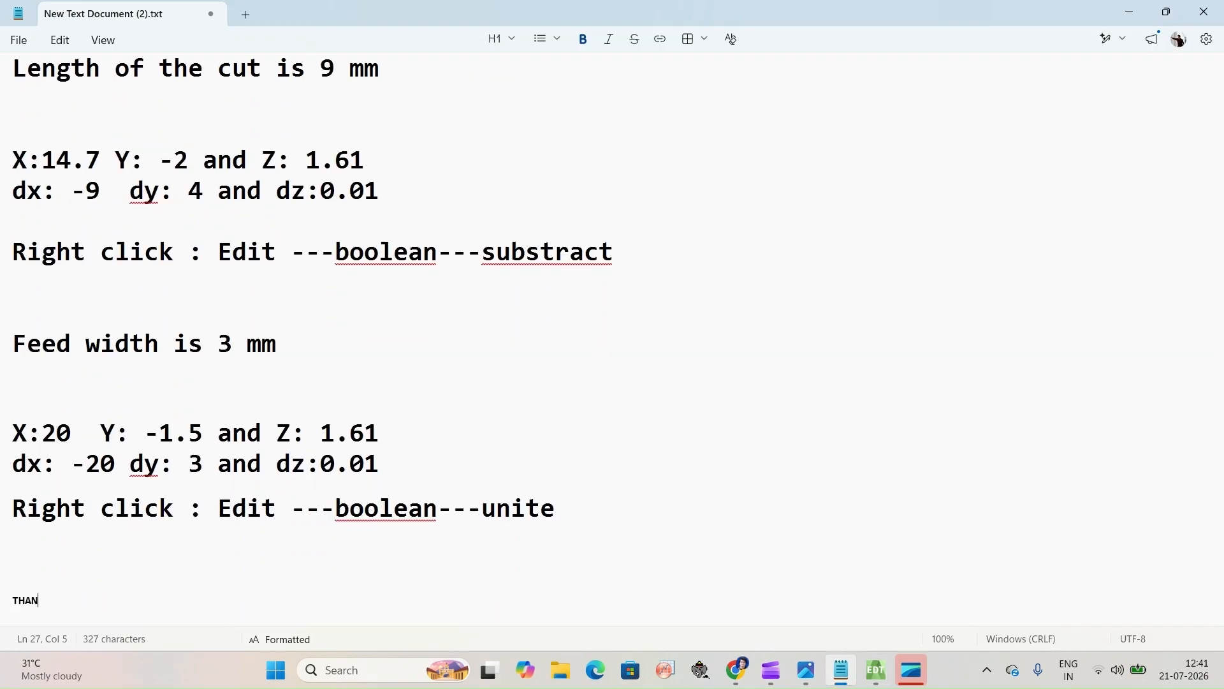
{"action": "type", "text": "K YOU"}
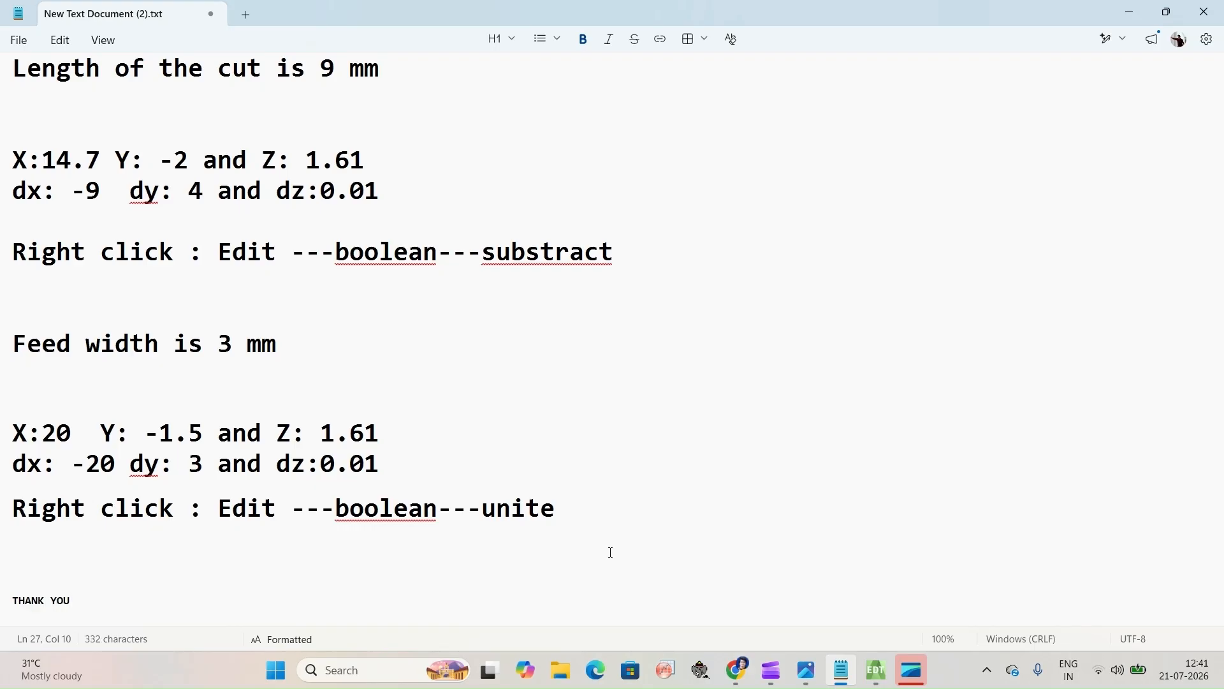
{"action": "left_click_drag", "start_coordinate": [69, 598], "coordinate": [3, 609]}
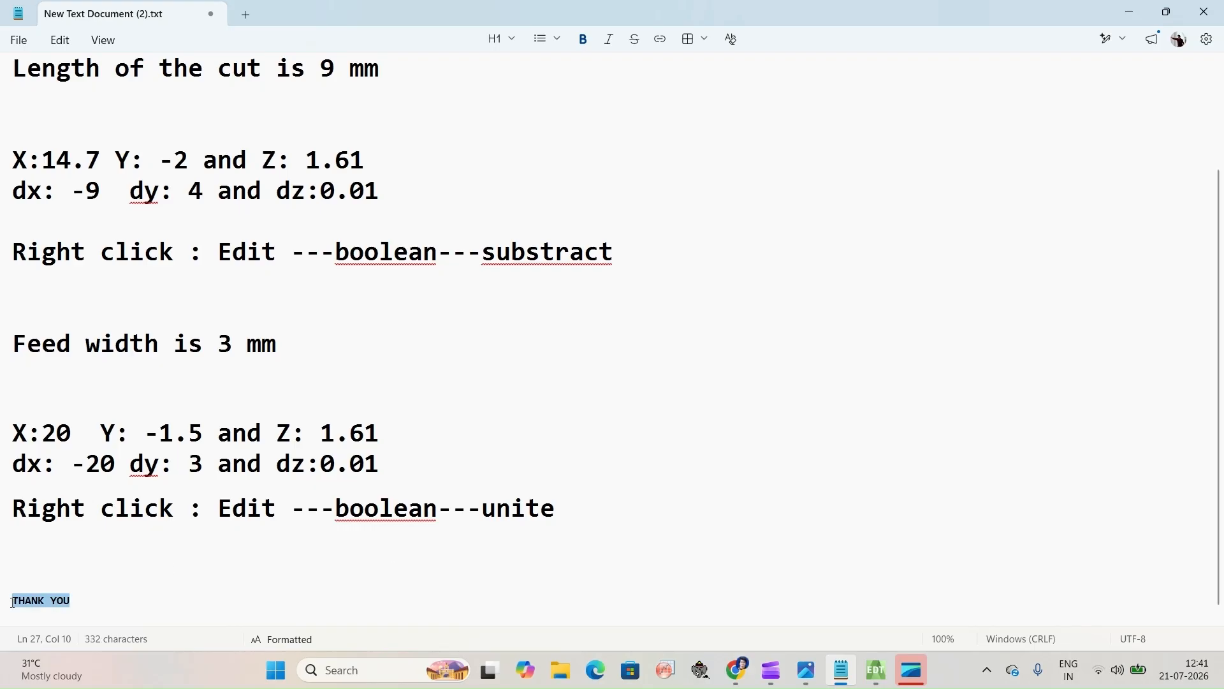
{"action": "double_click", "coordinate": [294, 295]}
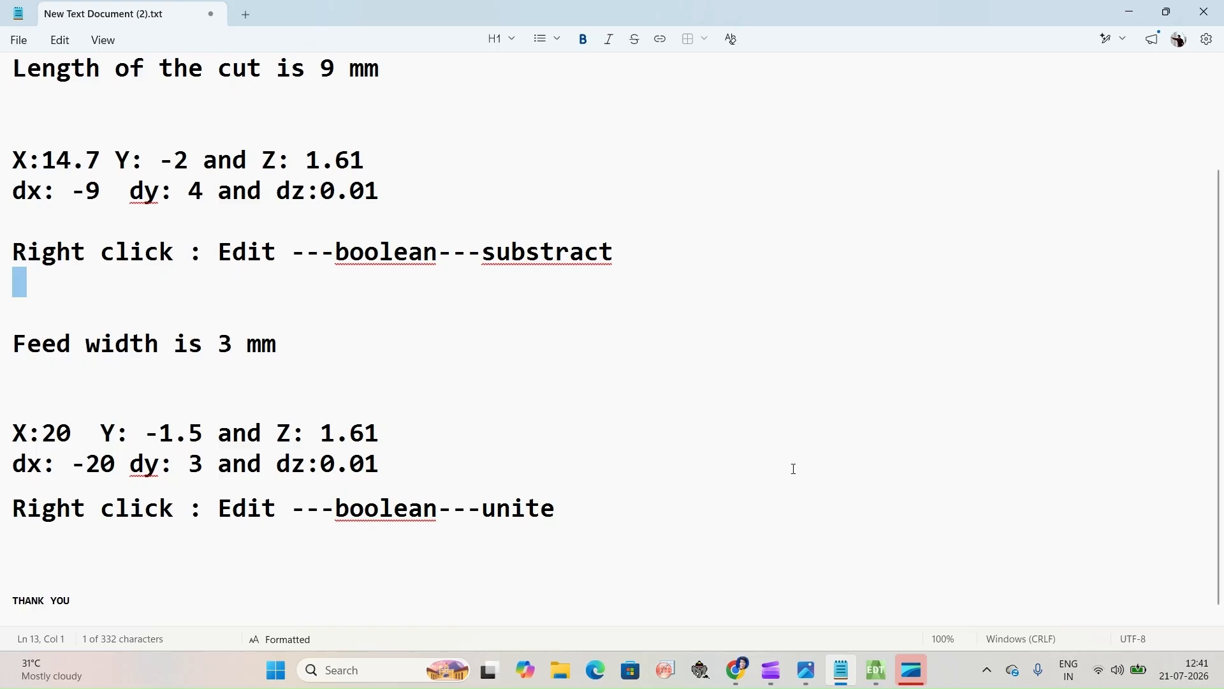
{"action": "left_click", "coordinate": [719, 412]}
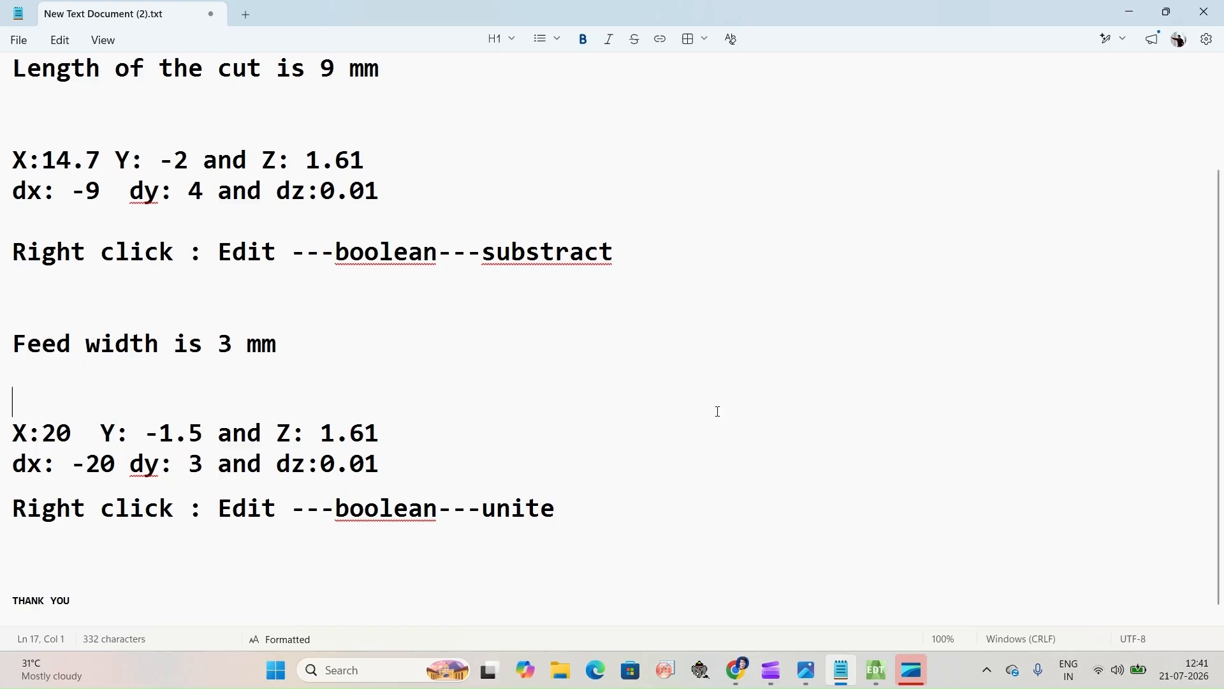
Switch back to ANSYS Electronics Desktop and save the RibhuMPA1 project.
{"action": "left_click", "coordinate": [876, 670]}
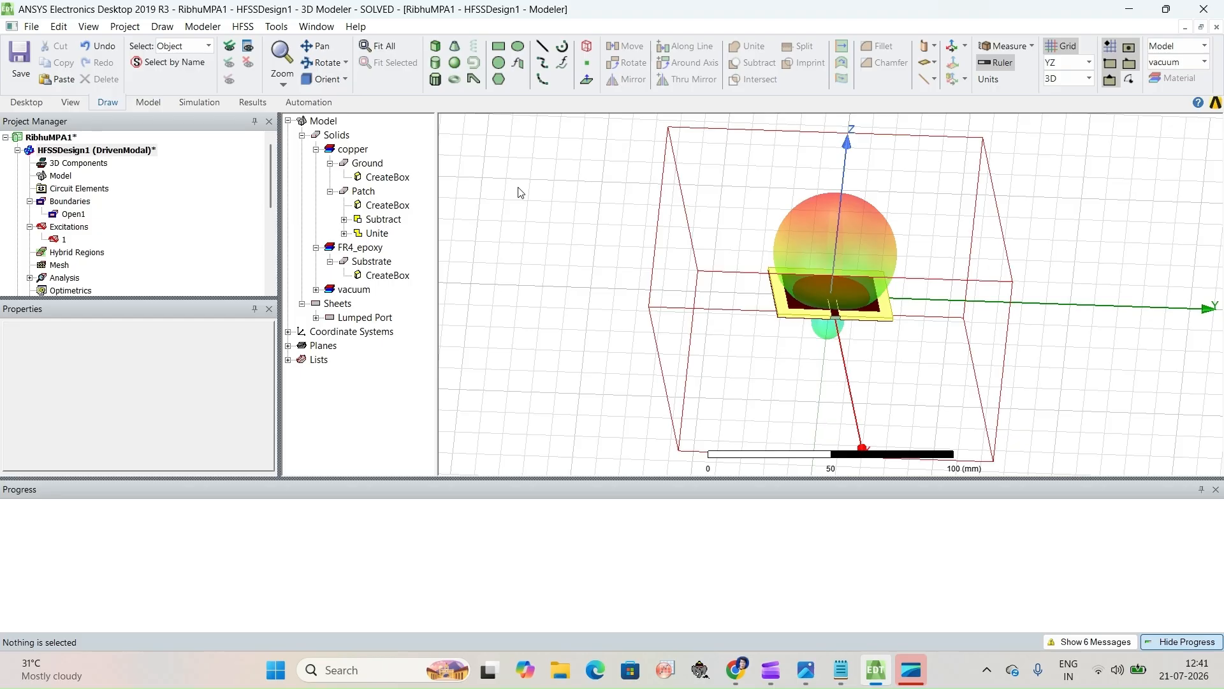
{"action": "left_click", "coordinate": [17, 65]}
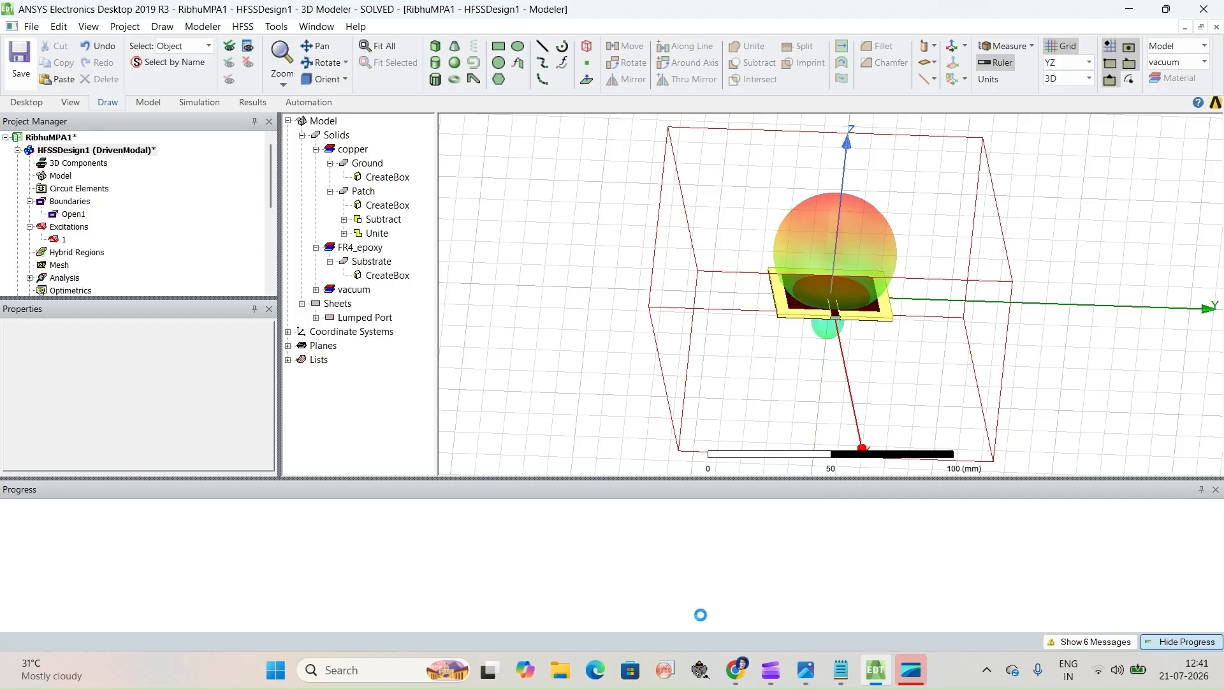